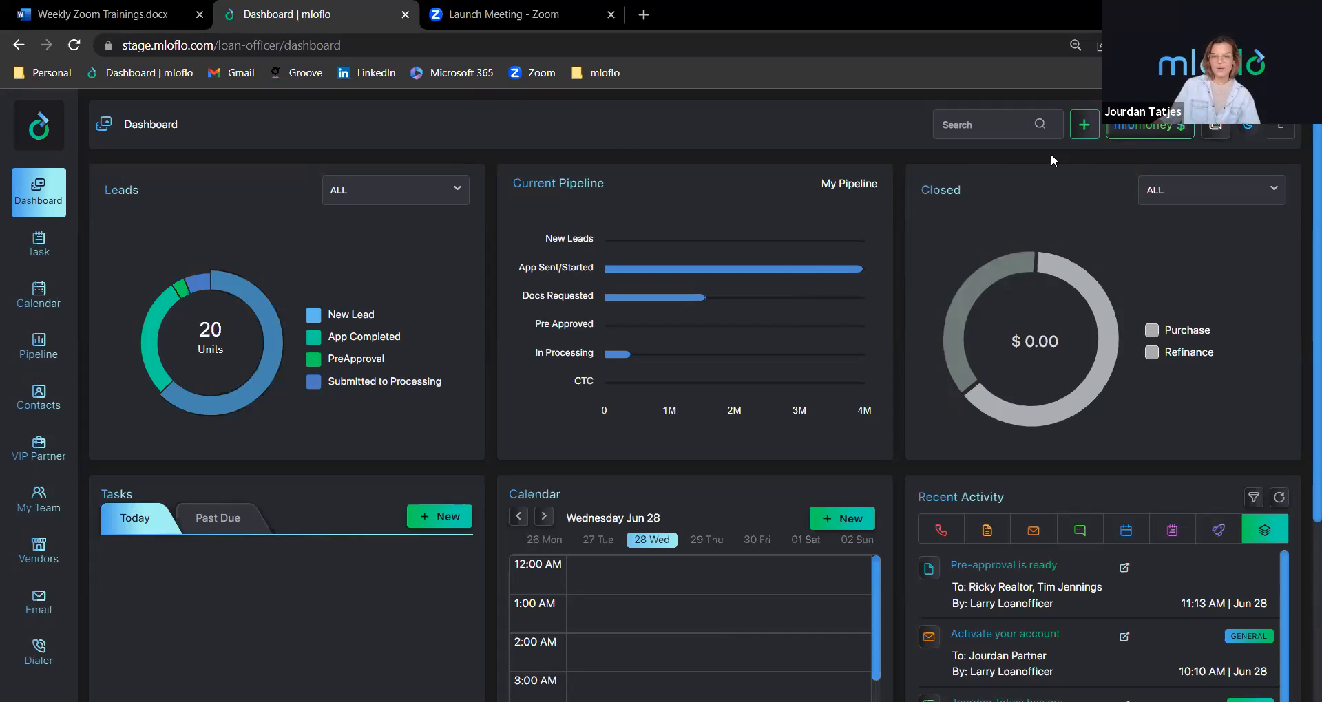
Step: Choose Add Borrower from the green + menu beside search to open the Add lead form
left_click(1082, 131)
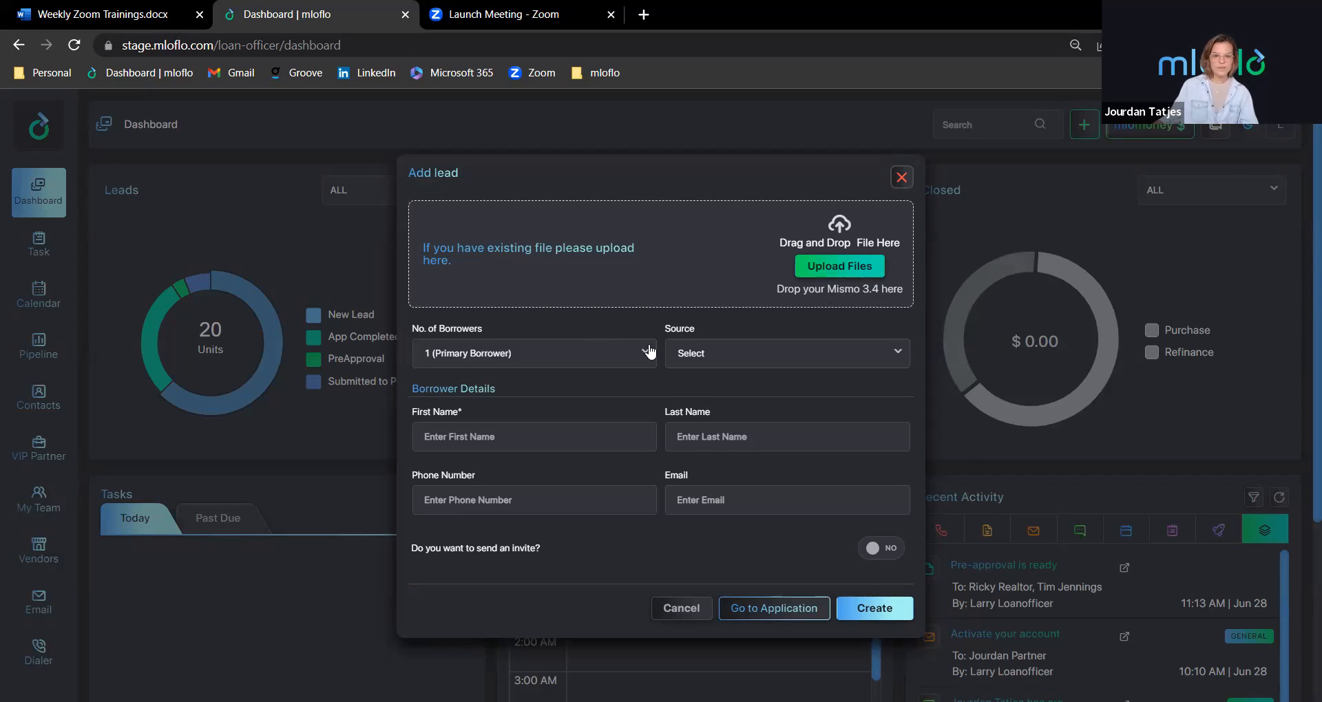
Step: Set the lead source to Friends/Family and enter the name Test Lead
left_click(716, 364)
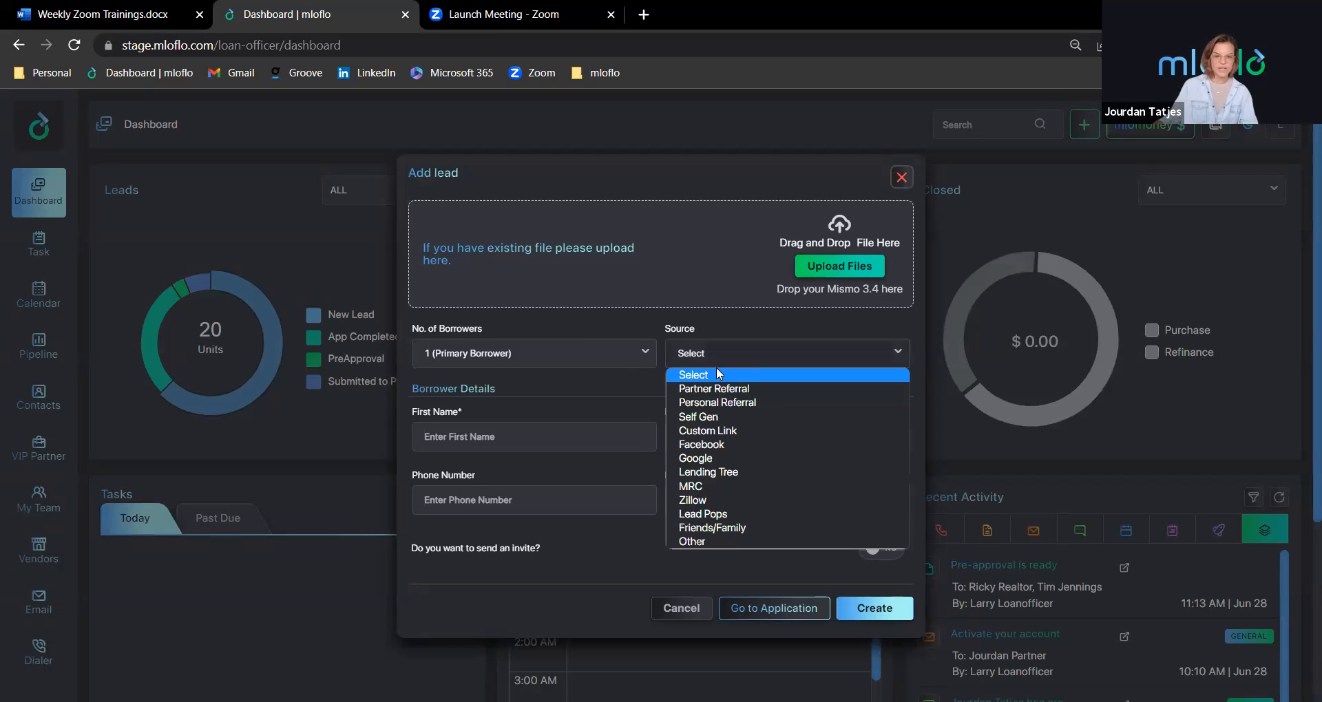
left_click(712, 542)
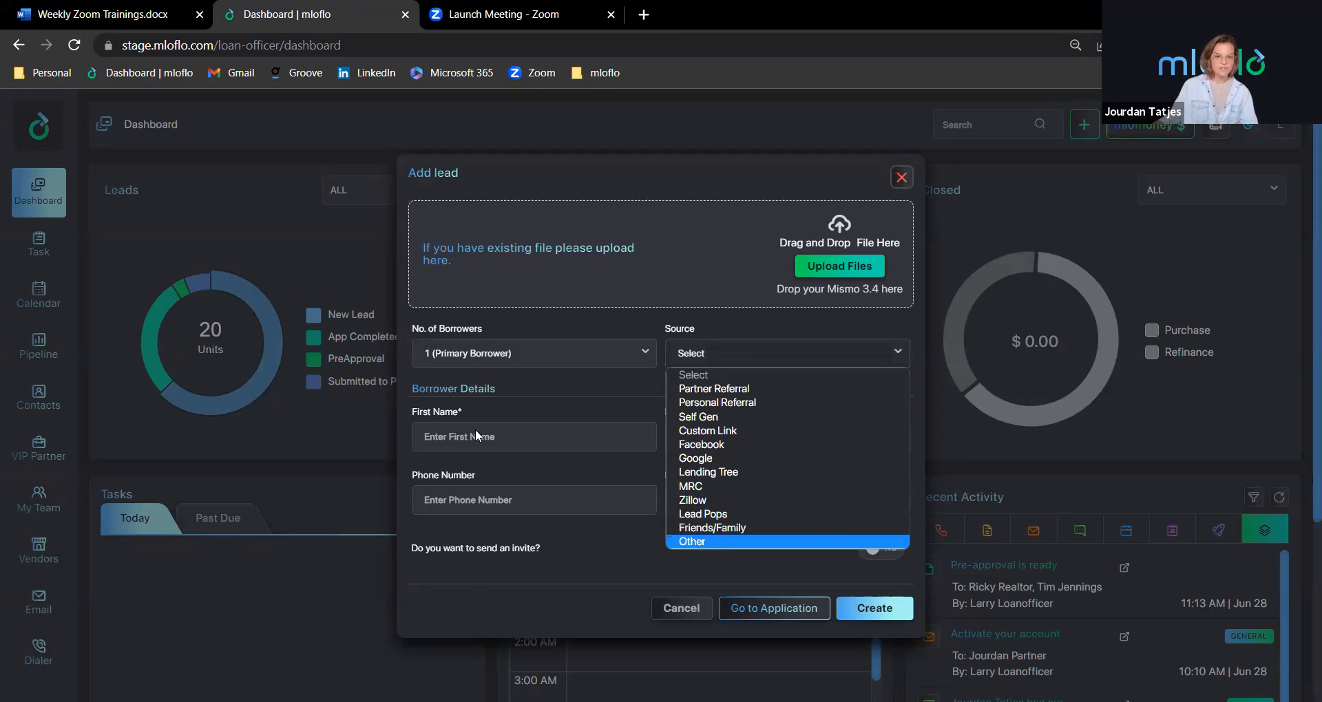
left_click(712, 337)
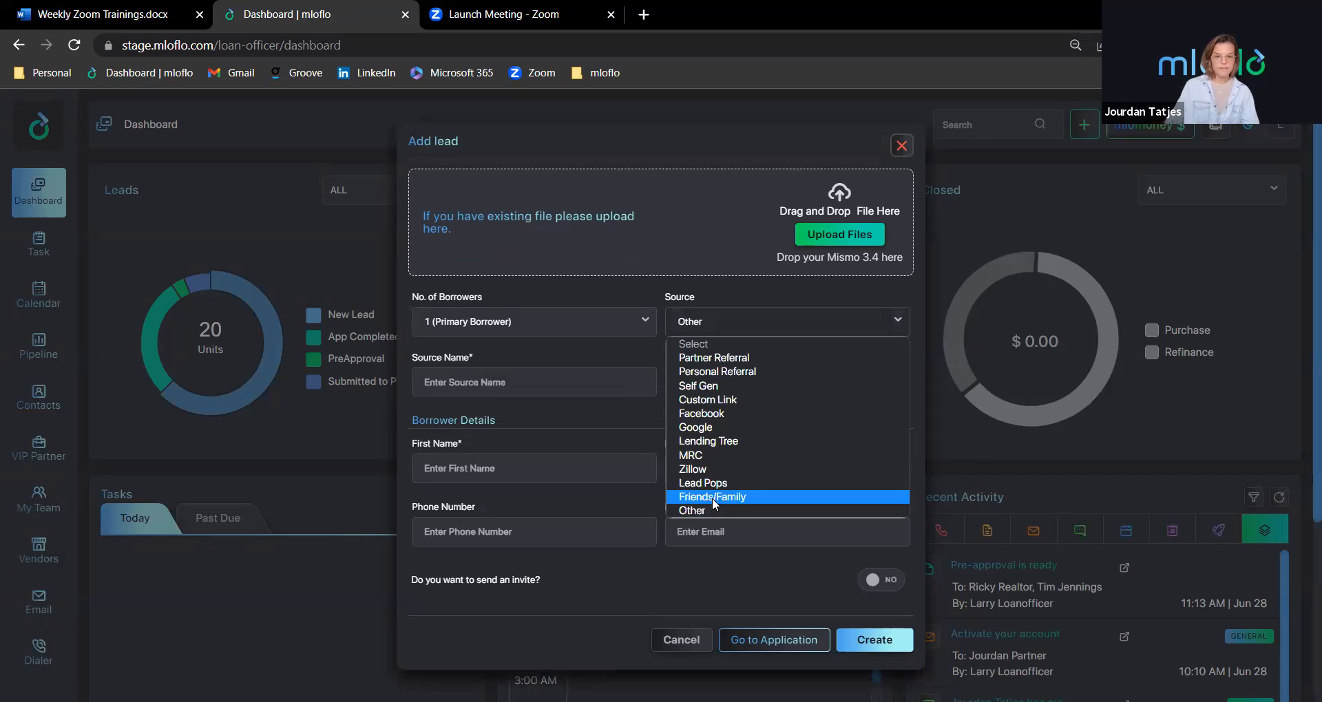
left_click(713, 497)
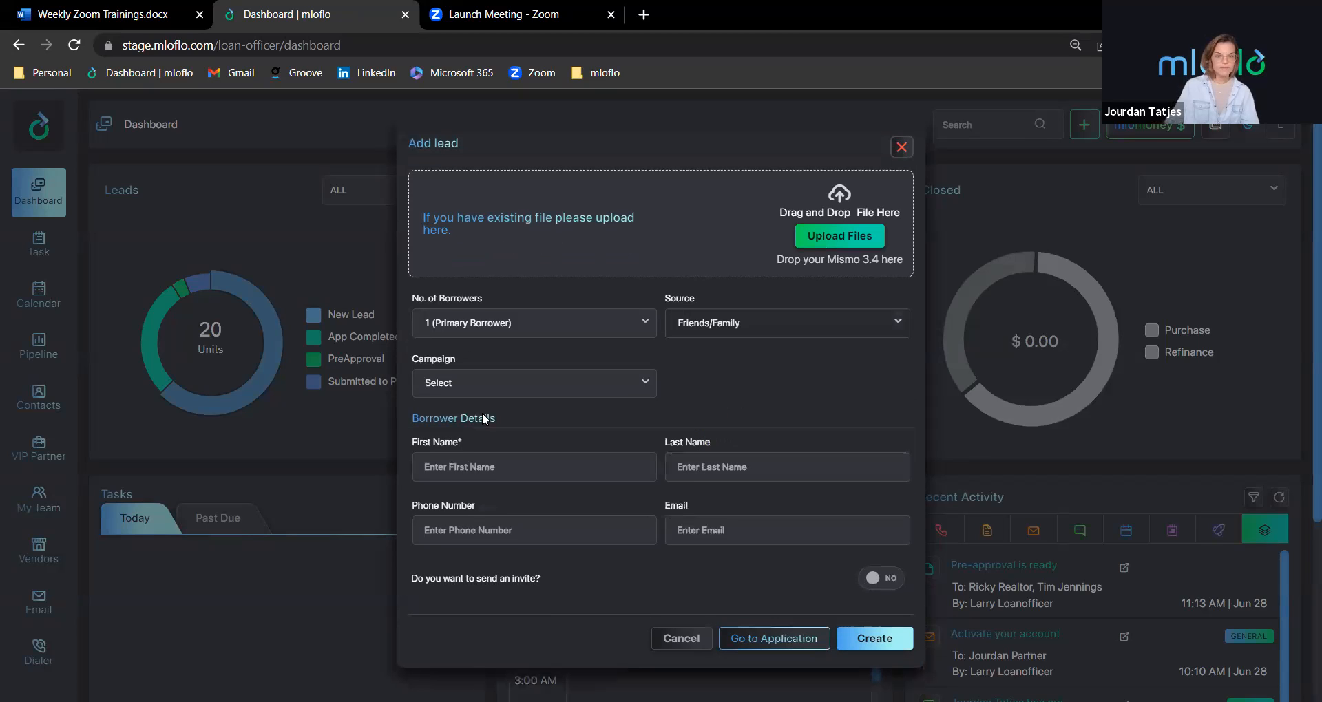
left_click(459, 462)
type("Test")
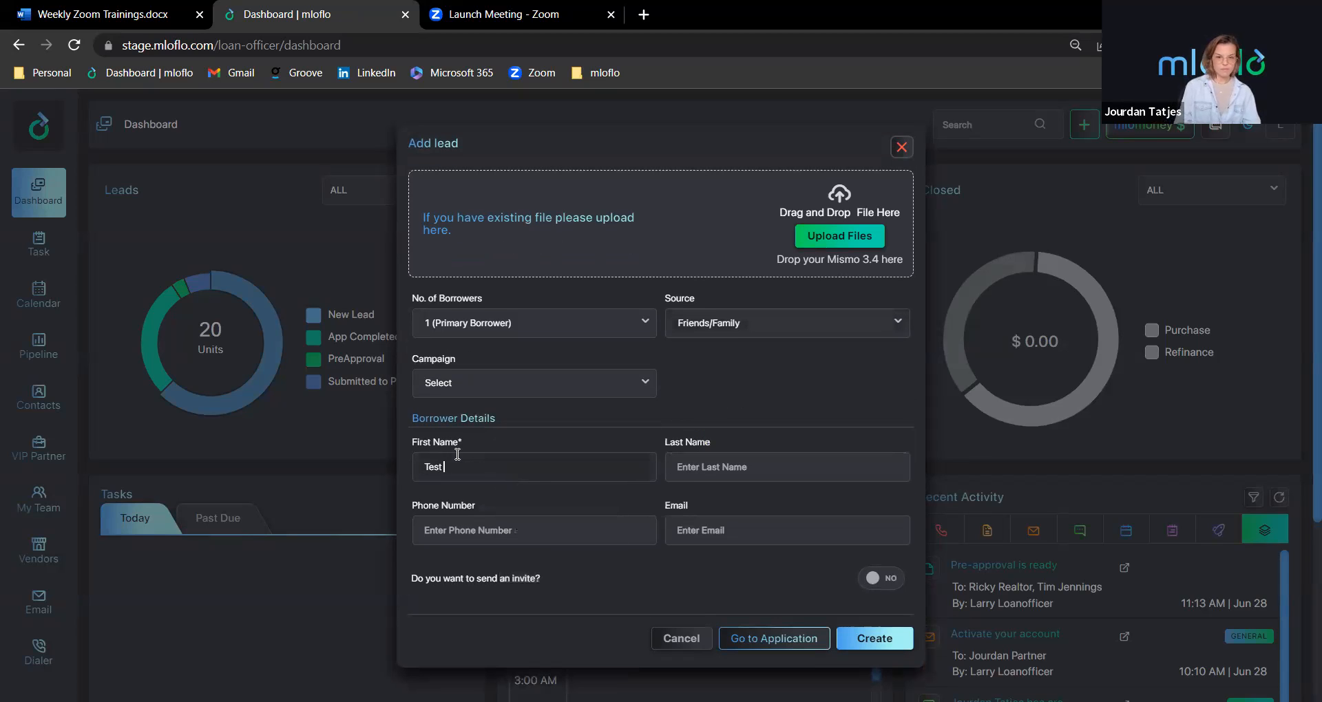
left_click(731, 472)
type("Cli")
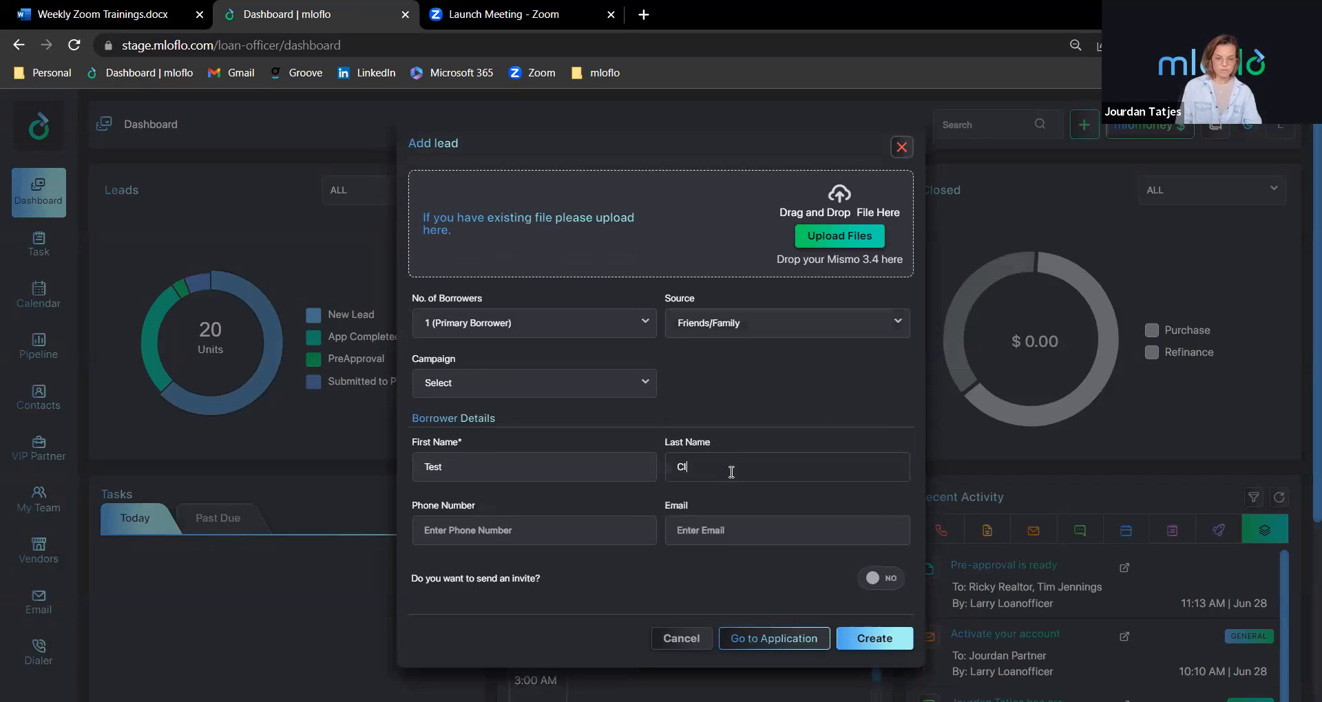
key("BackSpace")
type("Lead")
Step: Autofill the phone number and enter the borrower's e-mail address
left_click(565, 521)
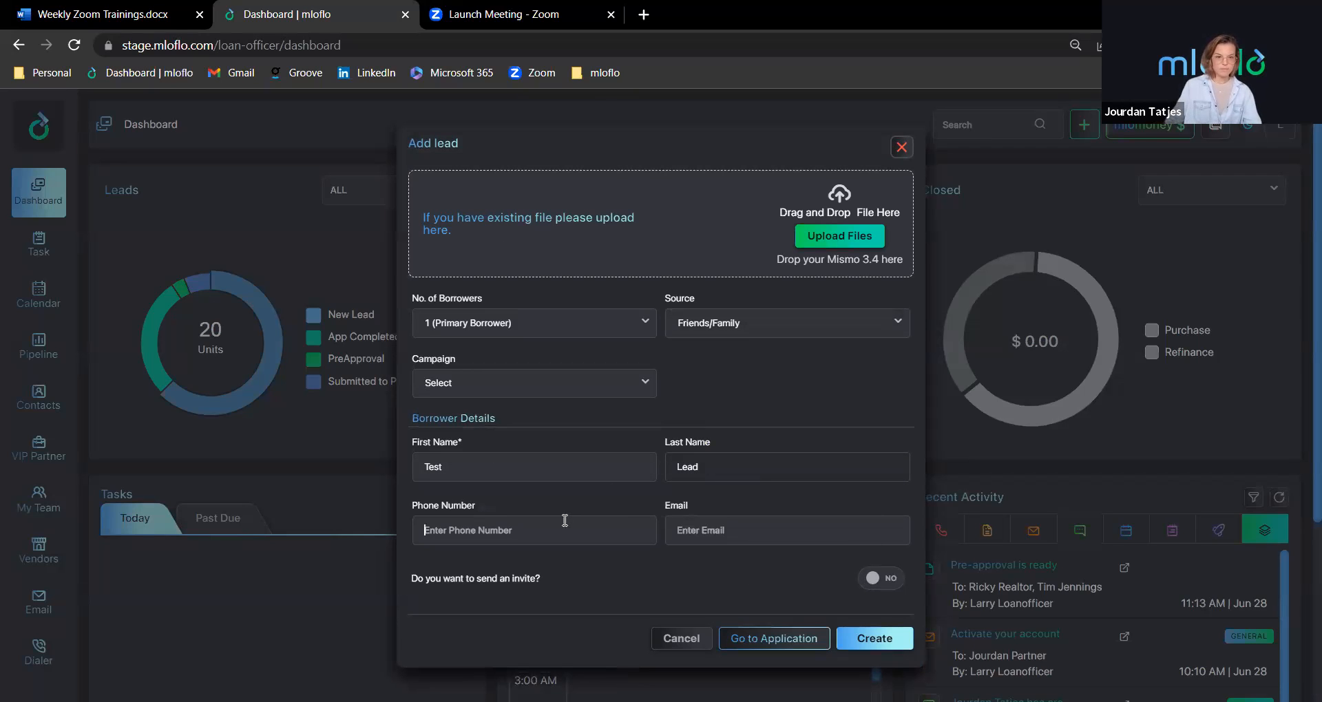
left_click(554, 571)
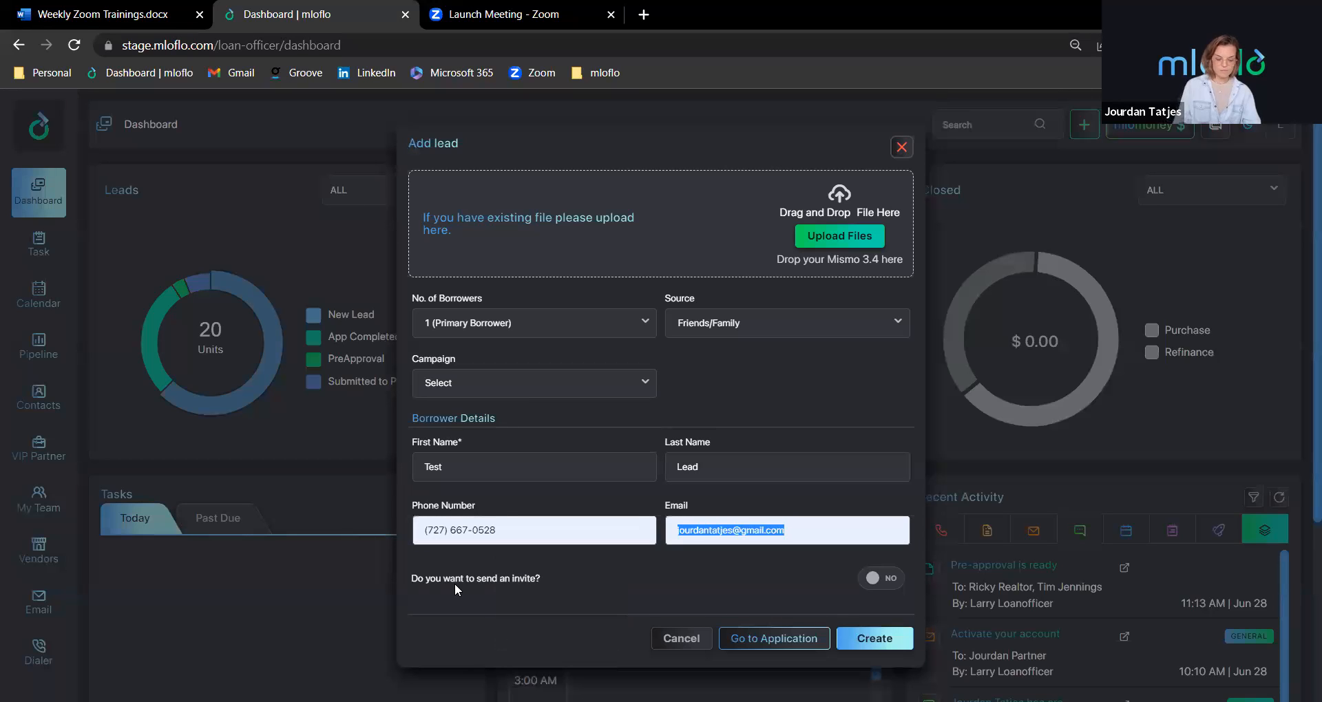
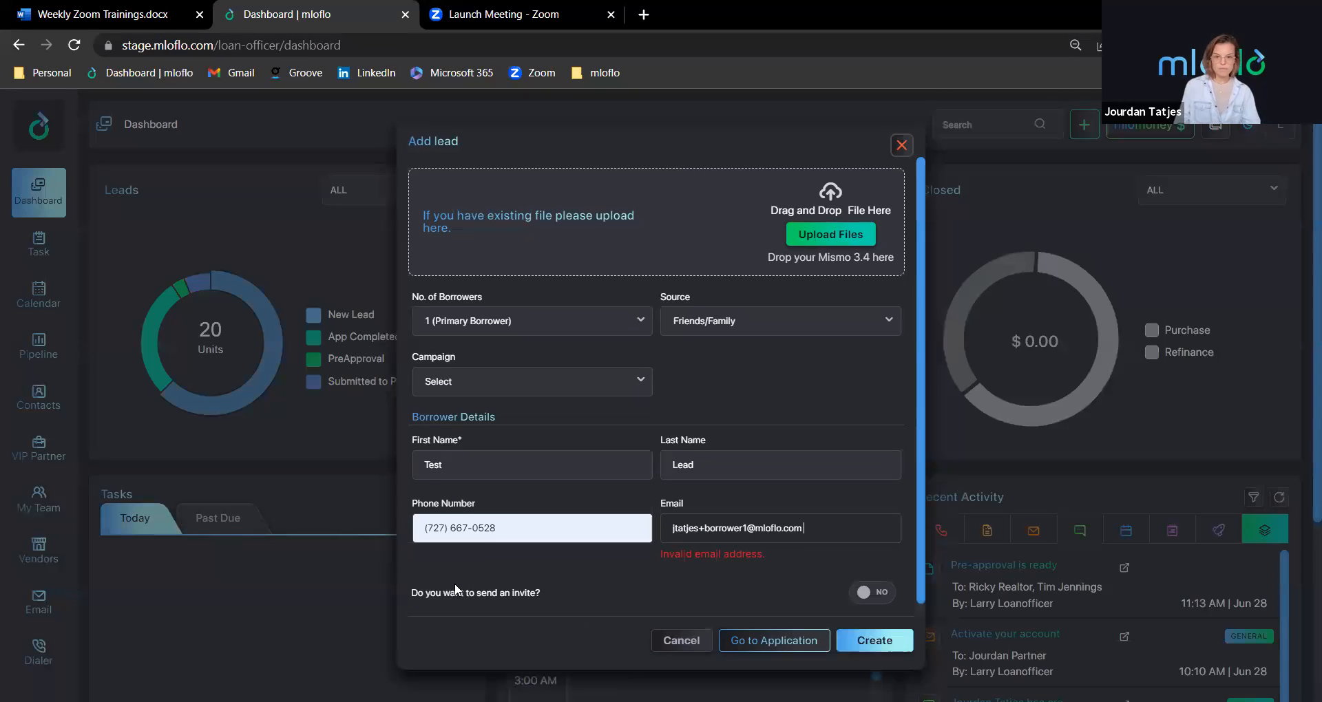
Step: Change the trailing digit in the borrower's e-mail from 1 to 2
left_click(745, 529)
key("BackSpace")
type("2")
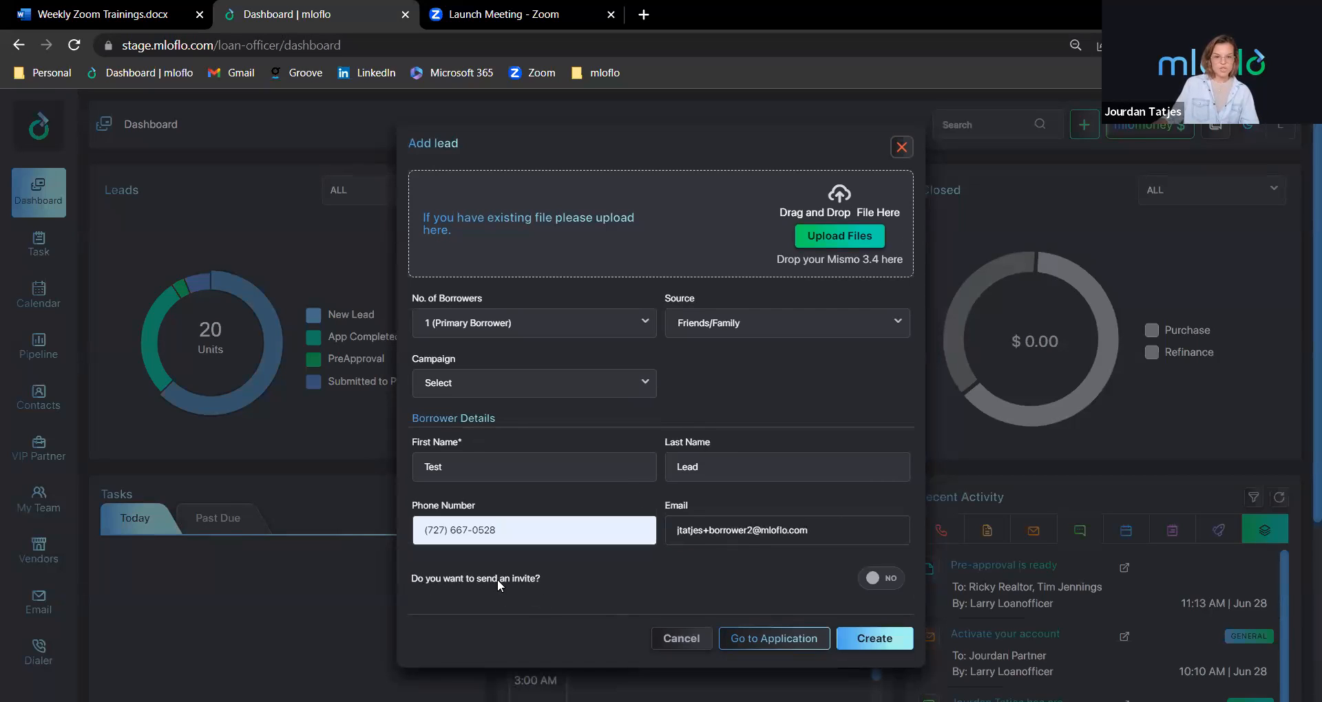
Step: Switch the borrower invite to YES and create the Test Lead record
left_click(882, 584)
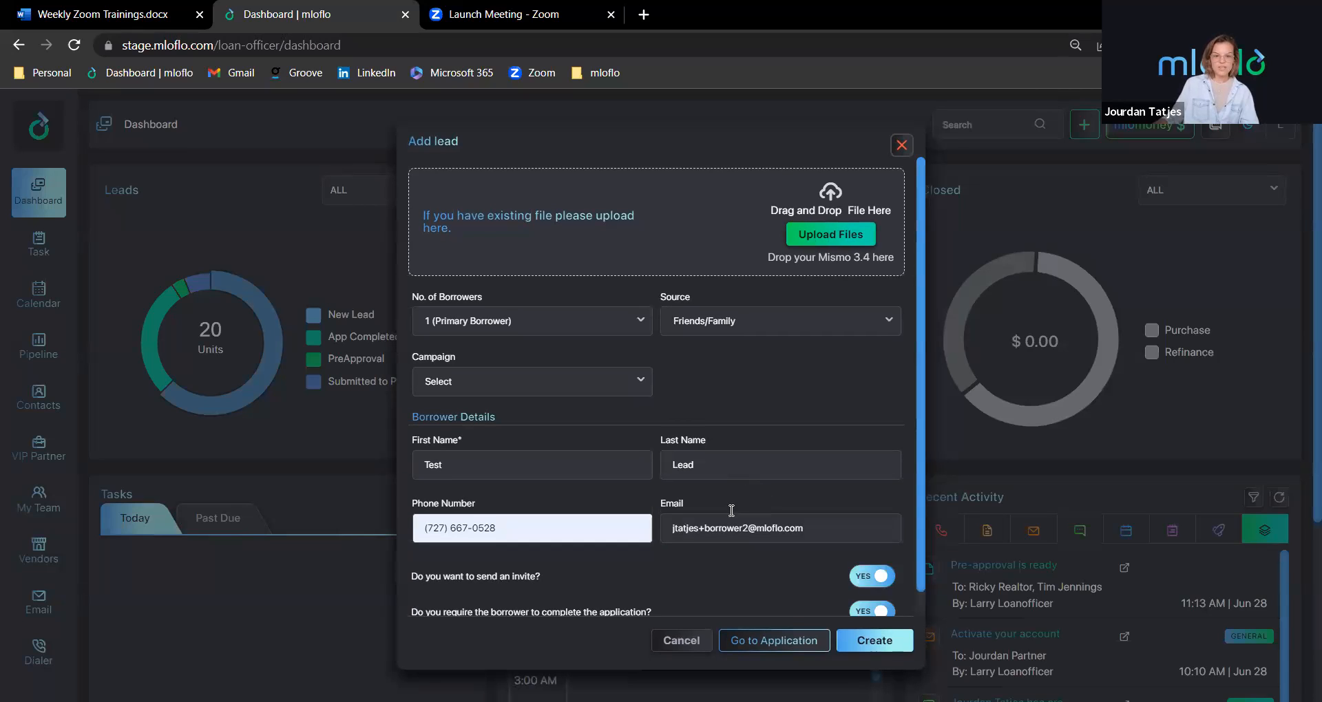
scroll(731, 507, "down", 1)
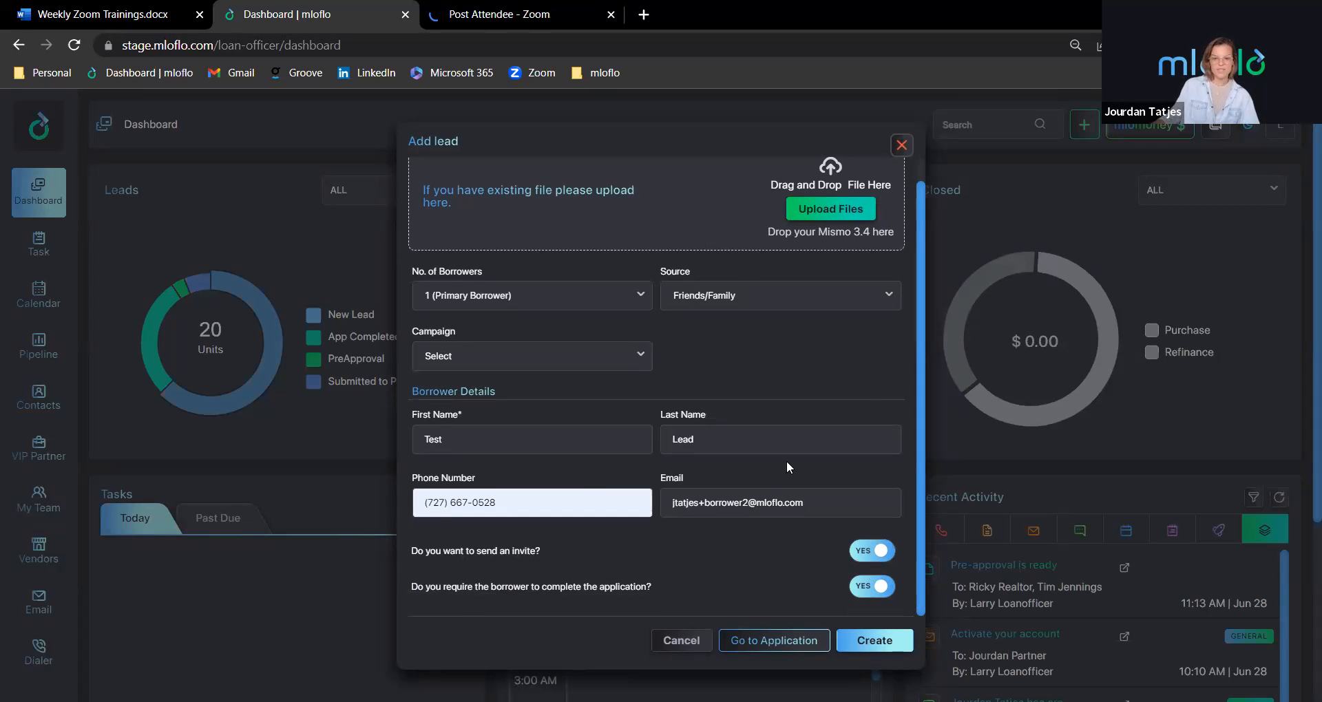
left_click(879, 648)
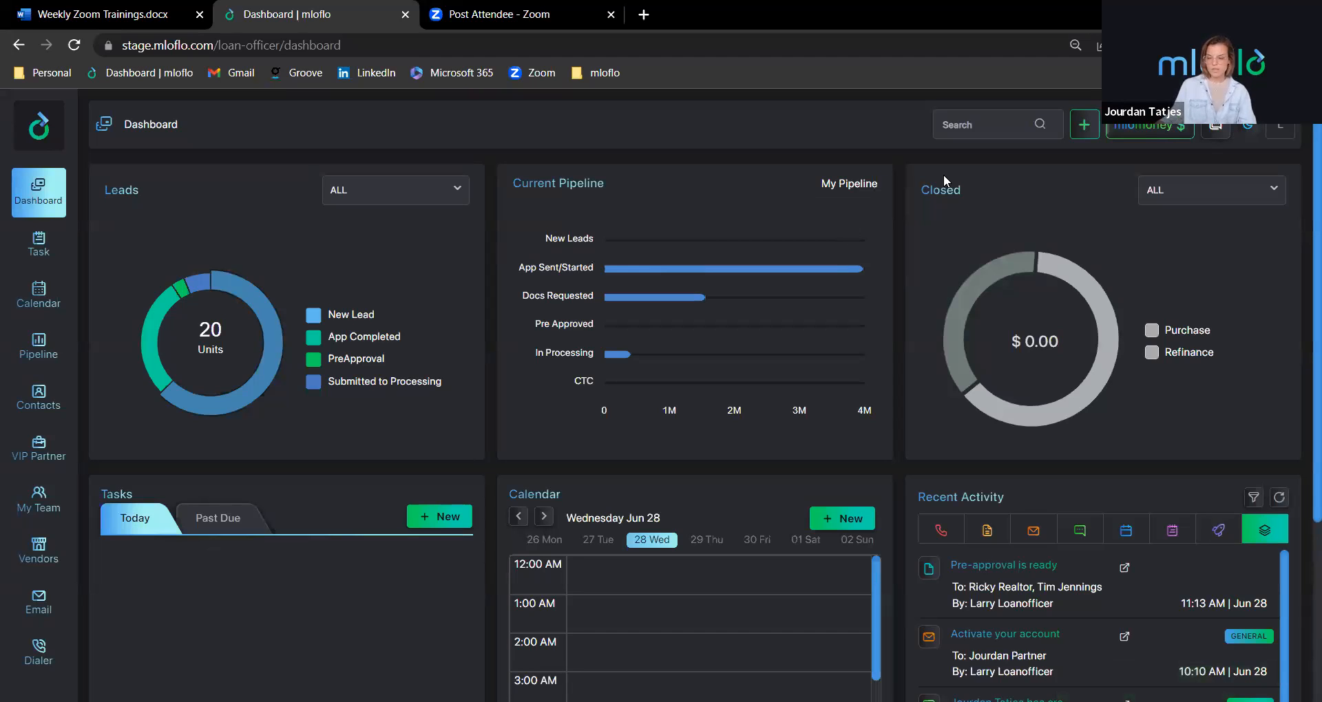
Step: Go to the Link page from the profile menu at top right
left_click(1281, 125)
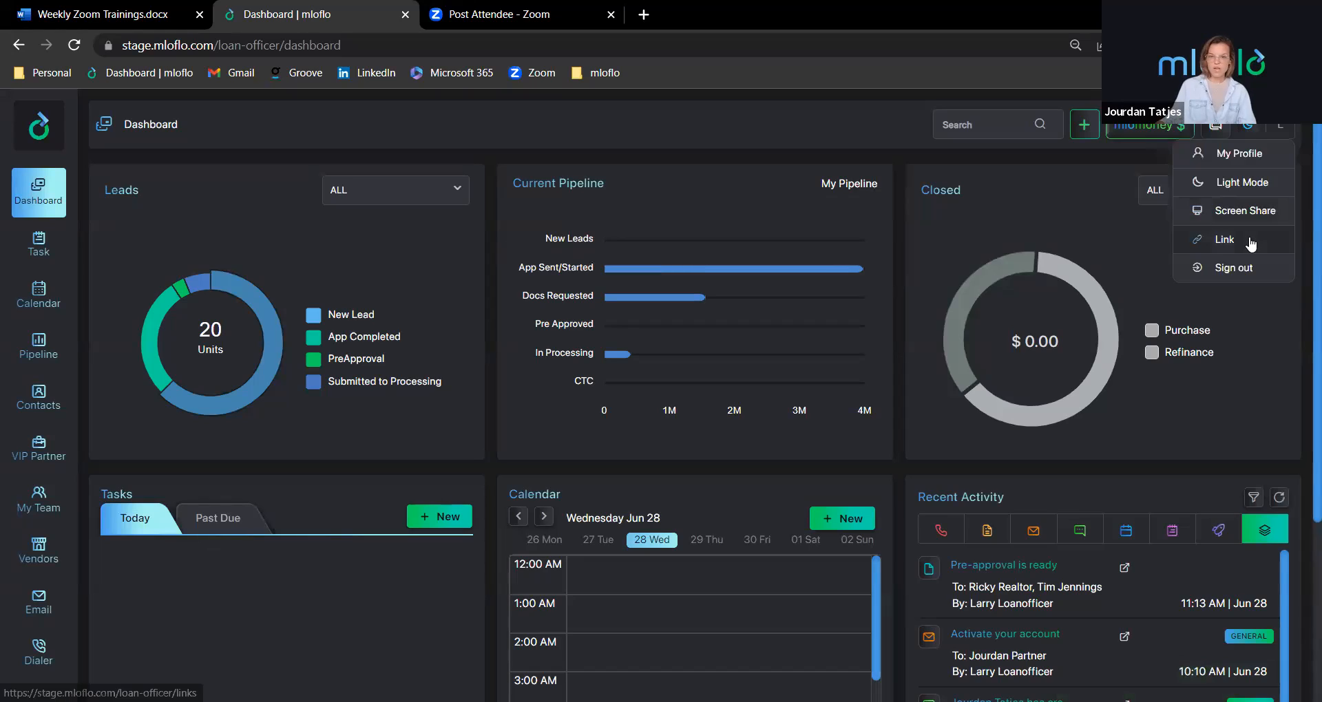
left_click(1243, 234)
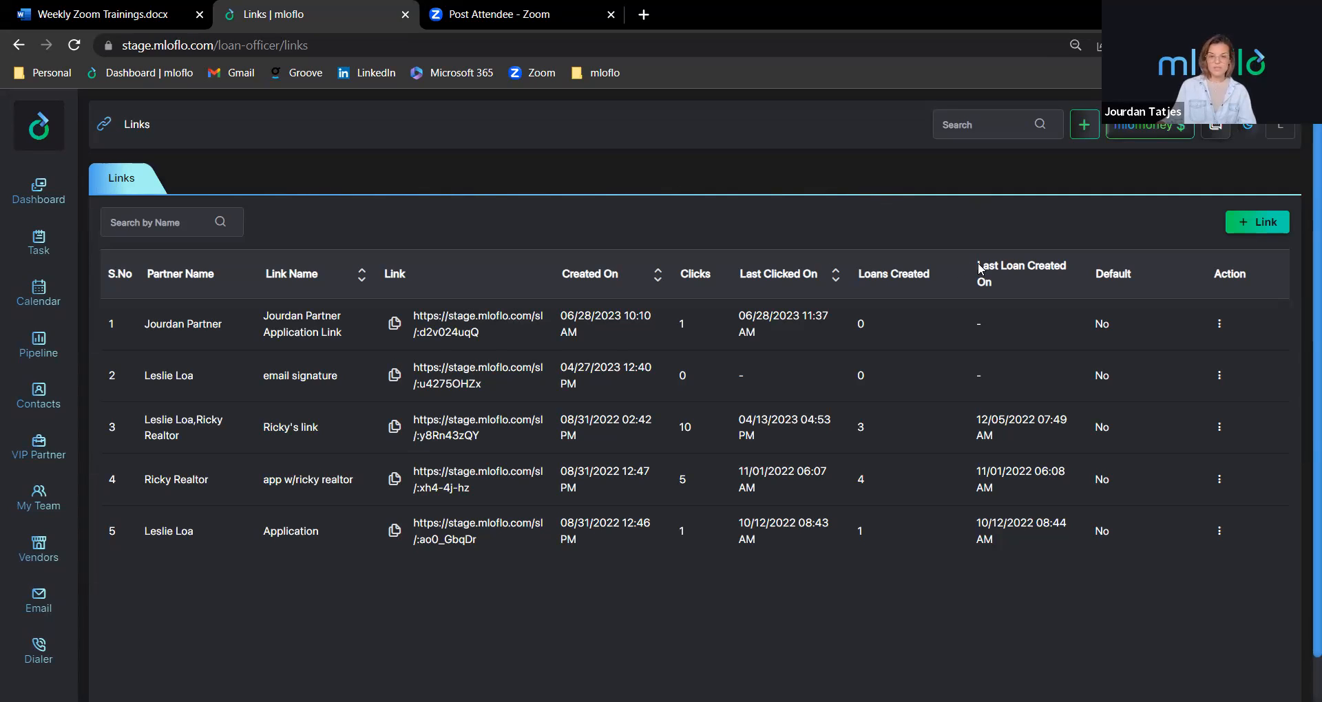
Step: Start a new application link named Borrower Application Link
left_click(1264, 224)
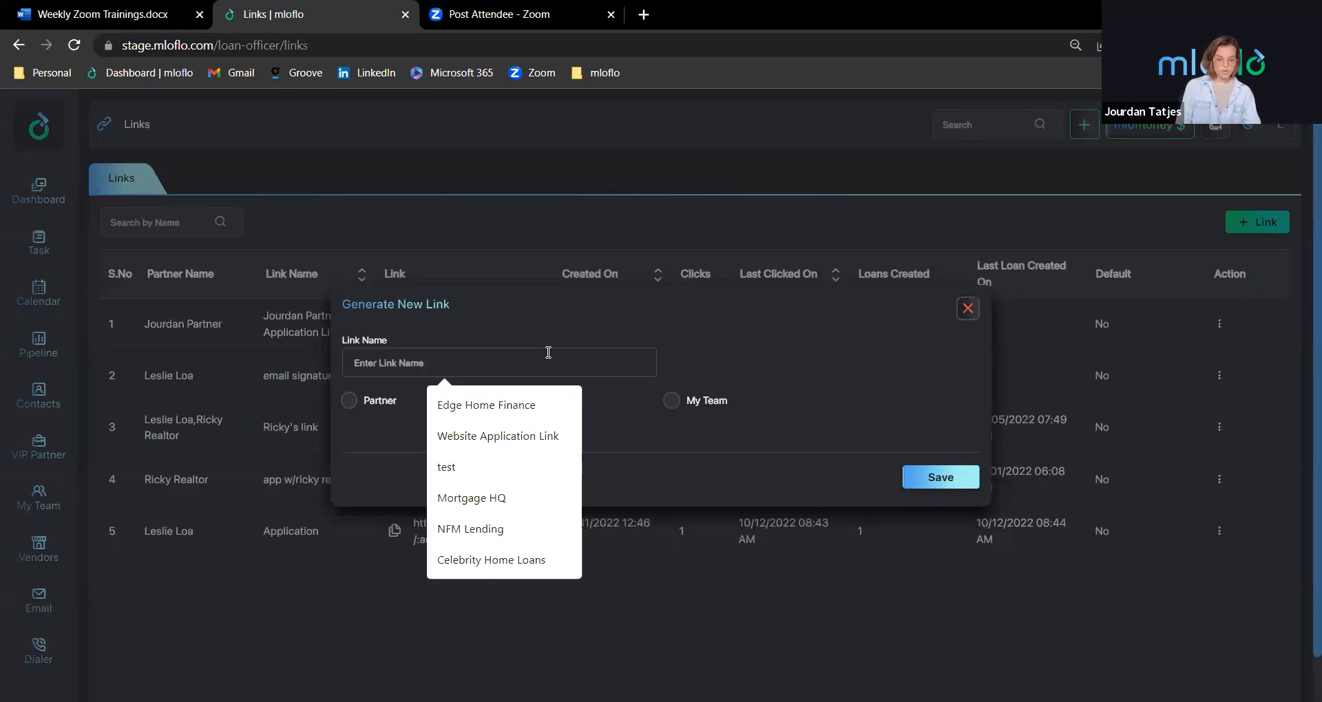
type("Test")
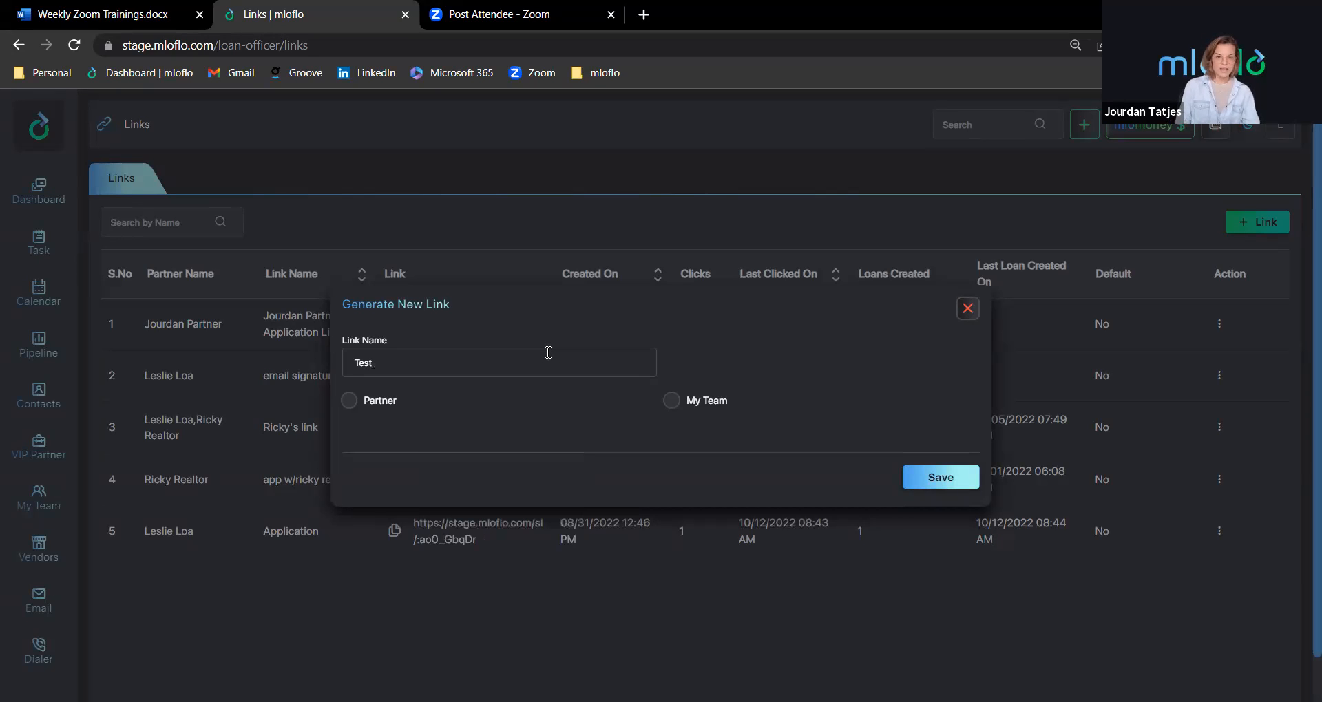
key("BackSpace")
key("BackSpace")
key("BackSpace")
key("BackSpace")
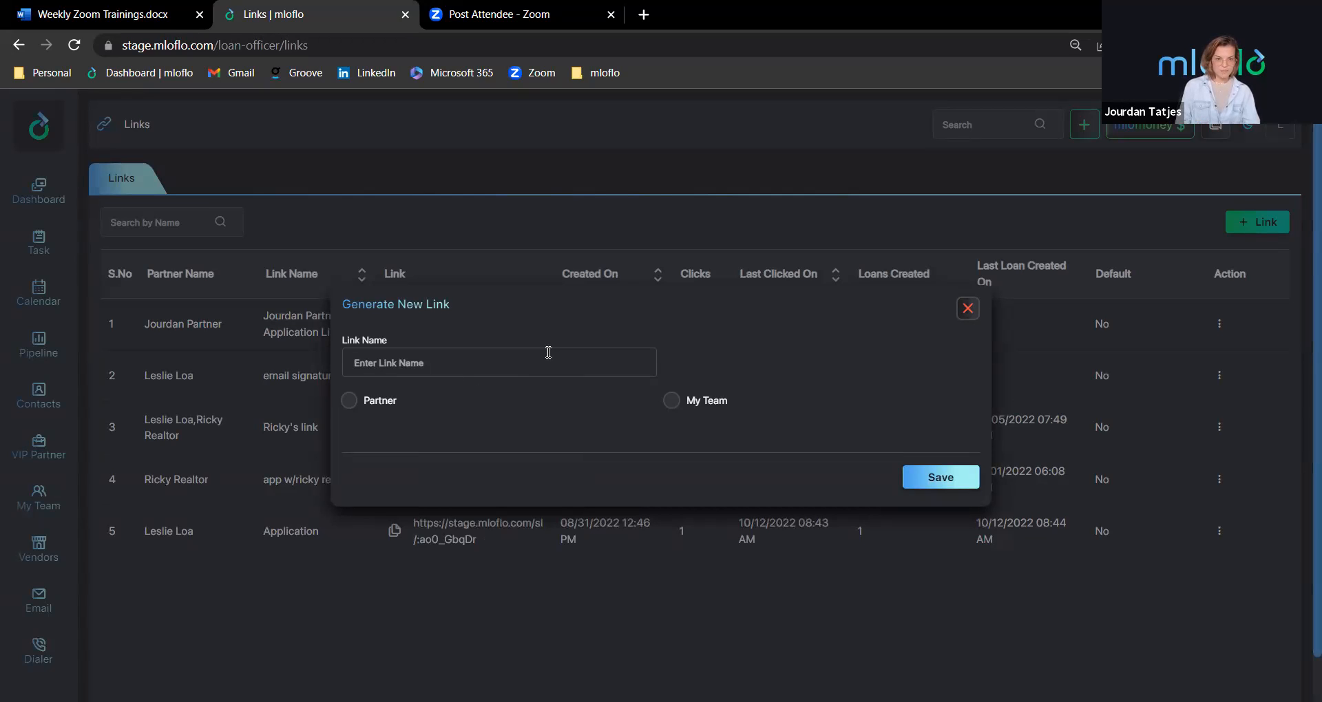
type("Borrower Link")
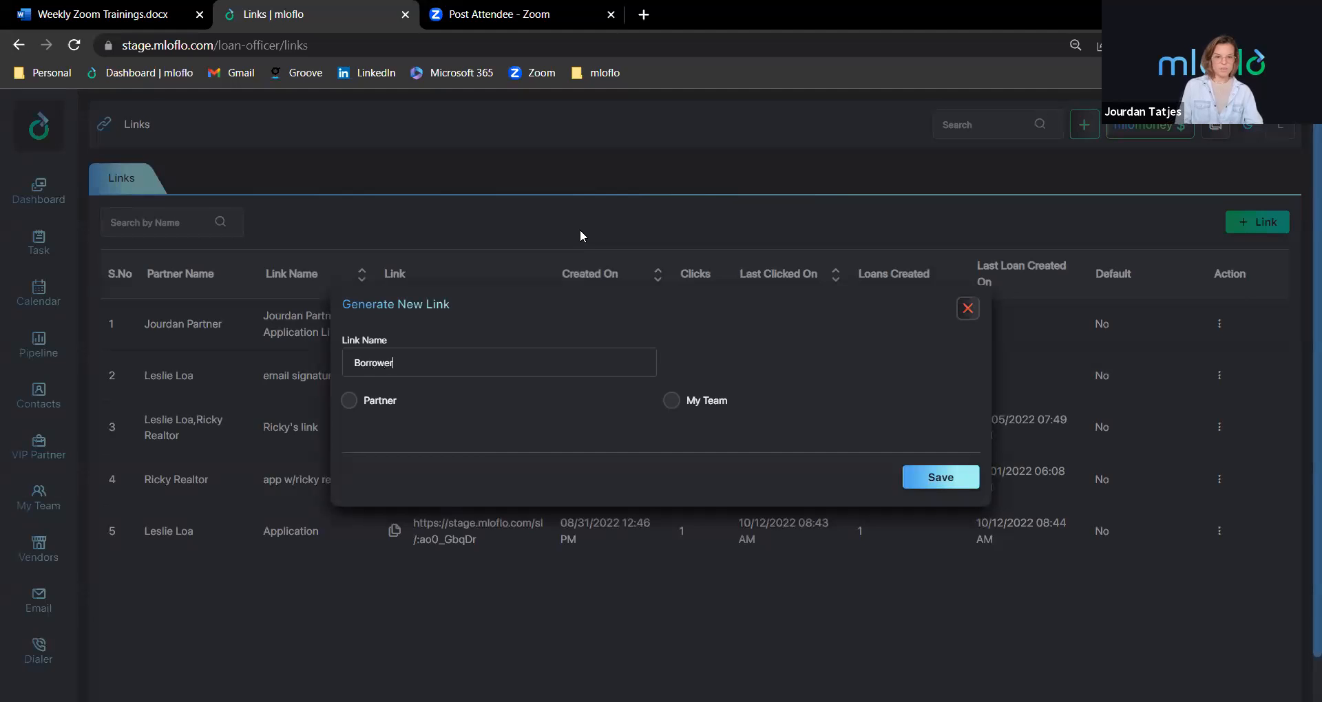
key("BackSpace")
key("BackSpace")
key("BackSpace")
key("BackSpace")
key("BackSpace")
type("Application Link")
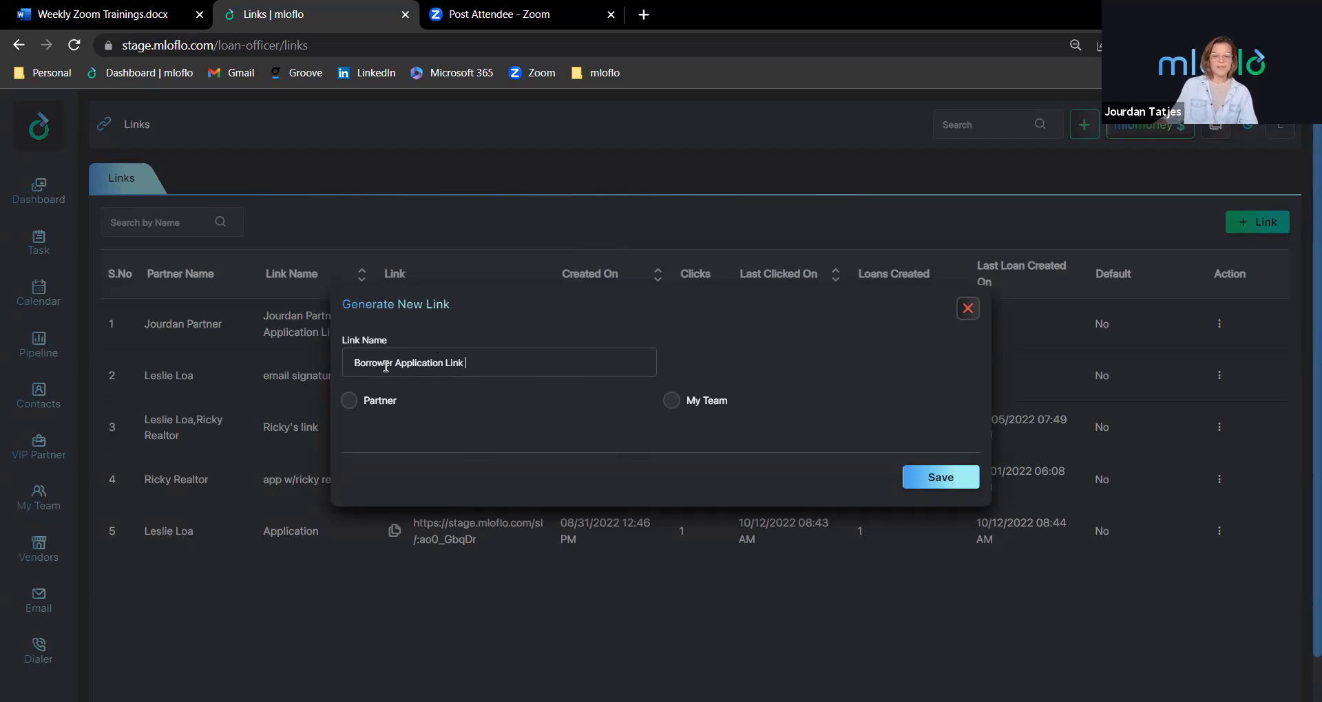
Step: Leave Partner and My Team unassigned and save the link
left_click(384, 402)
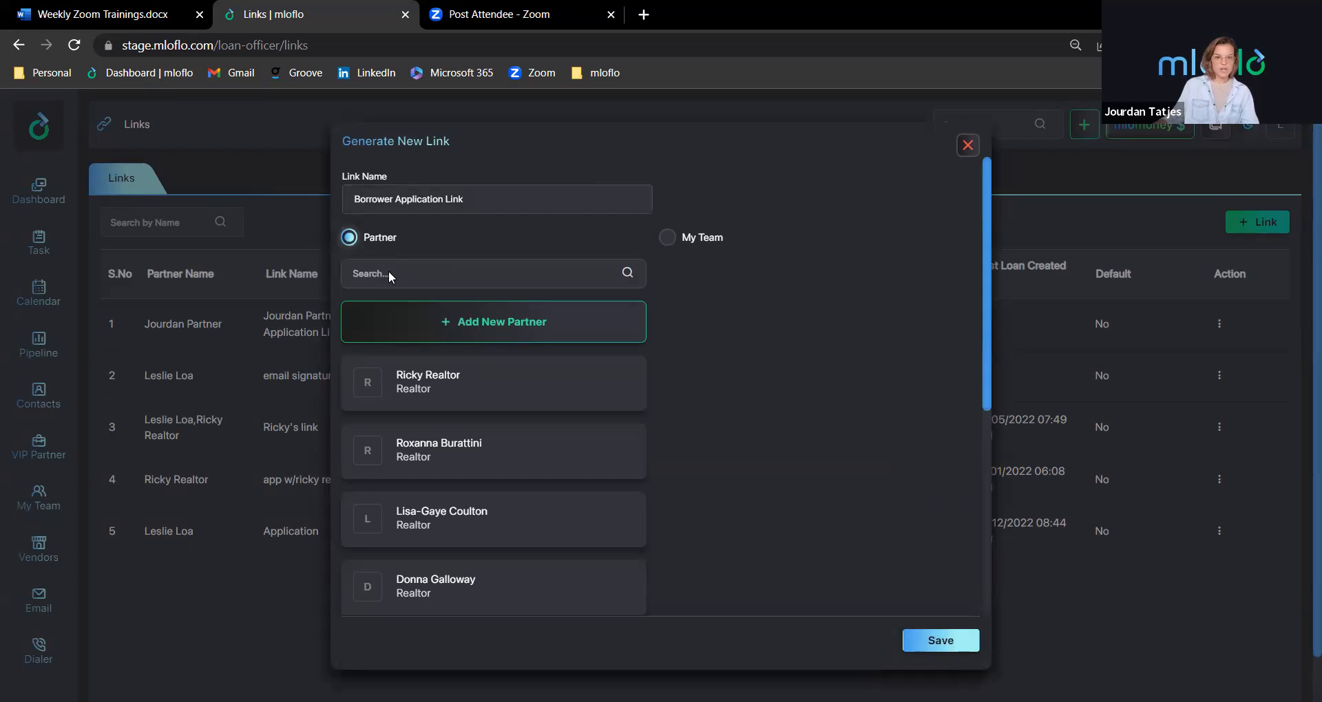
scroll(571, 381, "down", 5)
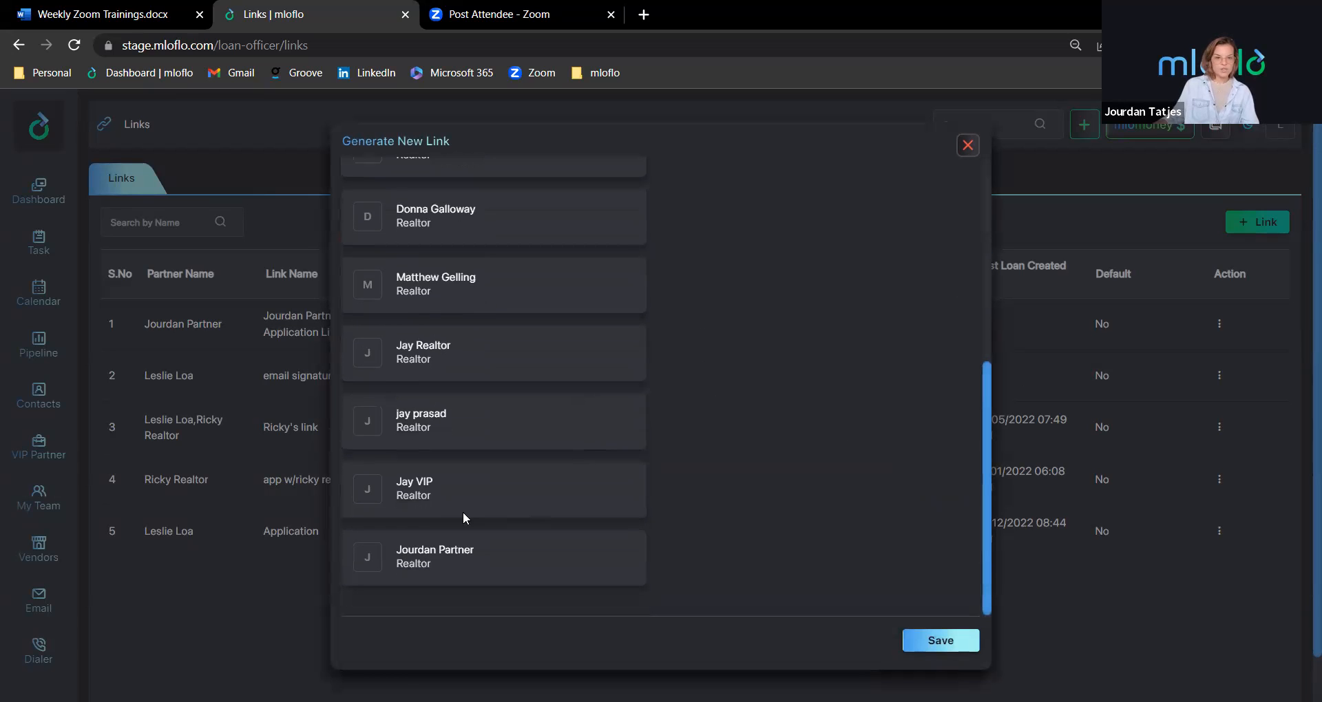
scroll(485, 487, "up", 5)
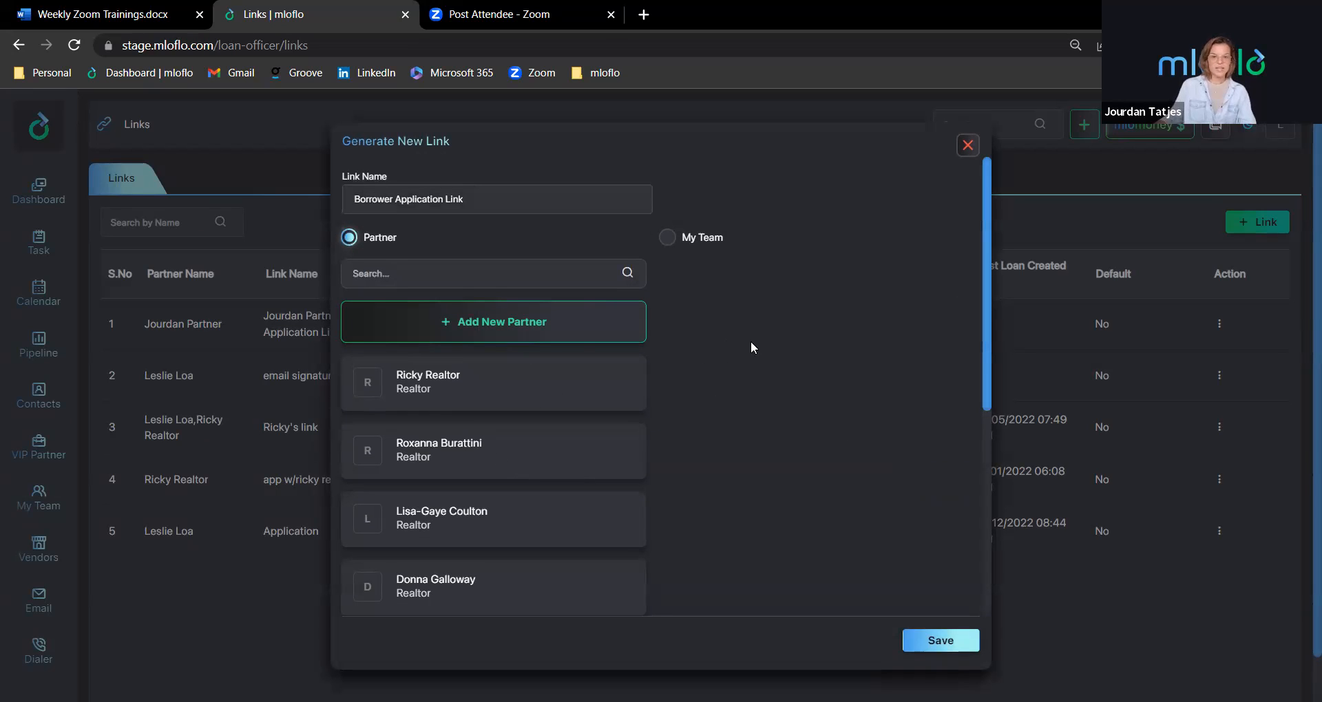
left_click(358, 238)
left_click(721, 405)
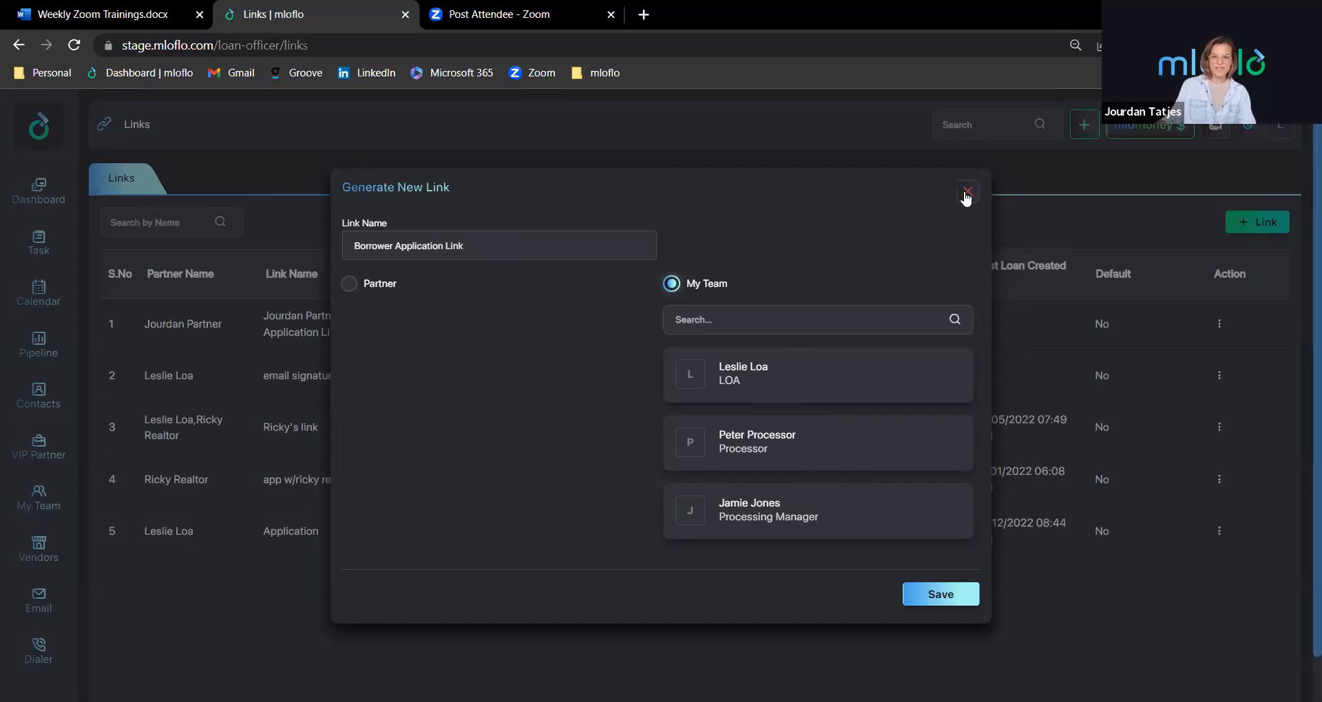
left_click(671, 283)
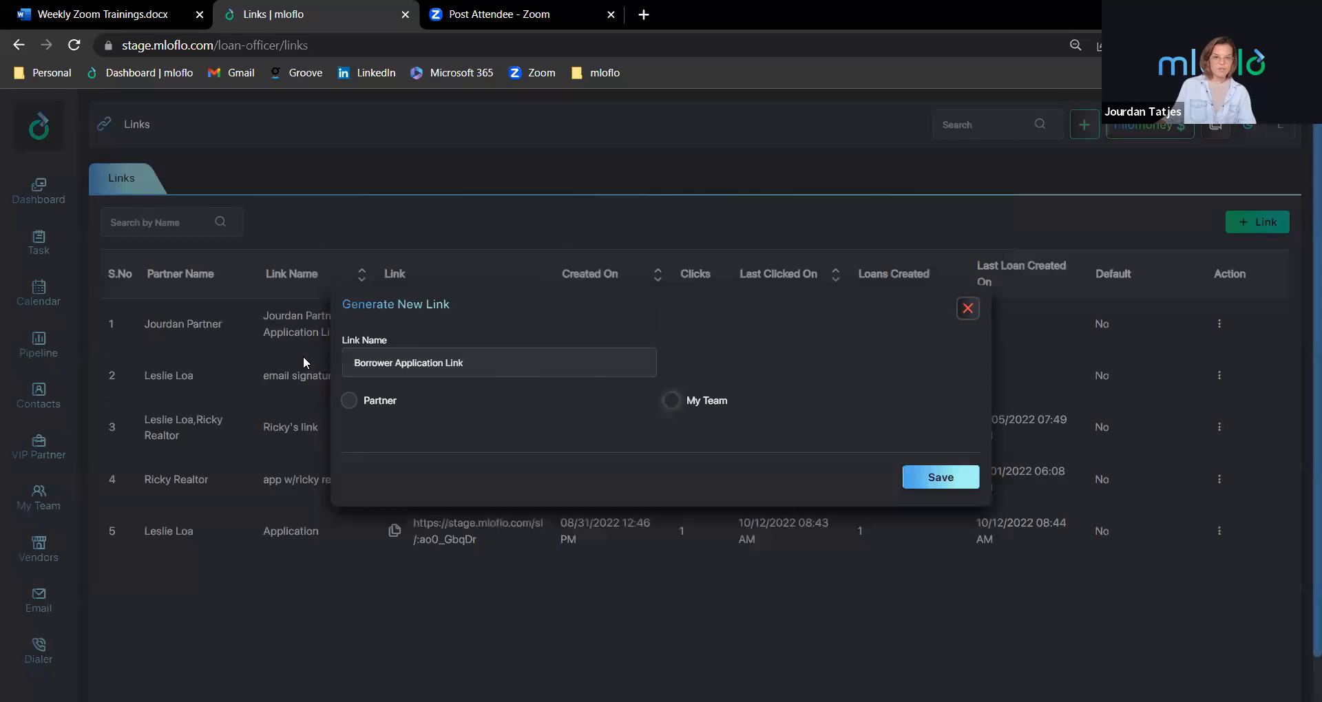
left_click_drag(351, 362, 482, 363)
left_click(486, 363)
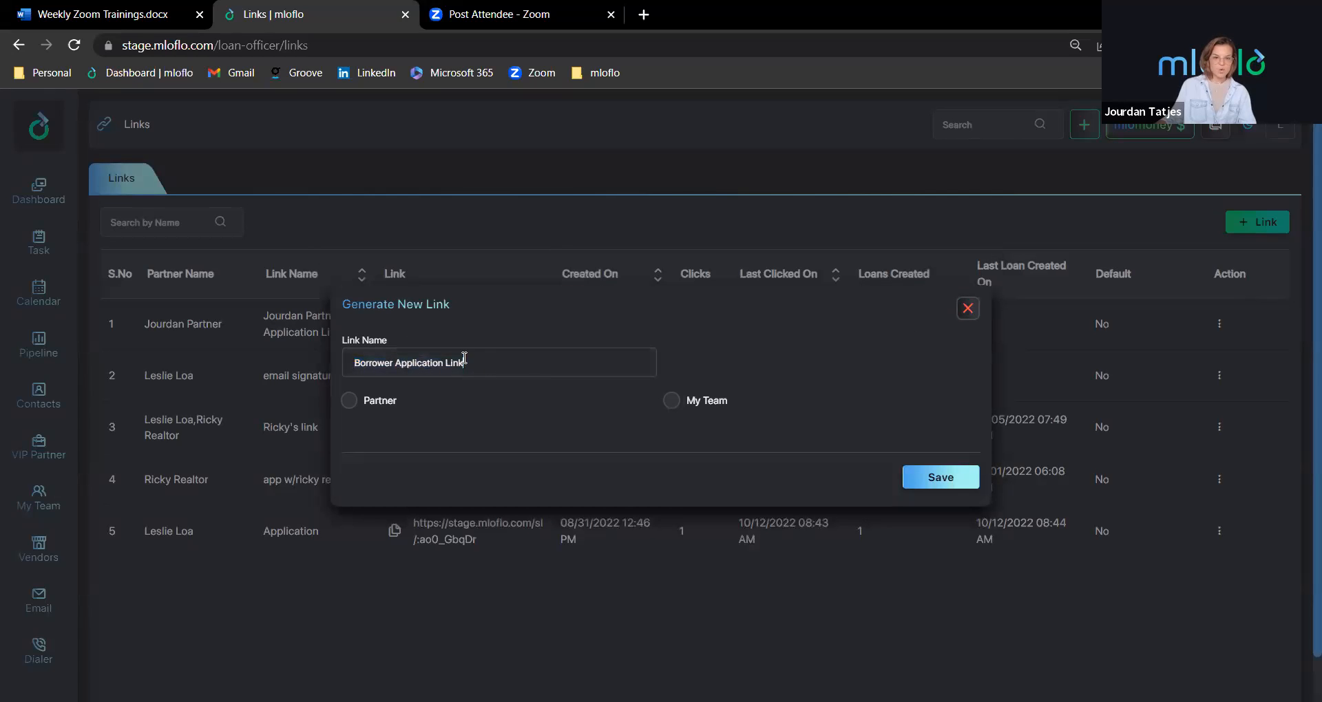
left_click(951, 479)
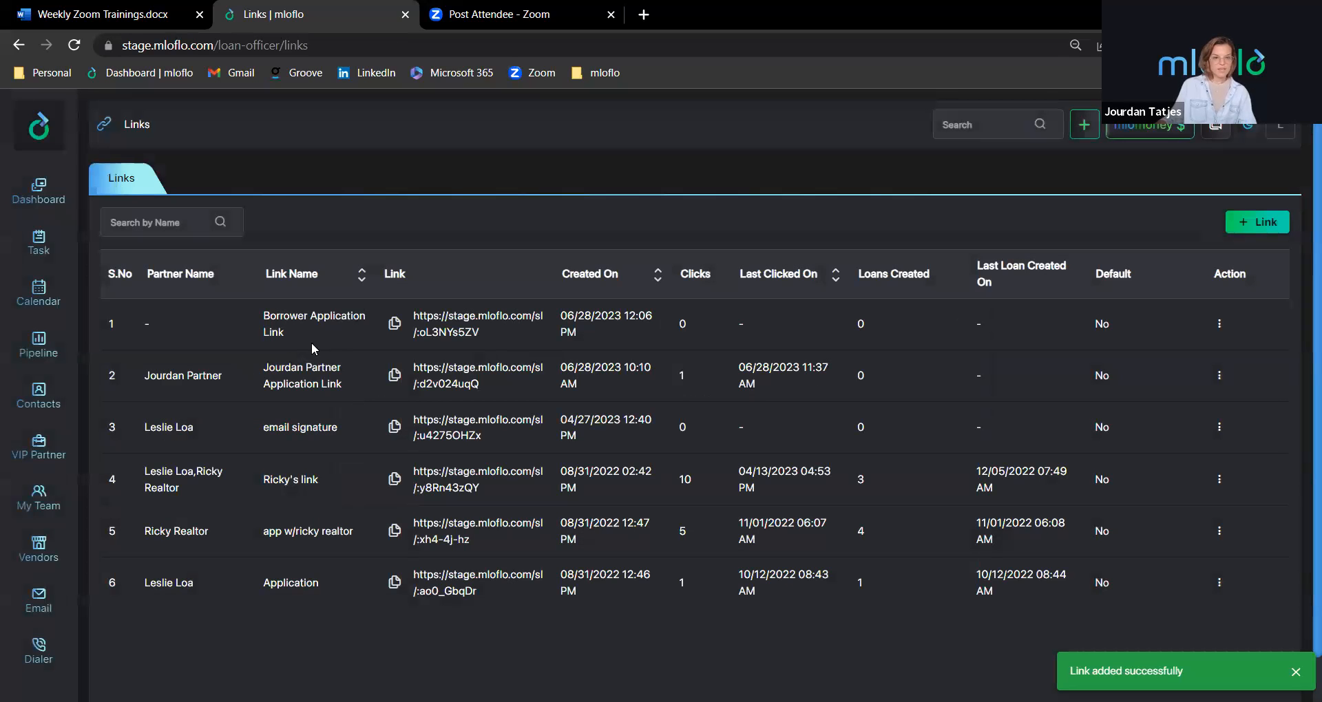
Step: Preview the new link's borrower sign-up page in a new tab, then return to the Links tab
left_click(393, 329)
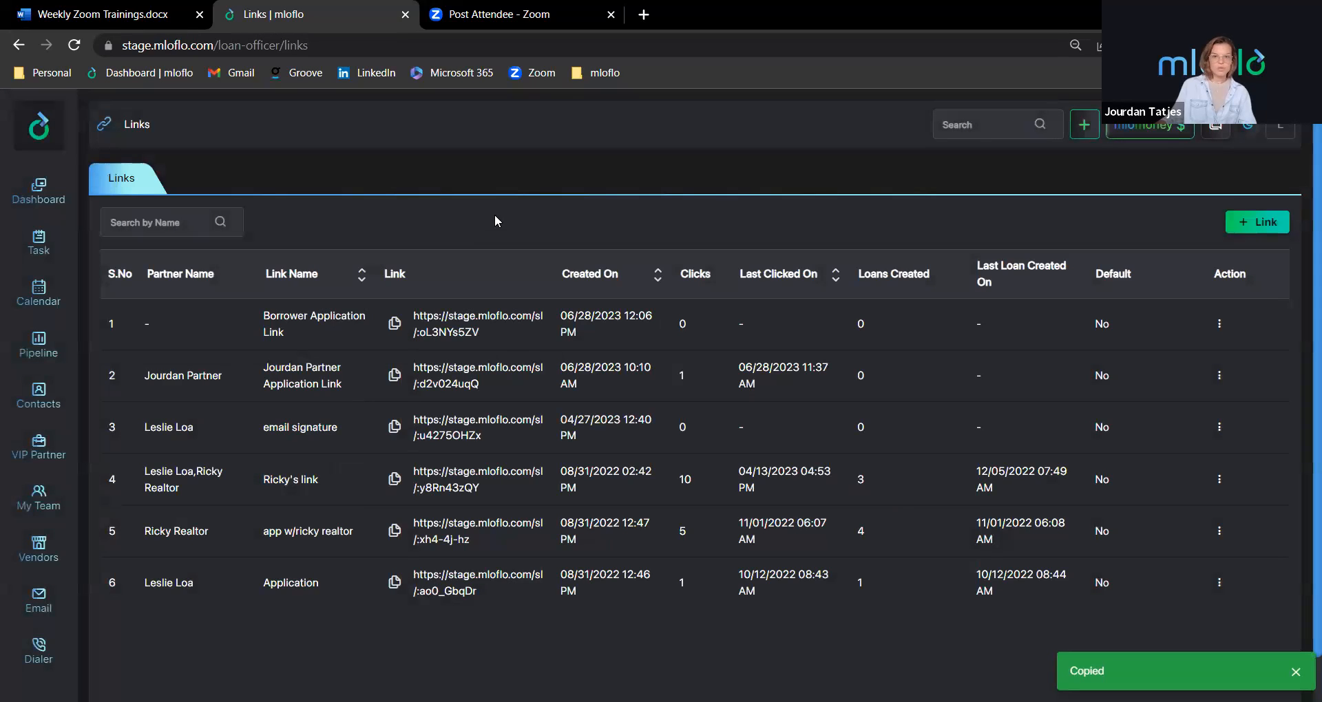
left_click(654, 21)
key("ctrl+v")
key("Return")
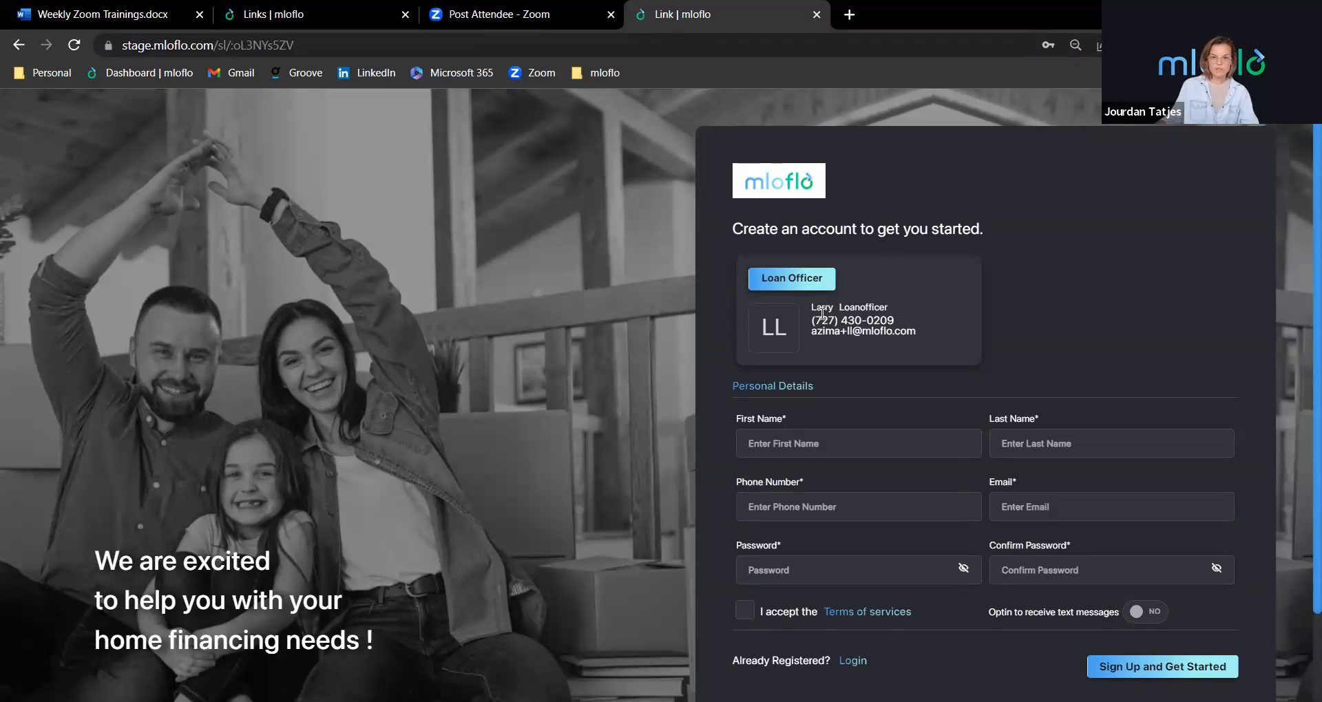
scroll(786, 337, "down", 2)
scroll(951, 316, "up", 2)
scroll(856, 461, "down", 1)
scroll(916, 473, "up", 1)
left_click(18, 45)
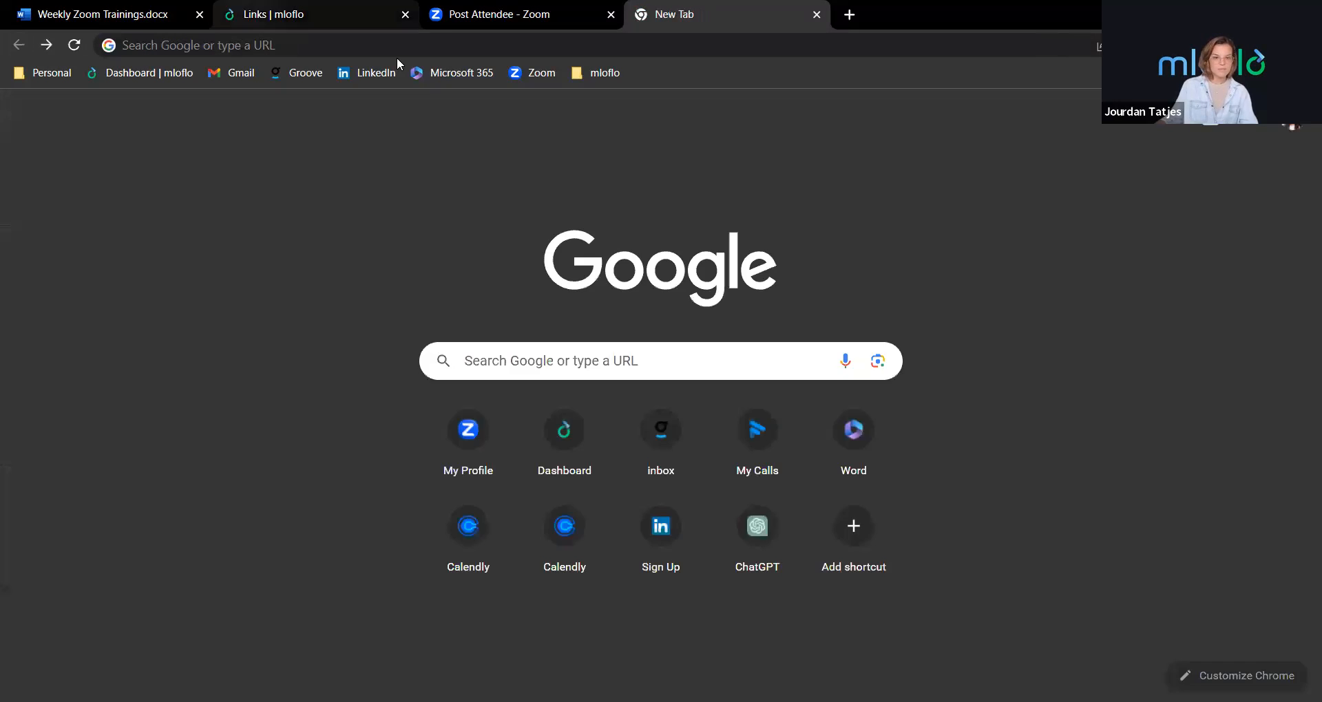
left_click(251, 14)
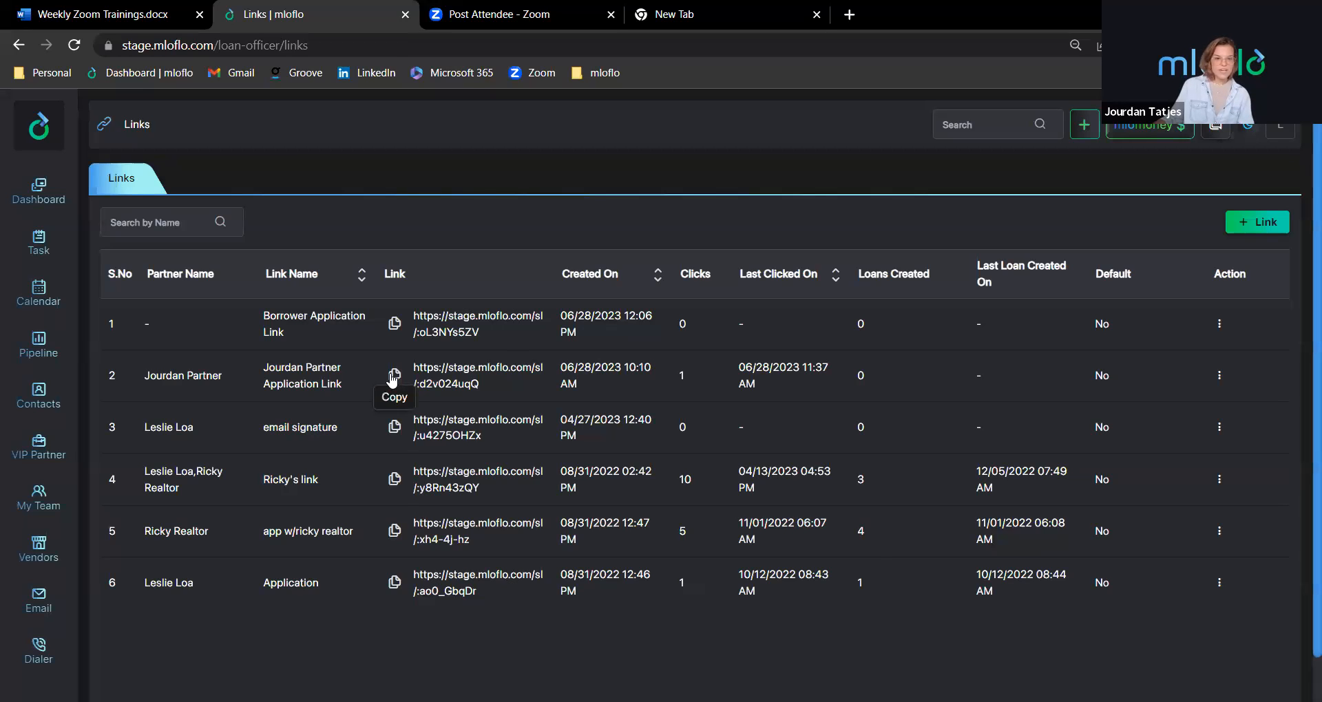
Step: Preview row 2's partner link sign-up page in the new tab, then switch to the Zoom tab
left_click_drag(233, 380, 140, 382)
left_click(277, 383)
left_click(393, 378)
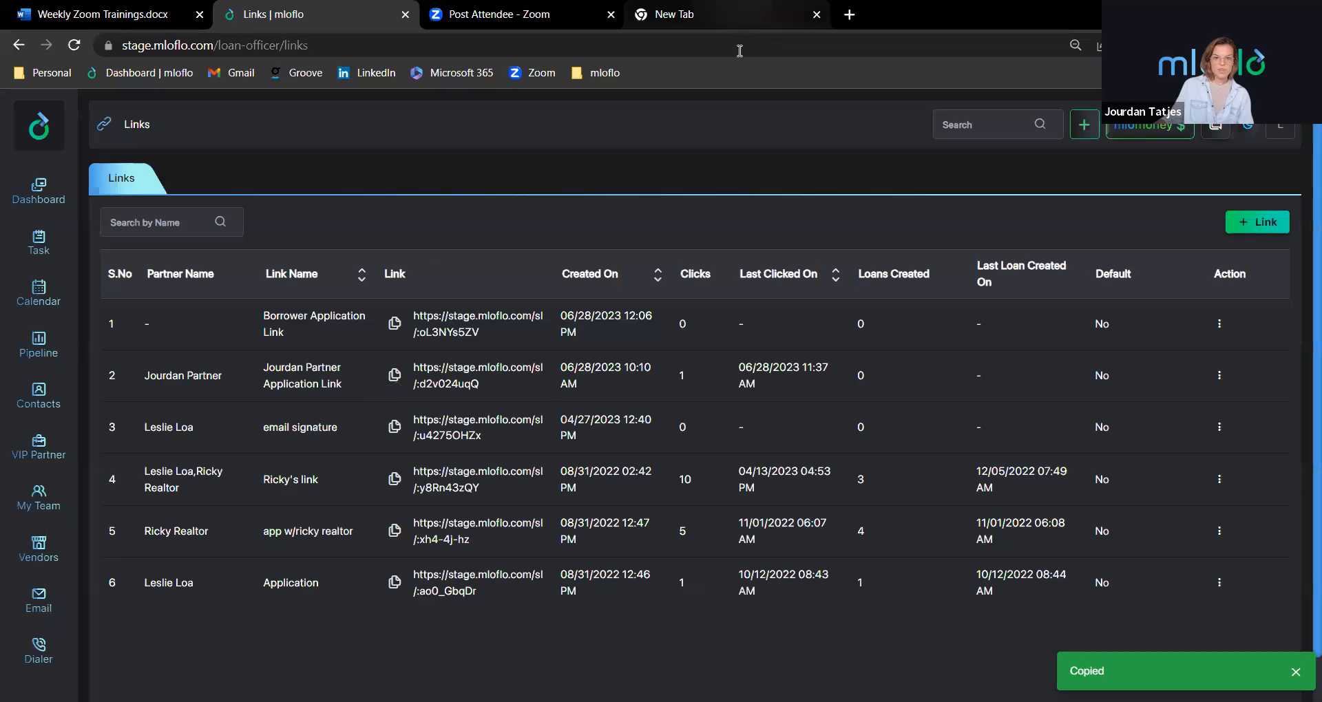
left_click(745, 9)
key("ctrl+v")
key("Return")
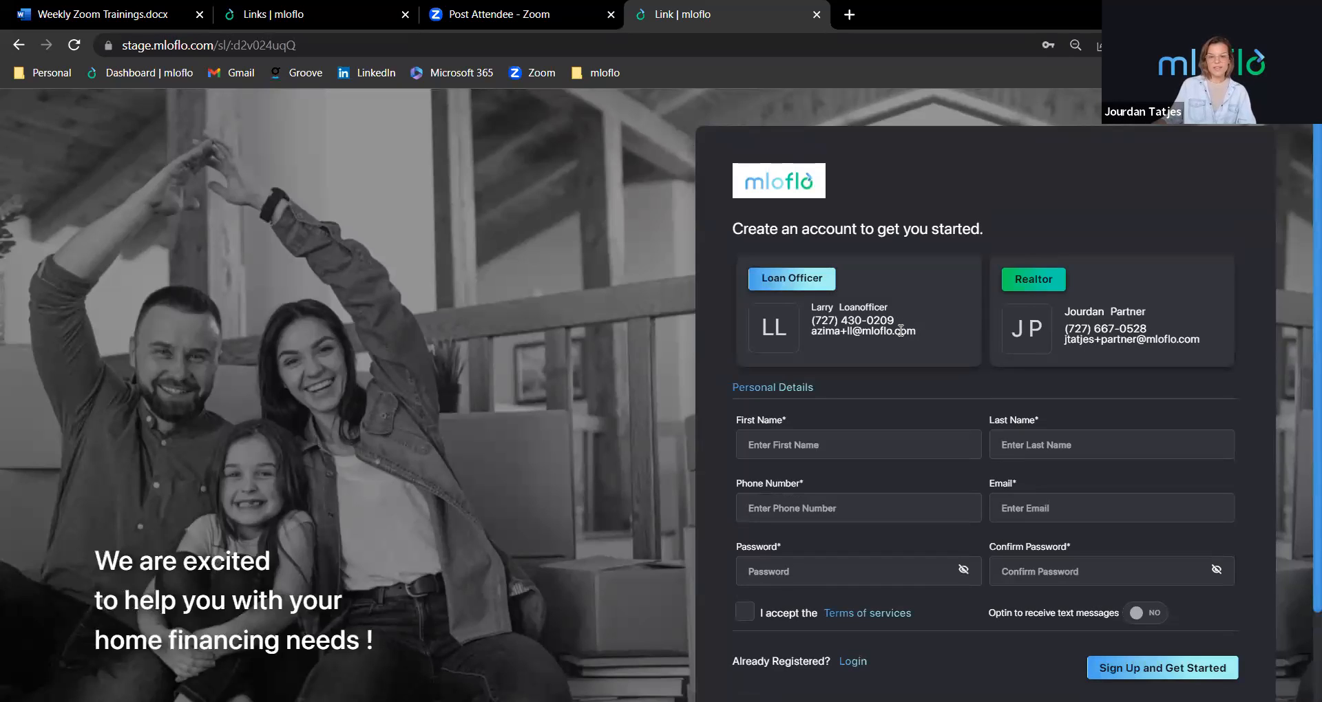
left_click_drag(916, 332, 814, 317)
left_click(816, 320)
left_click(103, 6)
left_click(488, 10)
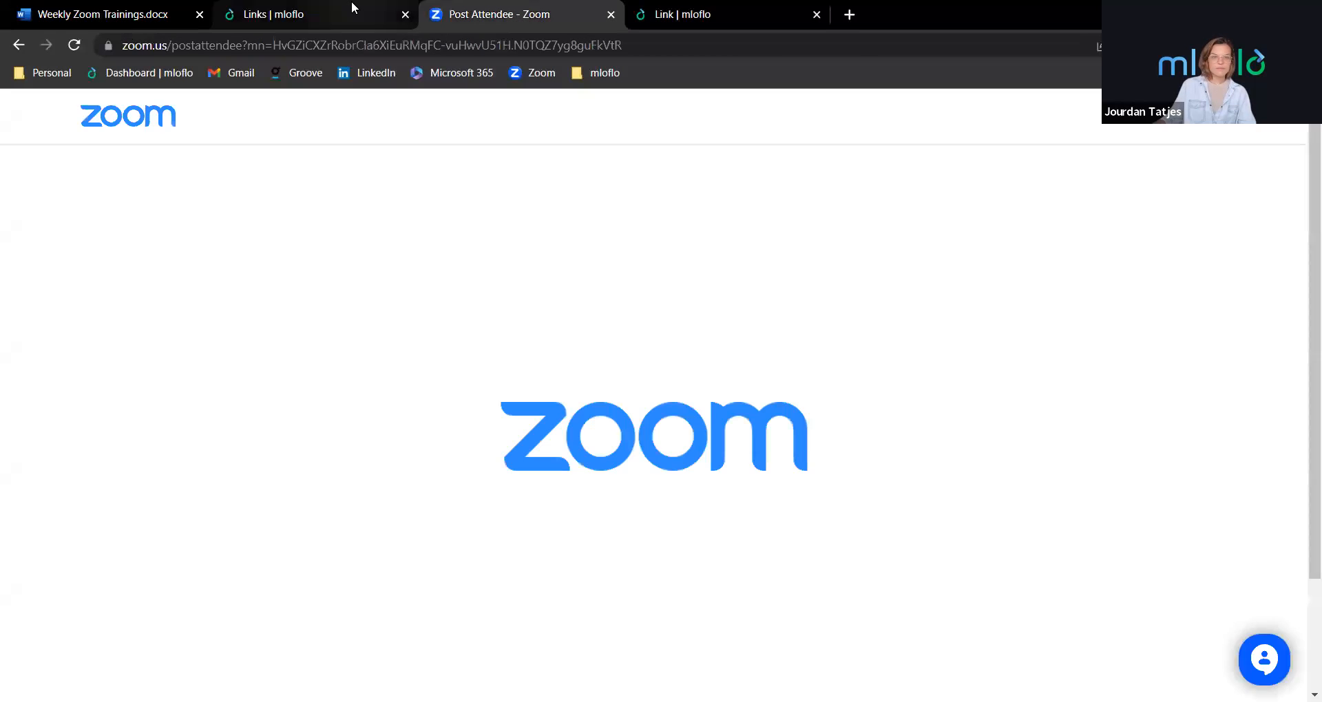
Step: Switch back to the Links | mloflo browser tab
left_click(311, 13)
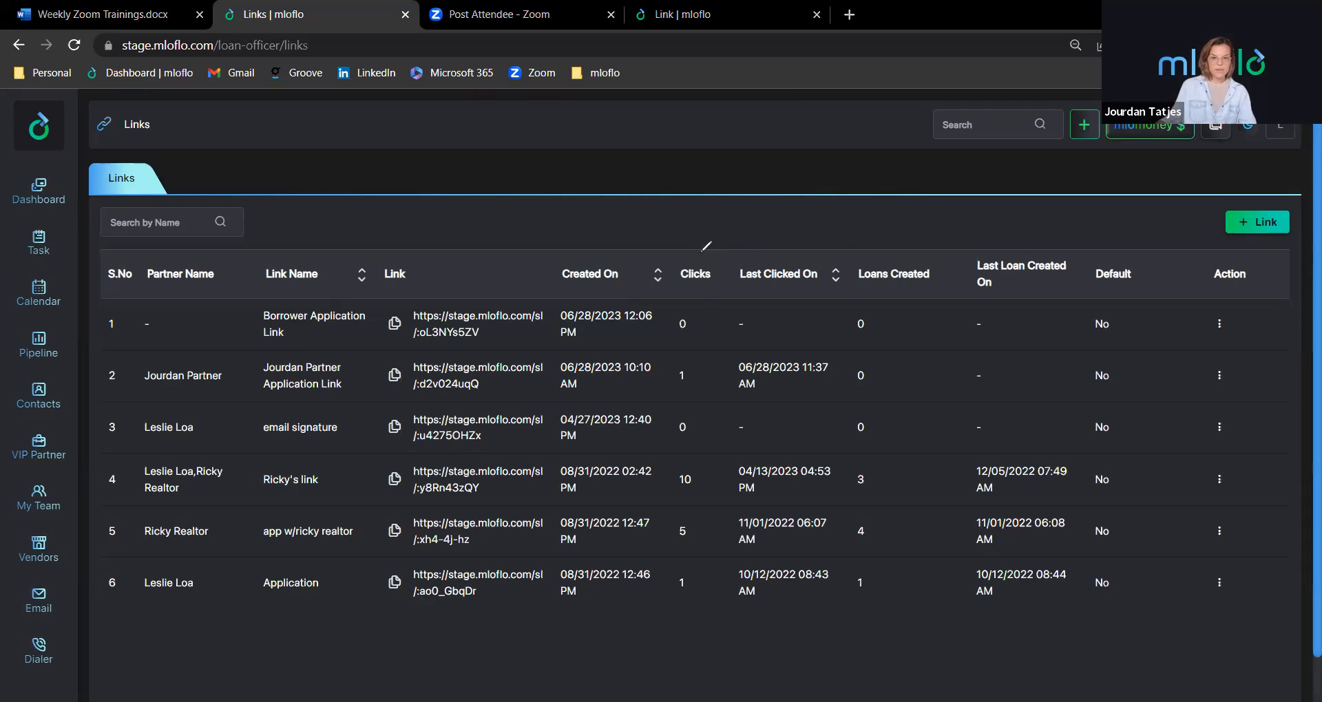
Step: Circle the Clicks, Last Clicked On and Loans Created columns, then go to Pipeline
left_click_drag(695, 294, 720, 288)
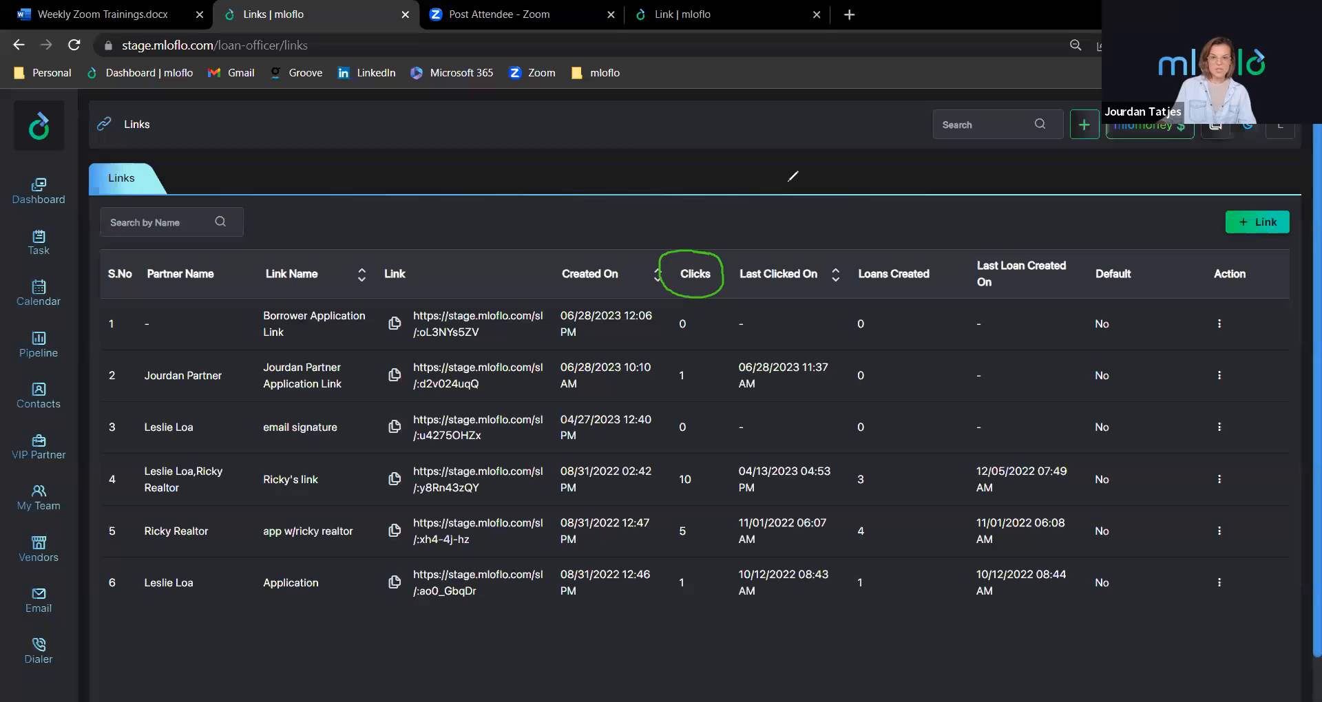
mouse_move(835, 246)
left_mouse_down()
mouse_move(717, 261)
mouse_move(831, 298)
mouse_move(837, 248)
left_mouse_up()
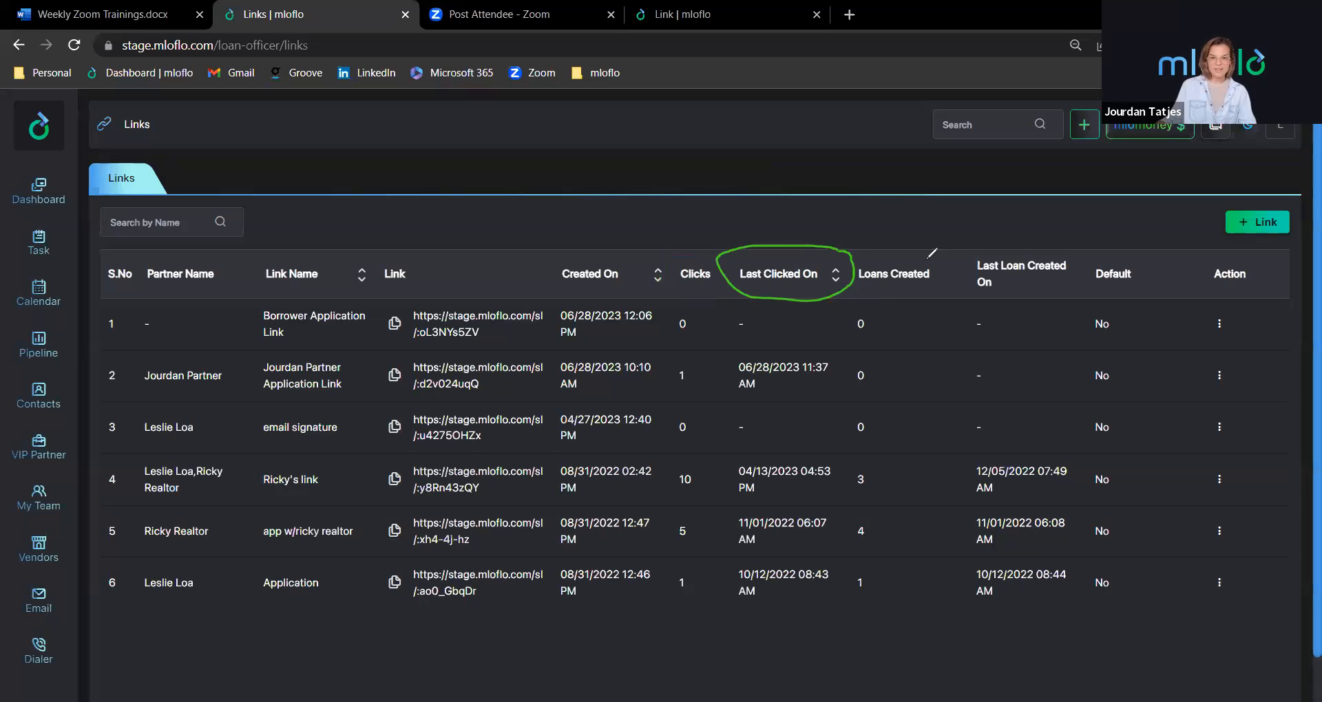
mouse_move(926, 253)
left_mouse_down()
mouse_move(848, 261)
mouse_move(954, 277)
mouse_move(927, 254)
left_mouse_up()
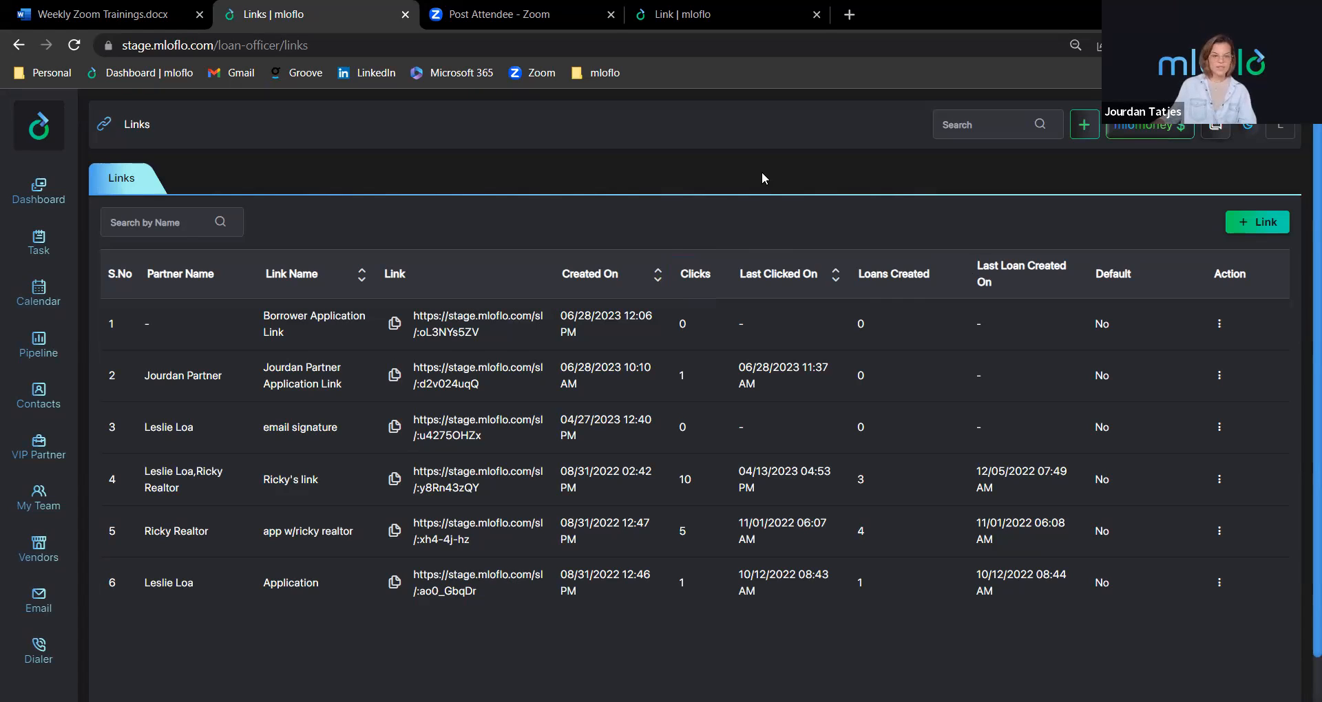
left_click(49, 348)
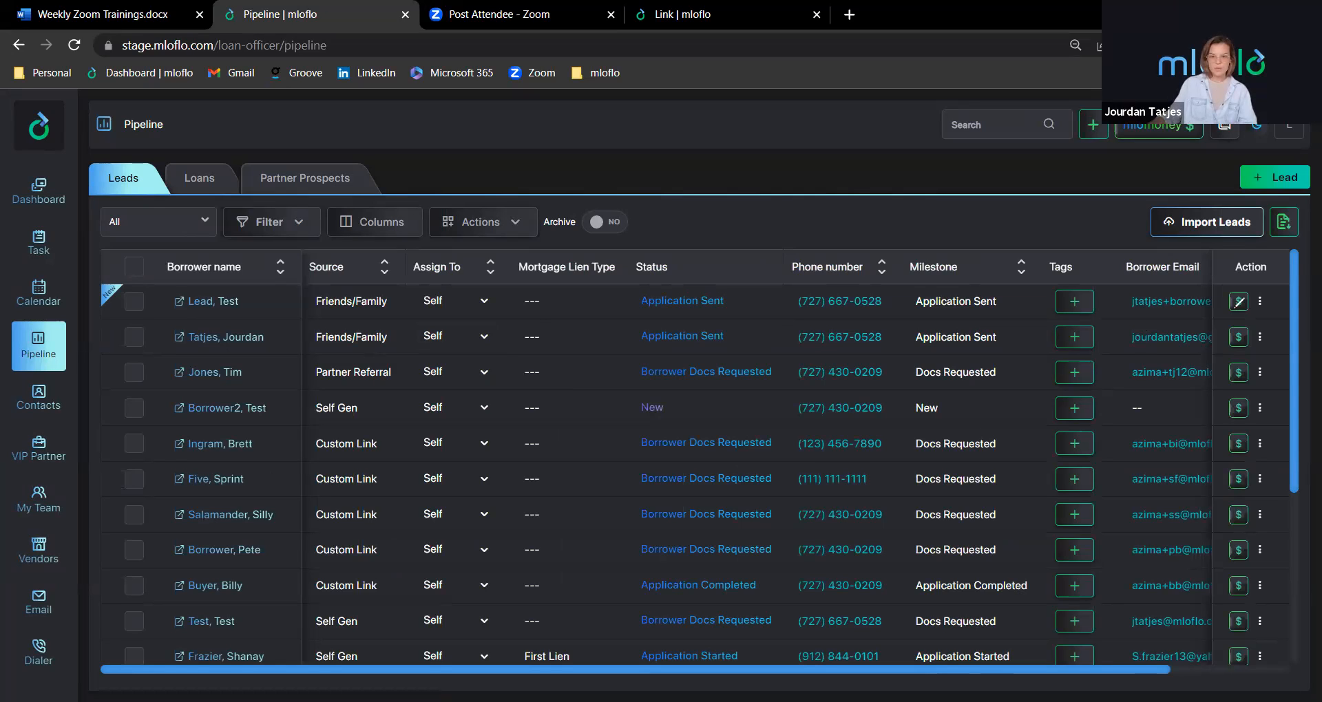
mouse_move(1236, 339)
left_mouse_down()
mouse_move(1209, 378)
mouse_move(1263, 333)
left_mouse_up()
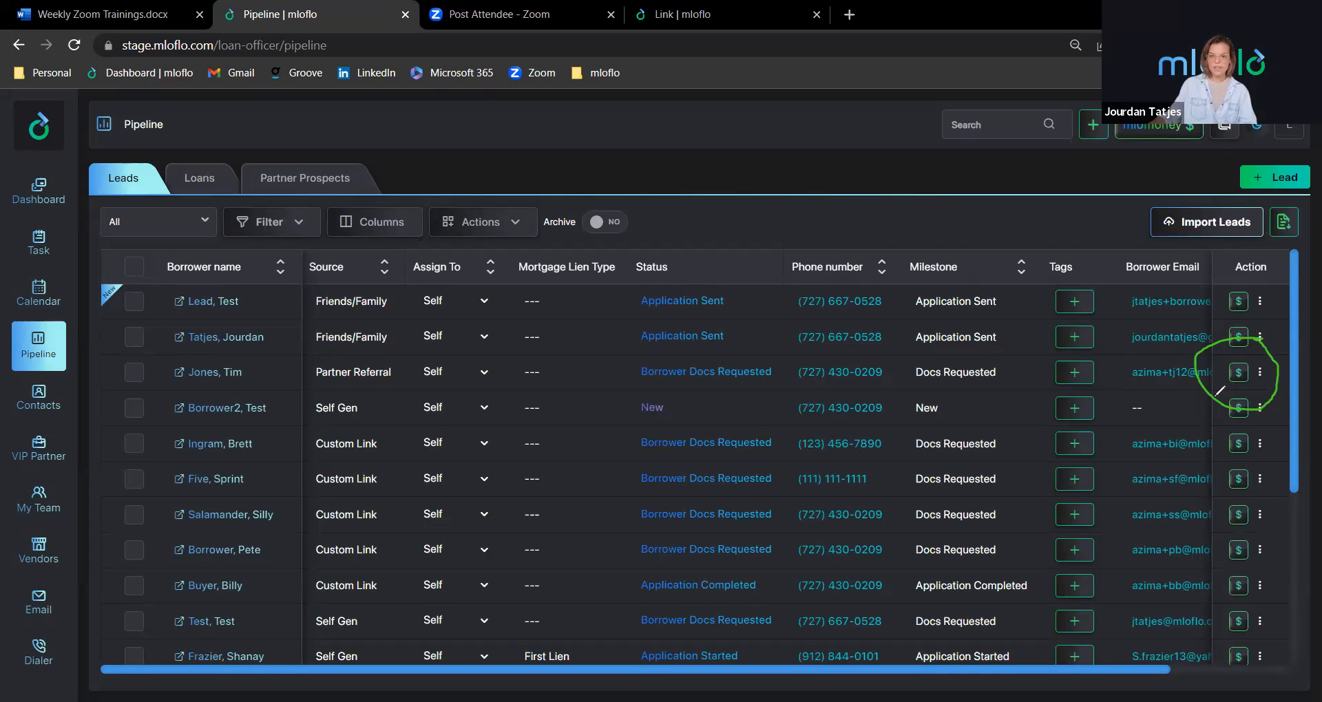
left_click(1238, 372)
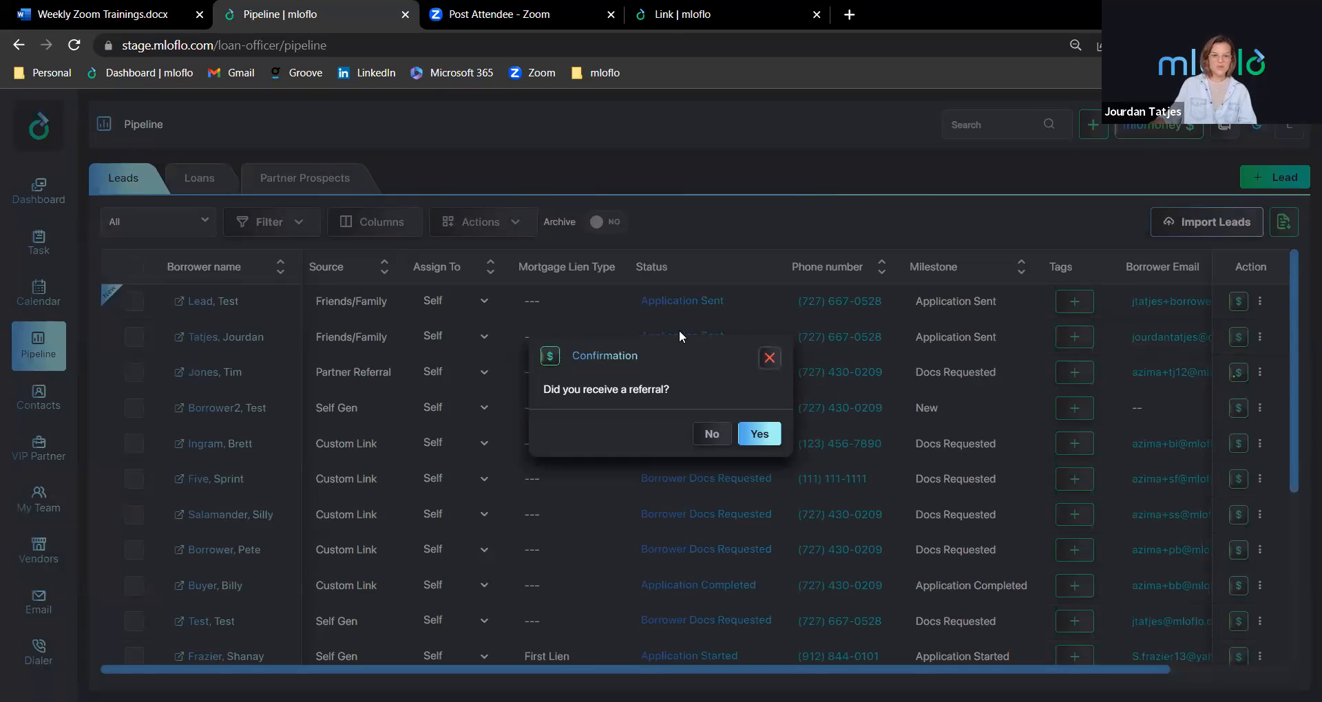
left_click(767, 356)
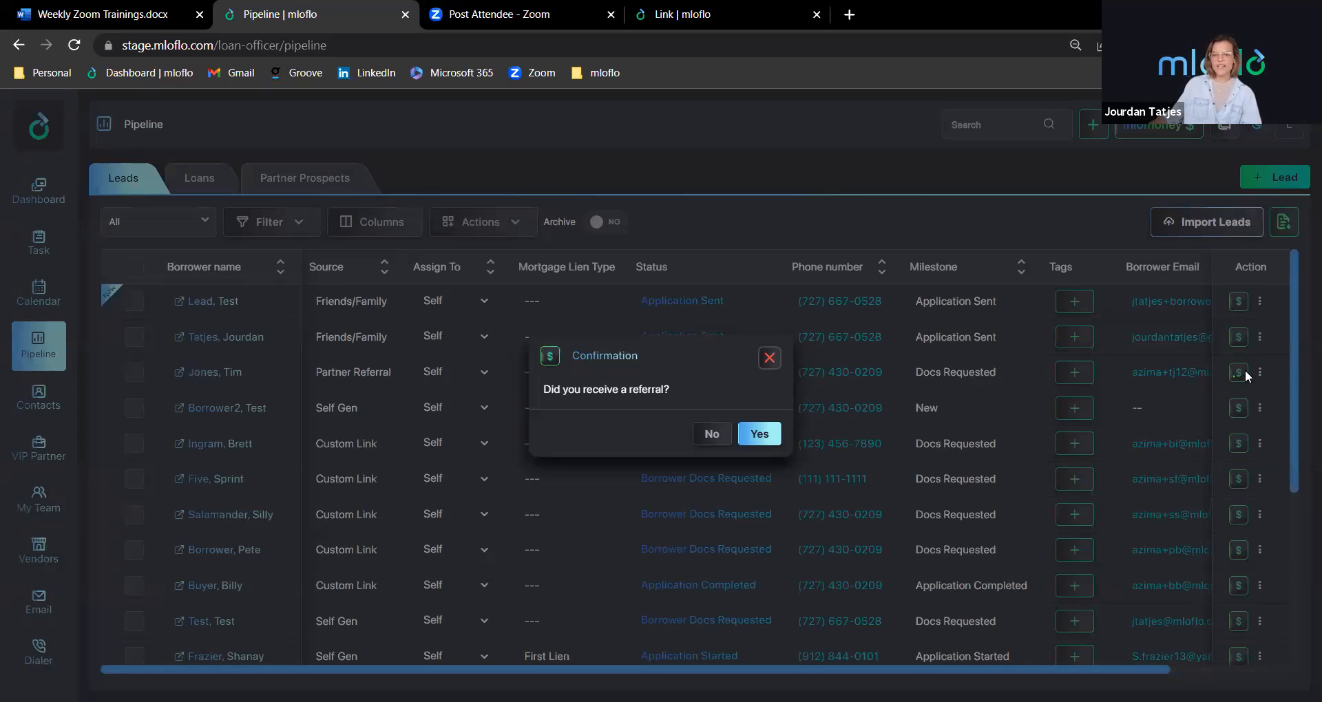
left_click(759, 433)
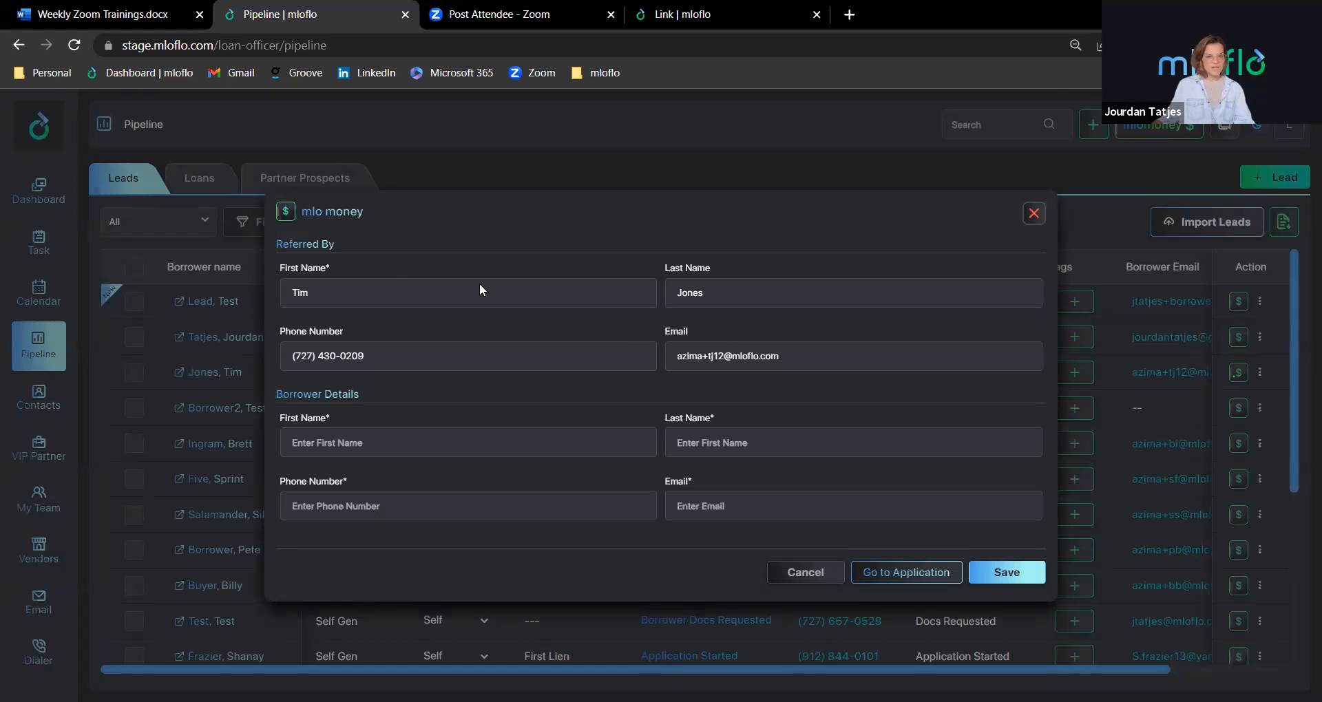
left_click(370, 441)
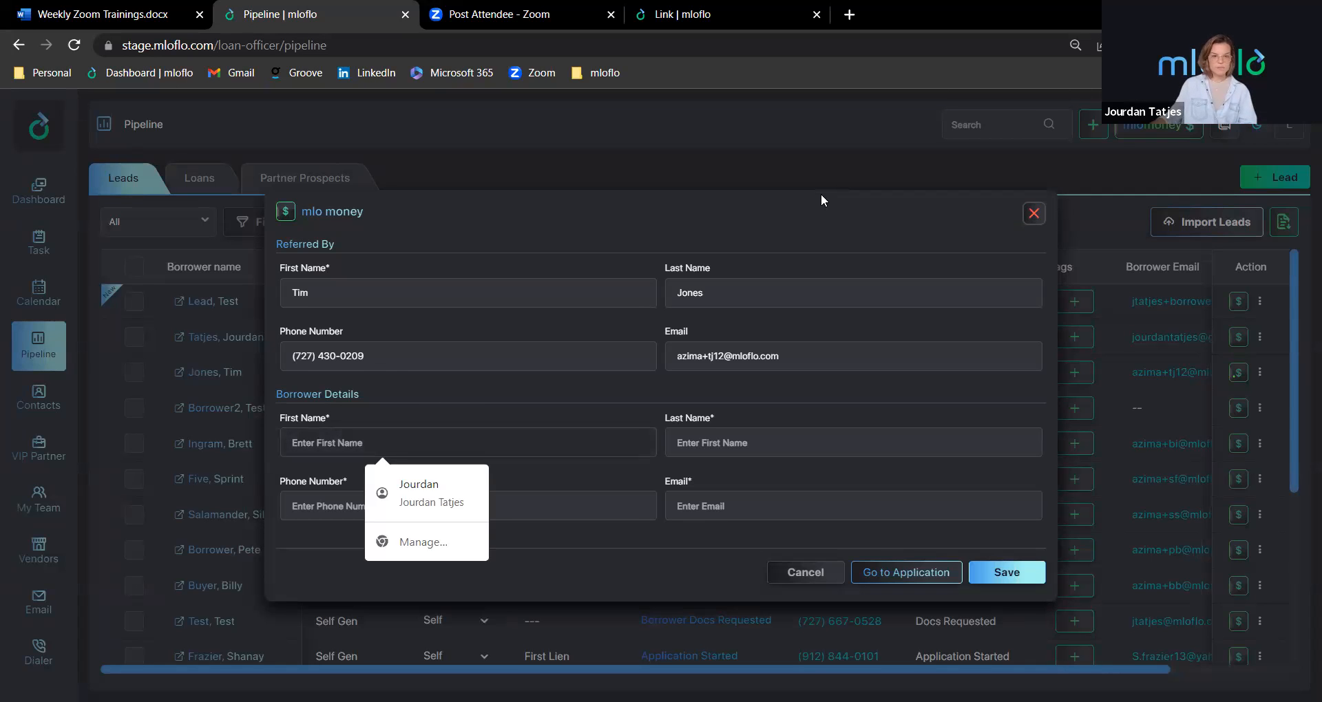
left_click(1240, 338)
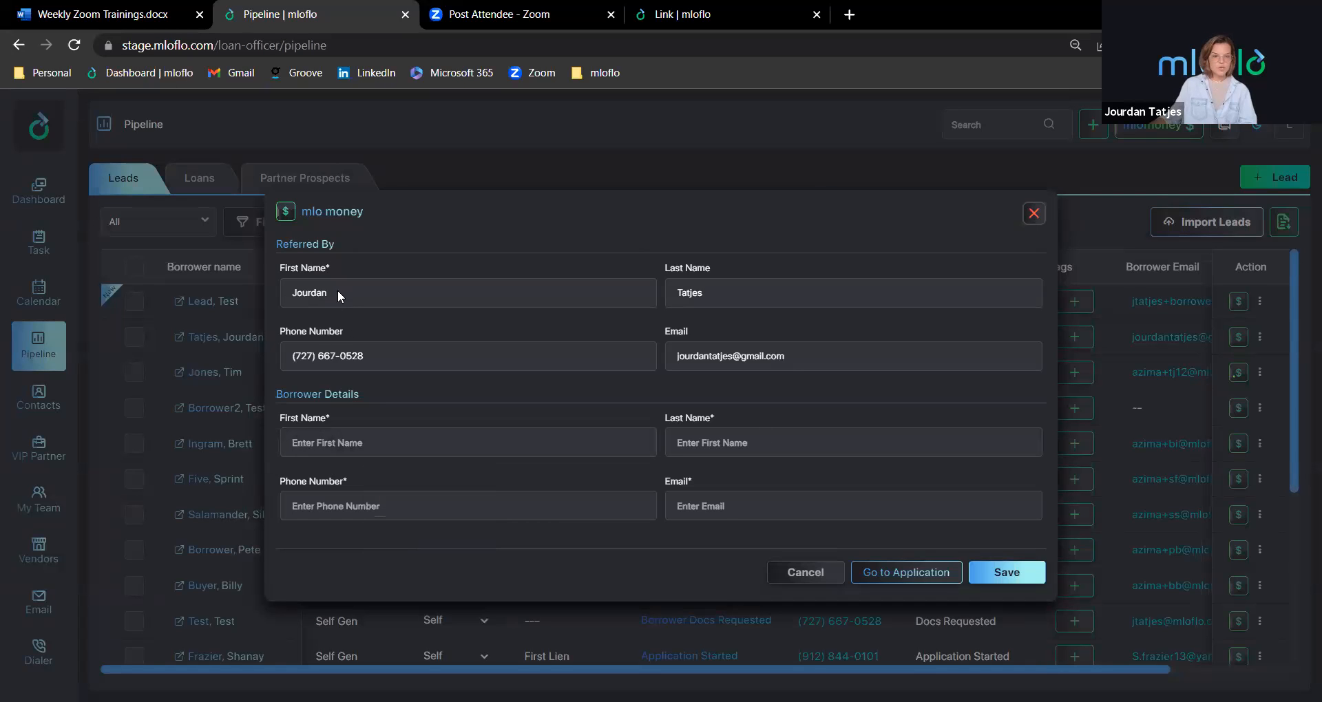
left_click(372, 445)
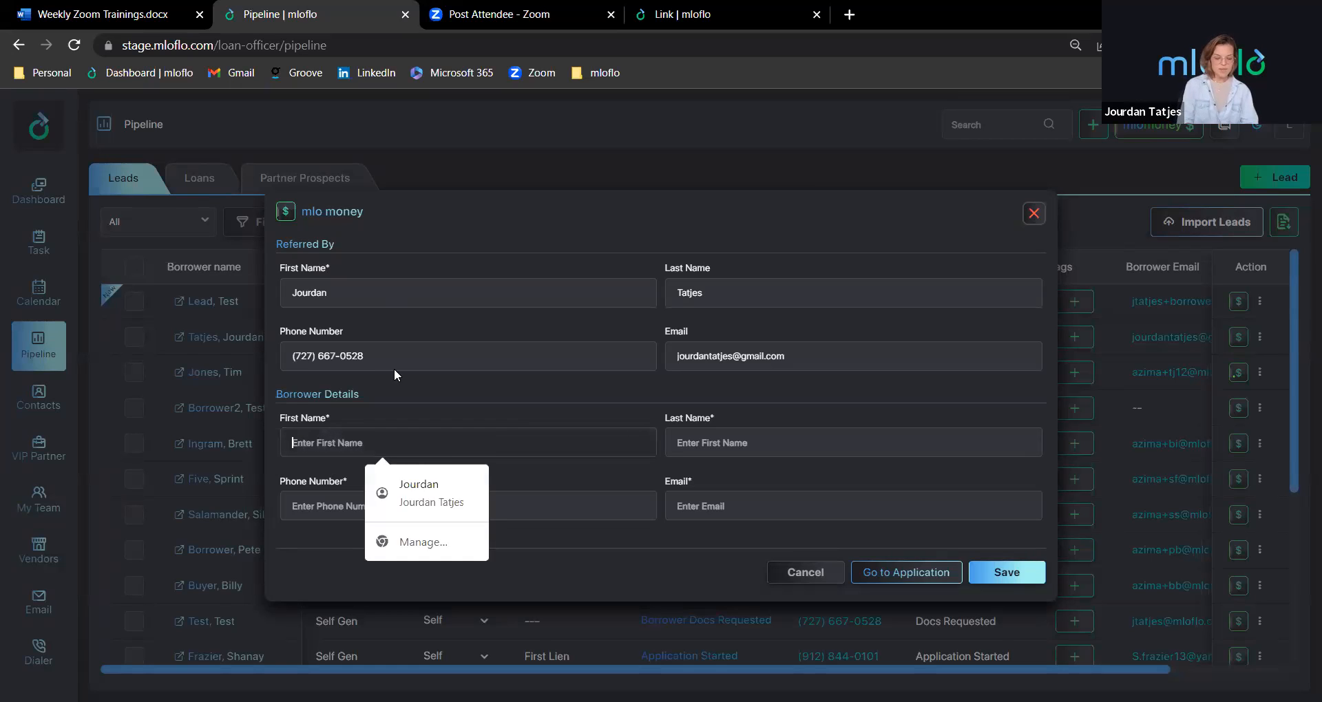
type("Test")
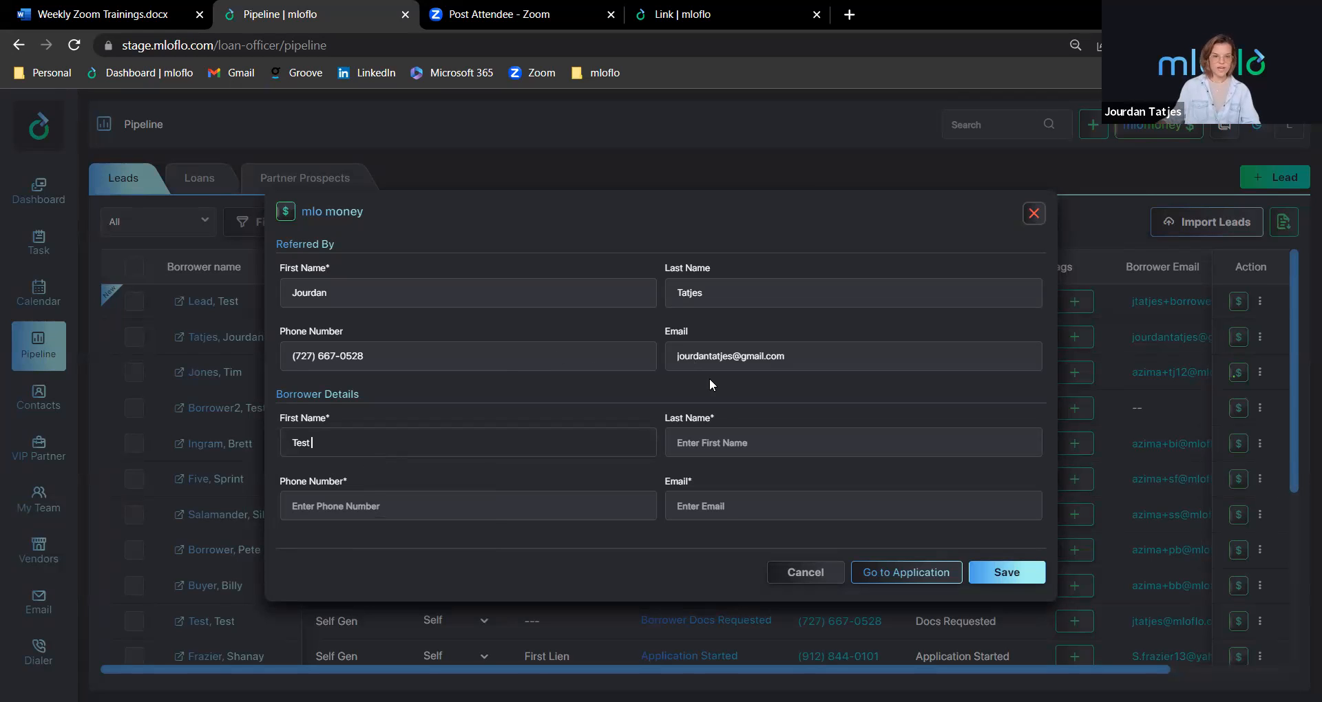
left_click(735, 435)
type("Lea")
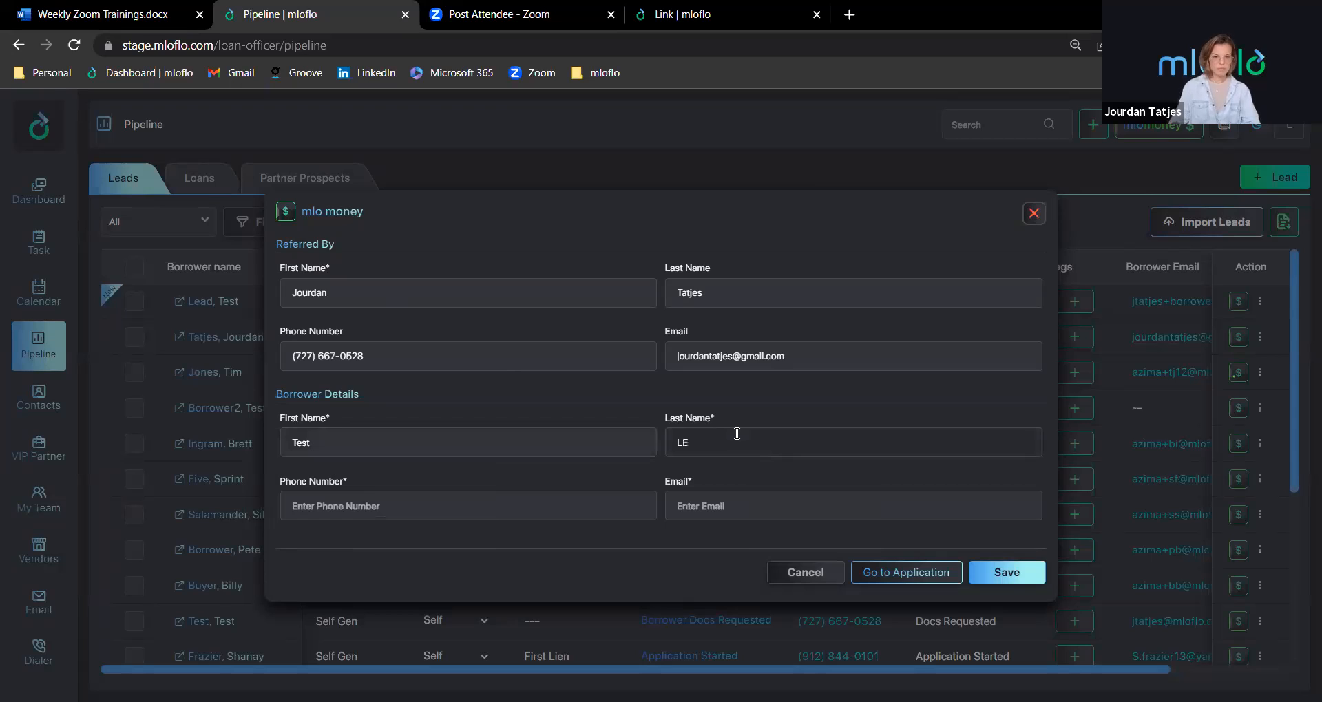
type("d")
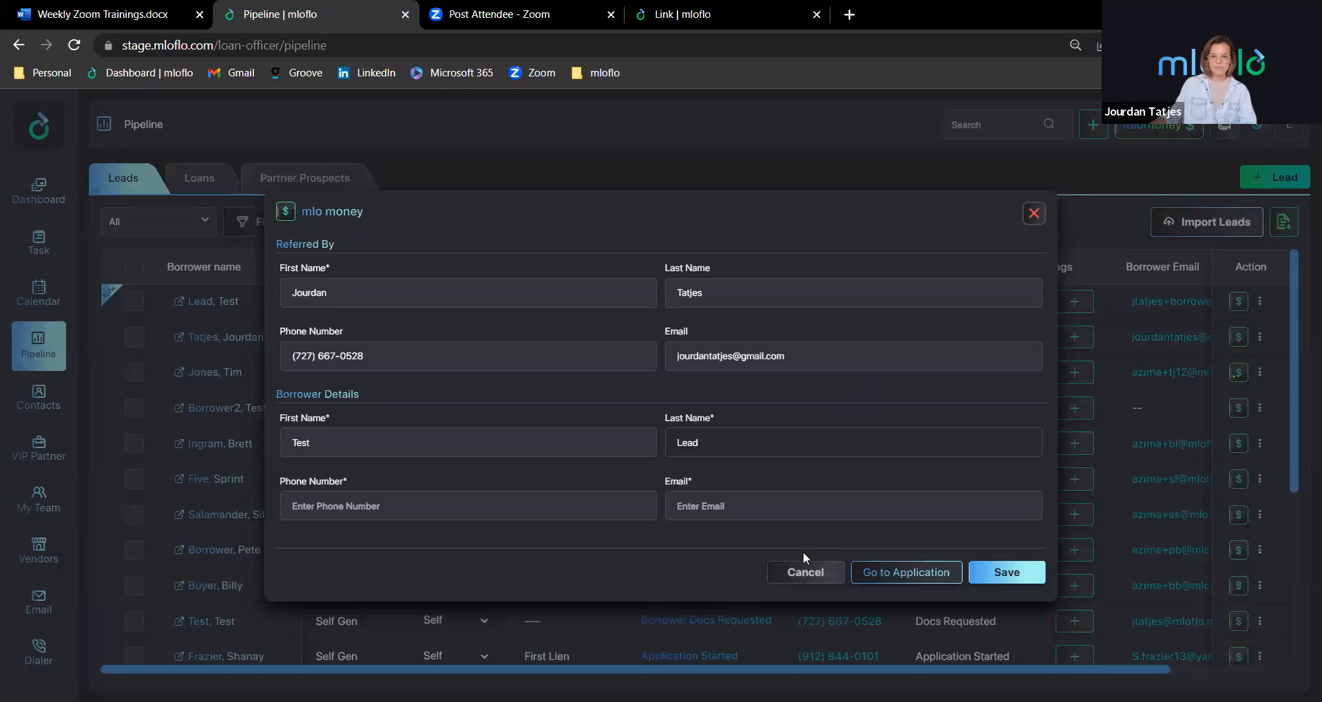
left_click(805, 574)
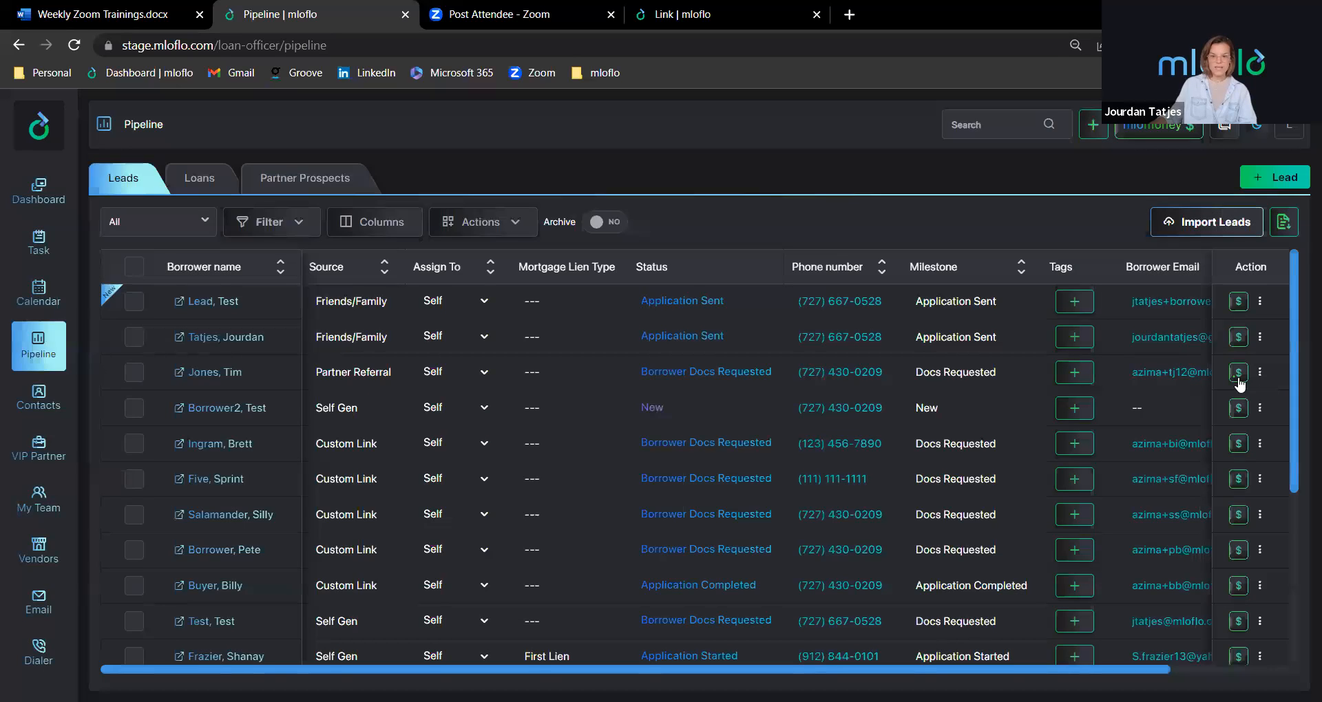
left_click(1238, 375)
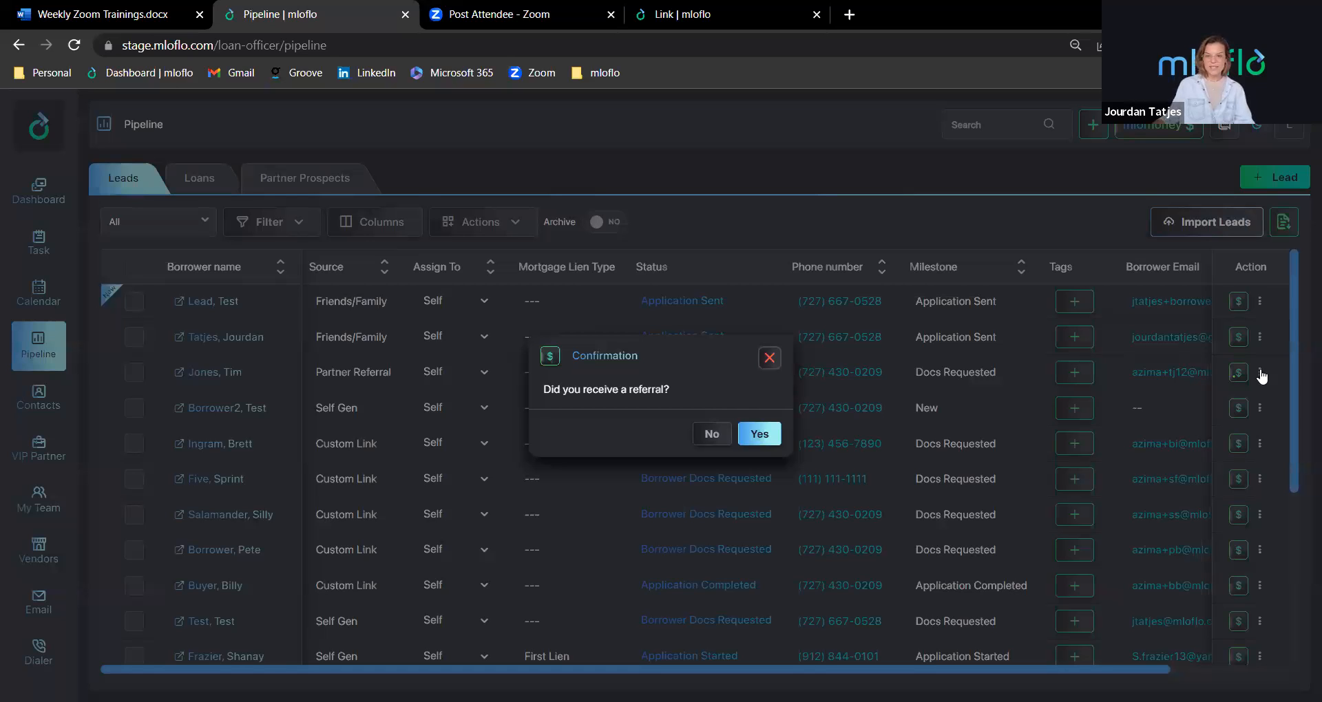
left_click(1162, 139)
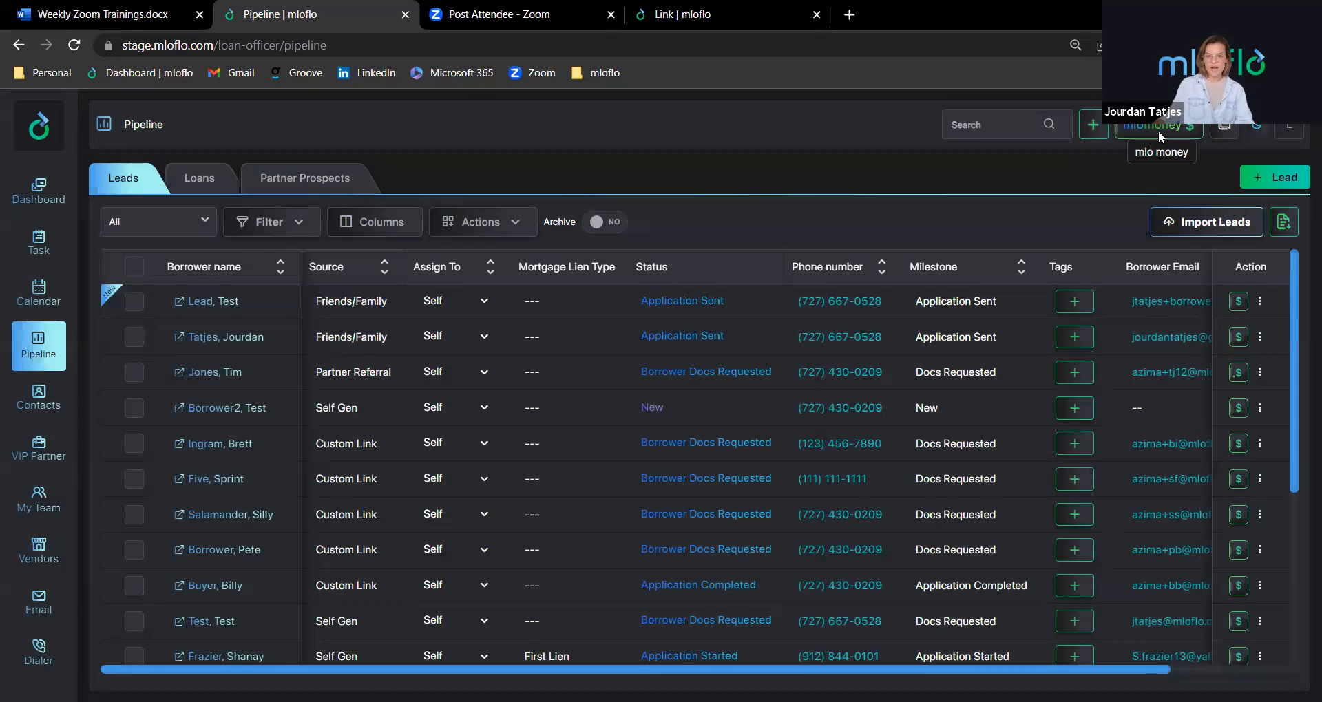
left_click(1162, 137)
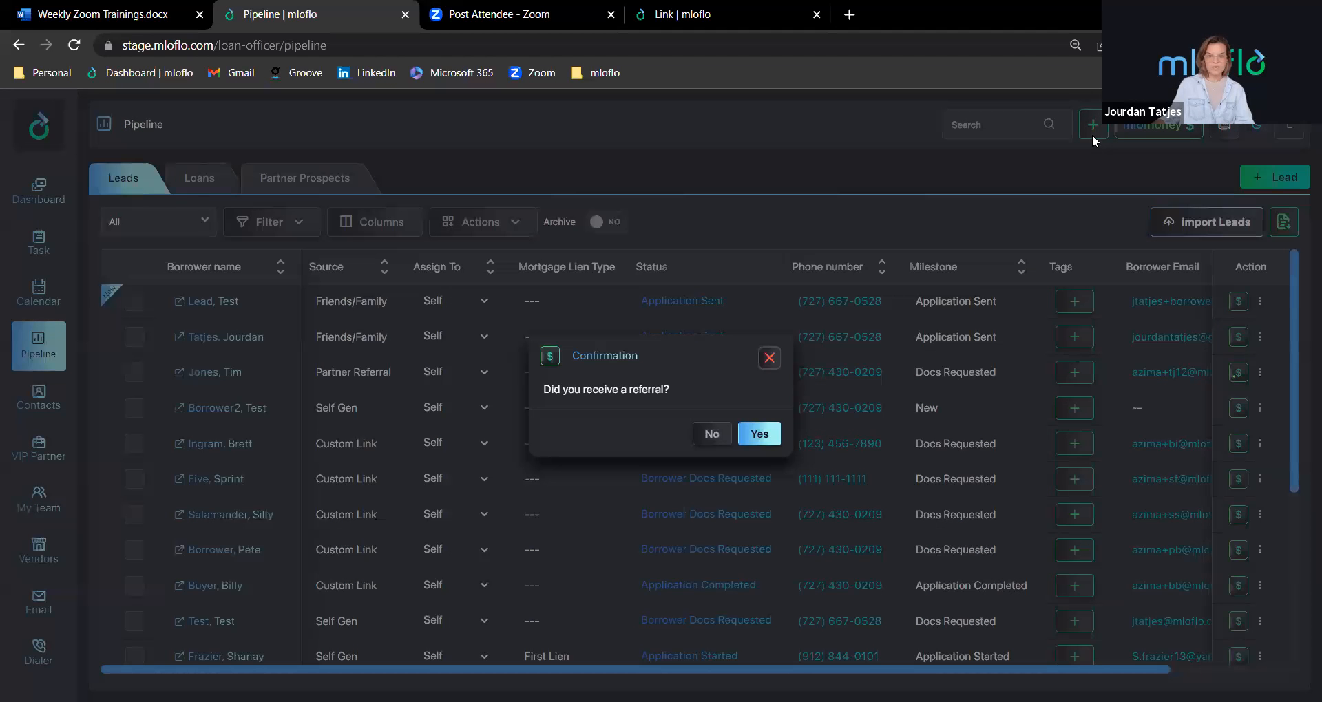
left_click(769, 358)
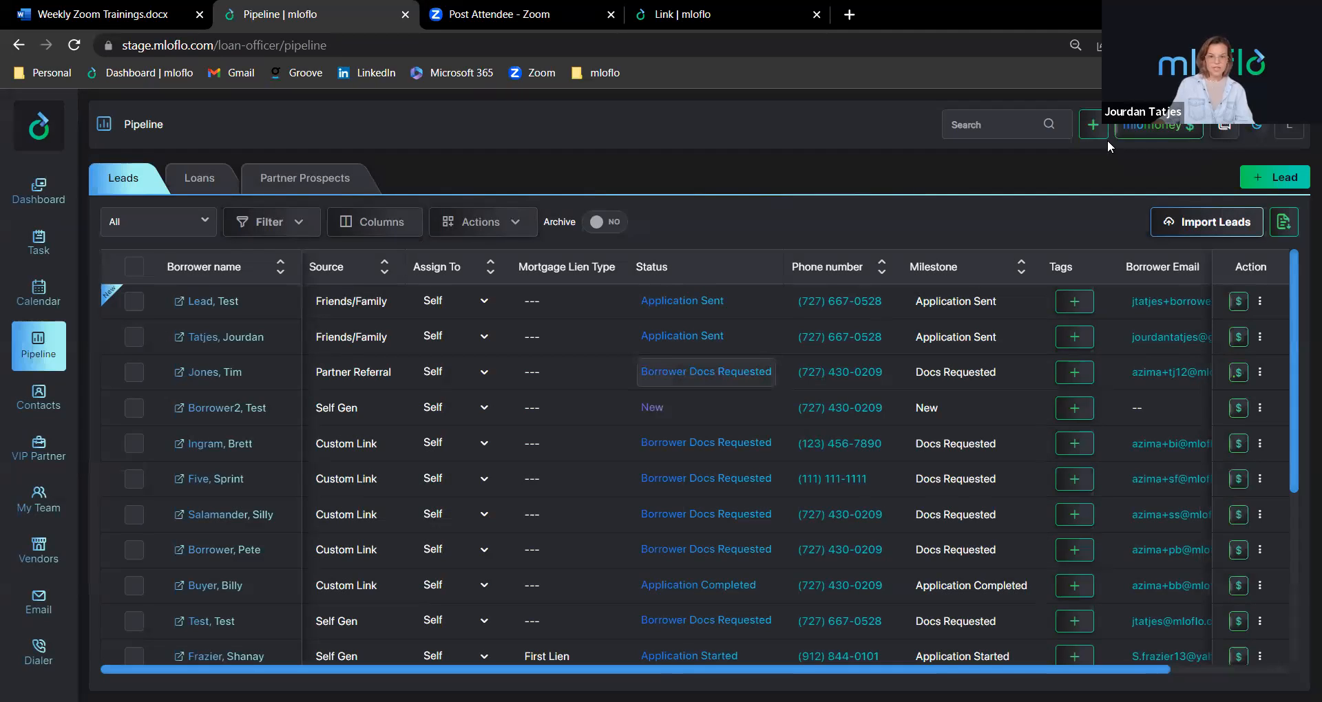
left_click(306, 323)
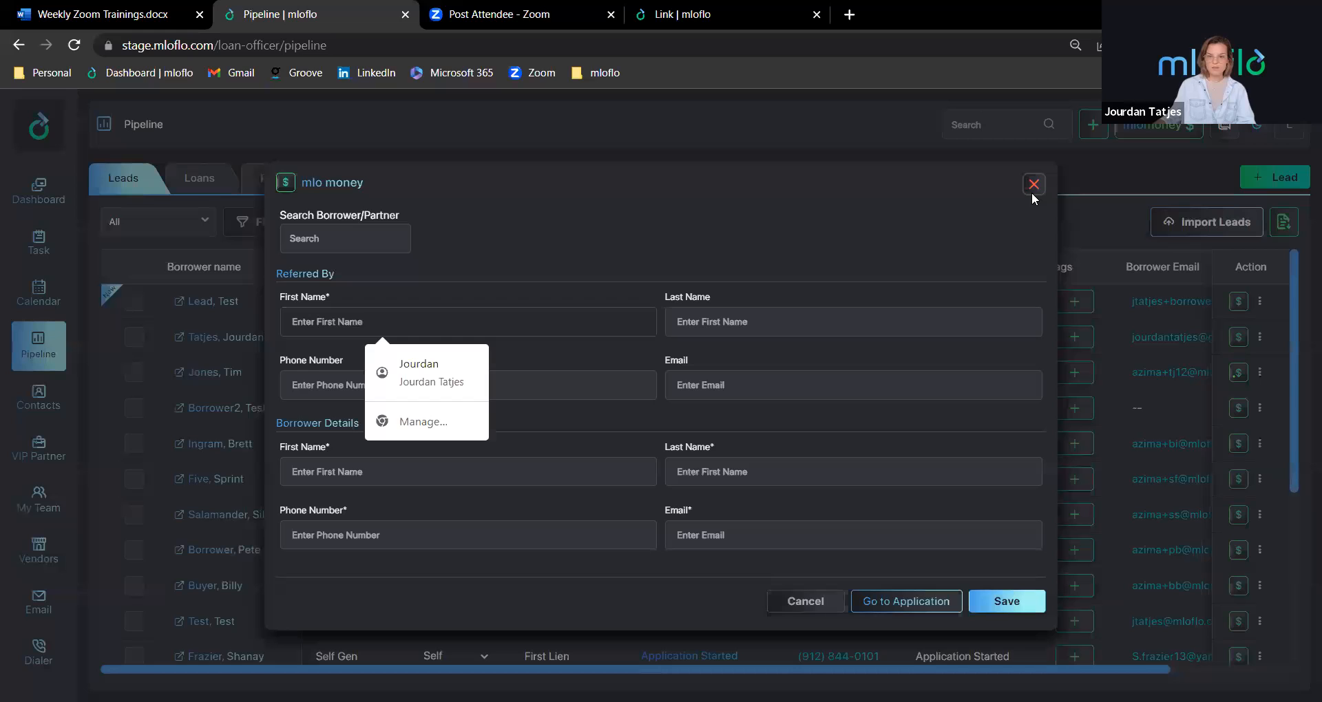
left_click(1239, 372)
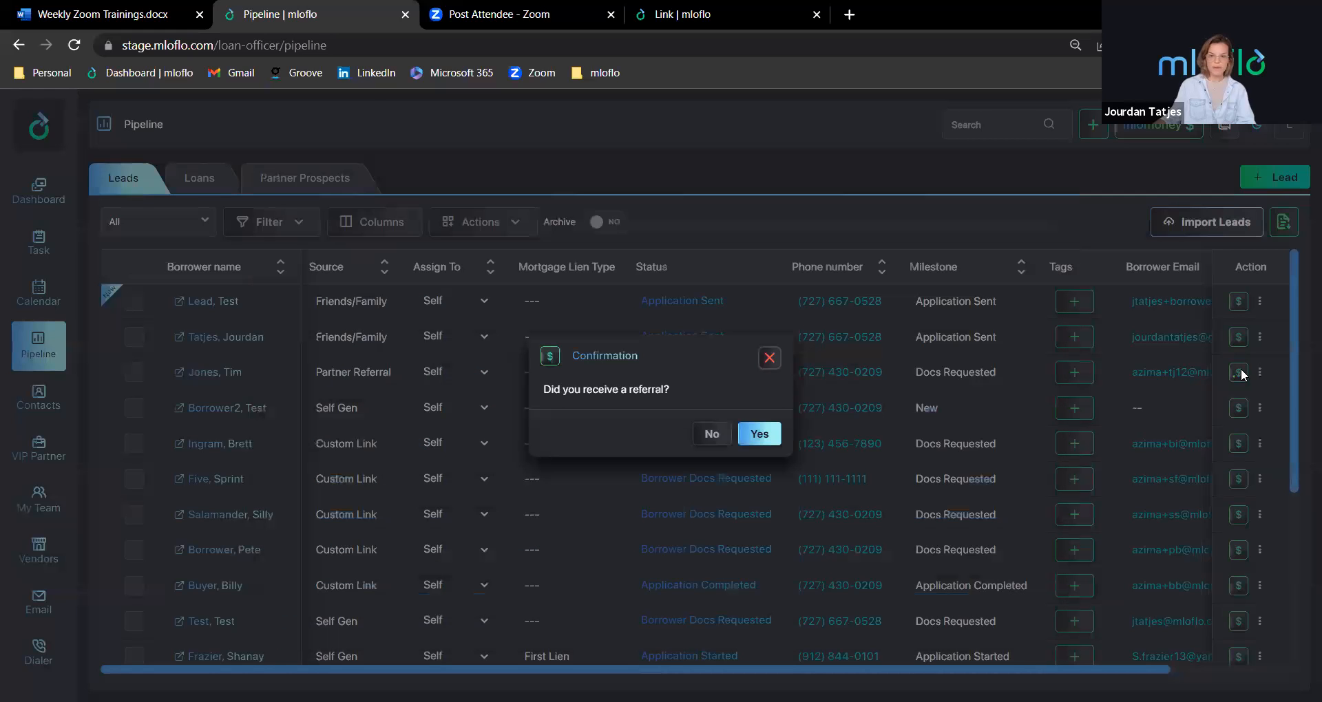
left_click(749, 433)
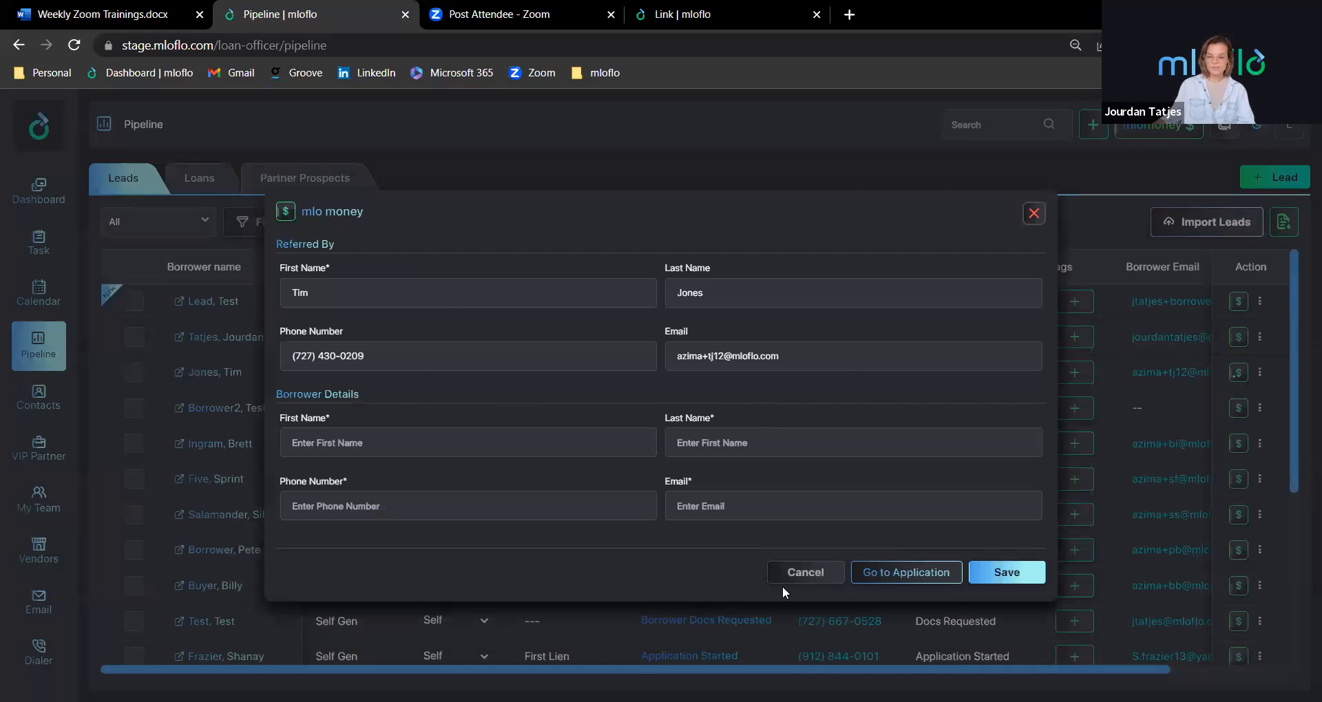
left_click(800, 573)
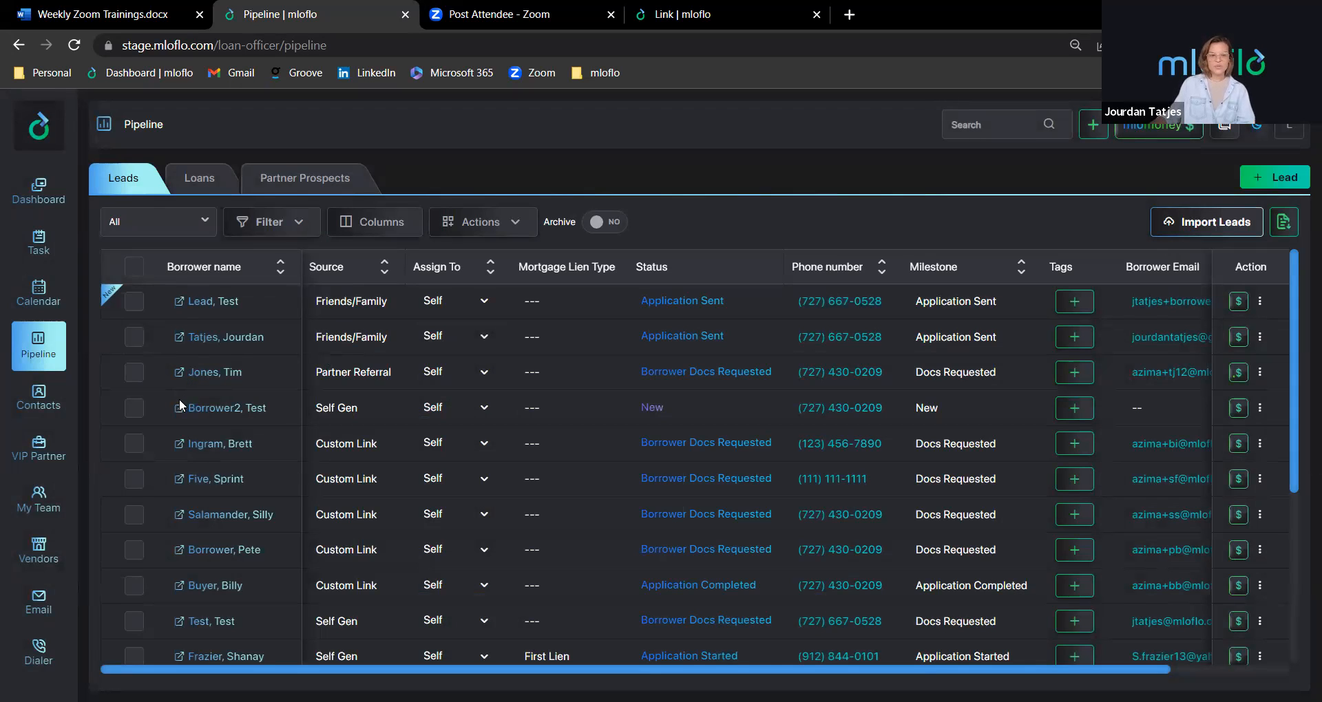
left_click(46, 456)
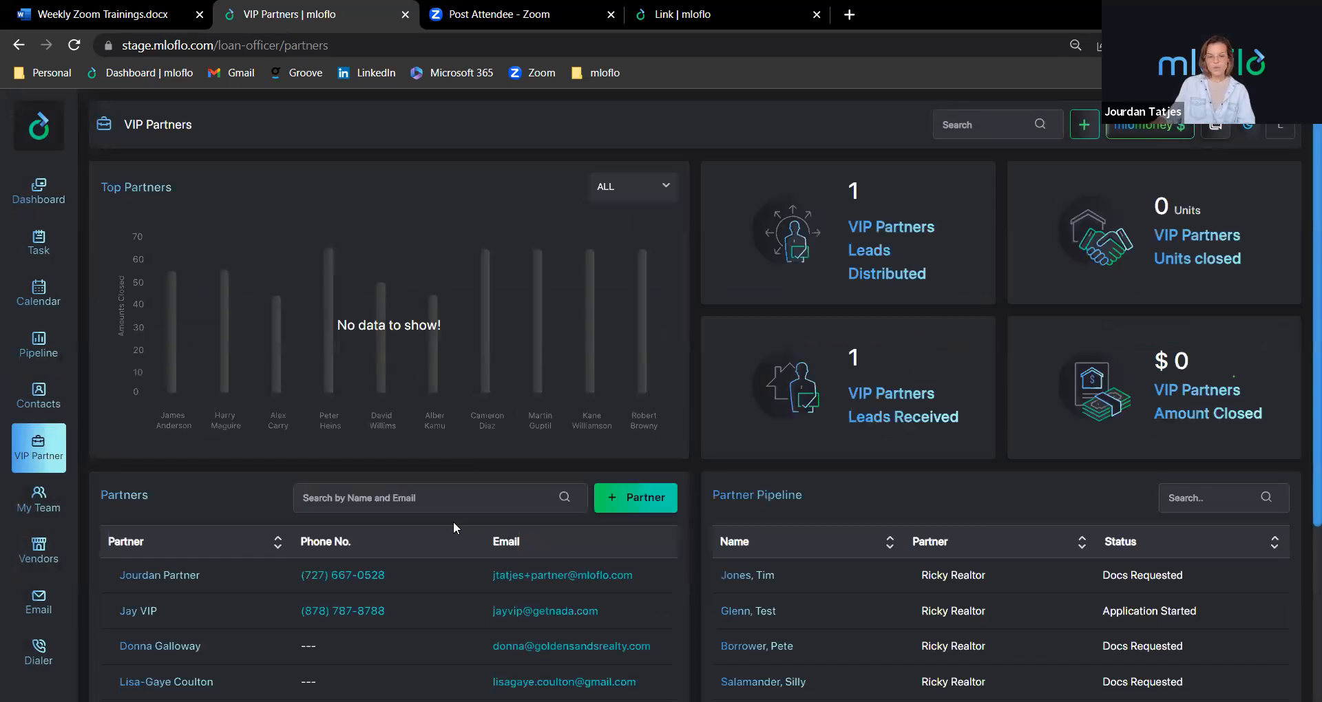
left_click(160, 575)
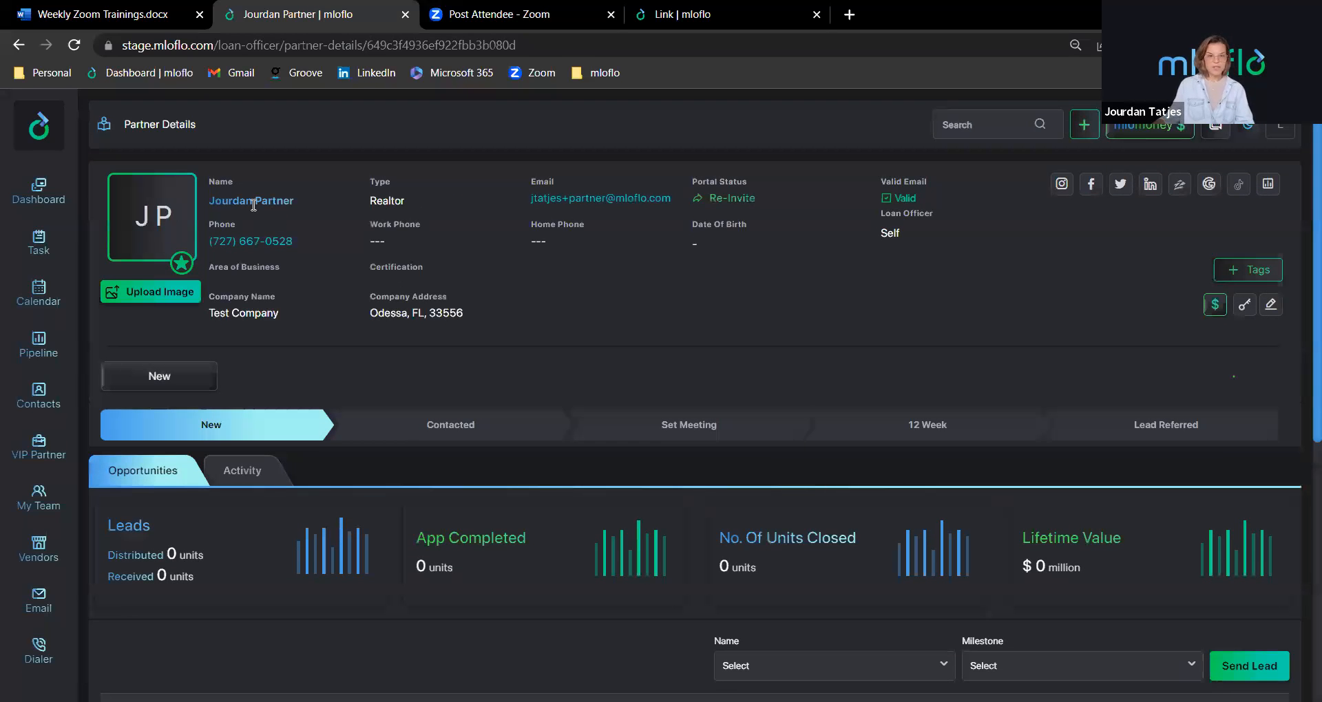
scroll(701, 301, "down", 2)
scroll(701, 298, "down", 3)
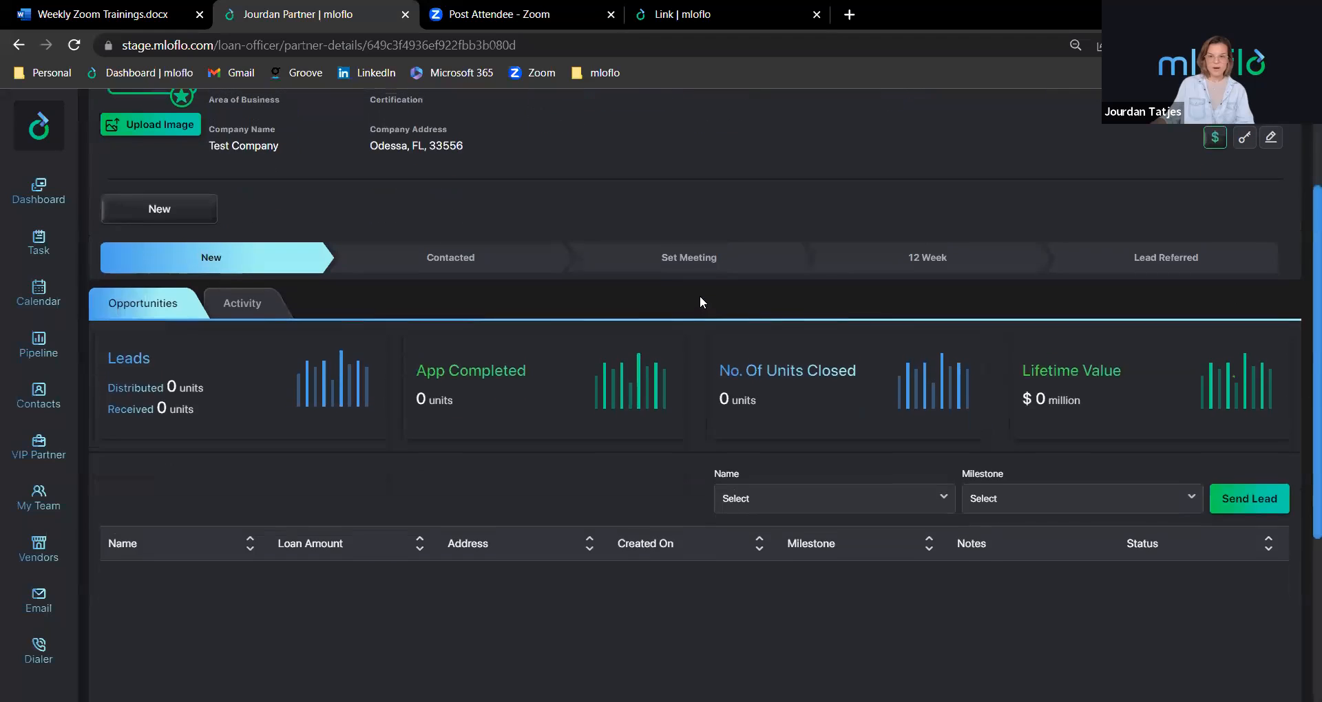
scroll(699, 298, "up", 2)
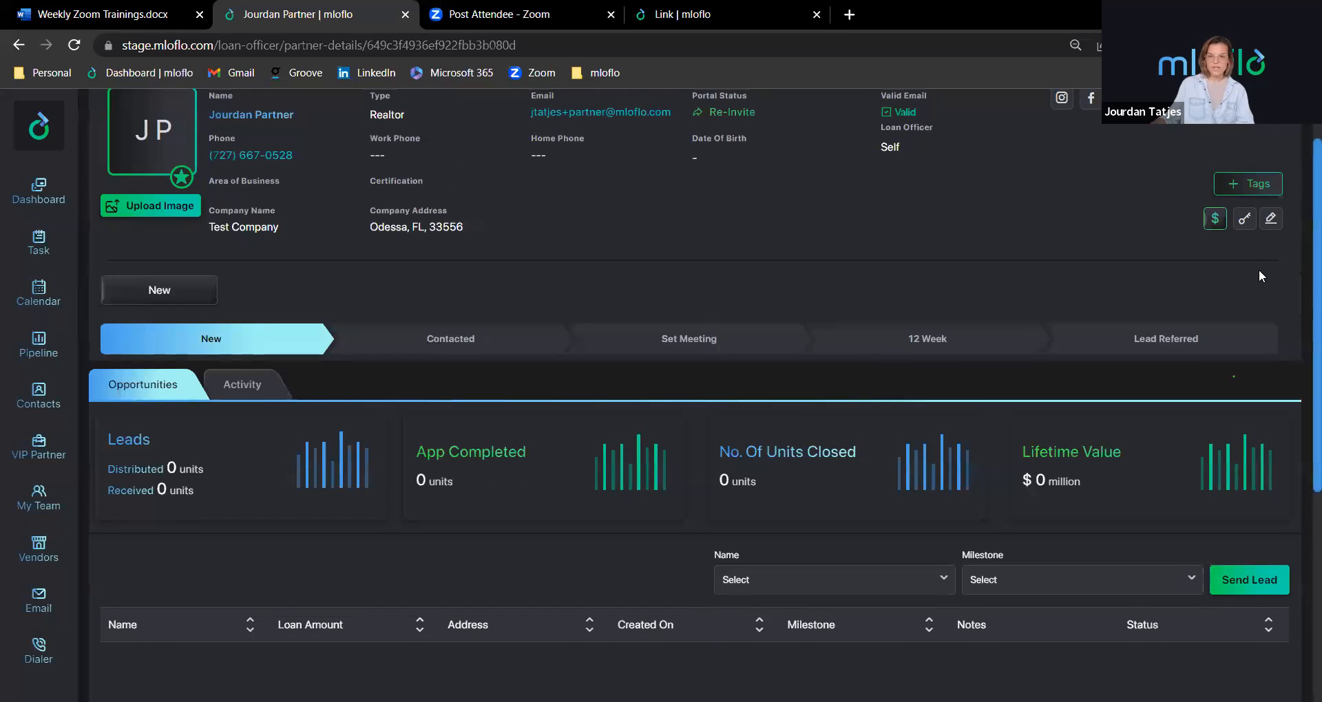
scroll(1217, 319, "up", 2)
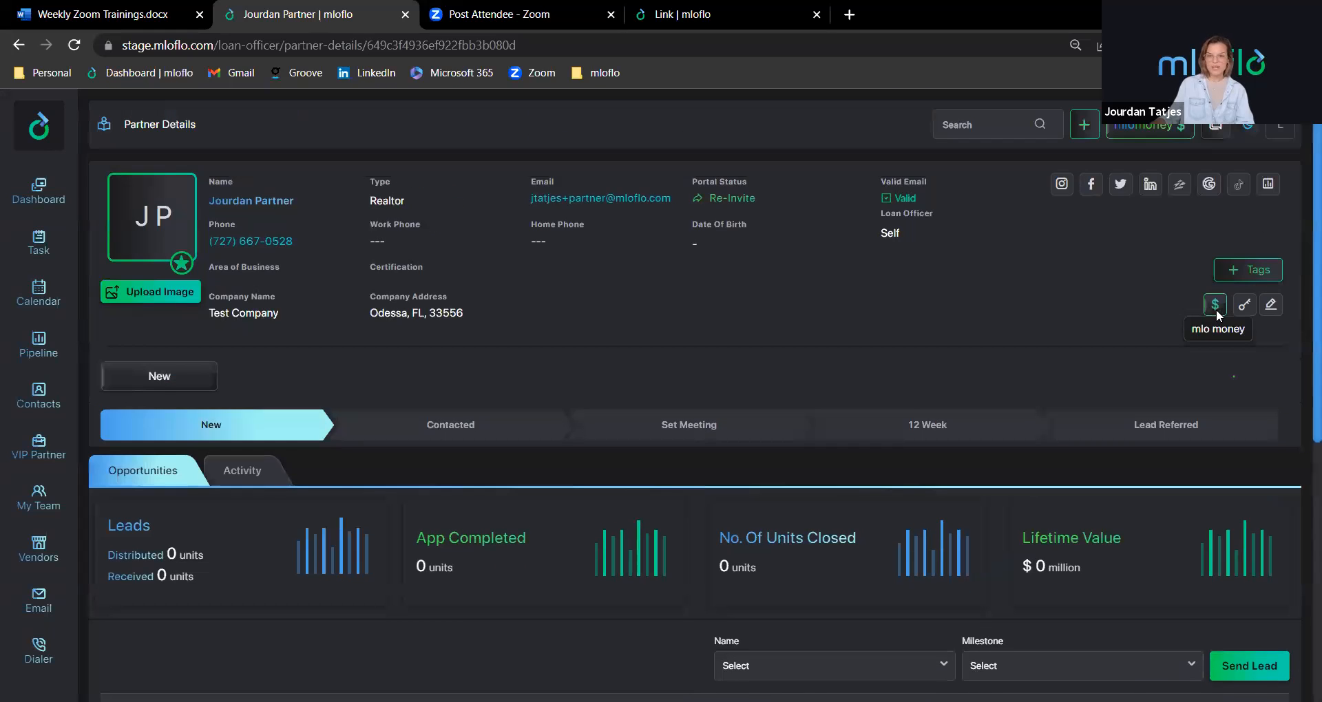
left_click(1215, 308)
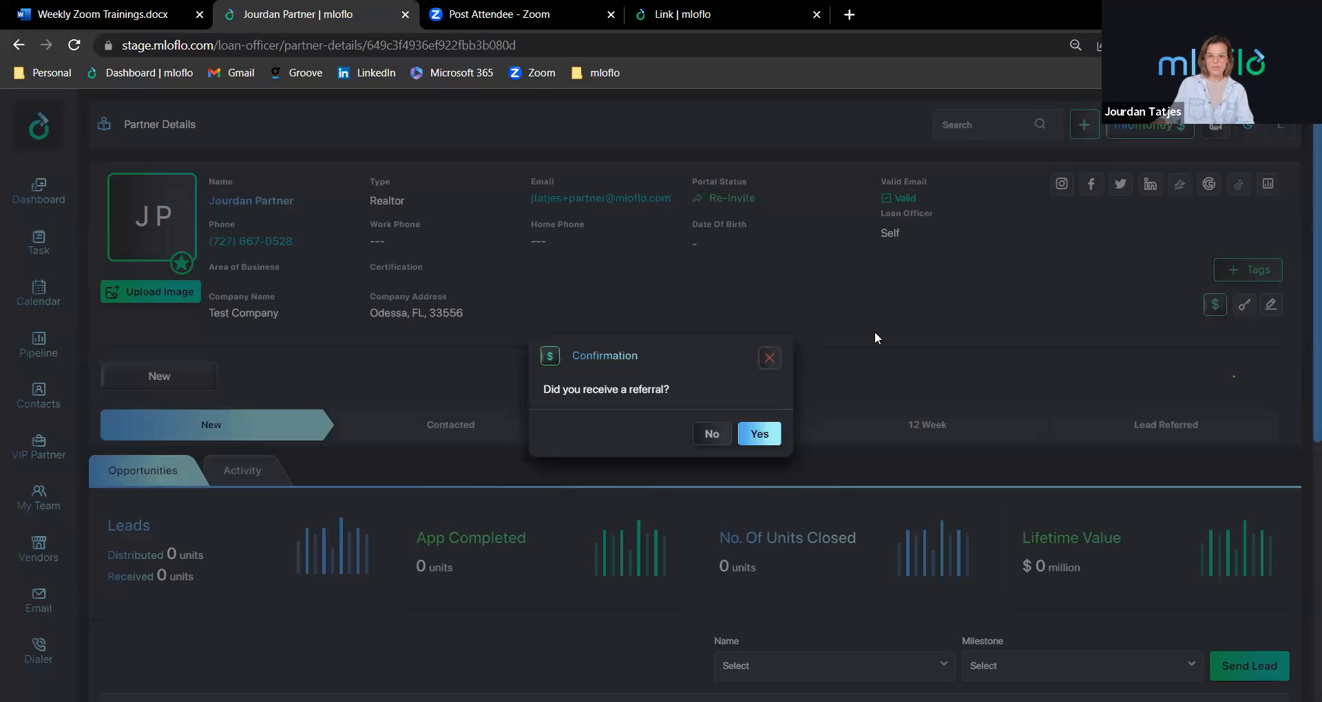
left_click(921, 317)
scroll(924, 322, "down", 3)
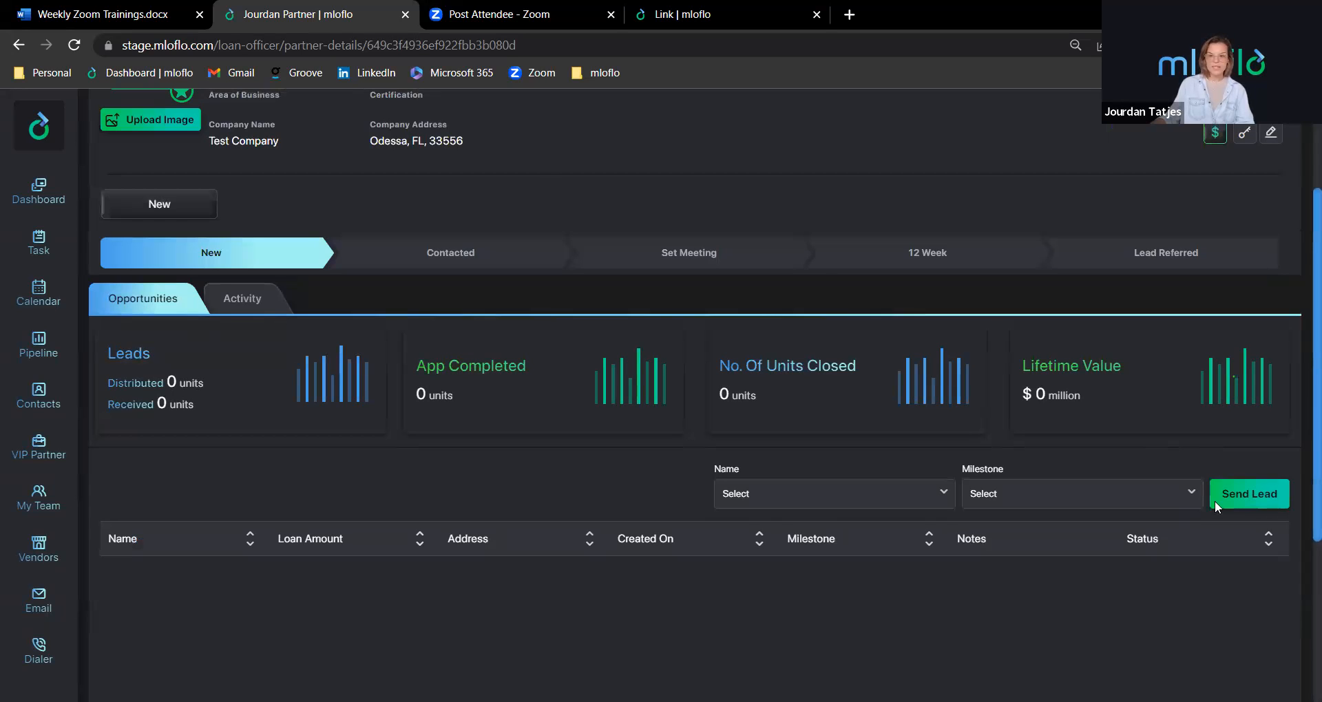
left_click(1251, 495)
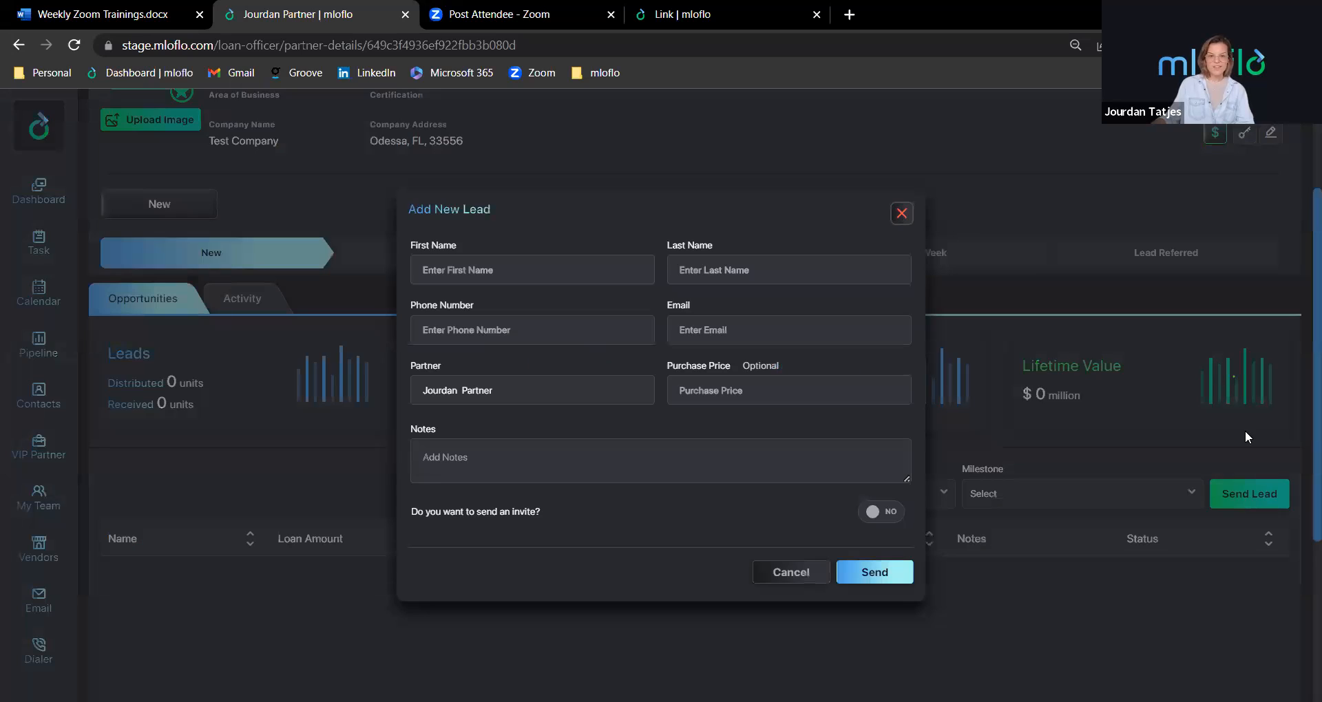
left_click(527, 270)
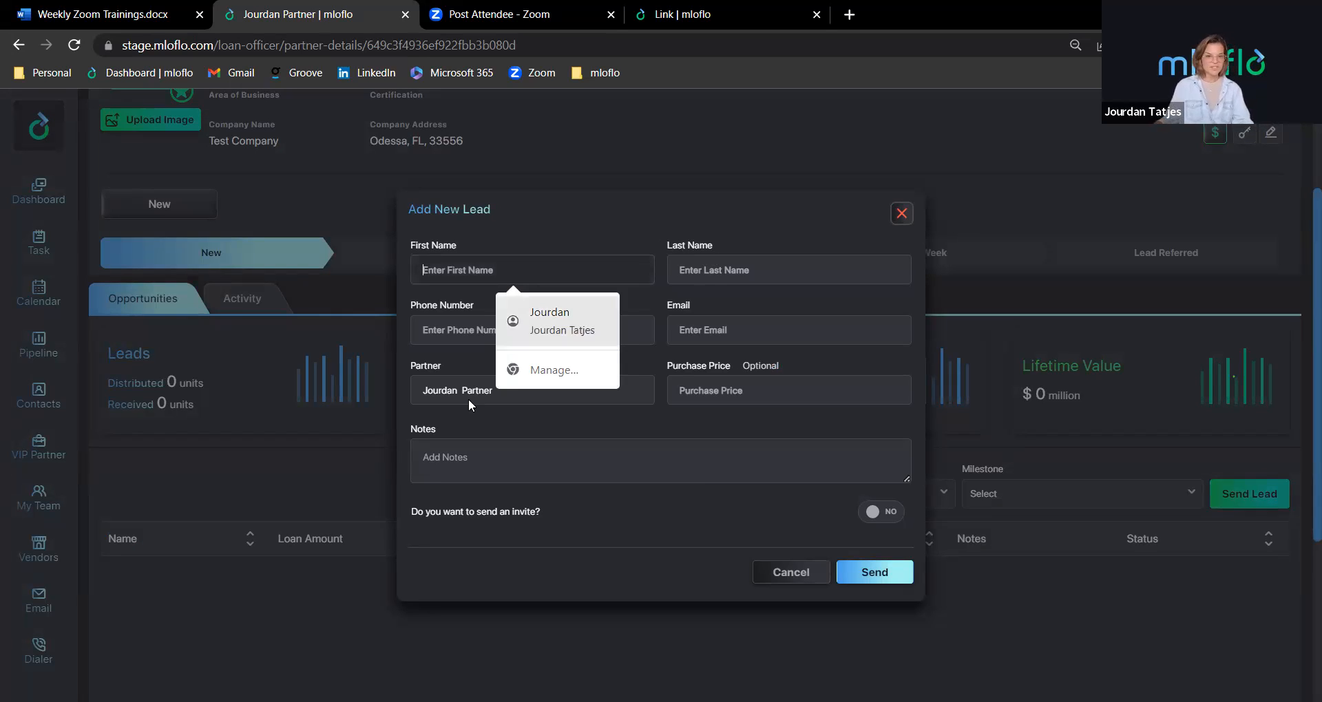
left_click(551, 321)
left_click(443, 390)
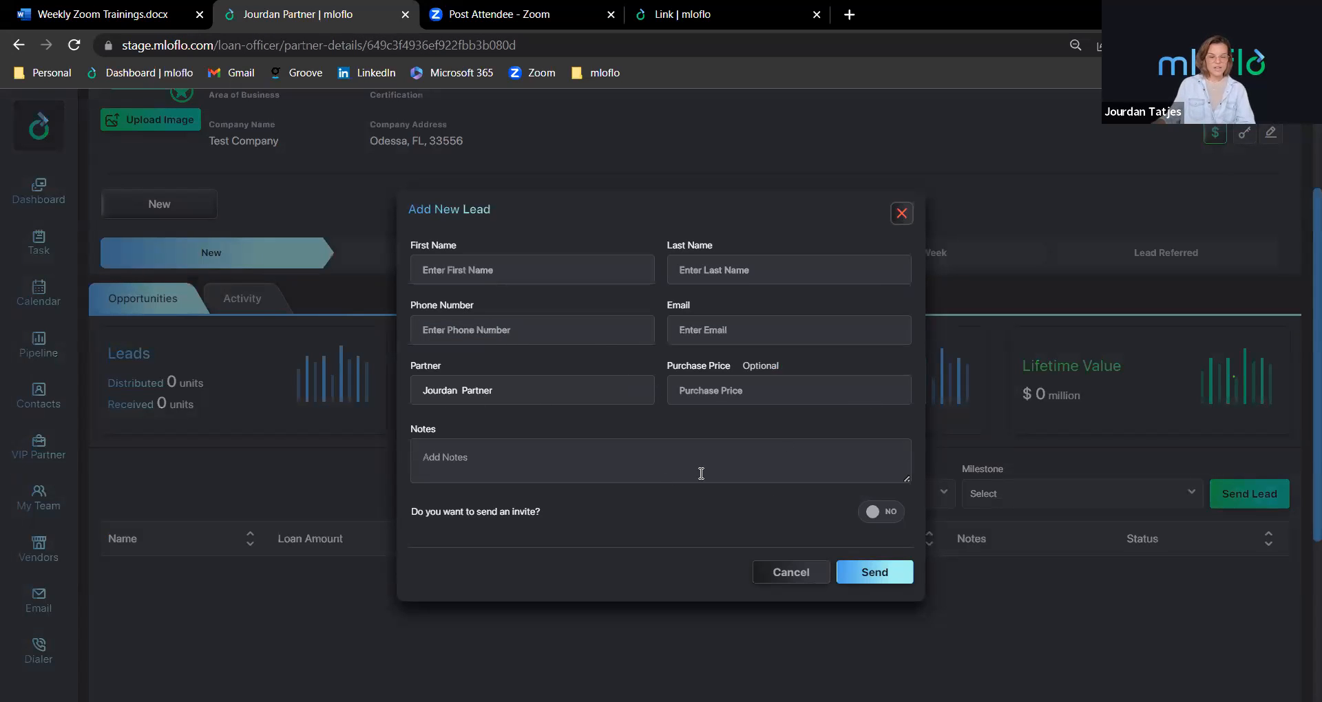
left_click(880, 514)
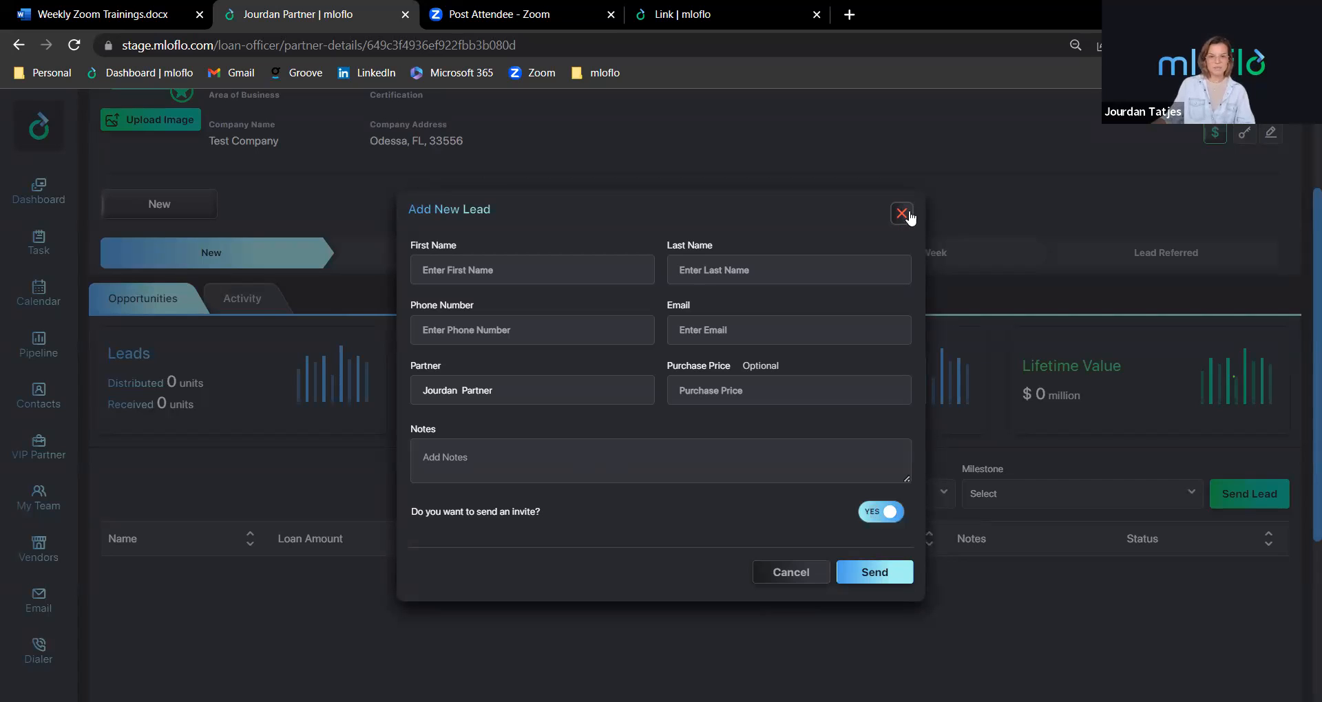
left_click(782, 578)
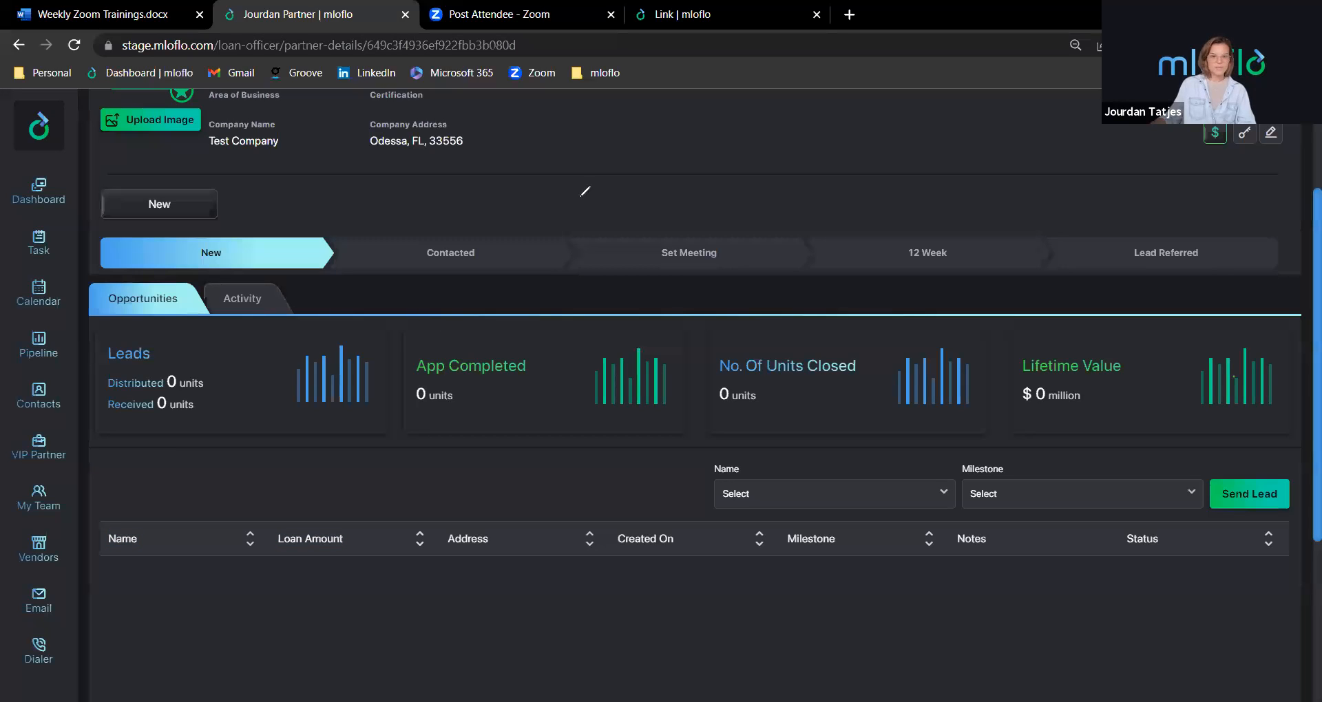
left_click_drag(205, 582, 206, 583)
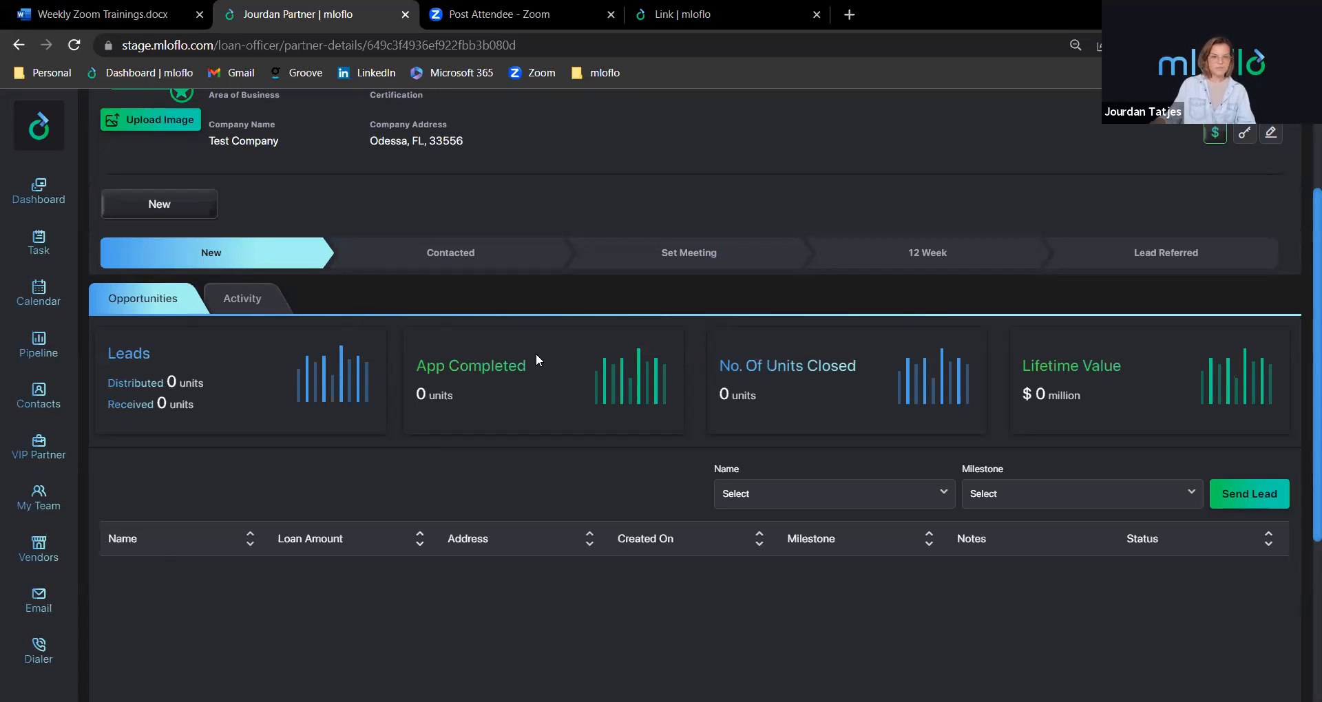
scroll(535, 353, "up", 3)
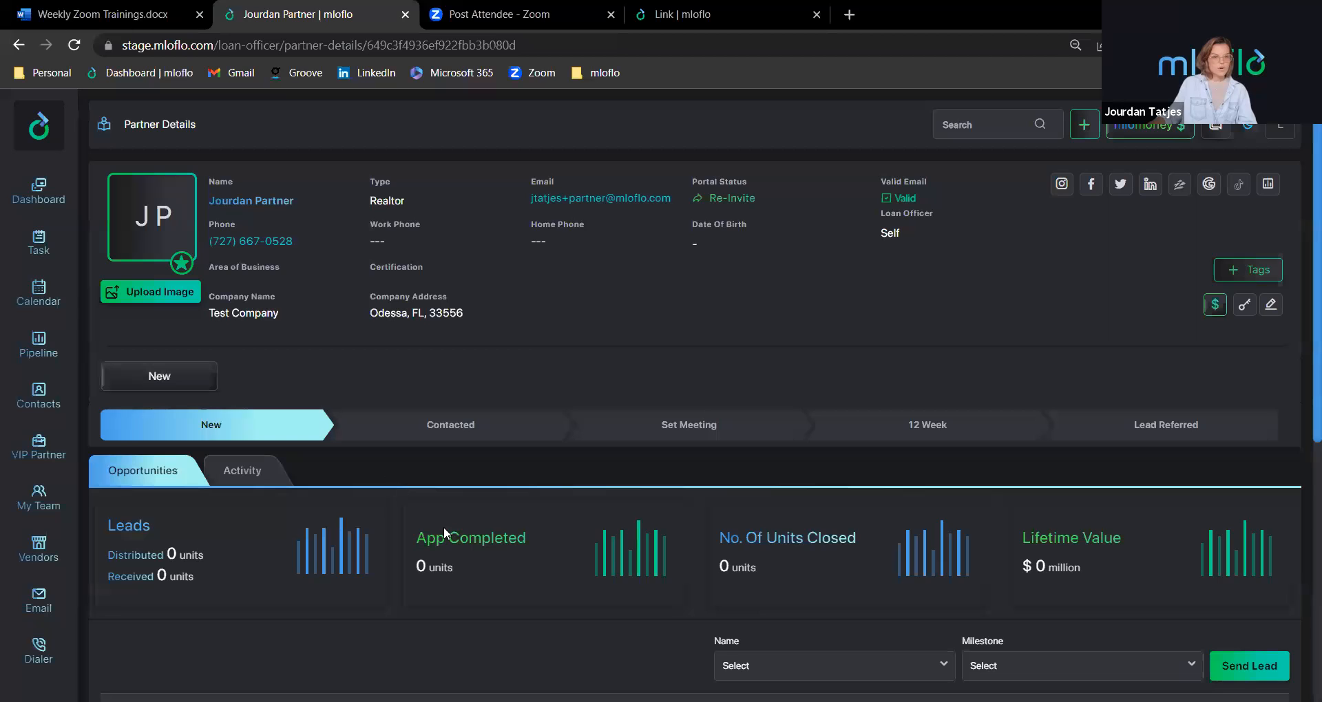
scroll(432, 528, "down", 5)
scroll(433, 527, "up", 5)
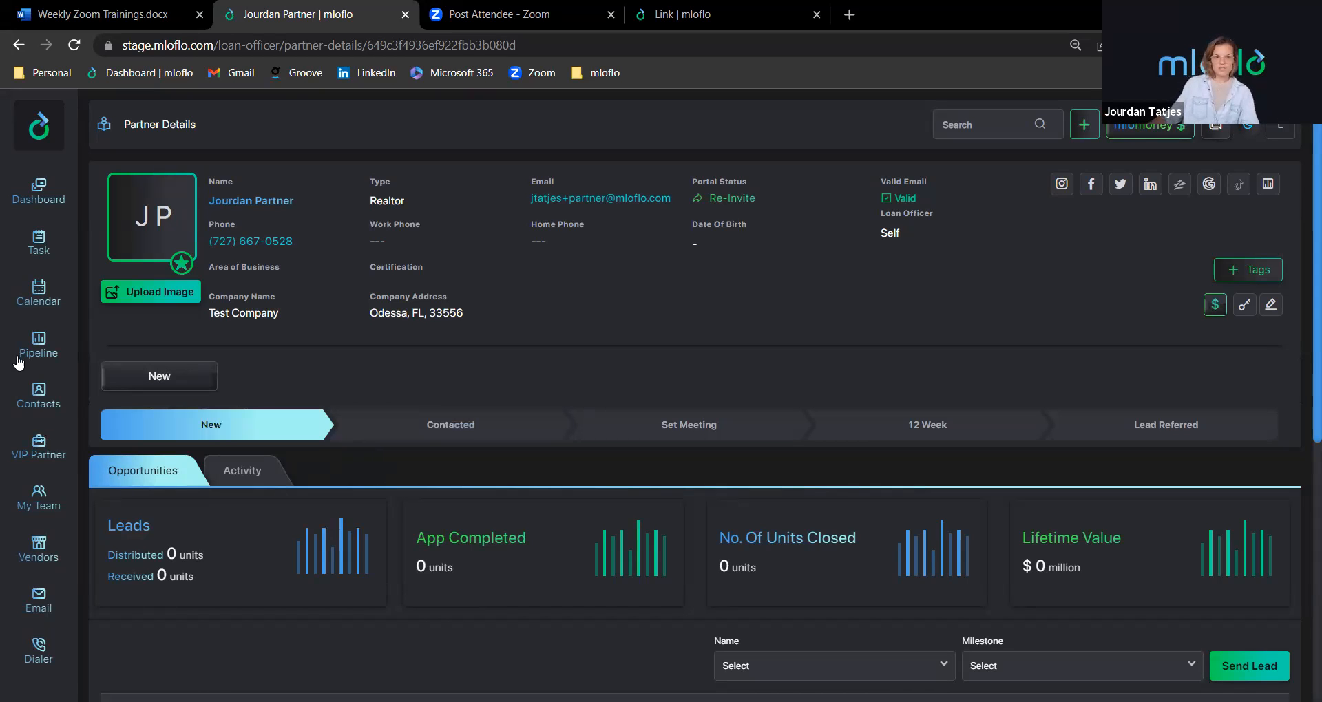
Step: Open the Activate your account email from the dashboard and follow its APPLICATION link
left_click(32, 205)
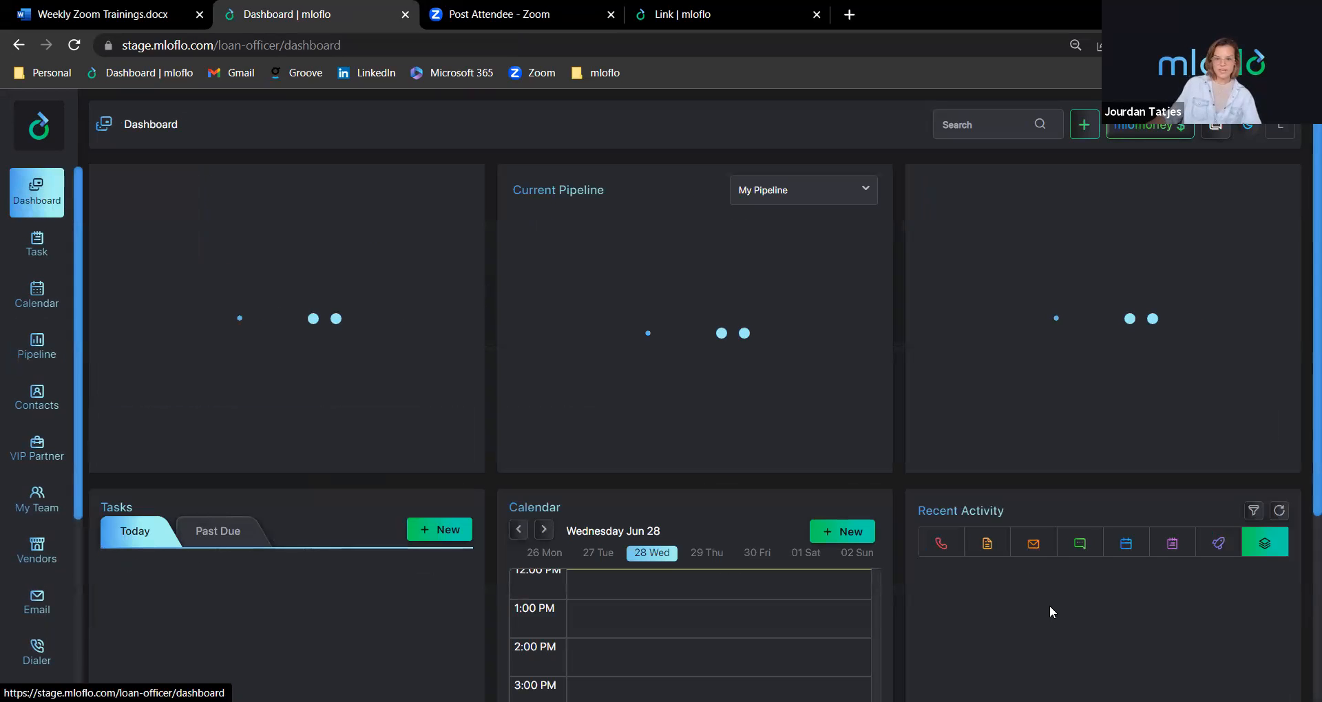
scroll(1042, 646, "down", 3)
scroll(1043, 646, "down", 2)
scroll(1031, 632, "down", 1)
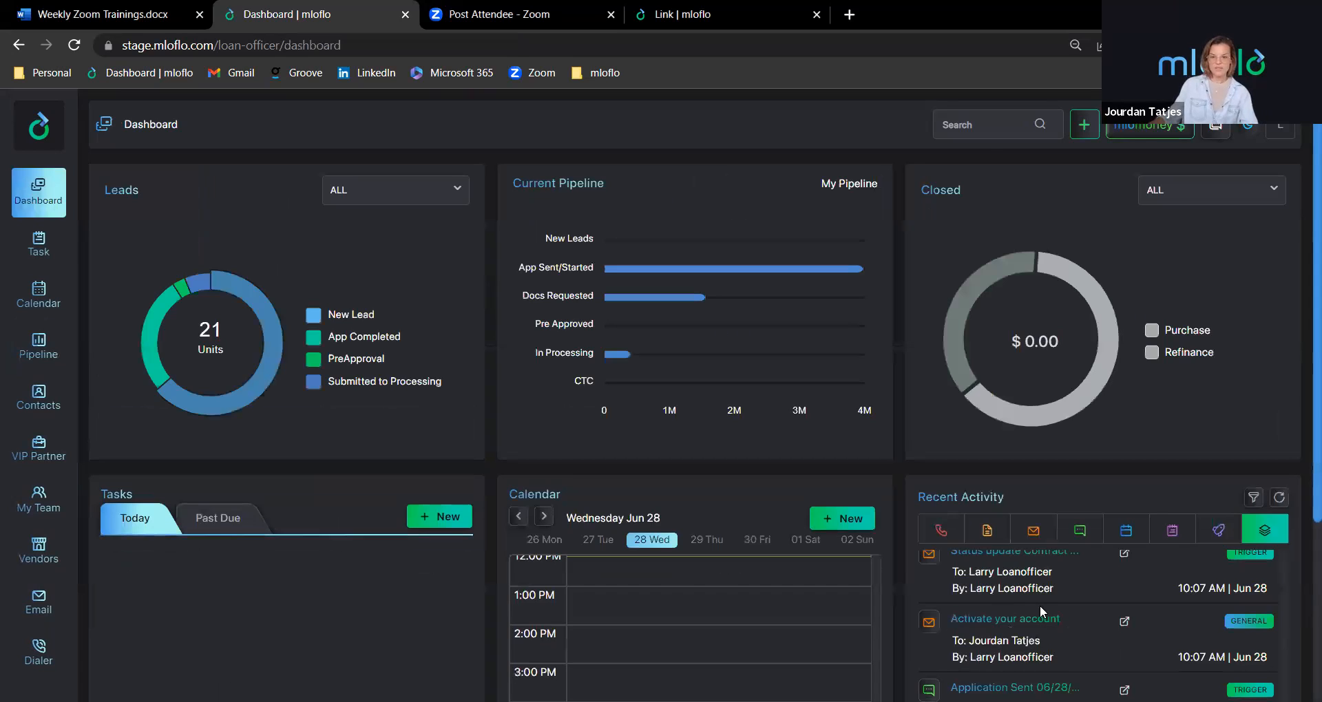
left_click(1033, 620)
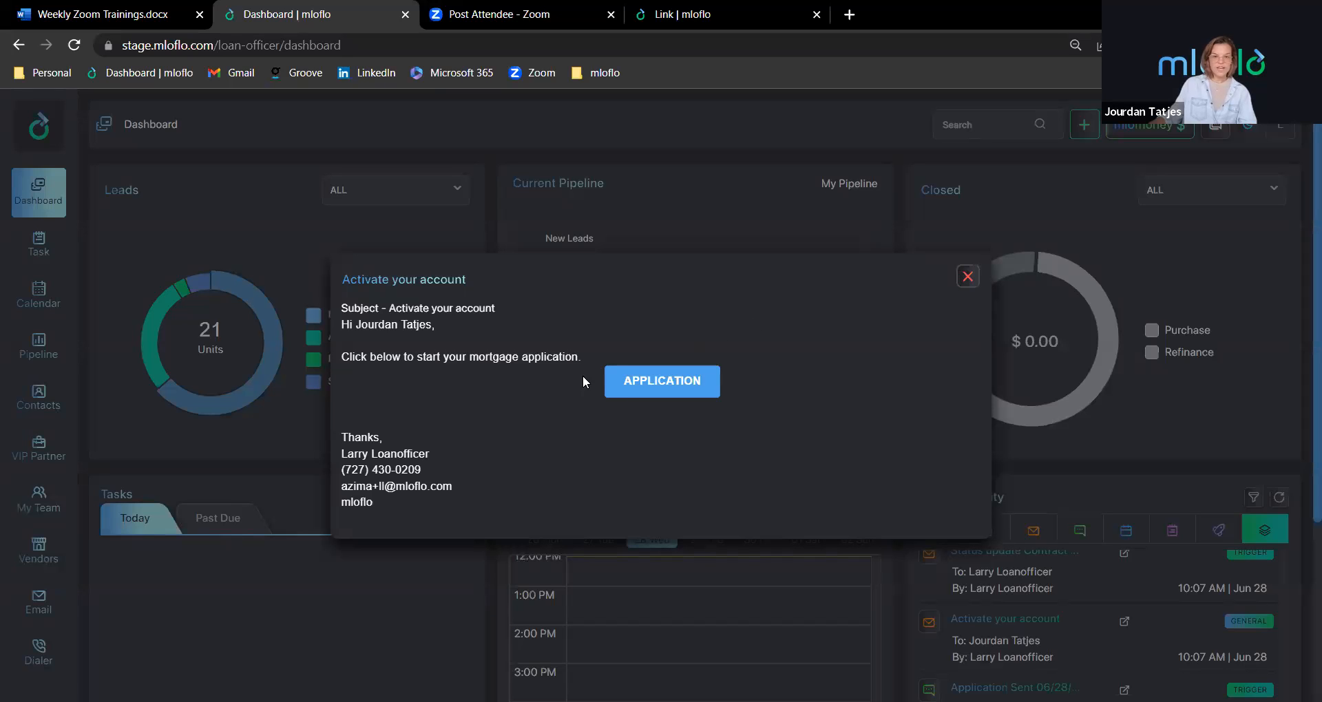
left_click(656, 381)
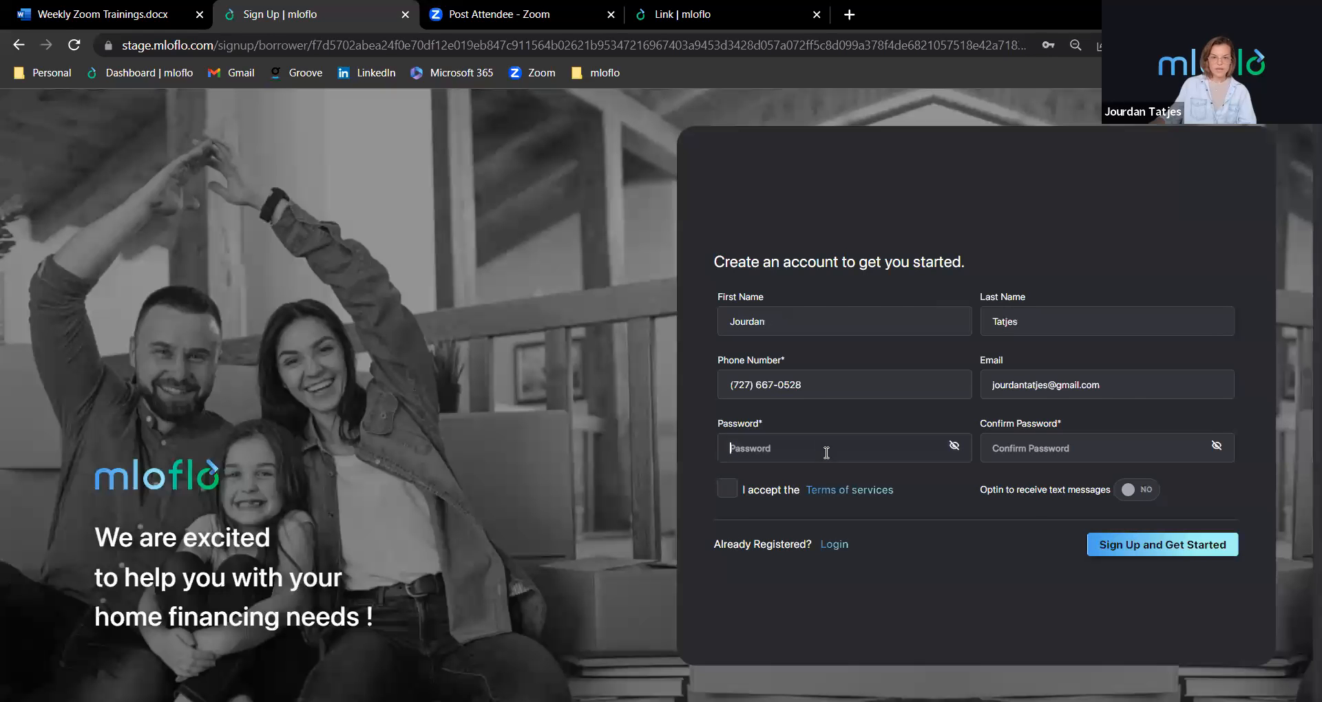
Step: Enter matching passwords, accept the terms of service, and sign up the borrower account
left_click(827, 452)
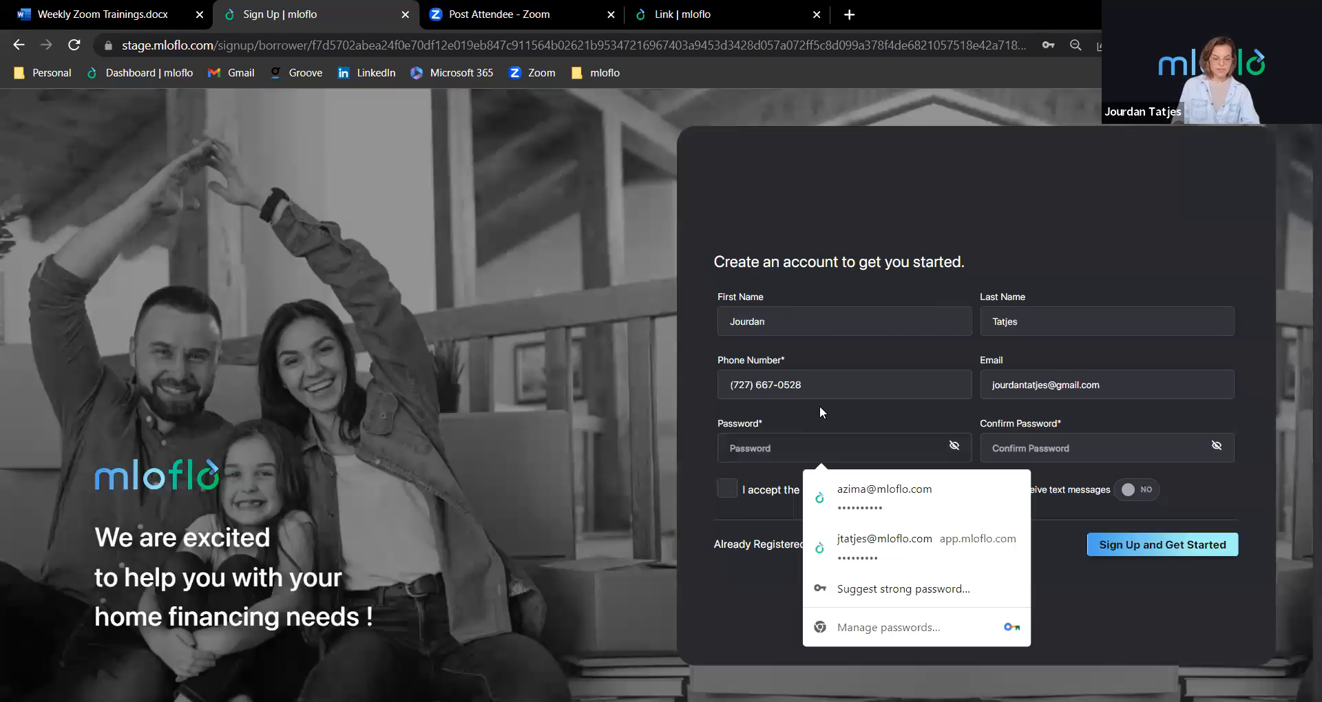
type("••••••••")
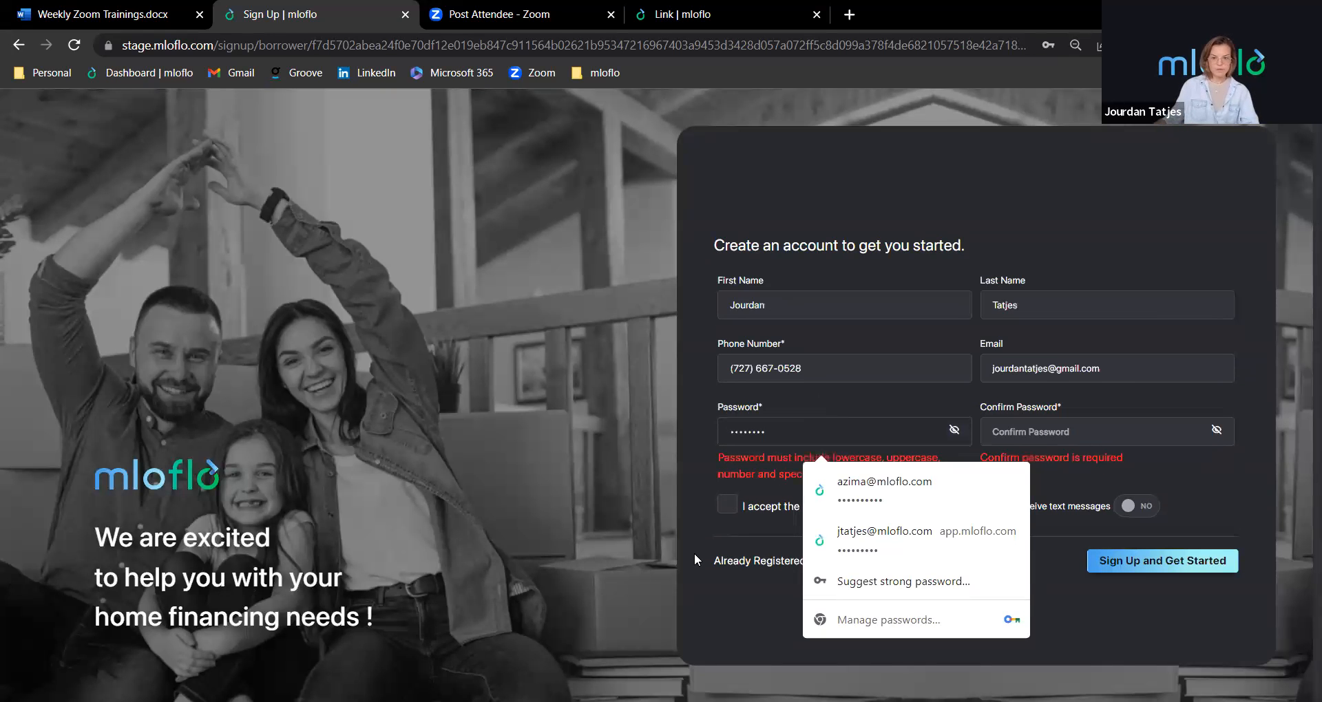
left_click(1019, 432)
type("••••••")
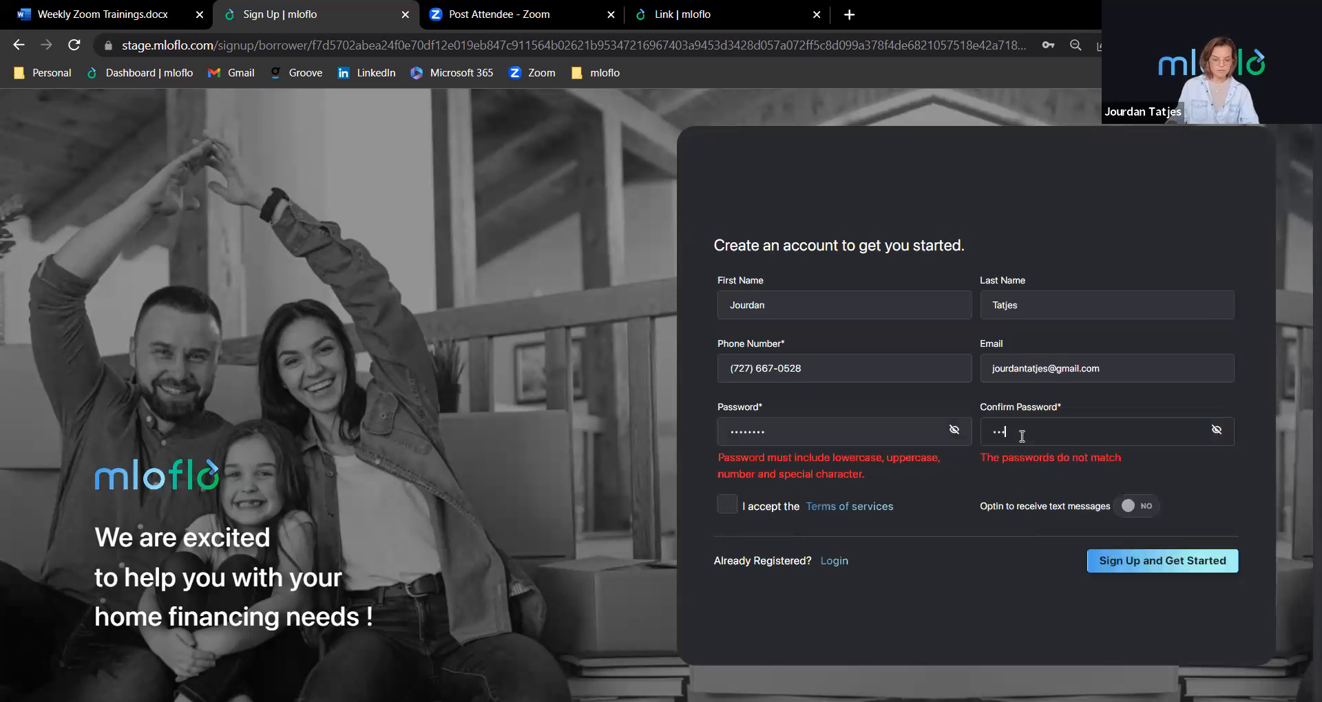
type("••")
left_click_drag(941, 528, 922, 507)
left_click(845, 437)
type("•")
left_click(1093, 433)
type("•")
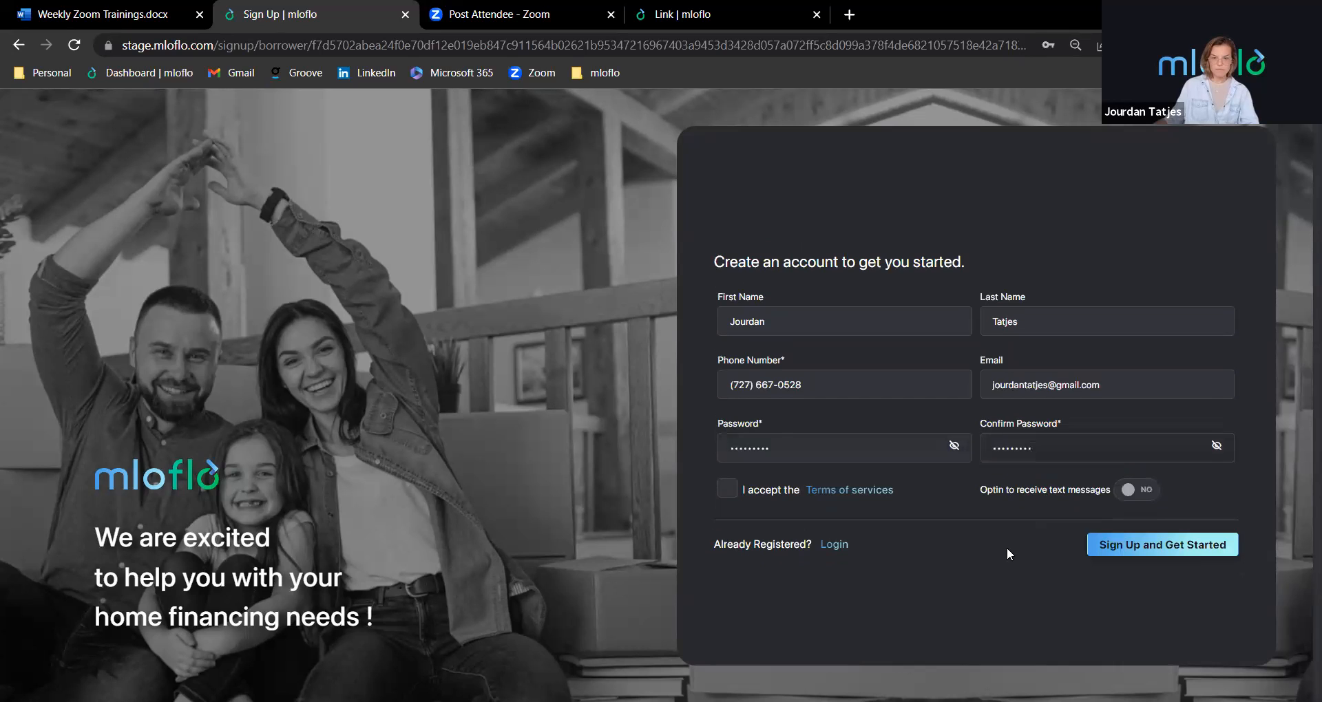
left_click(725, 490)
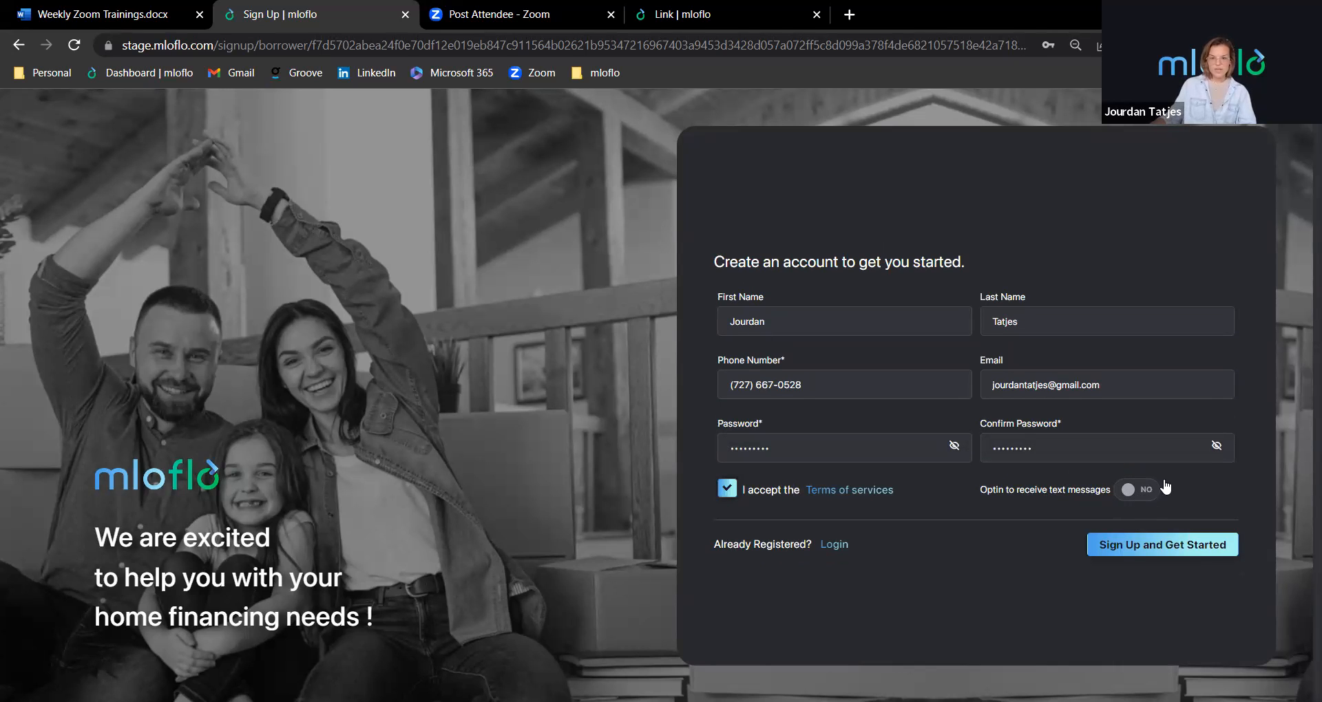
left_click(1137, 493)
left_click(1137, 493)
left_click(1131, 559)
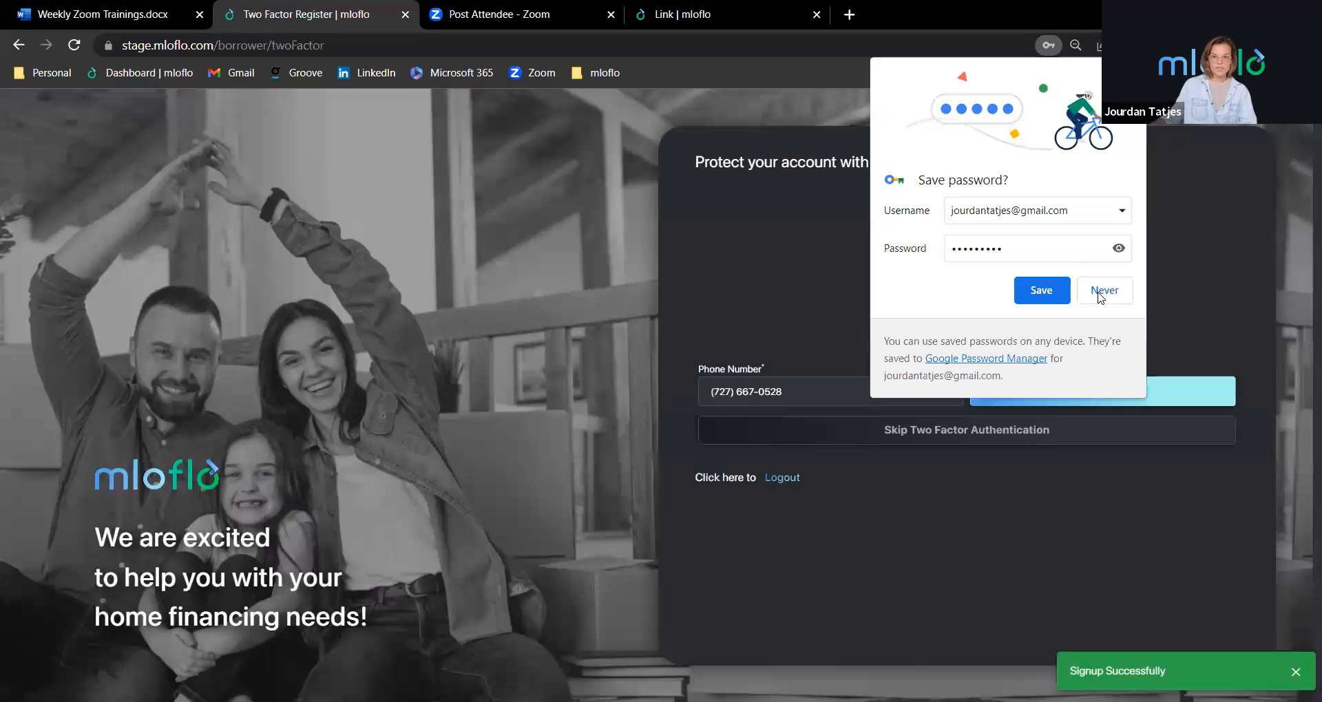
Step: Decline saving the browser password and verify the phone with the SMS one-time code
left_click(1099, 292)
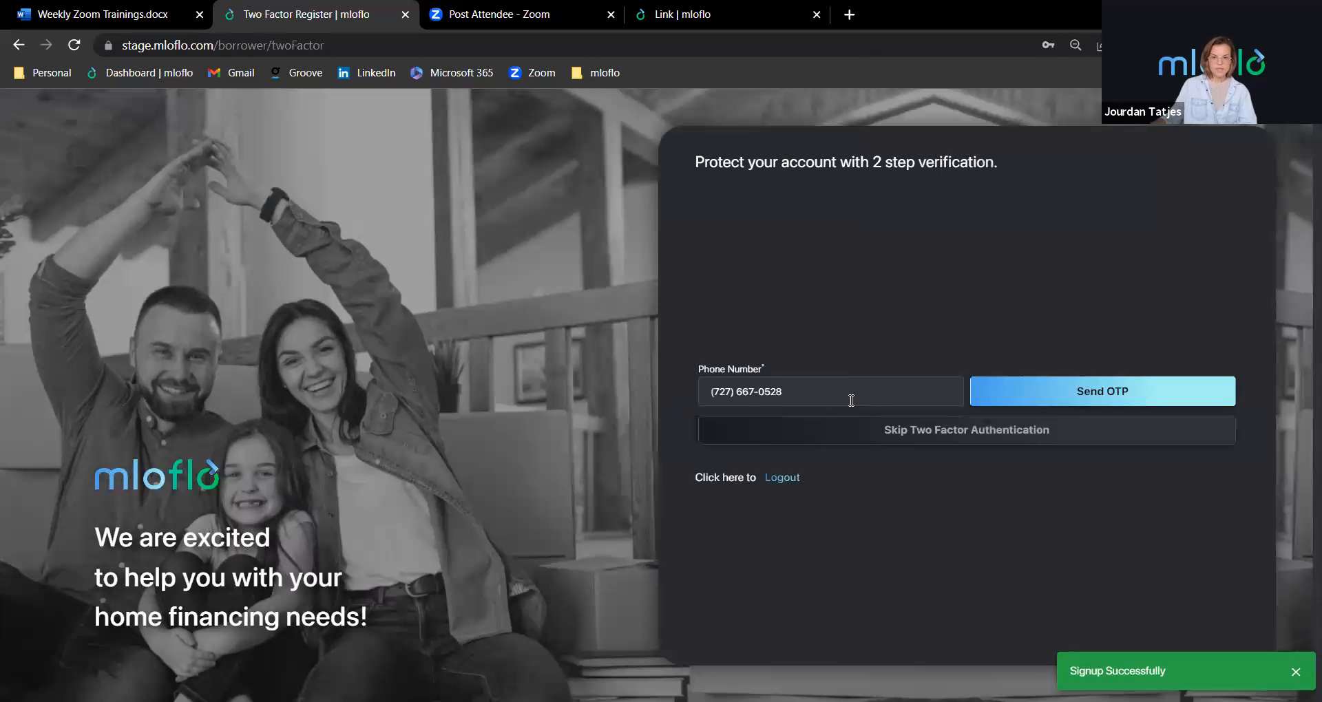
left_click(1135, 405)
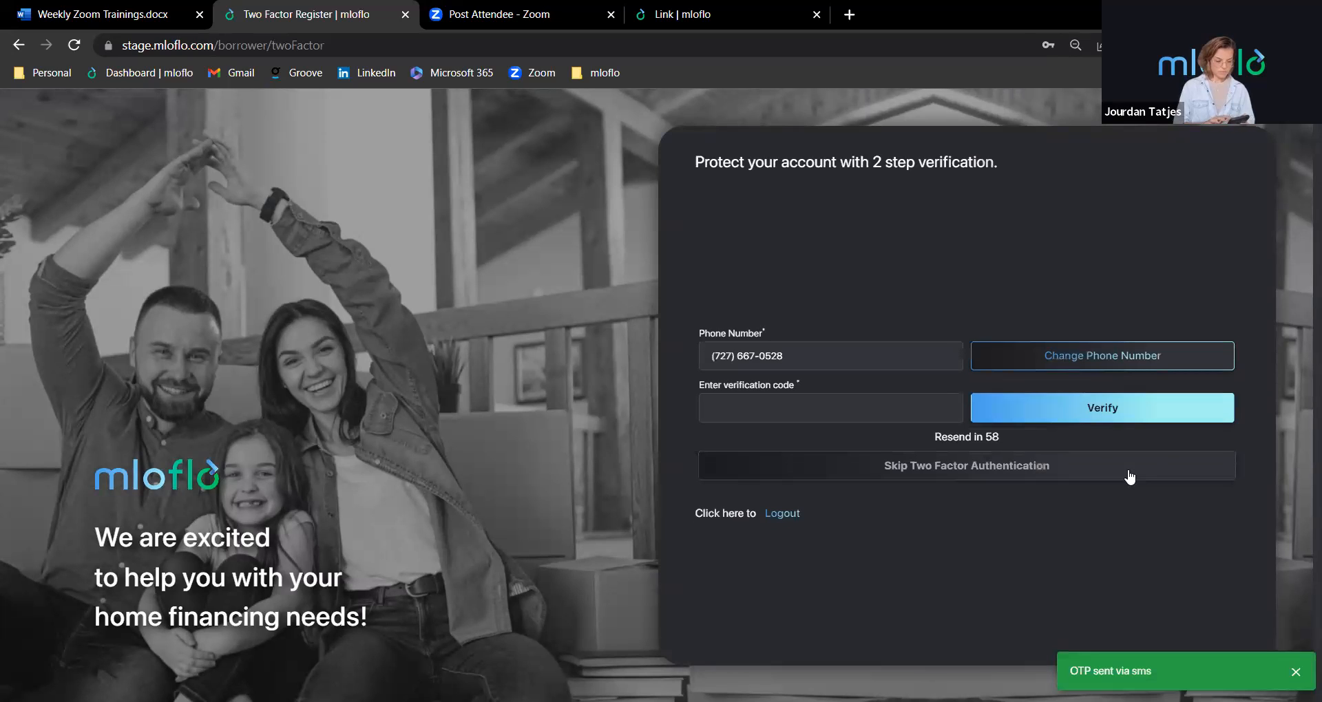
left_click(890, 413)
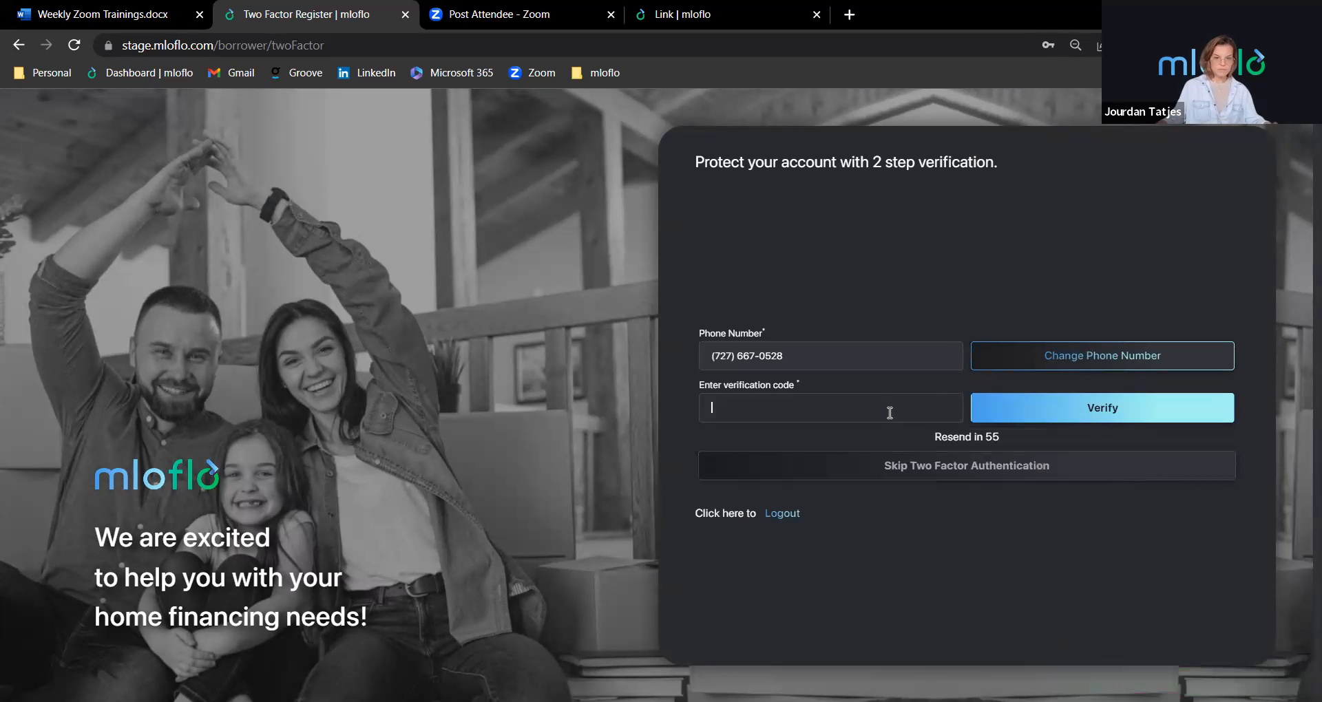
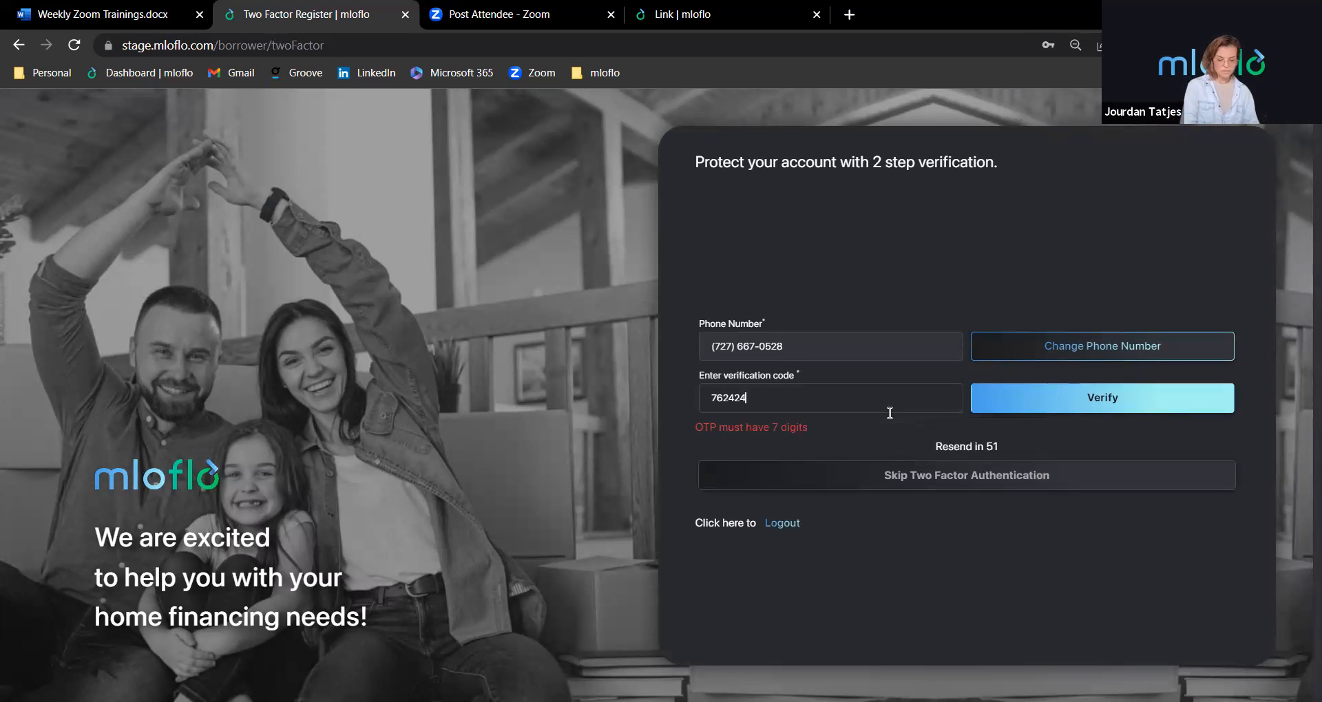
left_click(1010, 407)
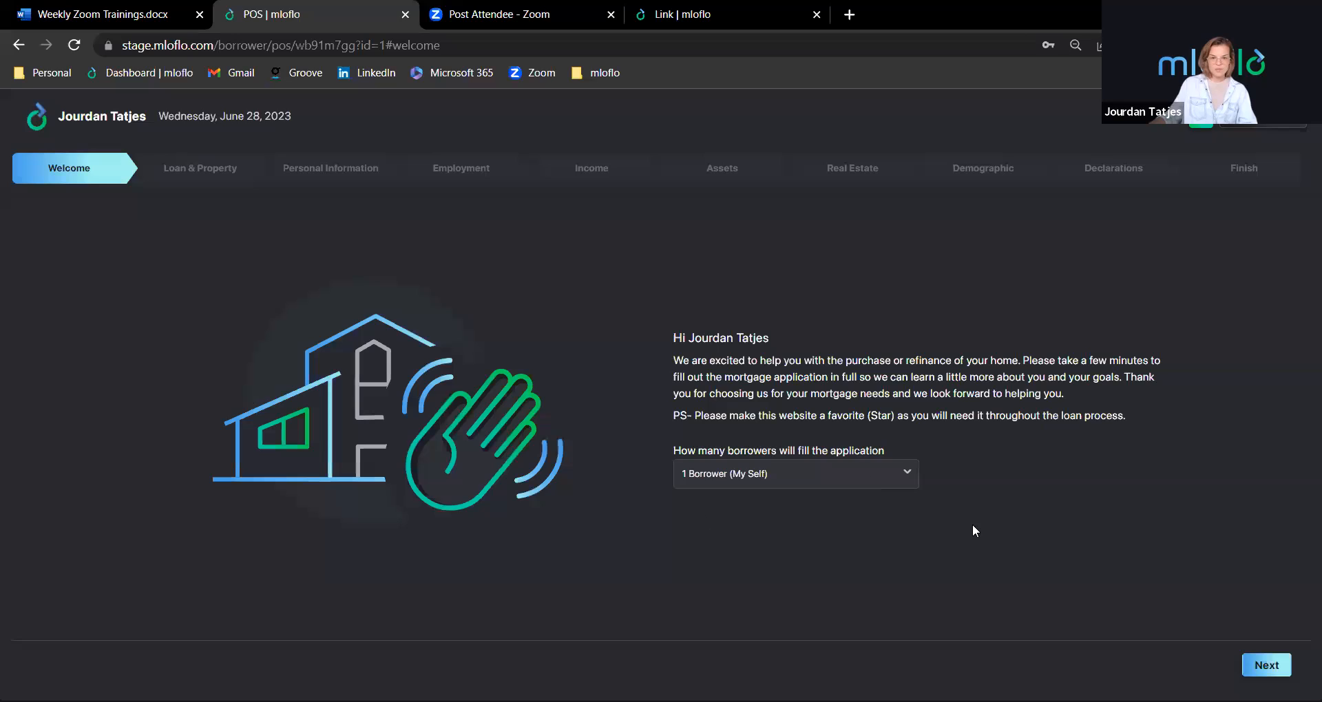
Step: Choose a purchase loan for a single-family primary residence, property not yet found
left_click(1267, 665)
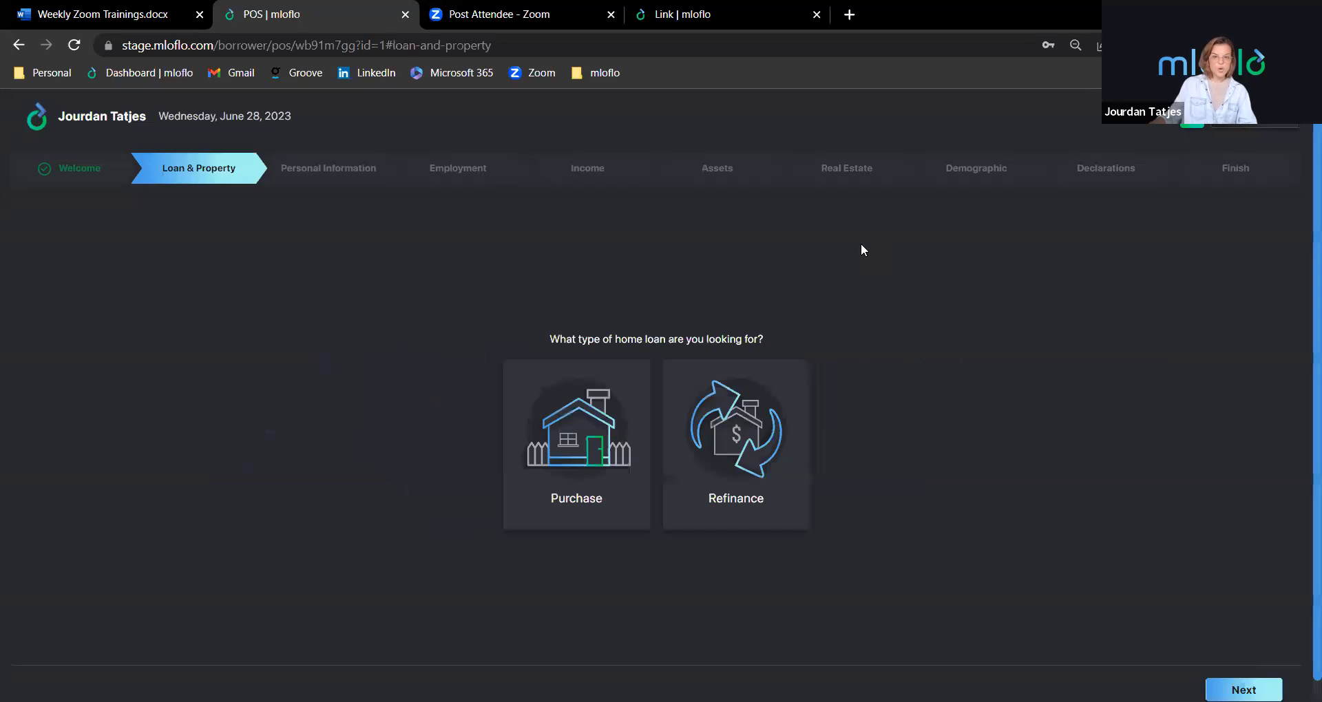
left_click(577, 435)
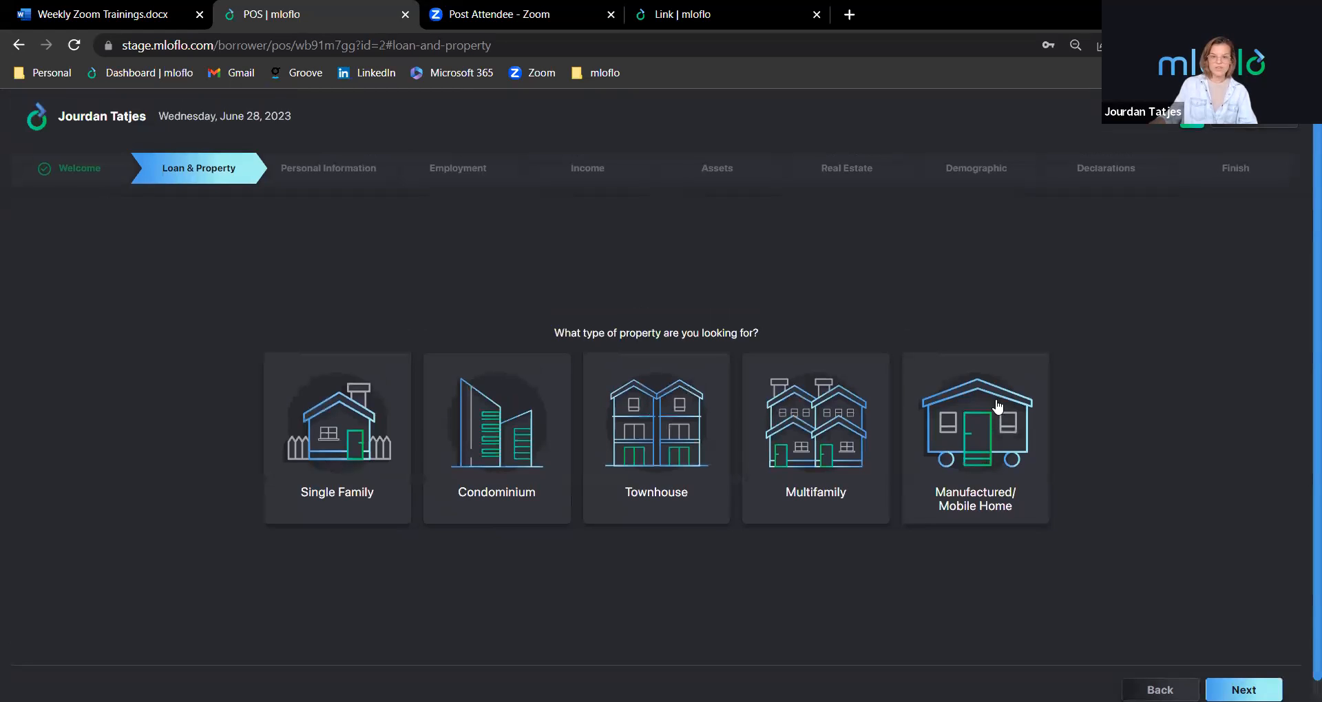
left_click(332, 417)
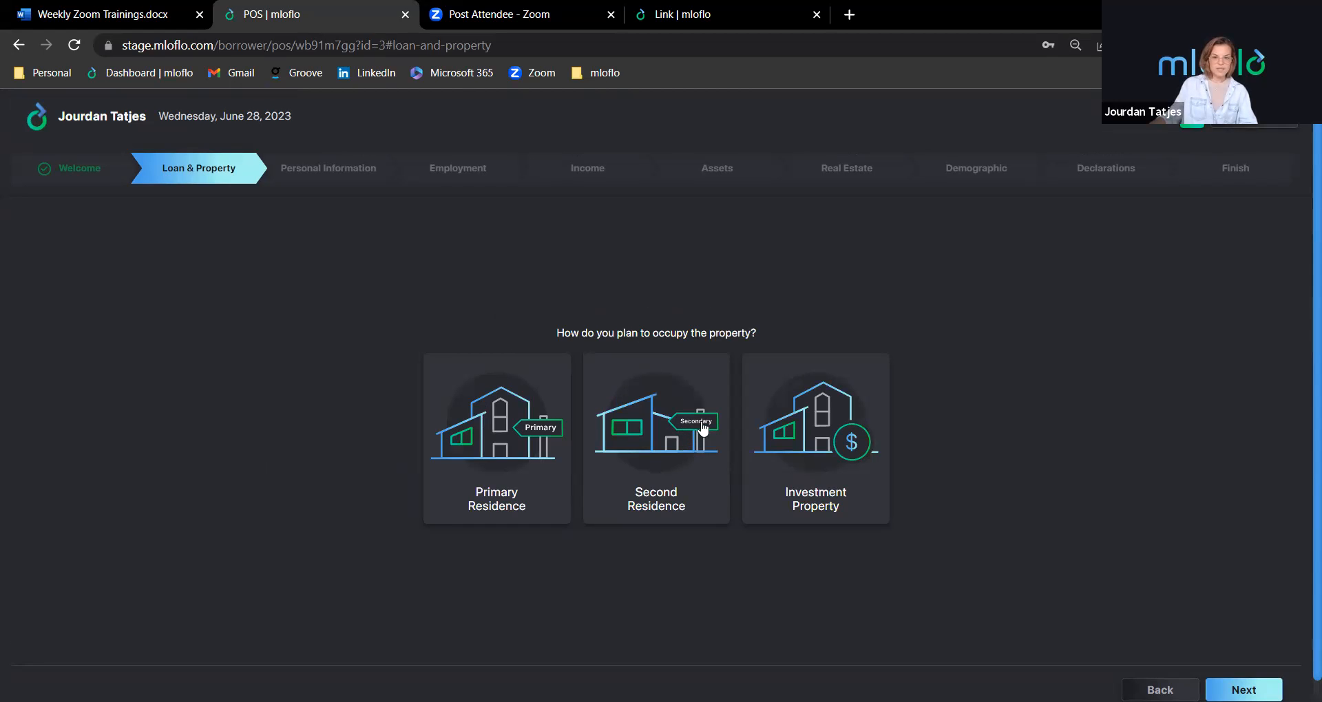
left_click(534, 409)
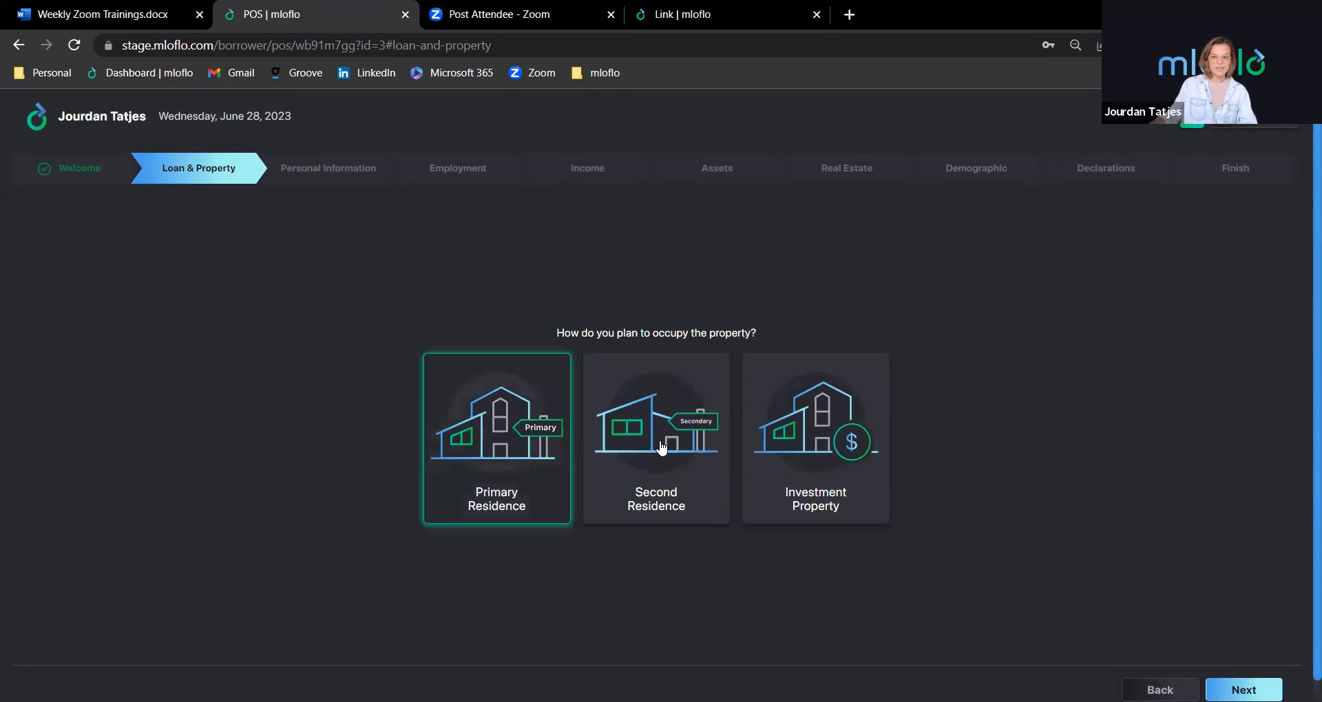
left_click(718, 365)
left_click(781, 433)
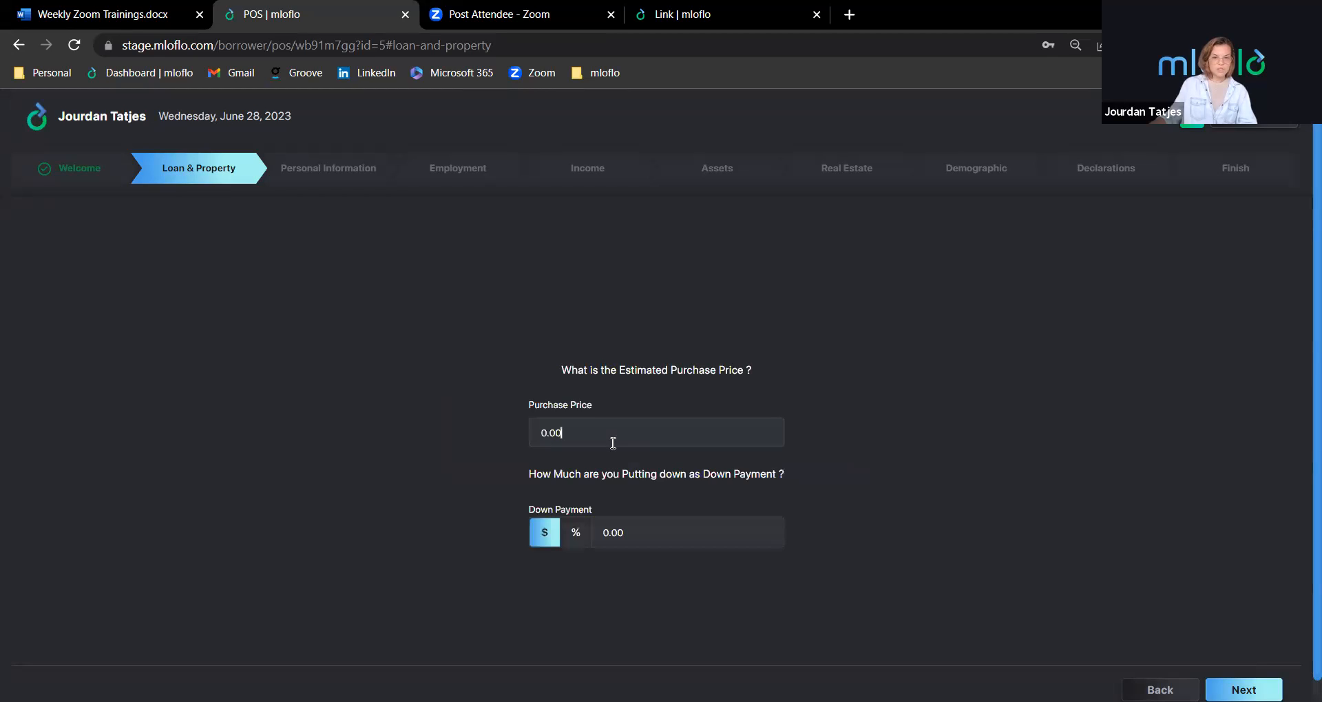
Step: Enter a $400,000 purchase price with a 5% down payment
type("400000")
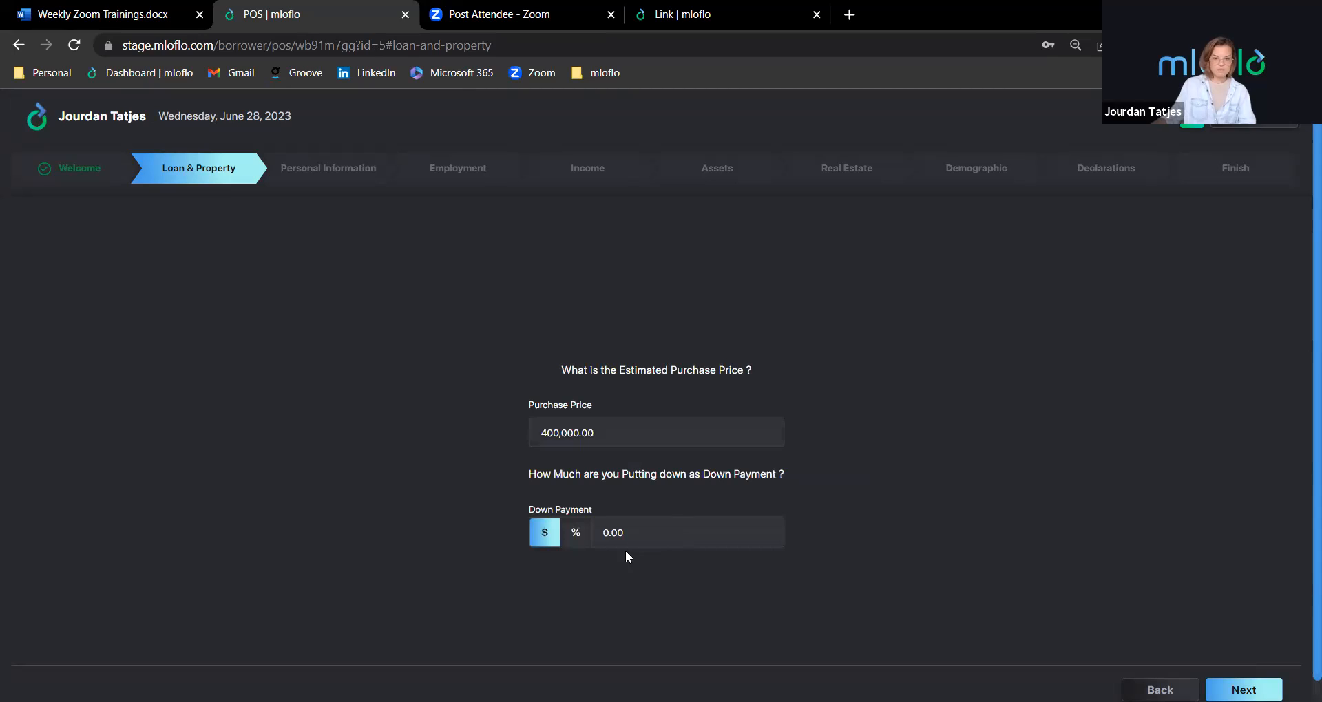
left_click(678, 531)
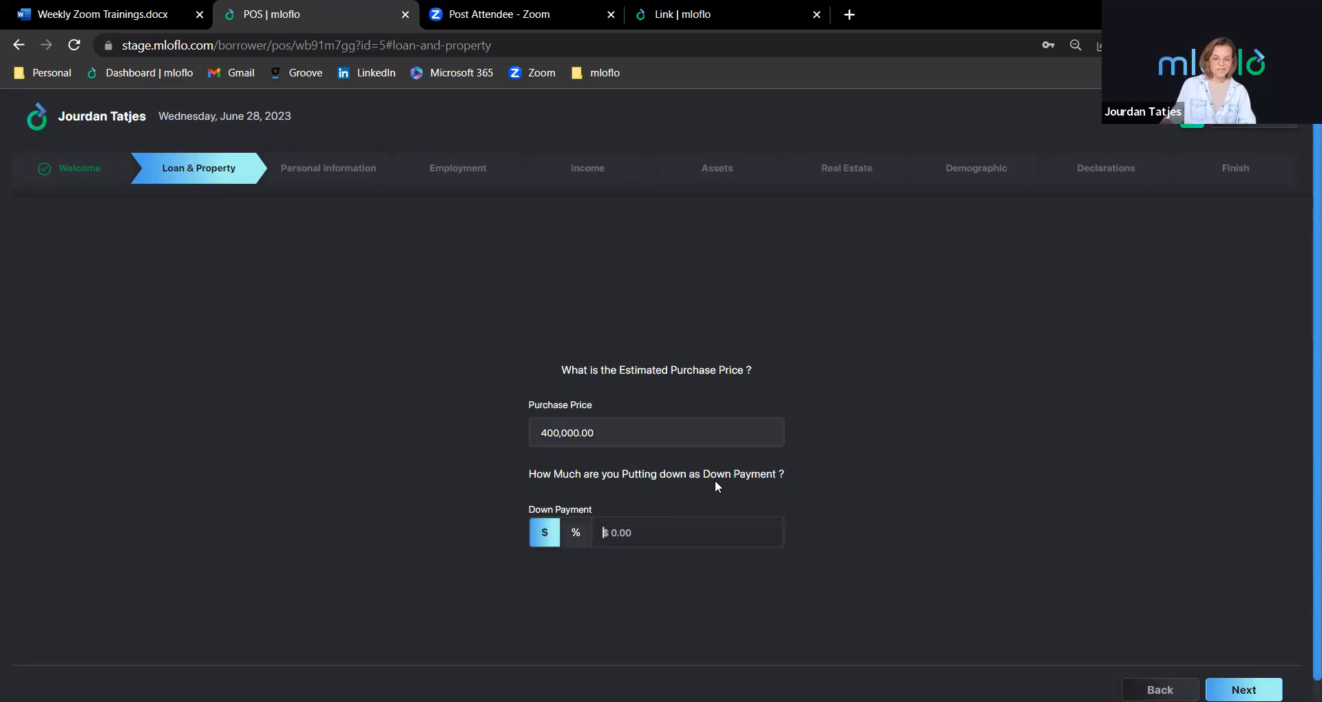
type("5")
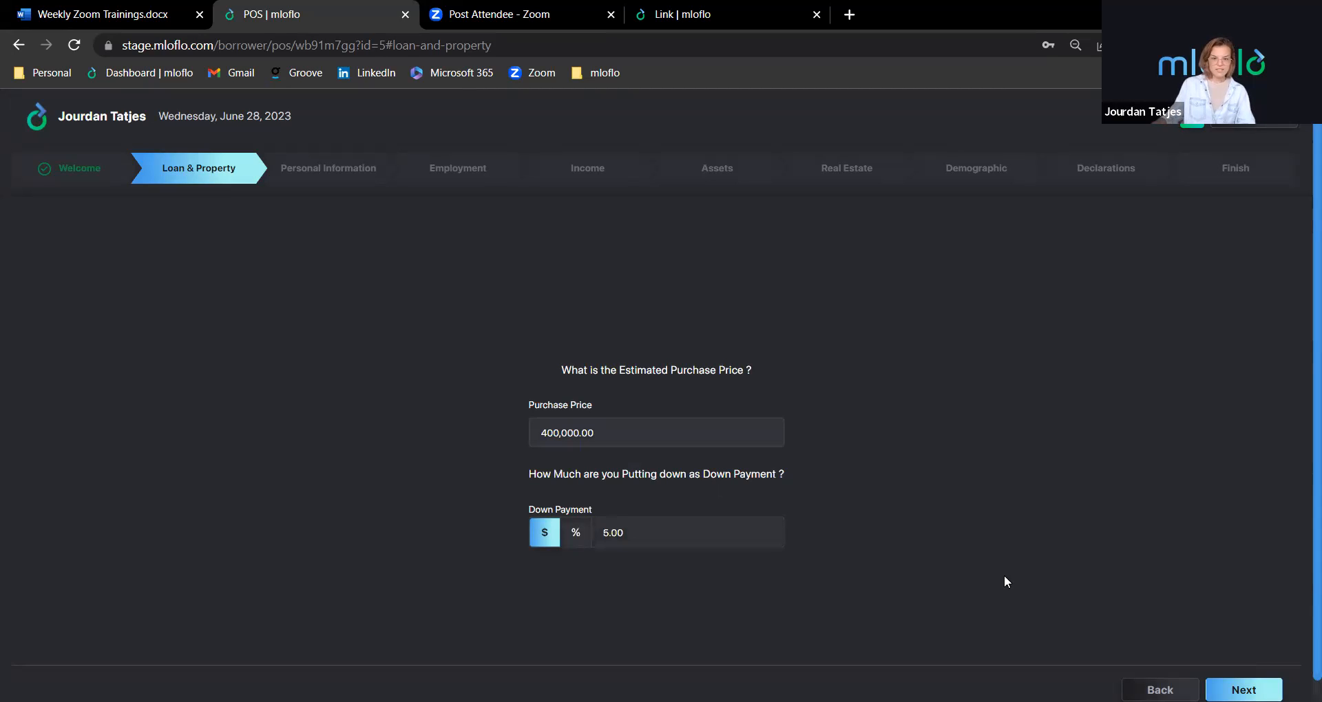
left_click(575, 533)
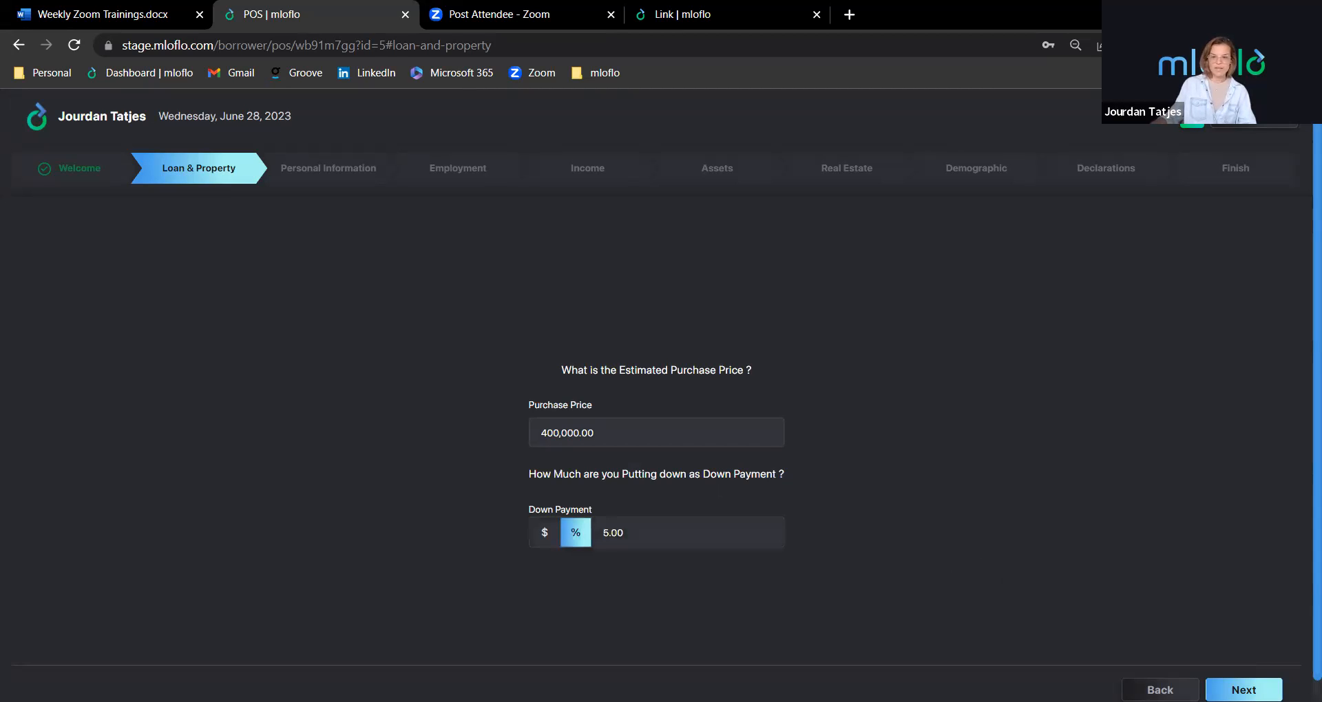
left_click(1243, 691)
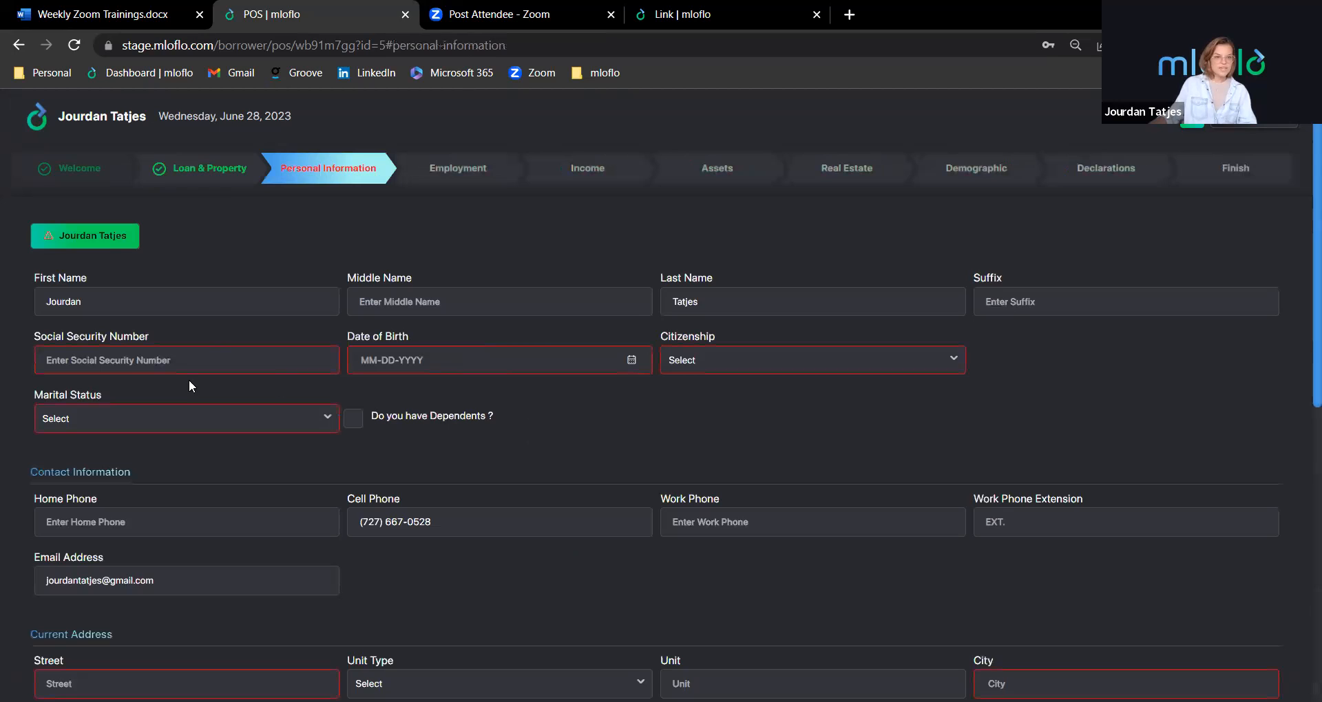
Step: Enter the Social Security Number, birth date 10/10/1990, US Citizen and Married status
left_click(185, 367)
type("111-11-1")
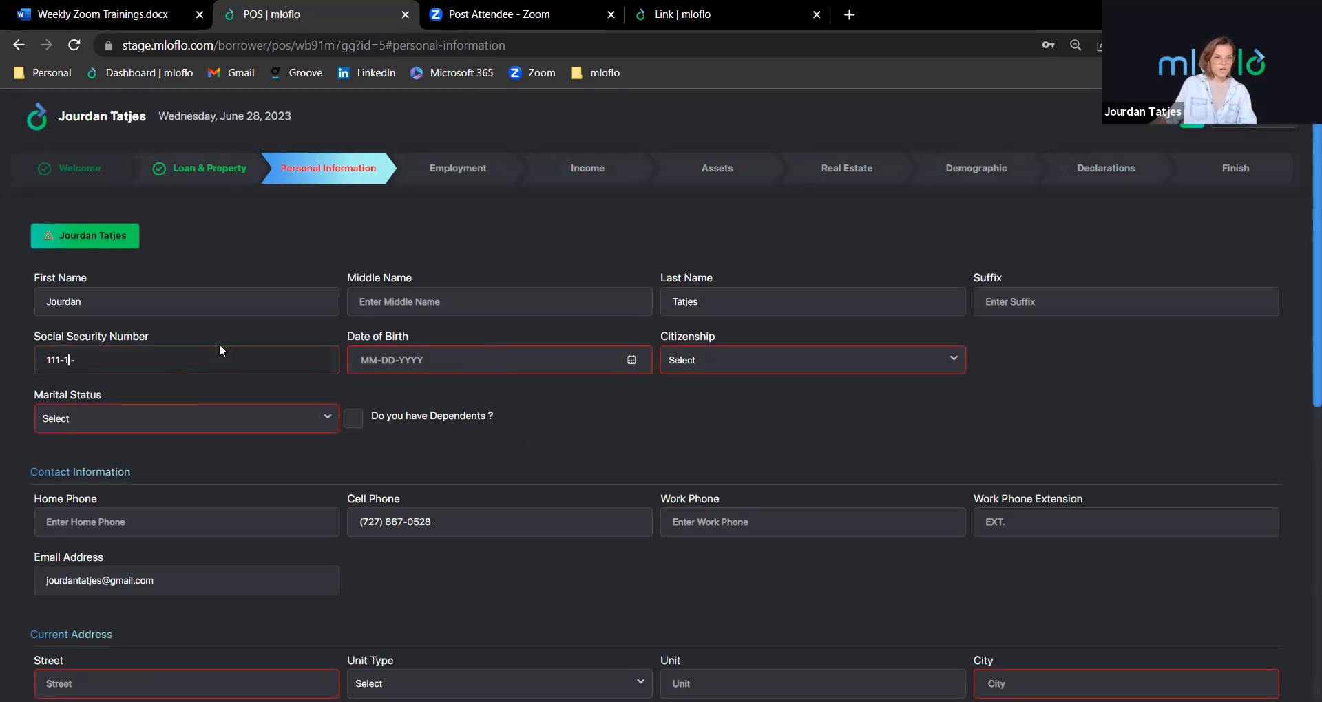
type("111")
left_click(393, 419)
left_click(402, 358)
type("10/10/")
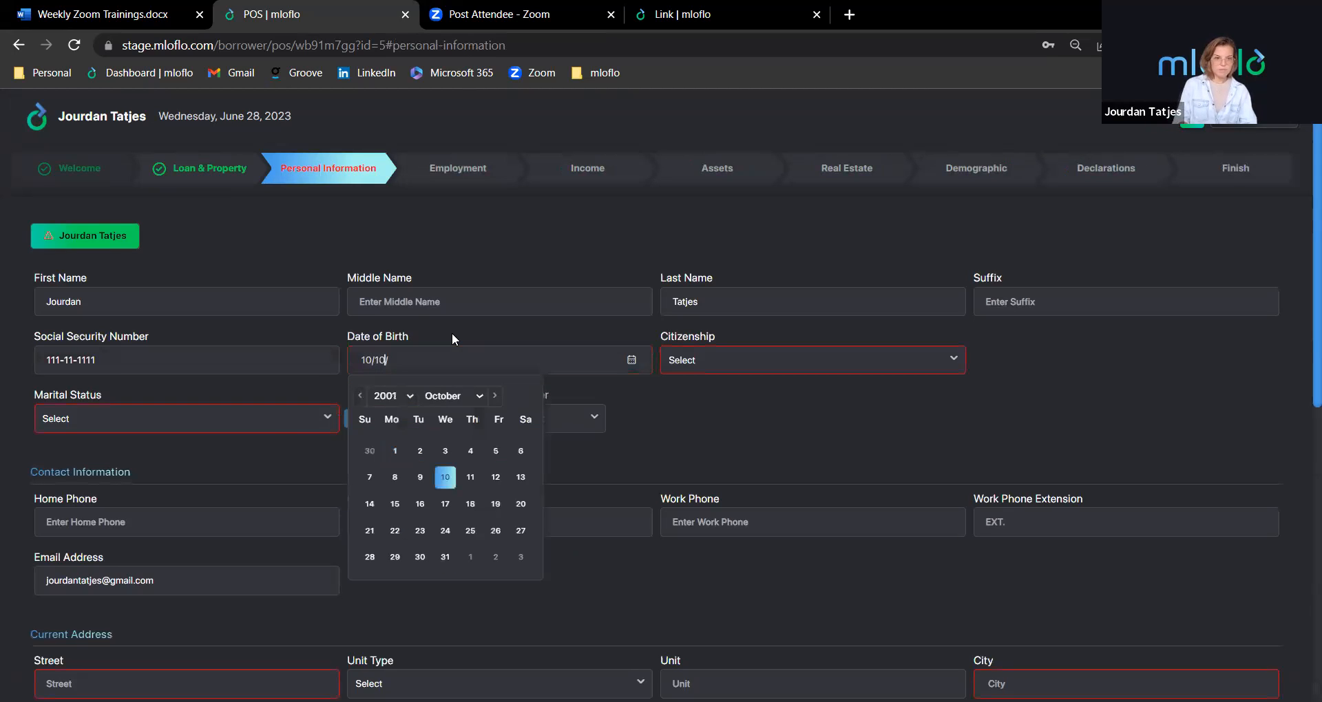
type("199")
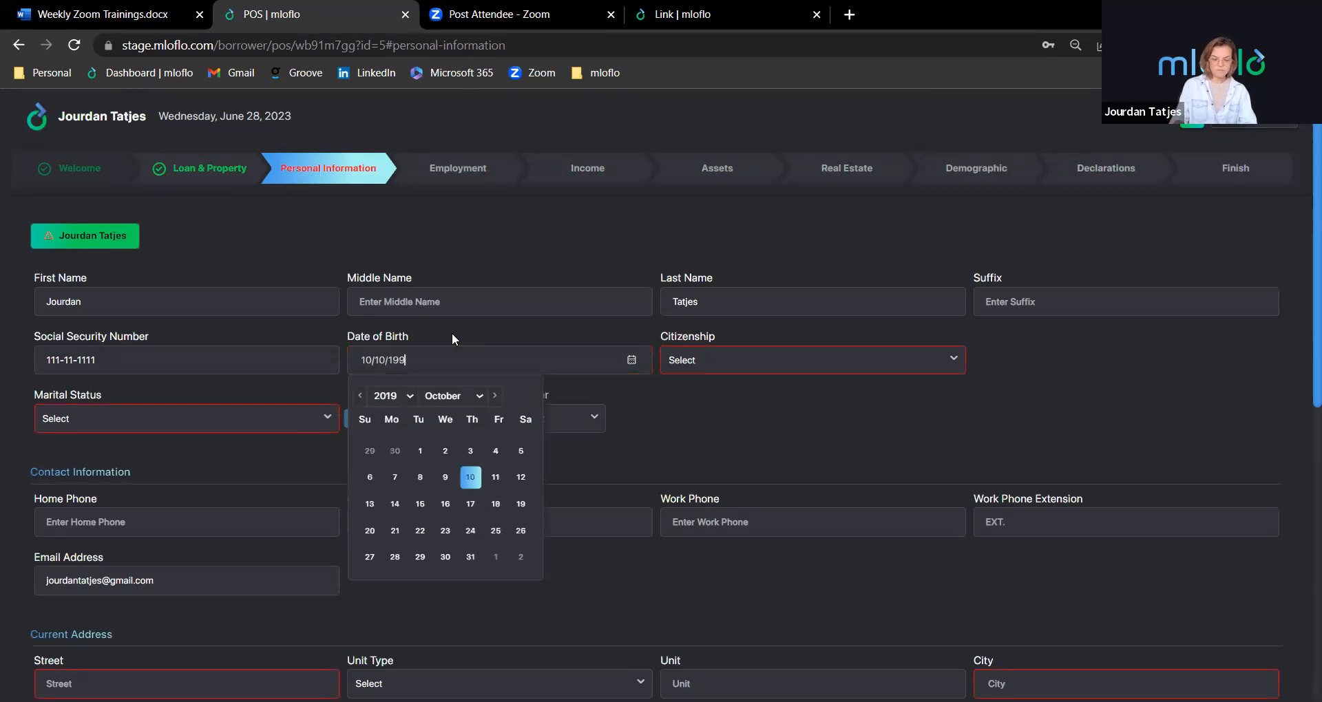
type("0")
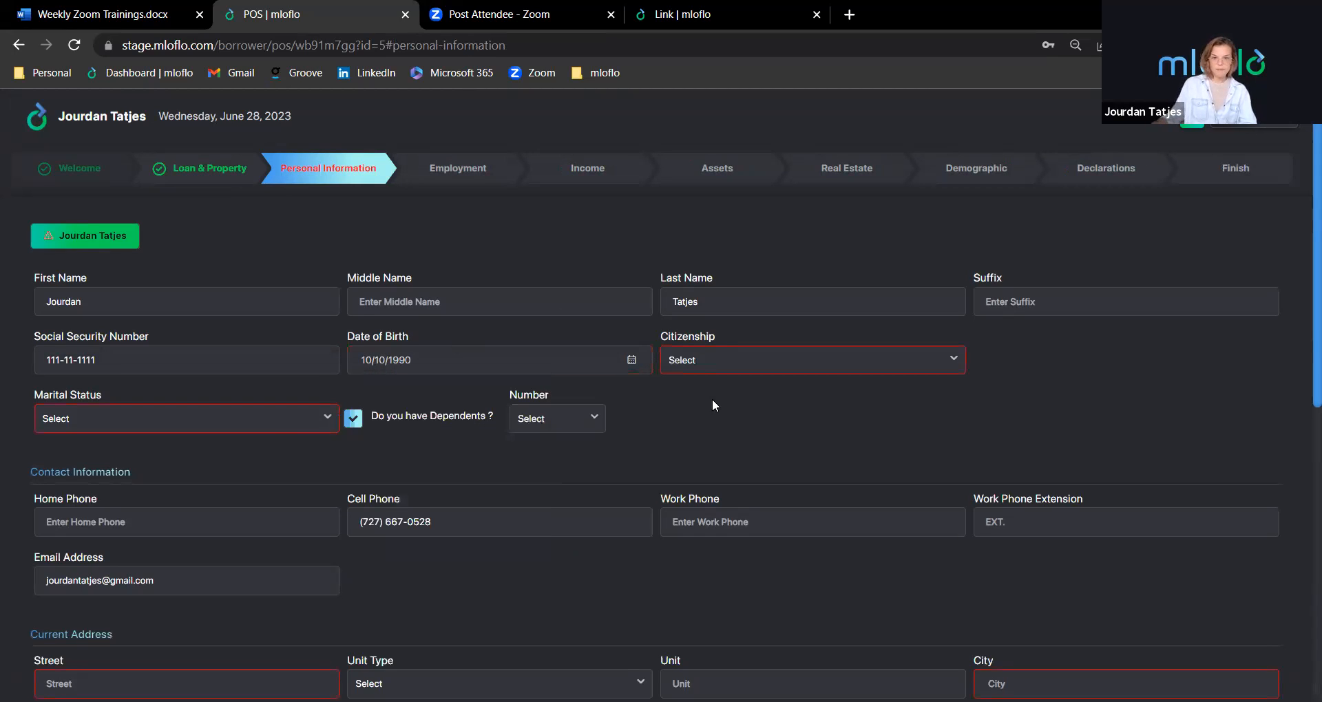
left_click(713, 398)
left_click(122, 433)
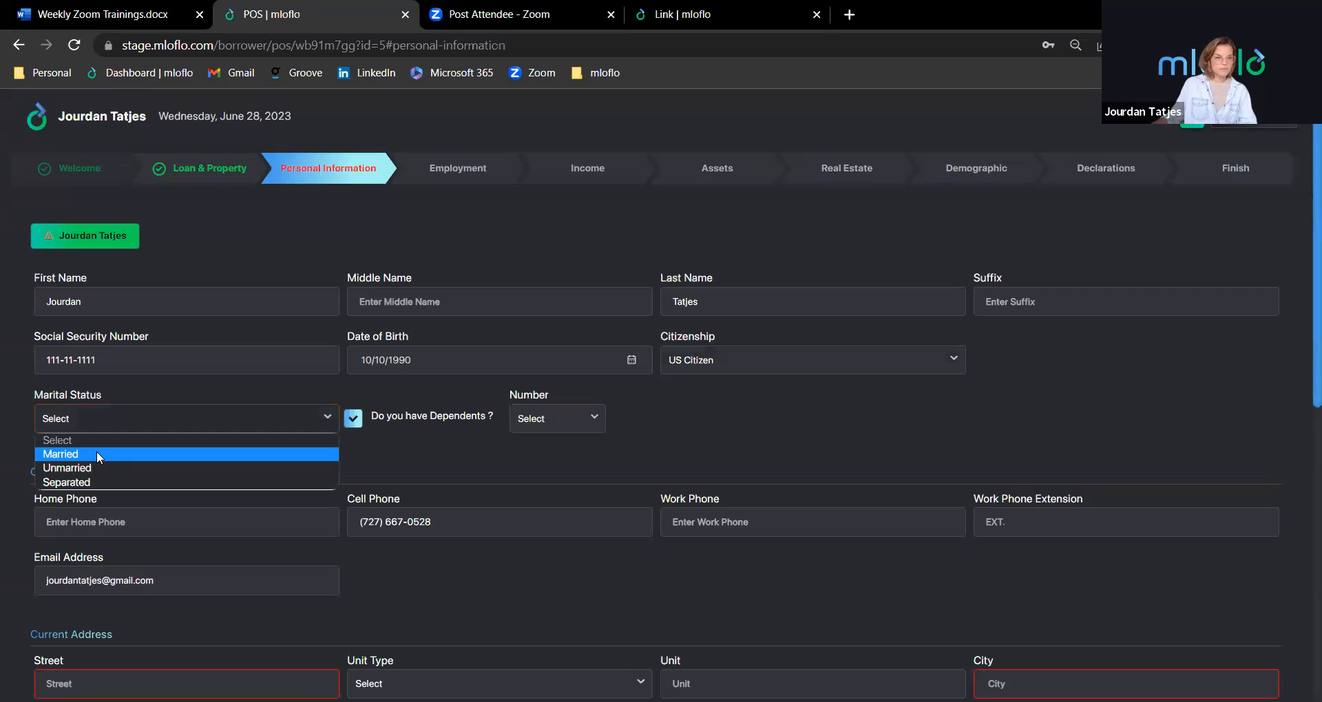
left_click(97, 454)
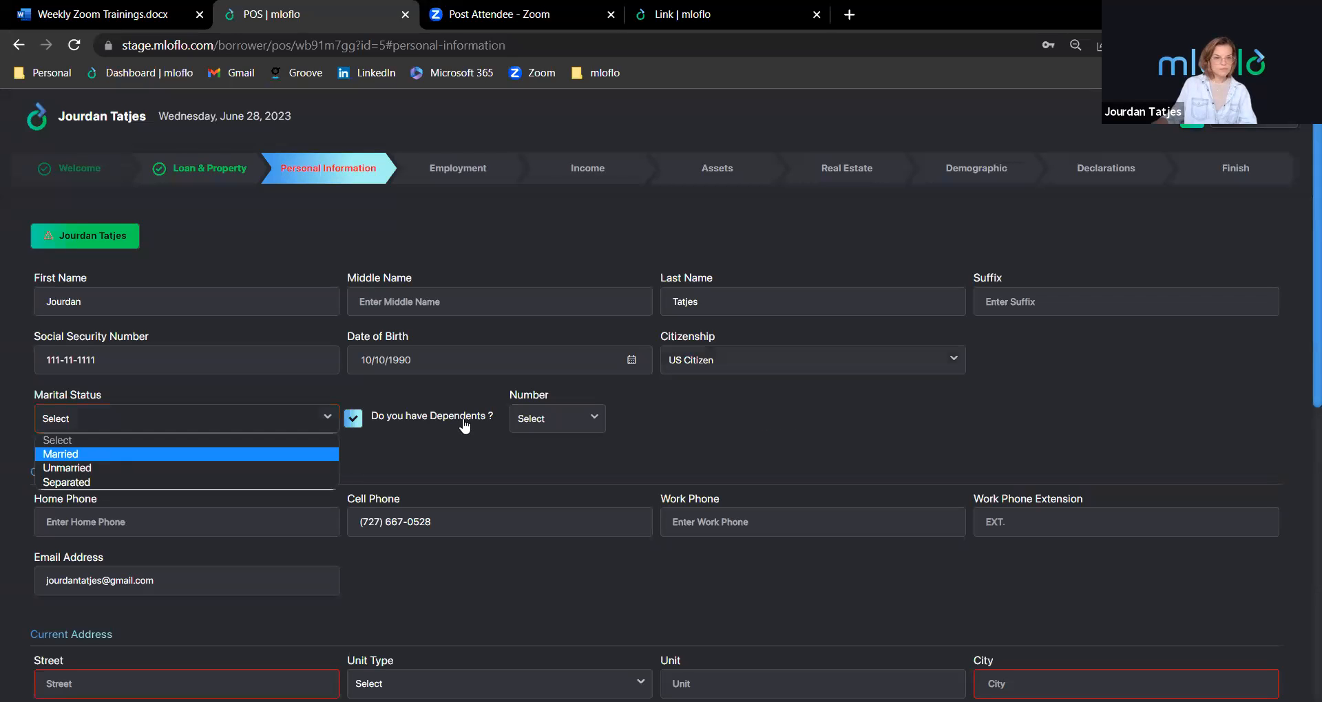
Step: Toggle the dependents answer and set the count to 2, then clear the count
left_click(542, 428)
left_click(555, 468)
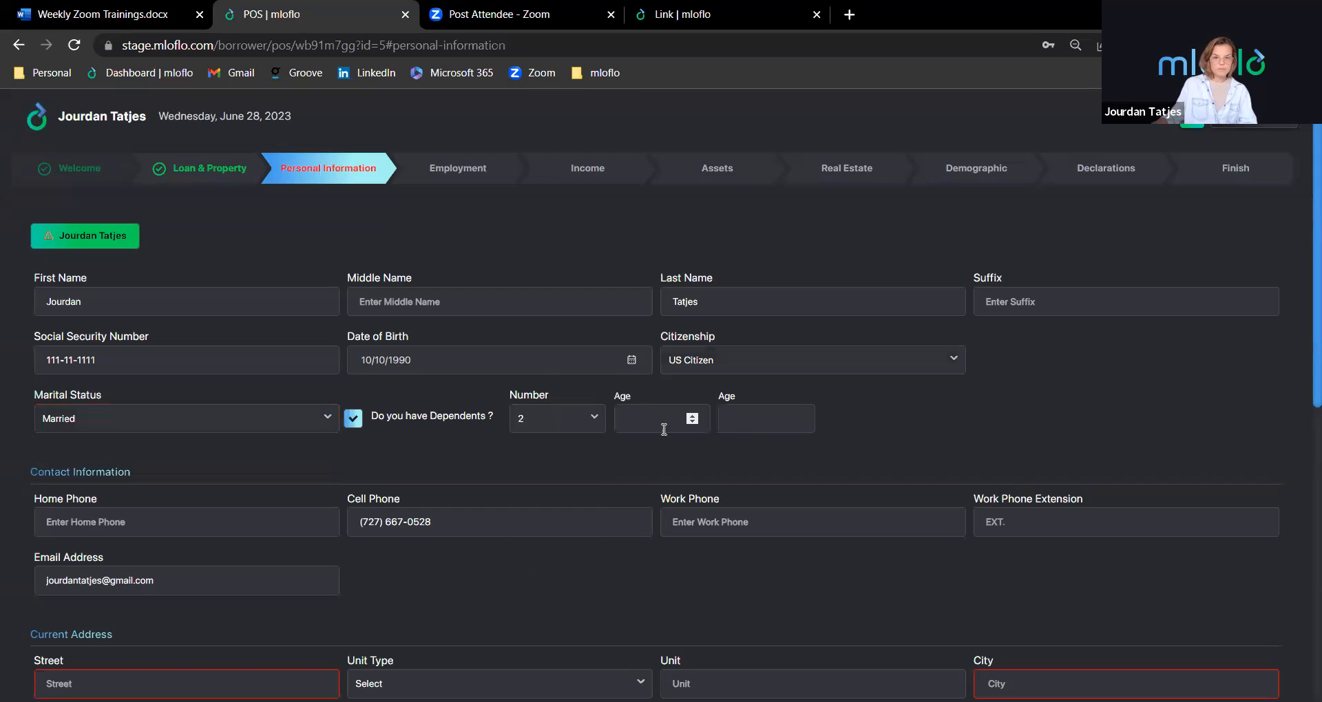
left_click(423, 427)
left_click(471, 431)
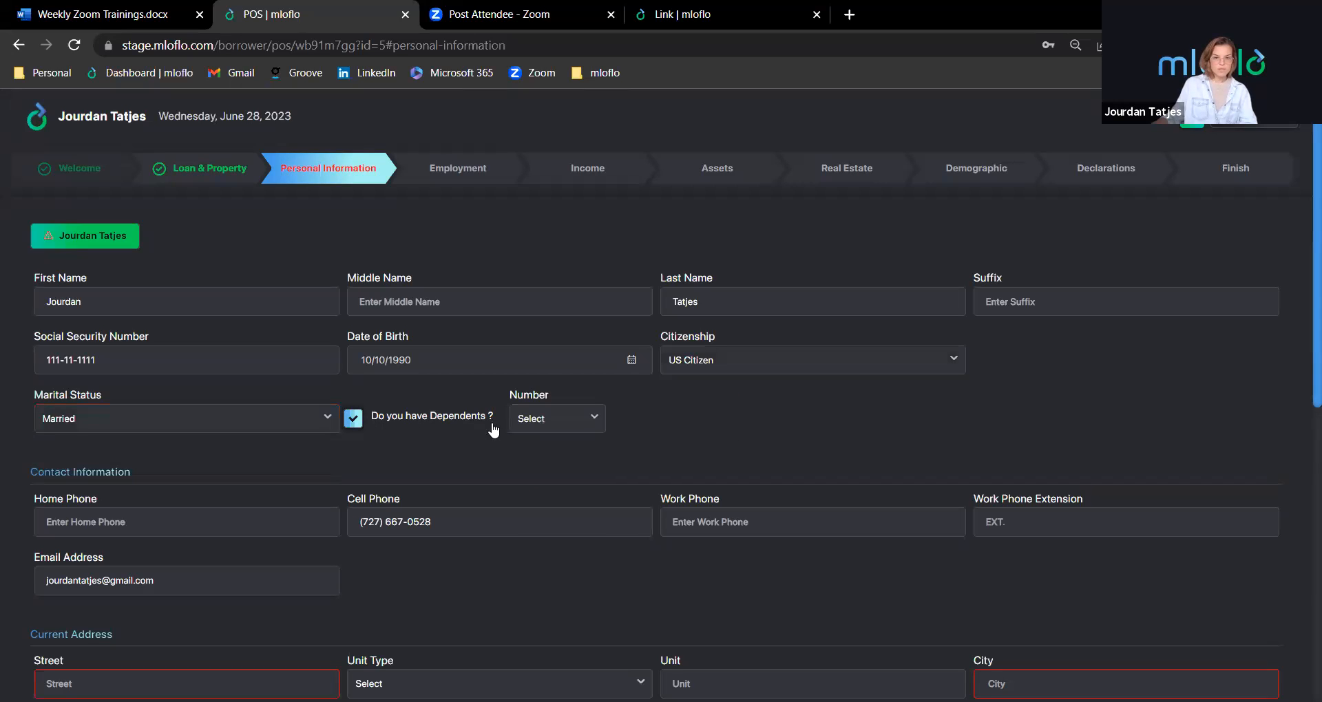
left_click(353, 420)
left_click(356, 423)
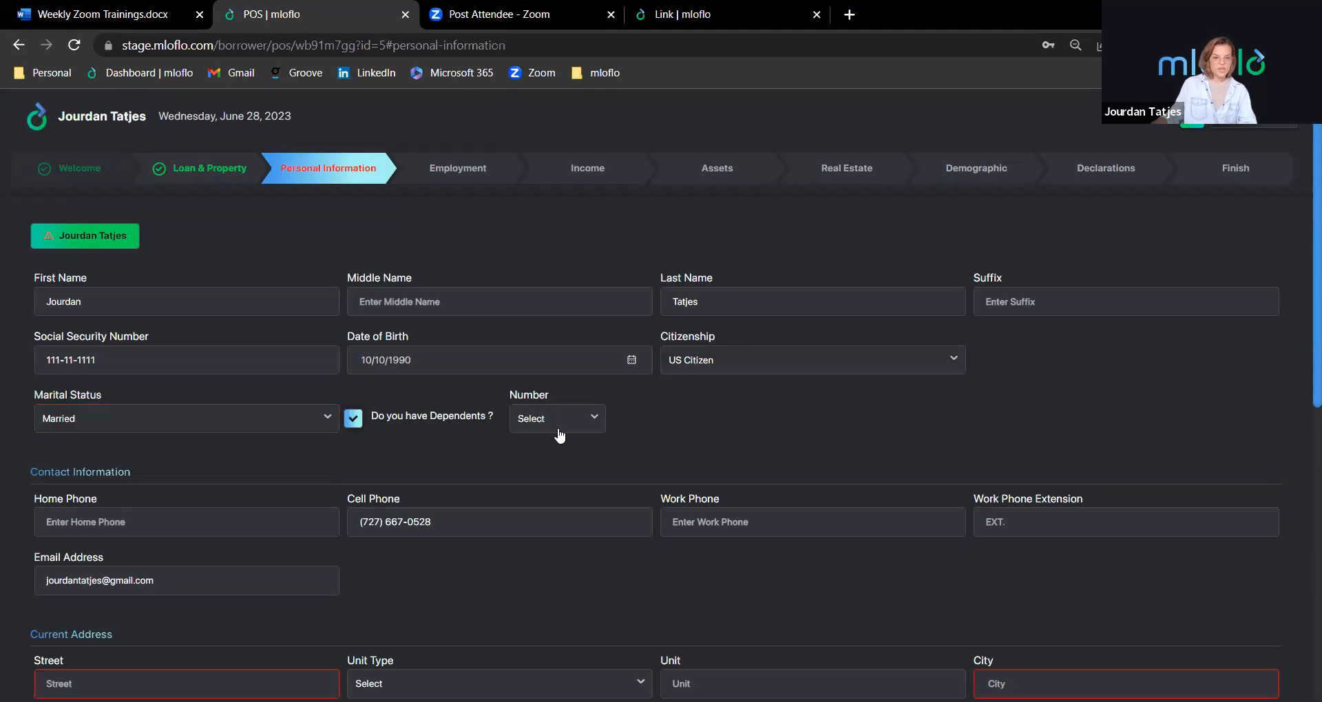
left_click(445, 427)
left_click(454, 423)
left_click(549, 423)
left_click(553, 466)
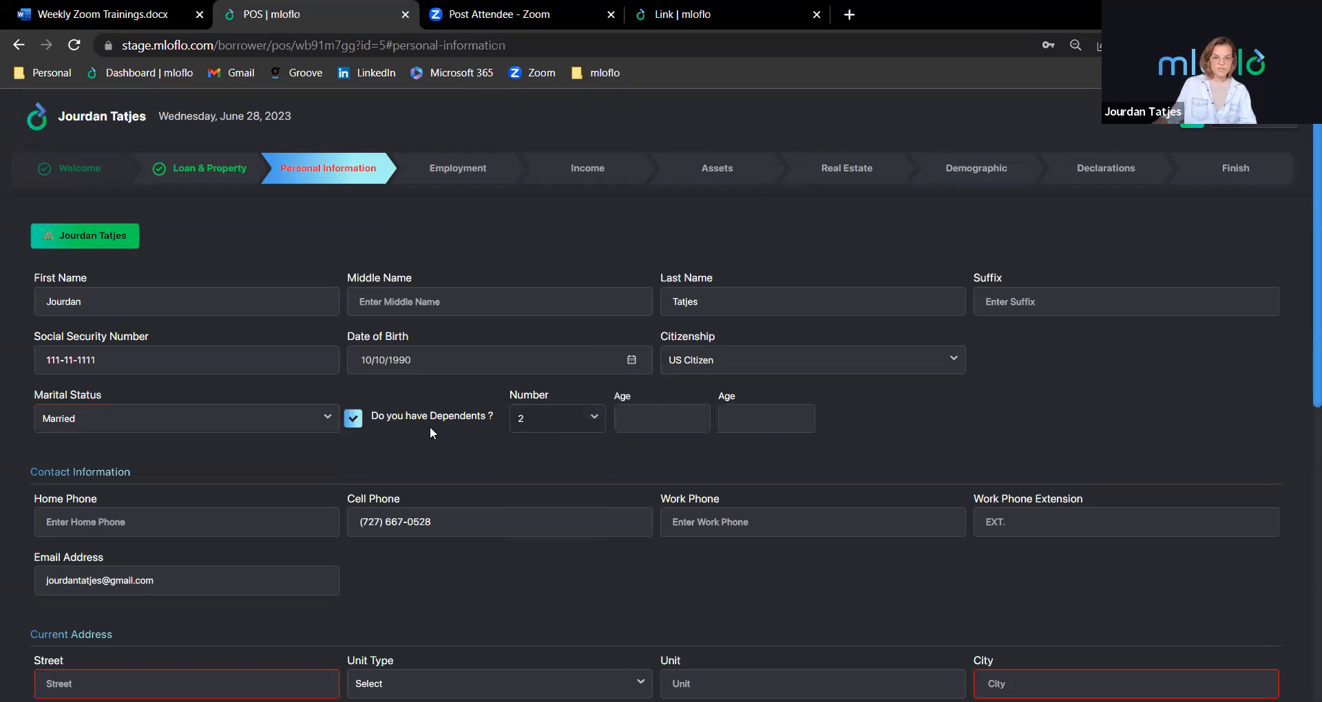
left_click(534, 424)
left_click(533, 440)
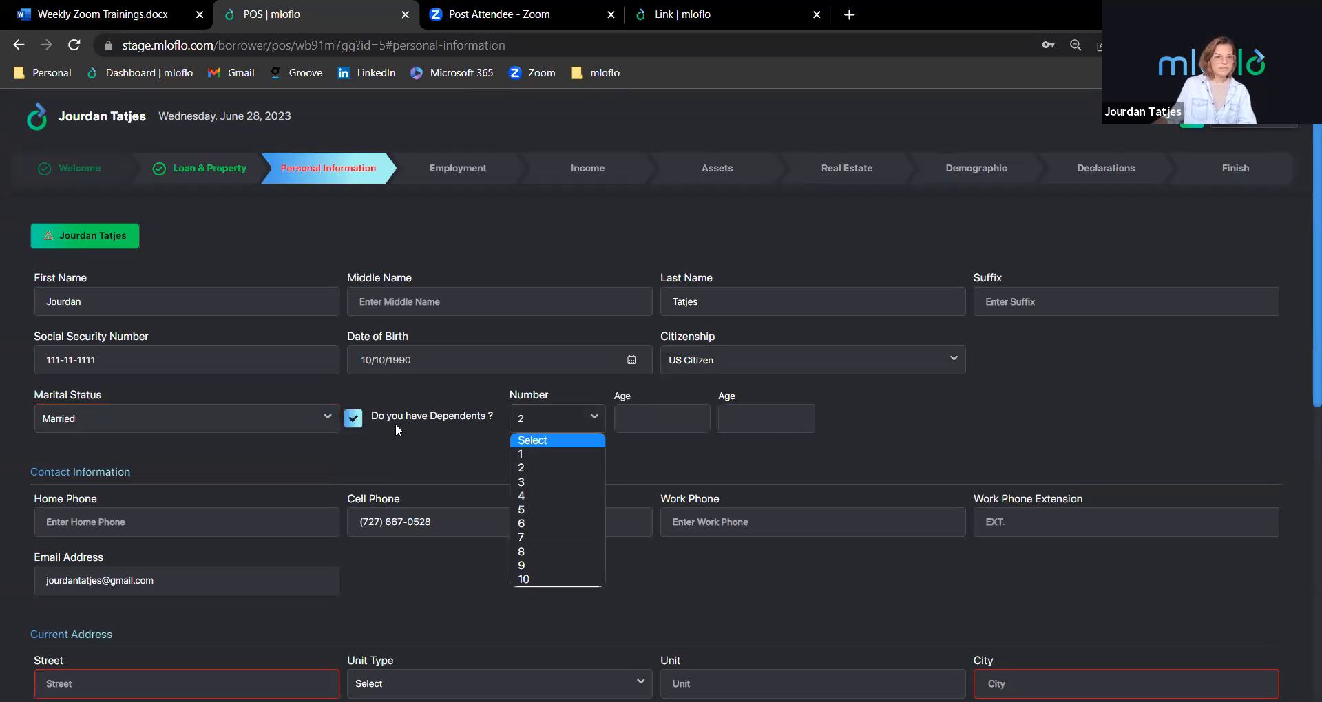
Step: Answer no to having dependents
scroll(348, 386, "down", 2)
left_click(353, 336)
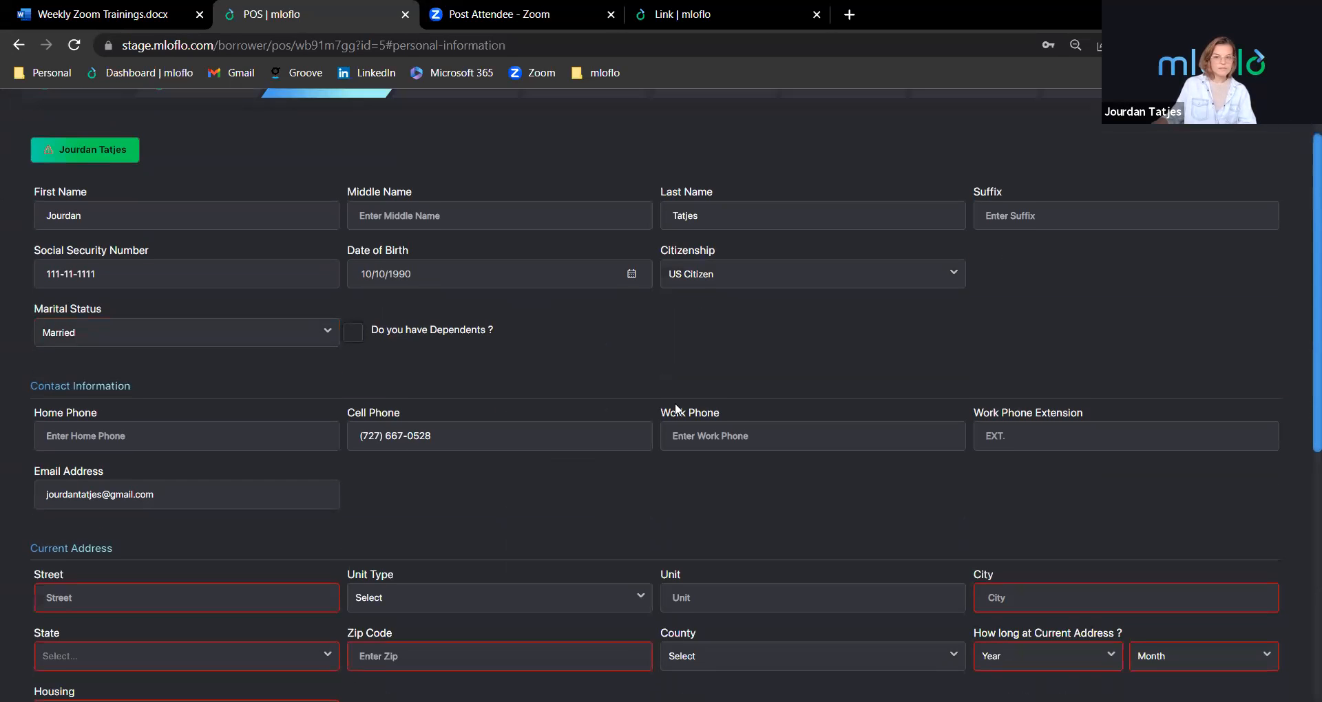
scroll(275, 348, "down", 2)
left_click(215, 356)
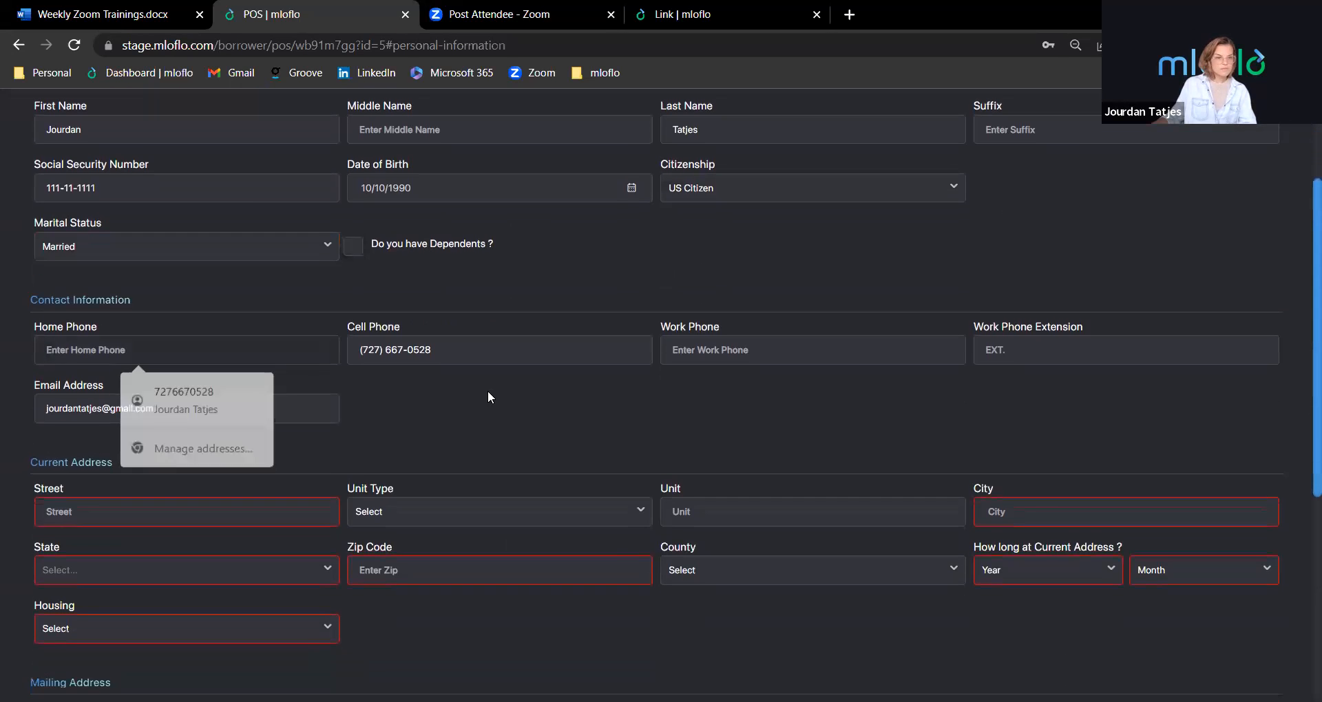
scroll(487, 390, "down", 3)
Step: Fill the current address from the East Alton, Illinois 62024 suggestion with housing Own
left_click(114, 338)
type("111111")
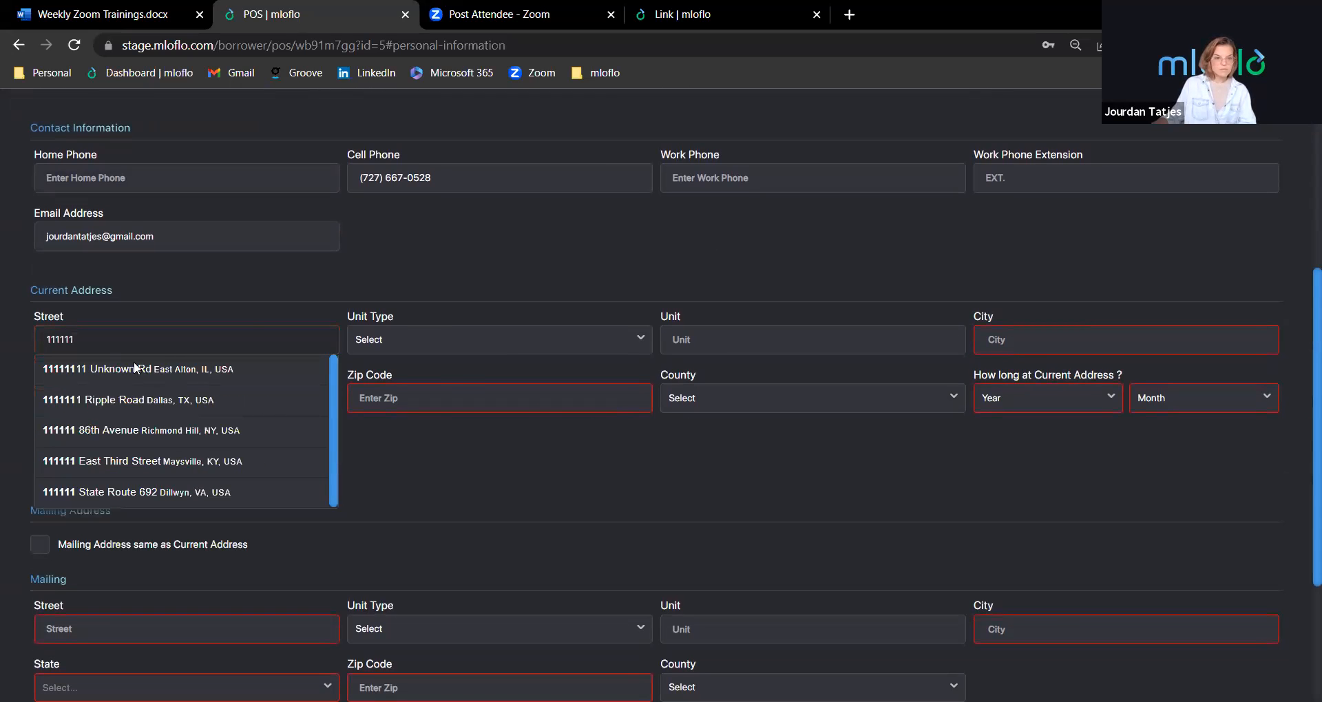
left_click(171, 366)
left_click(201, 403)
left_click(500, 461)
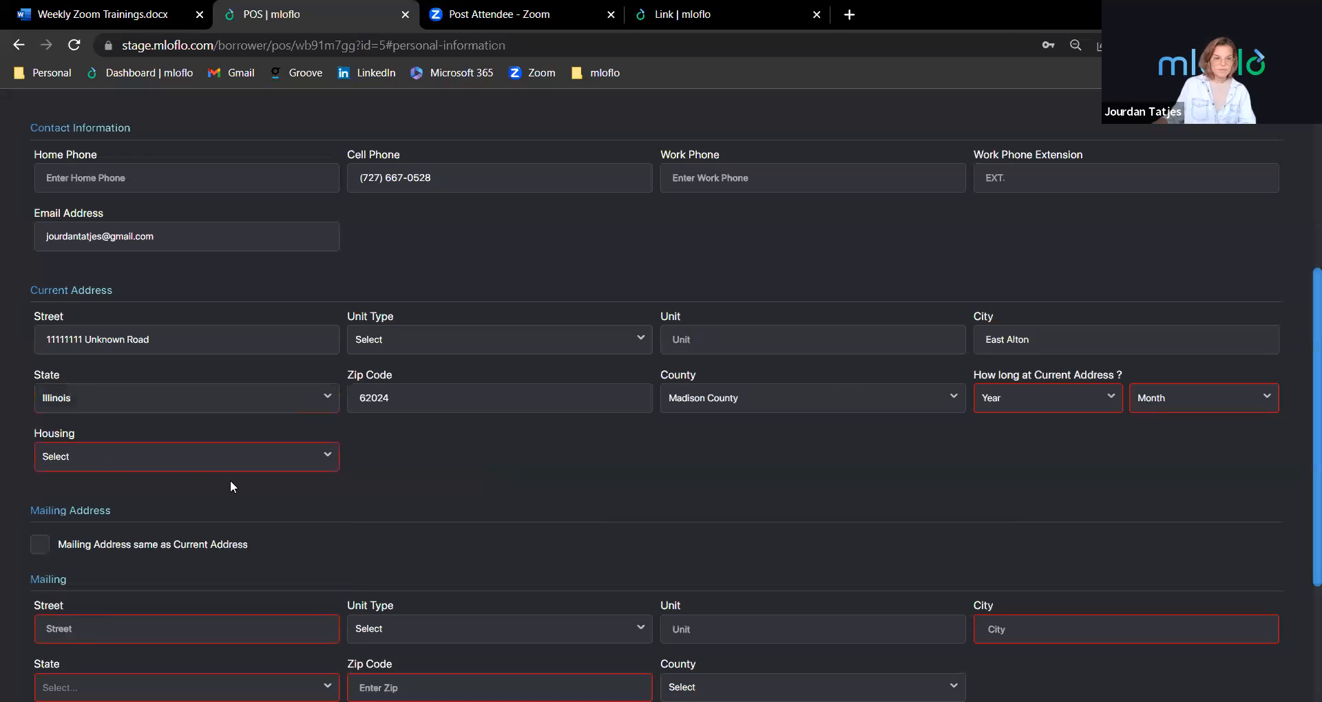
left_click(182, 468)
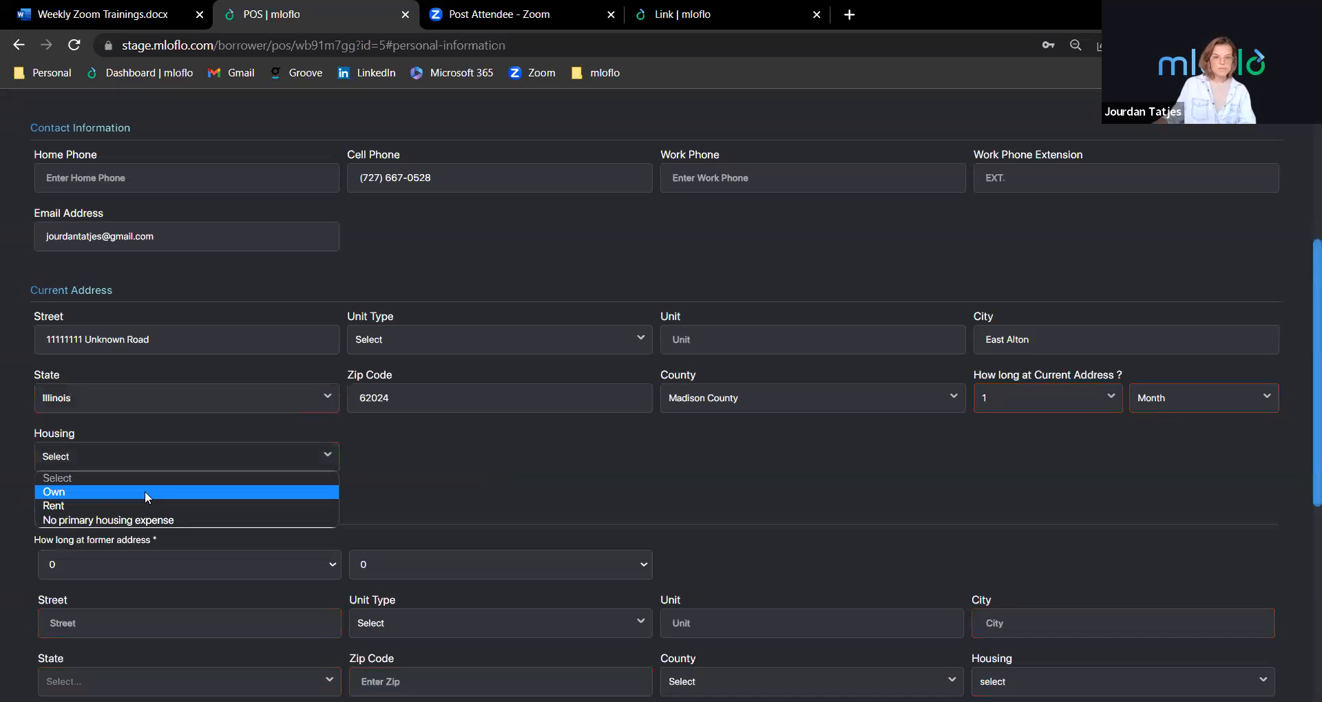
left_click(145, 490)
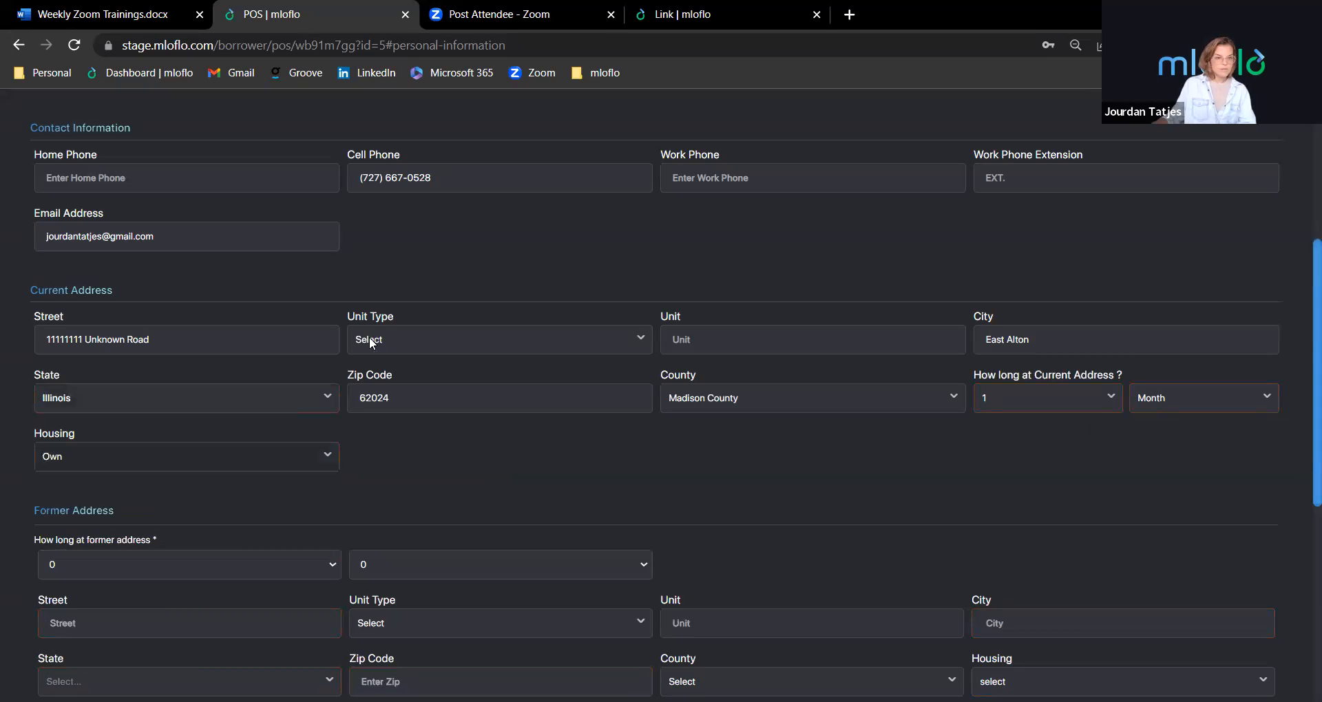
scroll(369, 337, "down", 5)
scroll(303, 308, "up", 4)
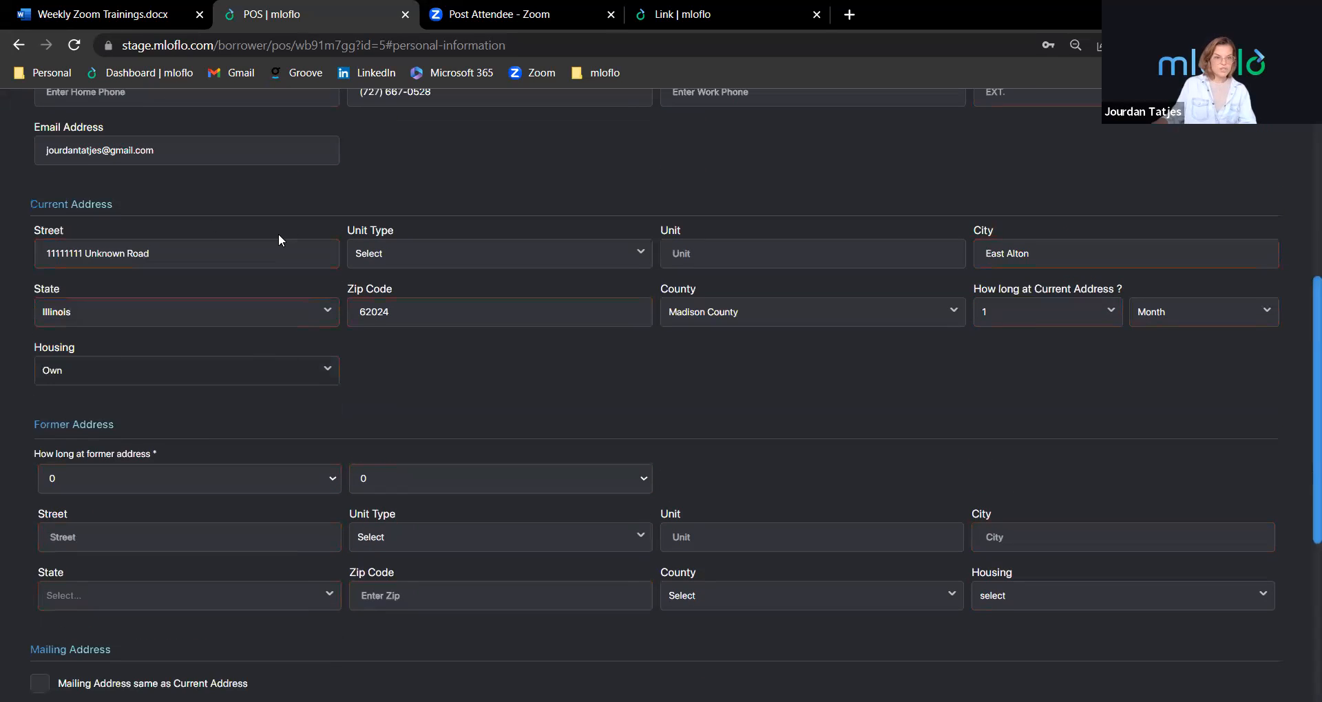
scroll(196, 340, "down", 5)
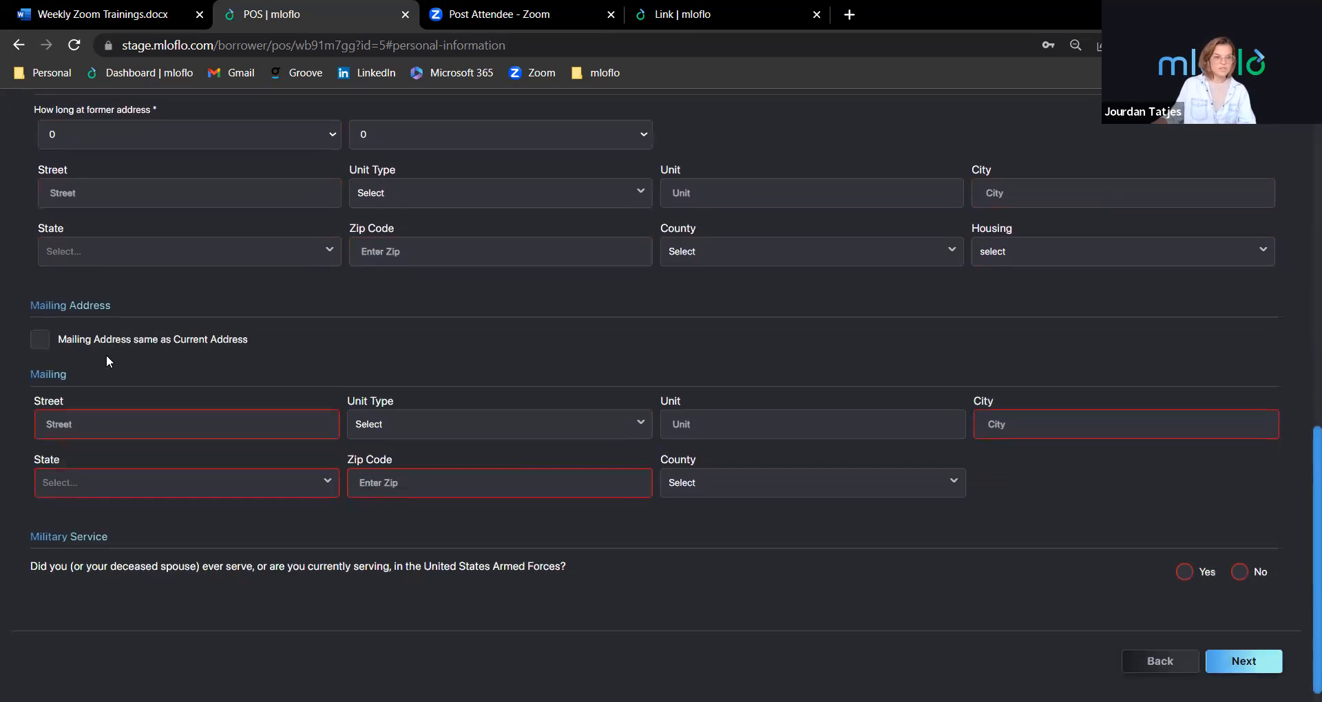
Step: Make the mailing address match the current one, answer no to military service, and submit
left_click(40, 339)
scroll(232, 412, "up", 2)
scroll(207, 407, "down", 3)
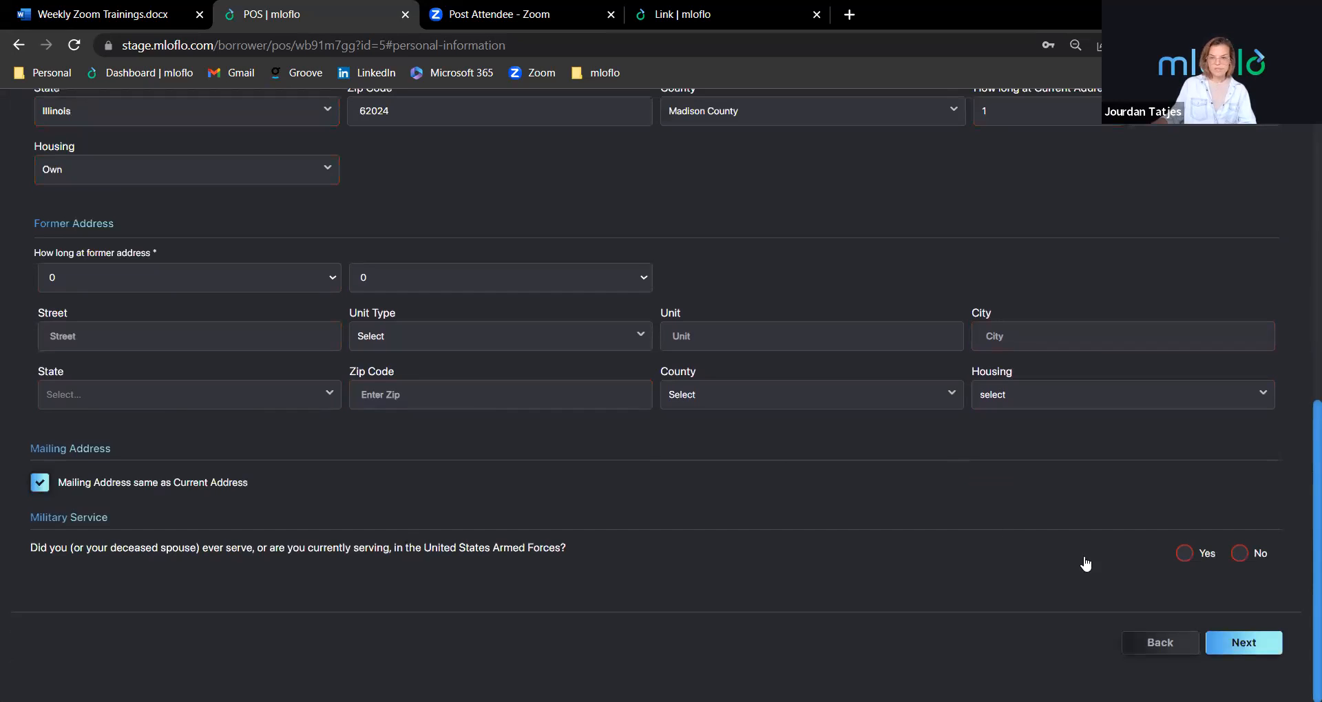
left_click(1240, 553)
left_click(1255, 642)
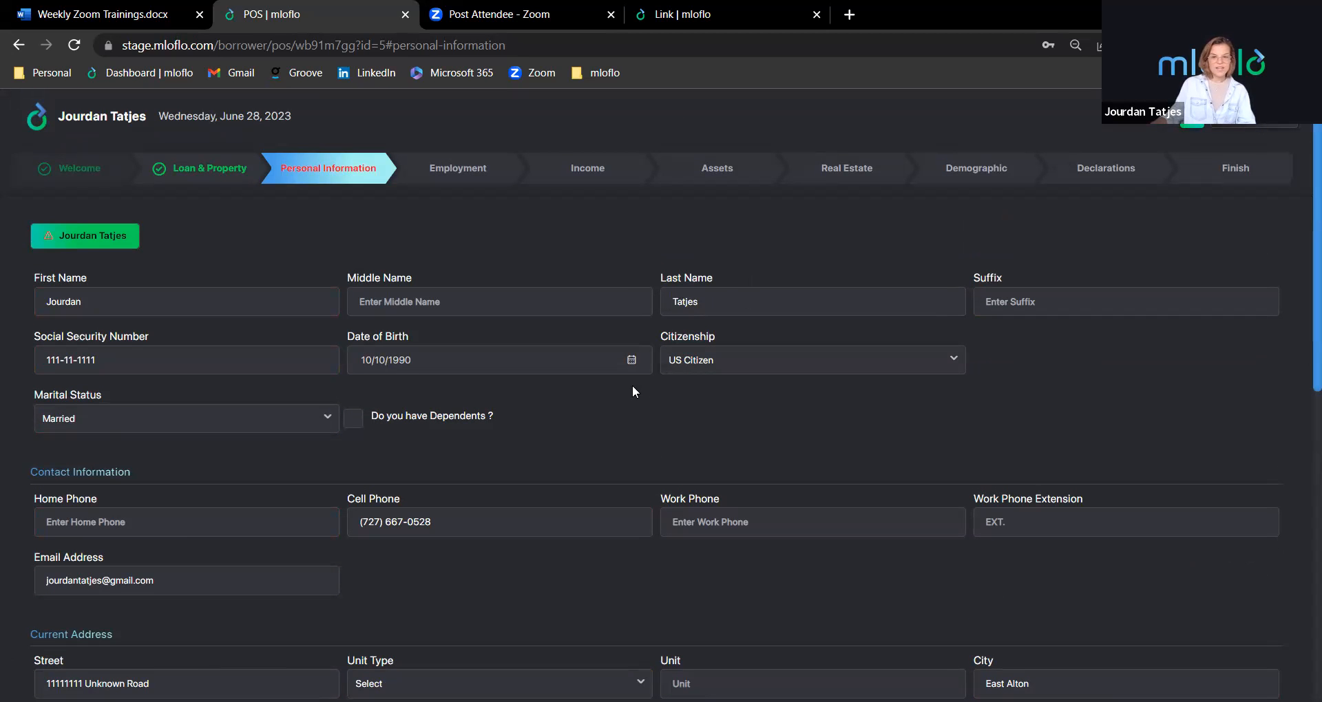
Step: Bring up the years-at-former-address choices after the missing-fields warning
scroll(620, 389, "down", 2)
scroll(266, 380, "down", 5)
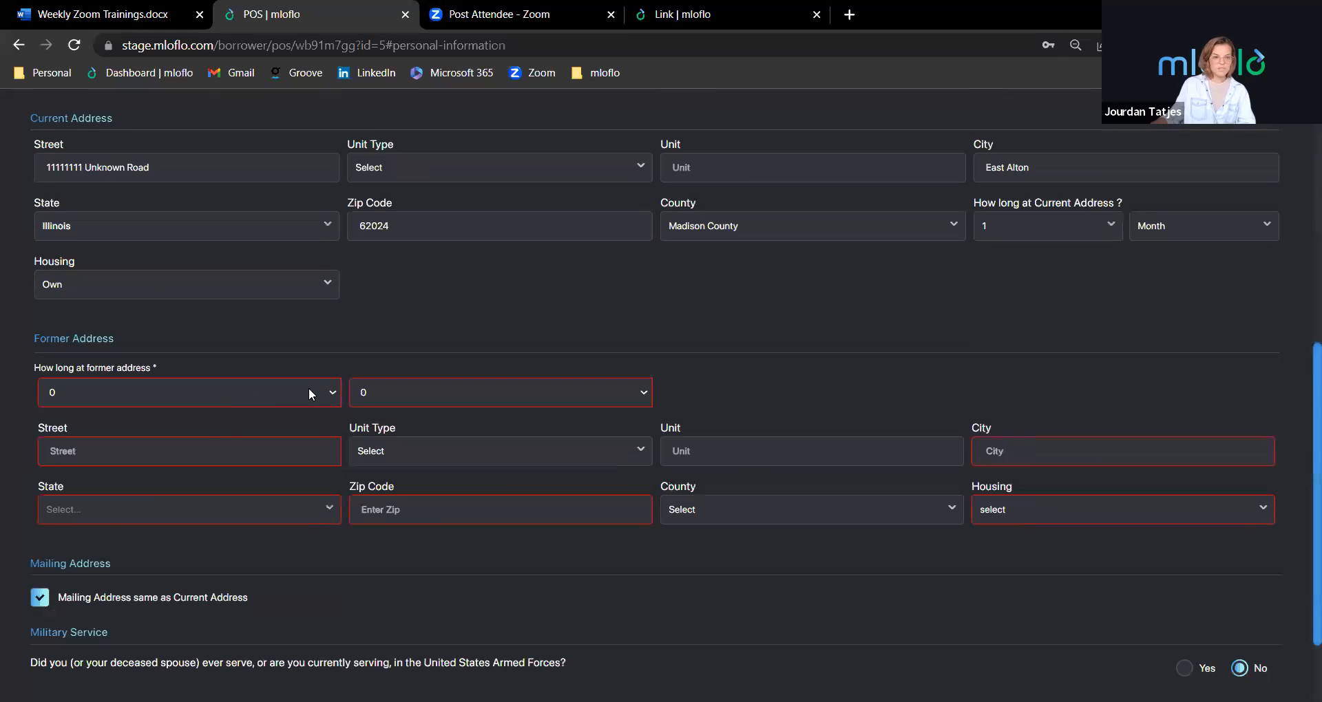
scroll(131, 427, "up", 1)
left_click(142, 490)
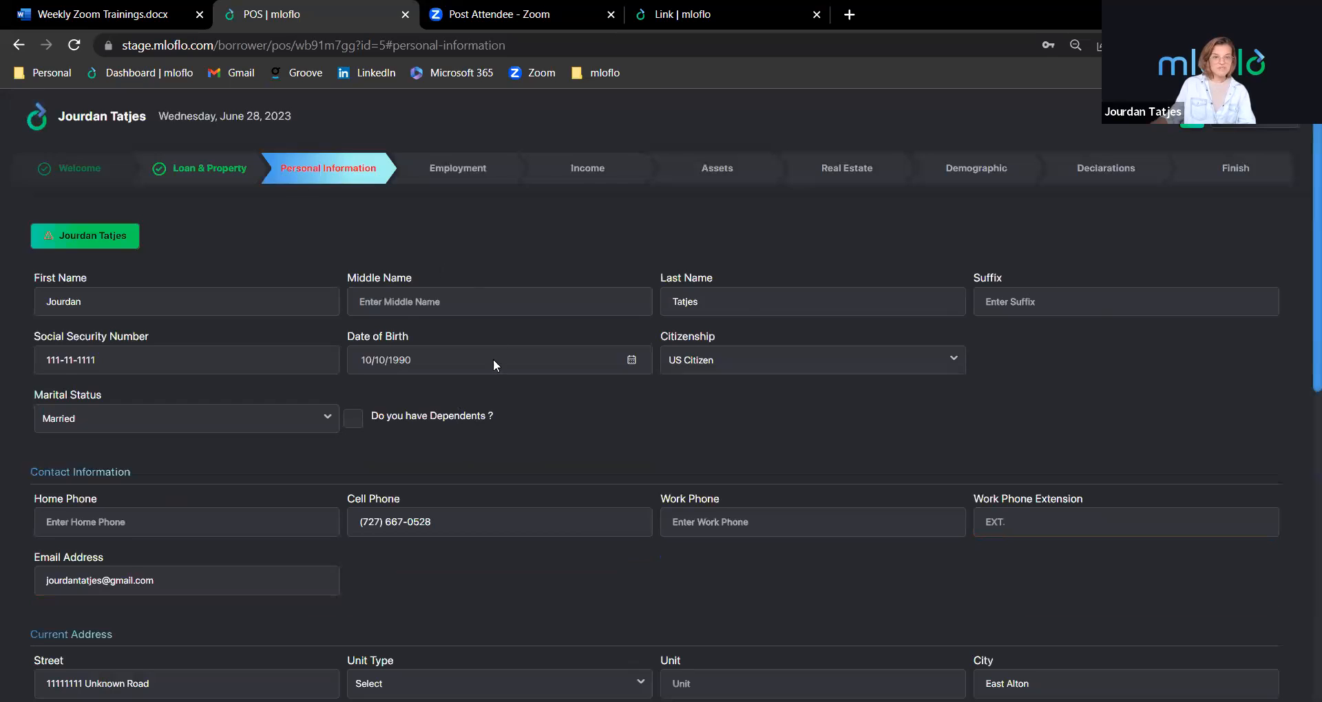
scroll(493, 358, "down", 8)
left_click(174, 278)
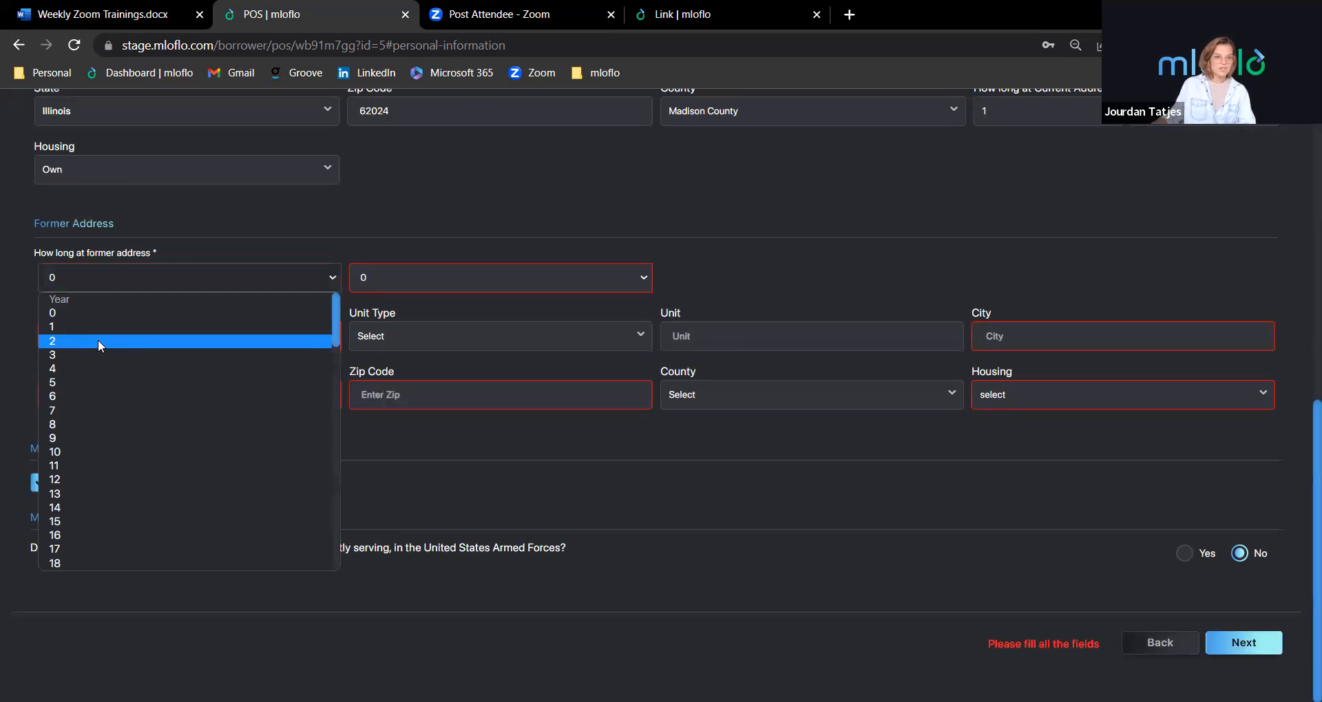
left_click(98, 341)
left_click(433, 279)
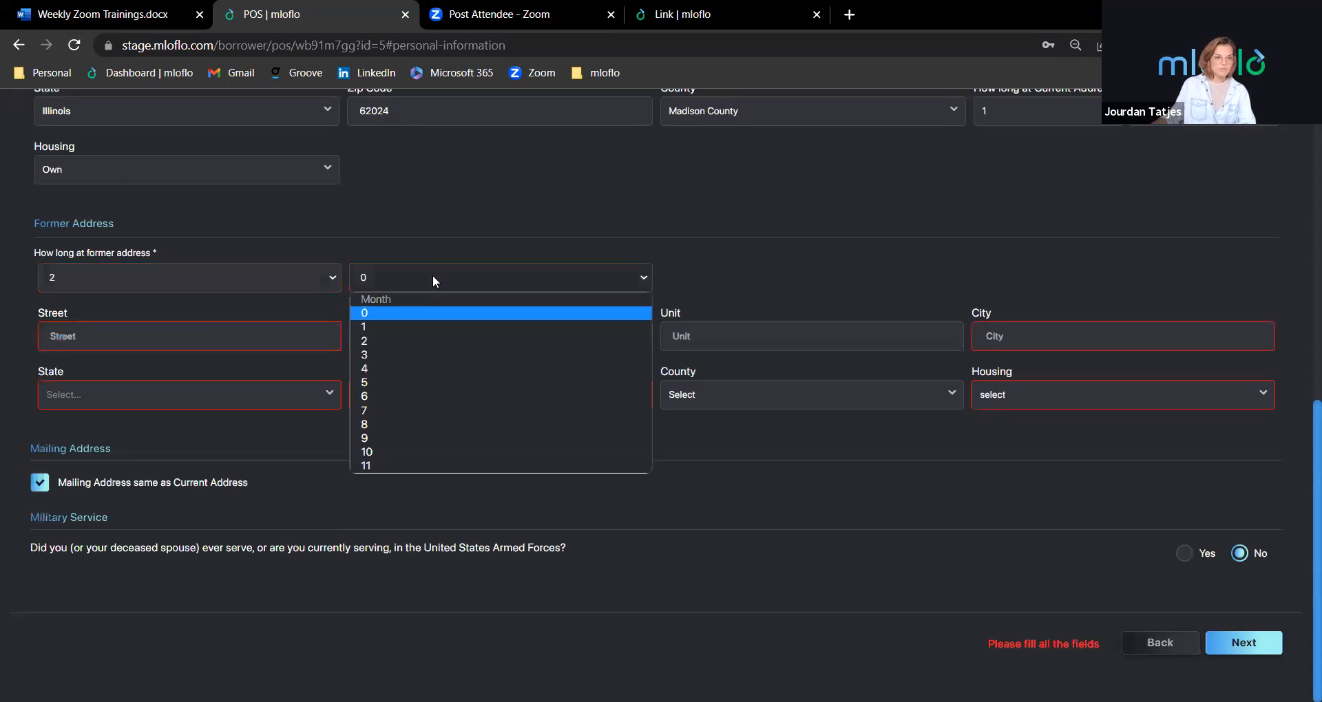
left_click(205, 324)
type("1111")
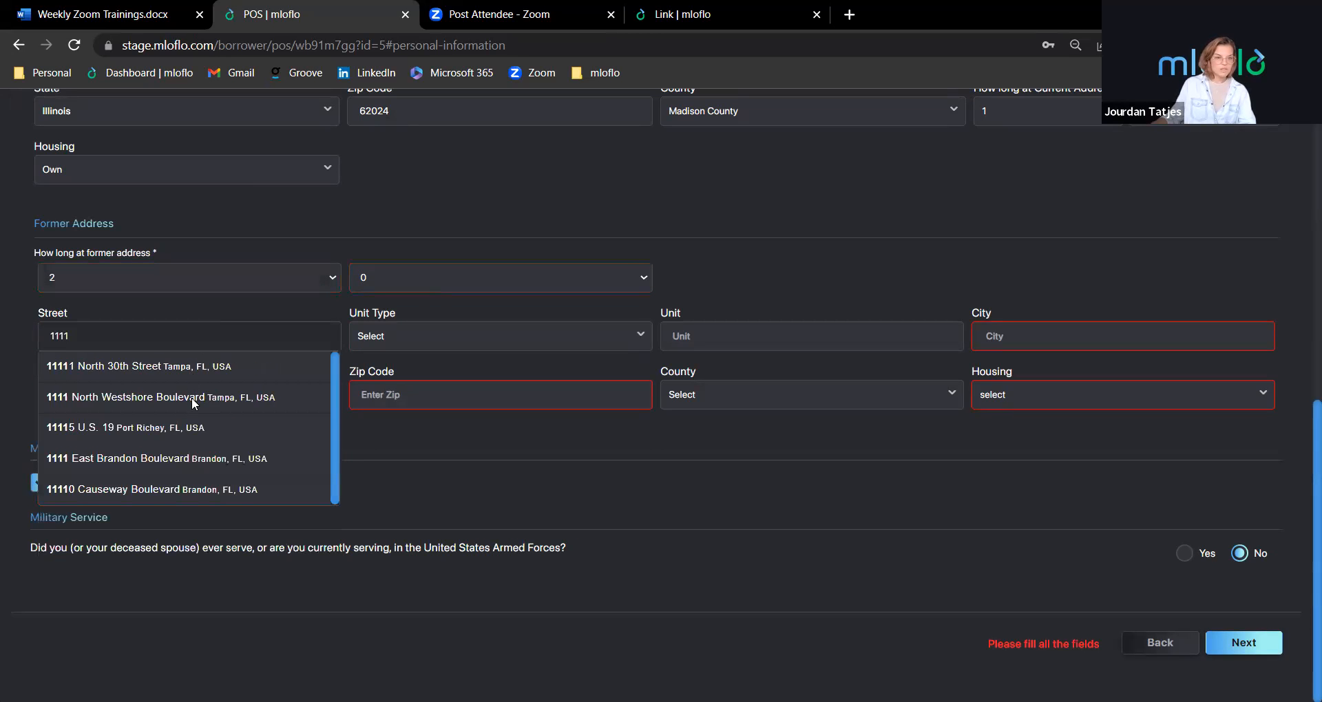
left_click(192, 398)
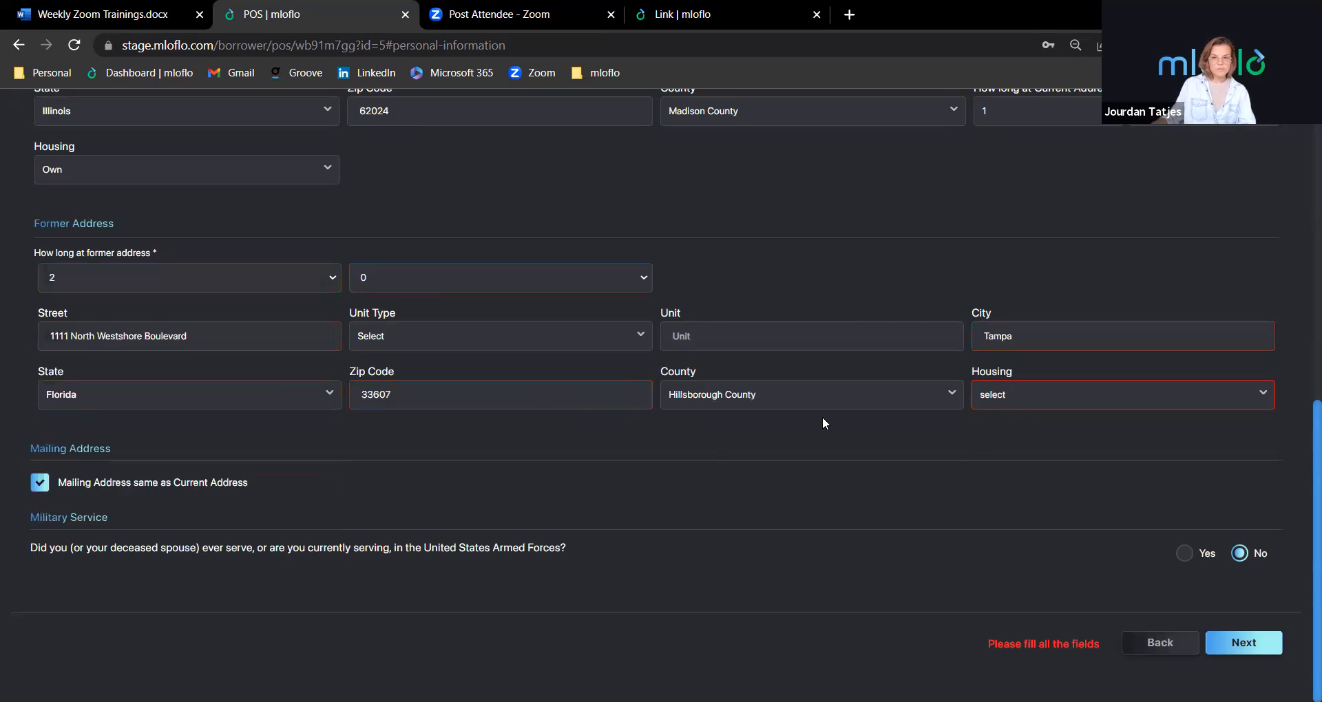
Step: Set the former address housing to Own and continue to Employment
left_click(1017, 406)
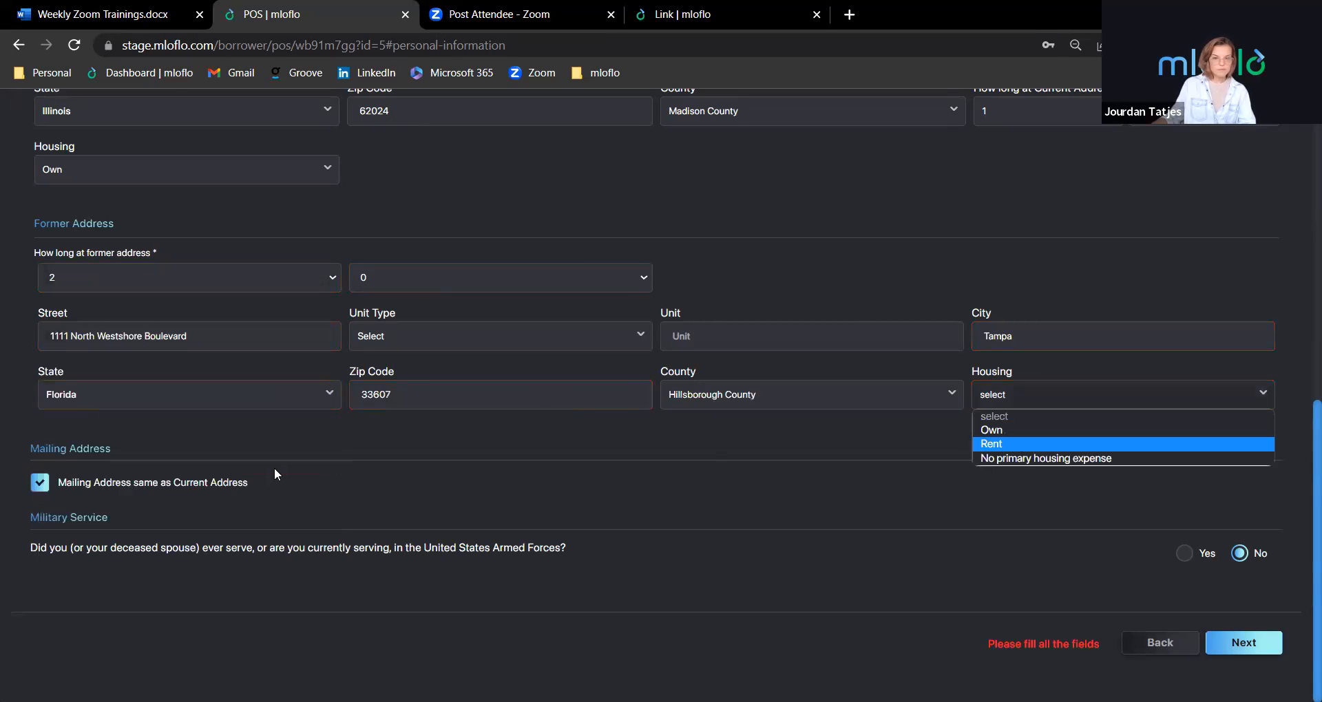
left_click(984, 402)
left_click(992, 431)
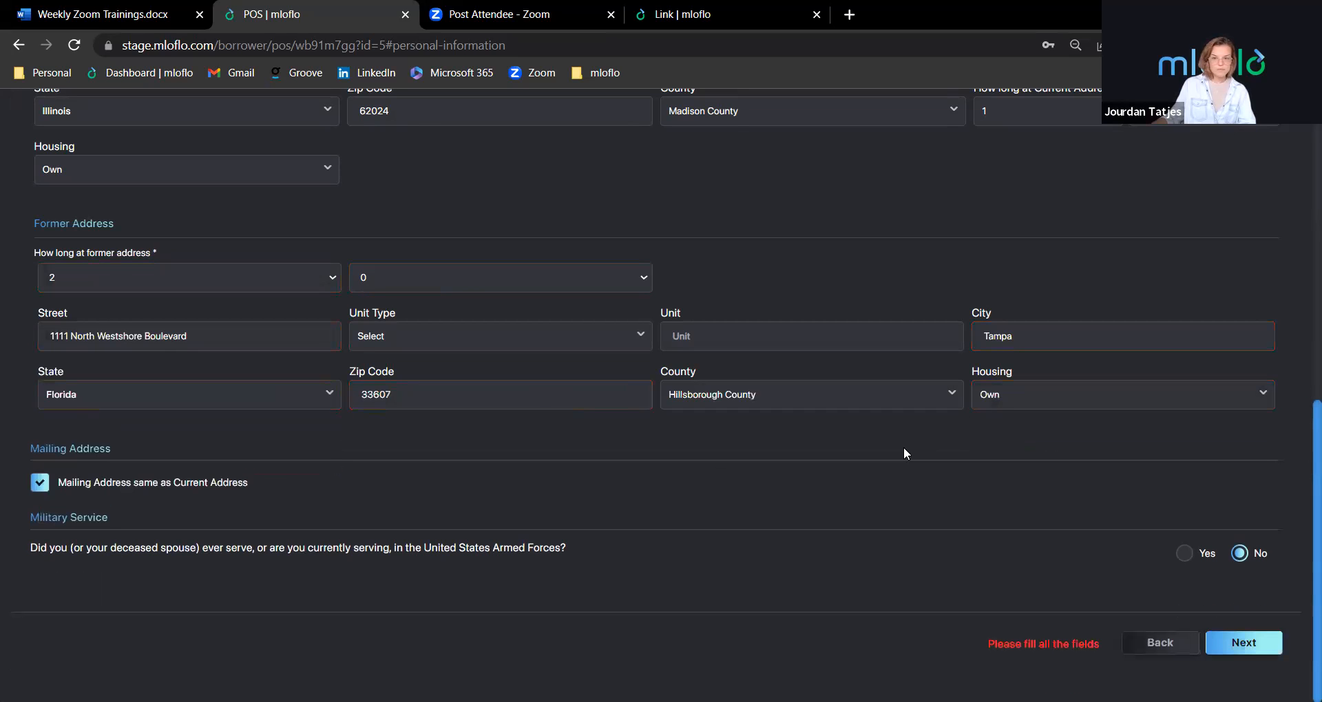
left_click(1254, 646)
scroll(481, 321, "up", 2)
scroll(475, 325, "down", 2)
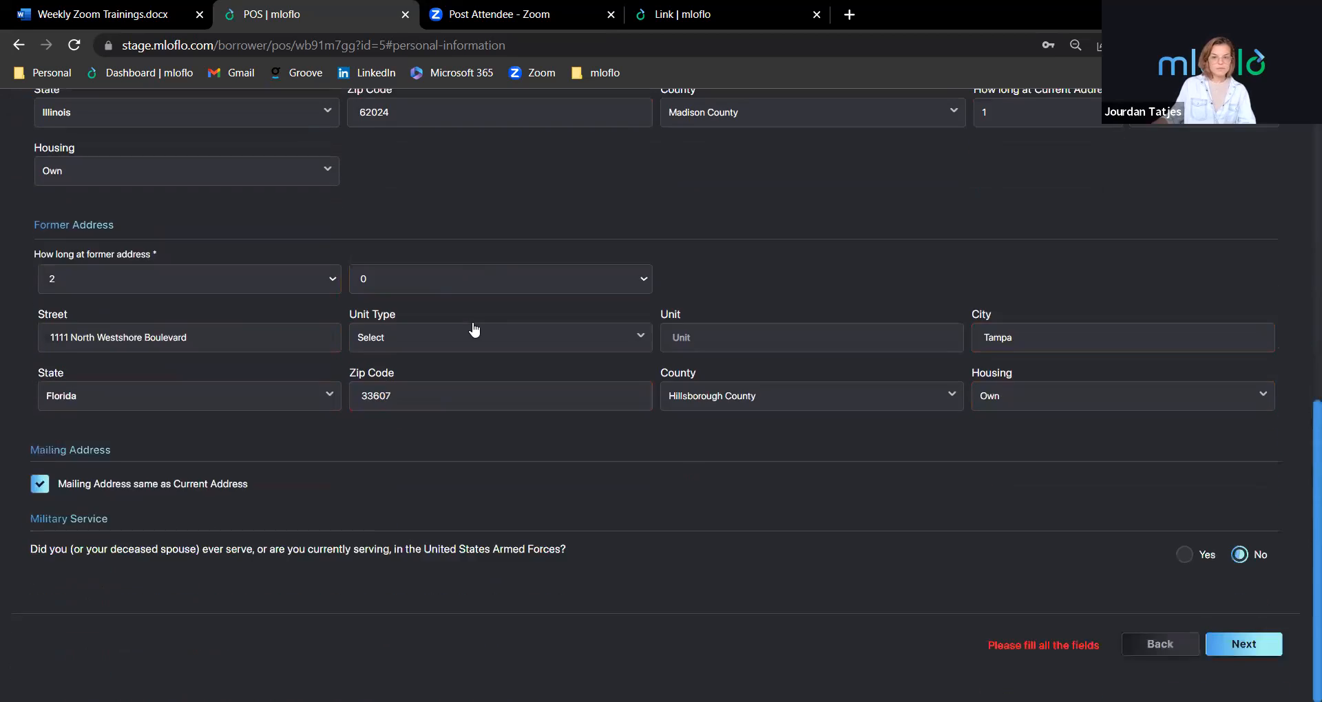
scroll(475, 325, "up", 5)
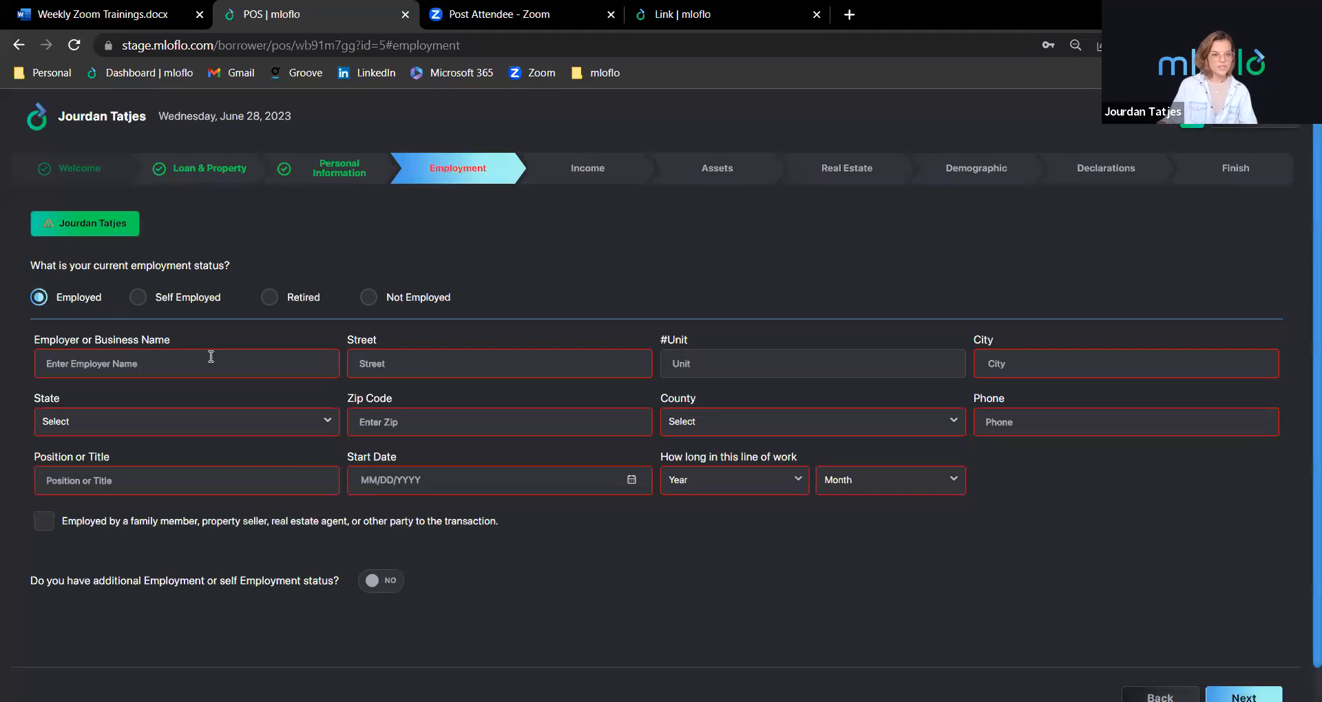
Step: Try the Self Employed, Retired and Not Employed statuses, settling on Self Employed
left_click(180, 299)
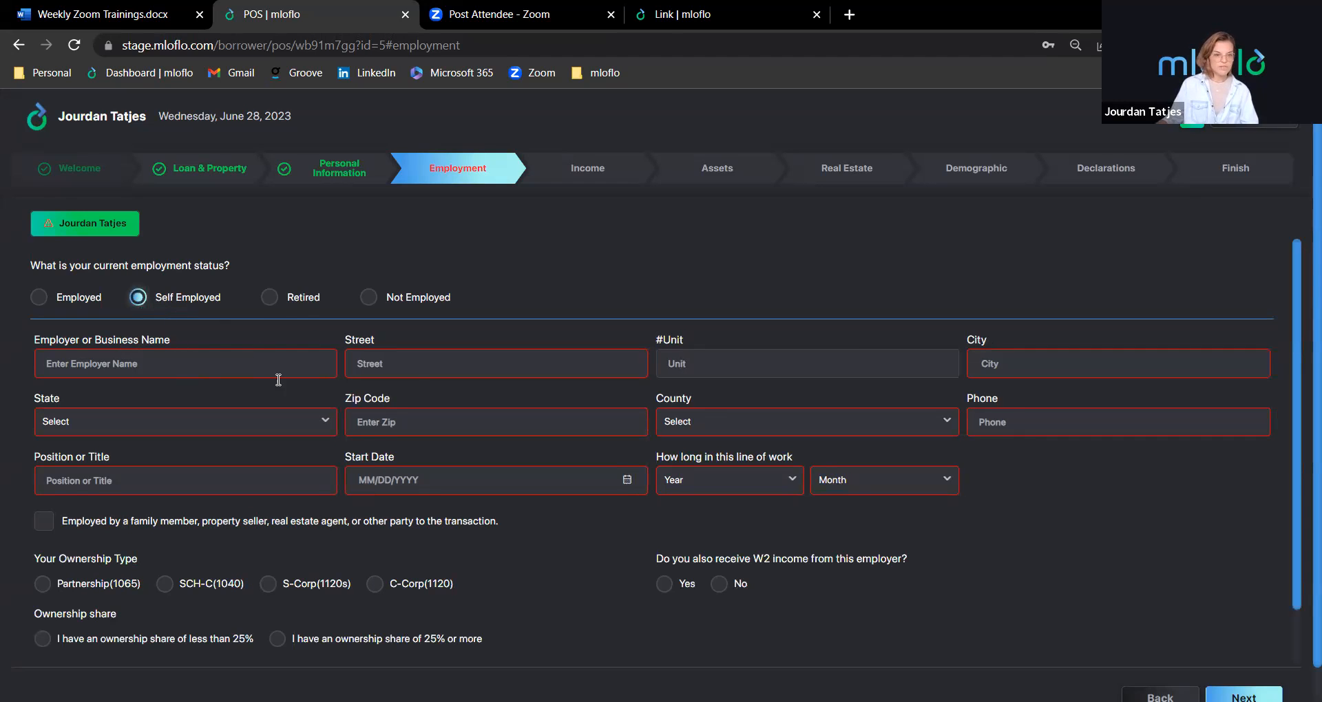
left_click(303, 298)
scroll(583, 424, "down", 1)
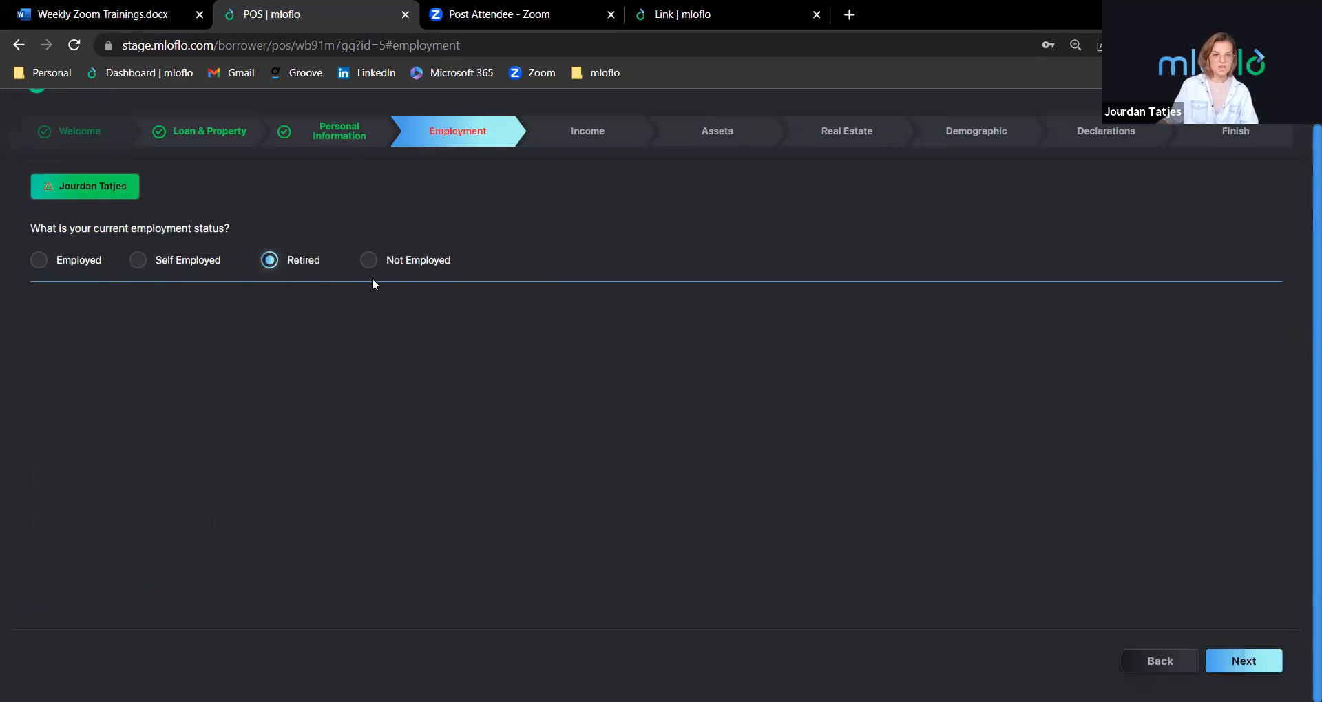
left_click(371, 261)
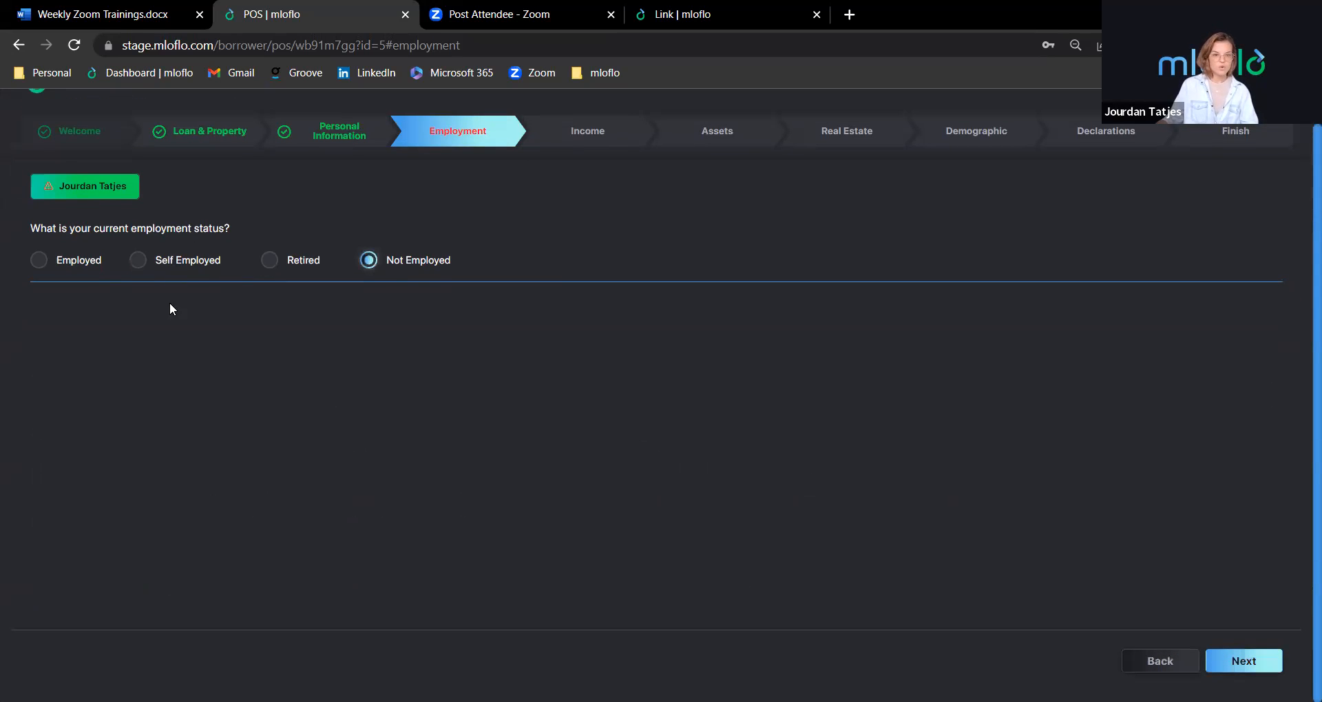
left_click(140, 260)
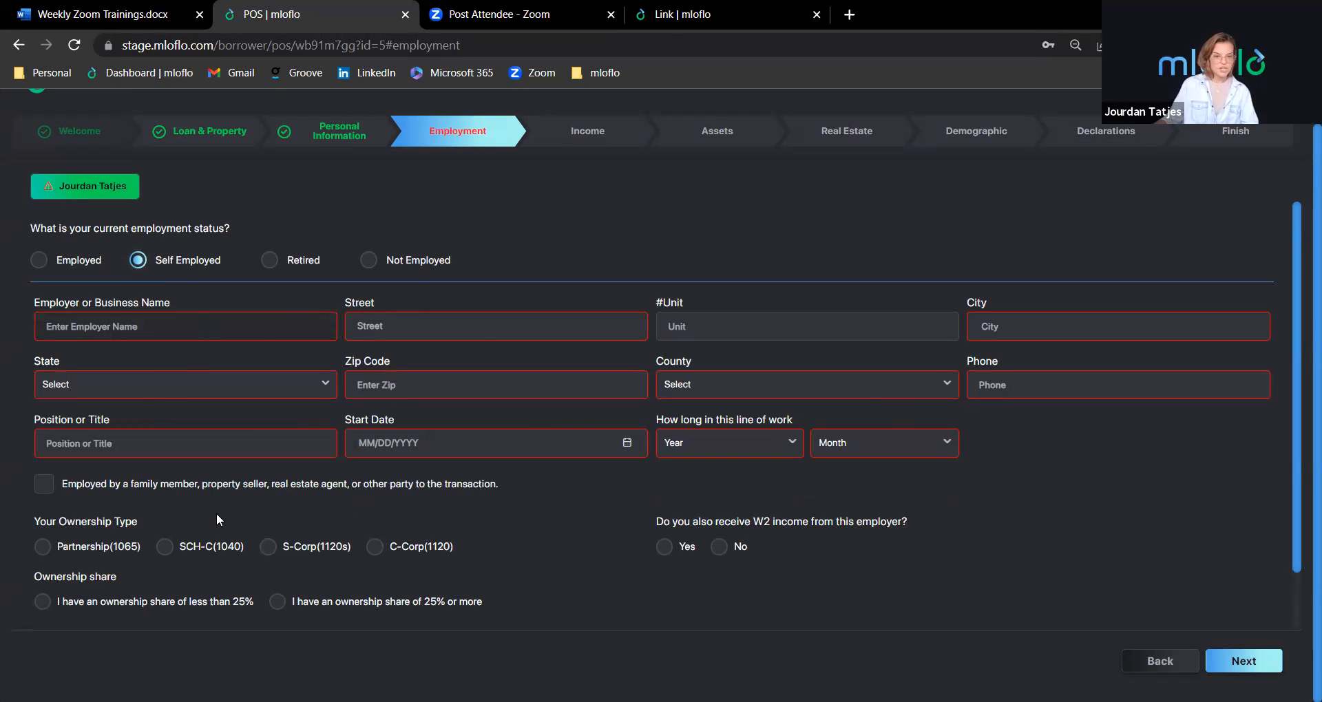
scroll(166, 497, "down", 1)
Step: Try each ownership type and settle on SCH-C(1040)
left_click(42, 481)
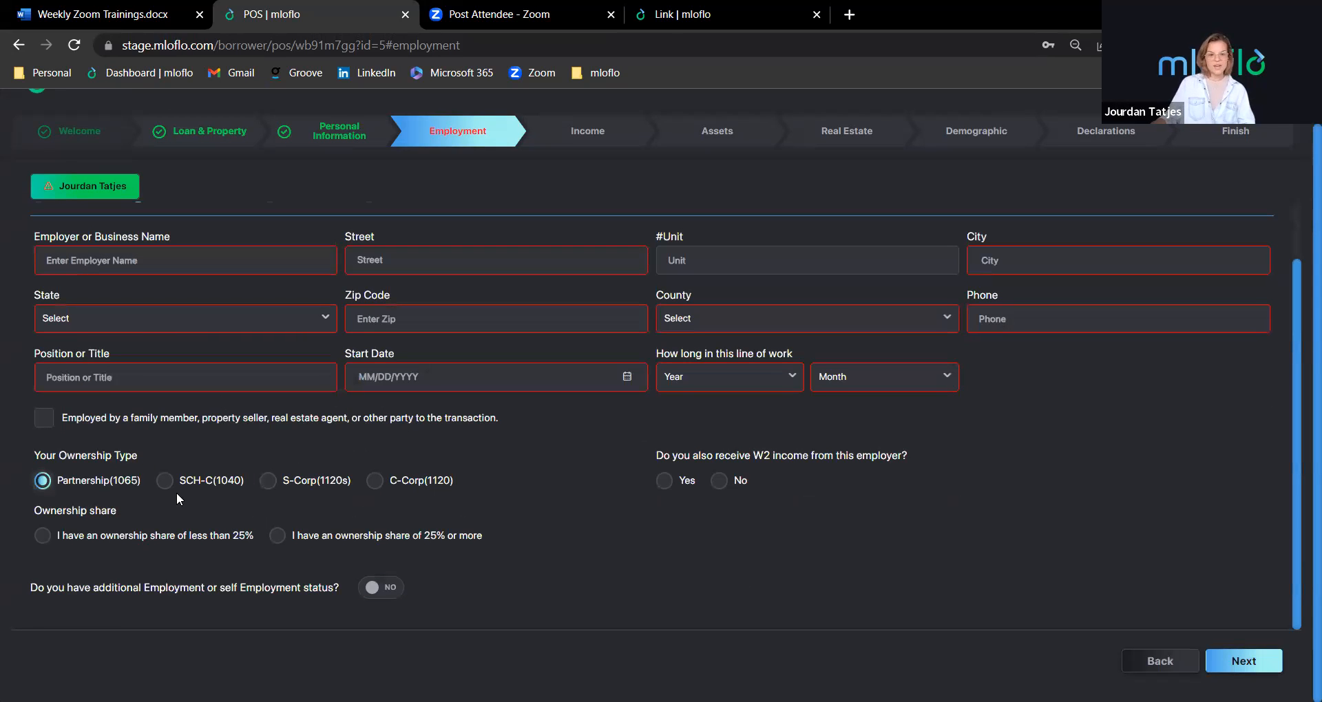
left_click(189, 481)
left_click(306, 480)
left_click(430, 480)
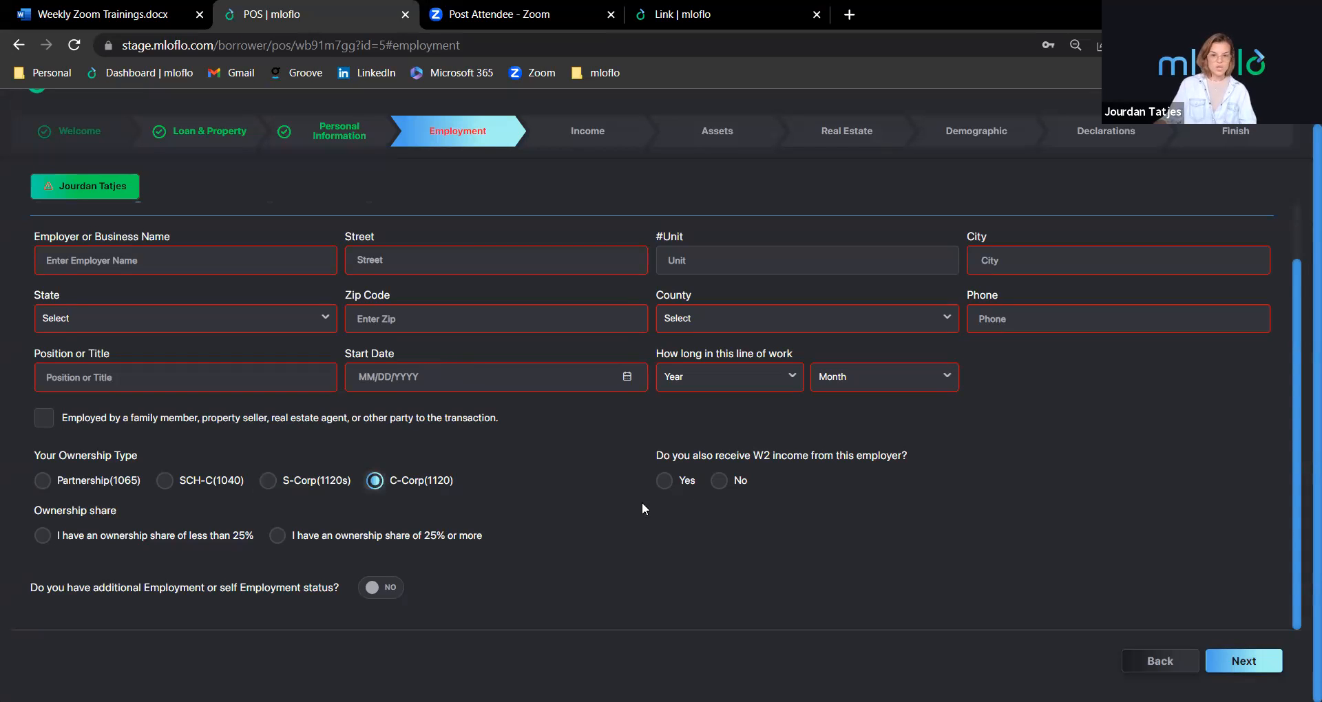
left_click(268, 483)
left_click(162, 484)
left_click(92, 484)
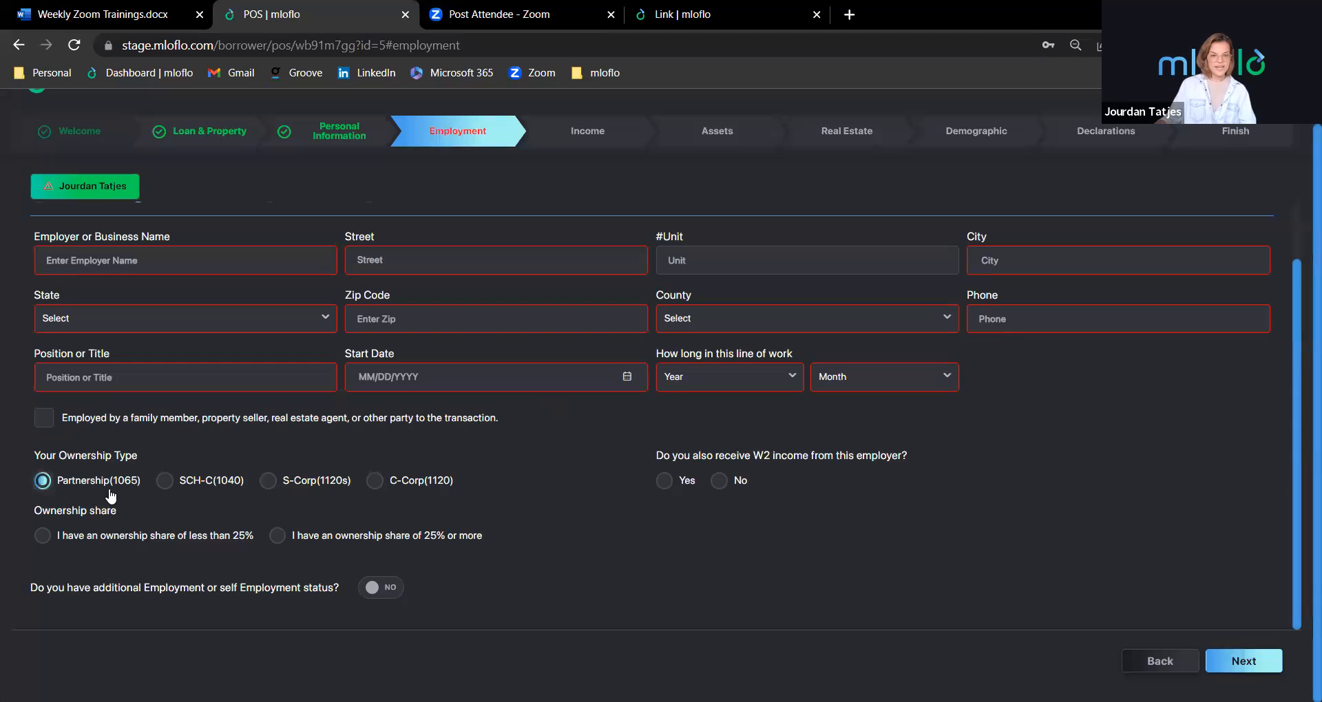
left_click(204, 484)
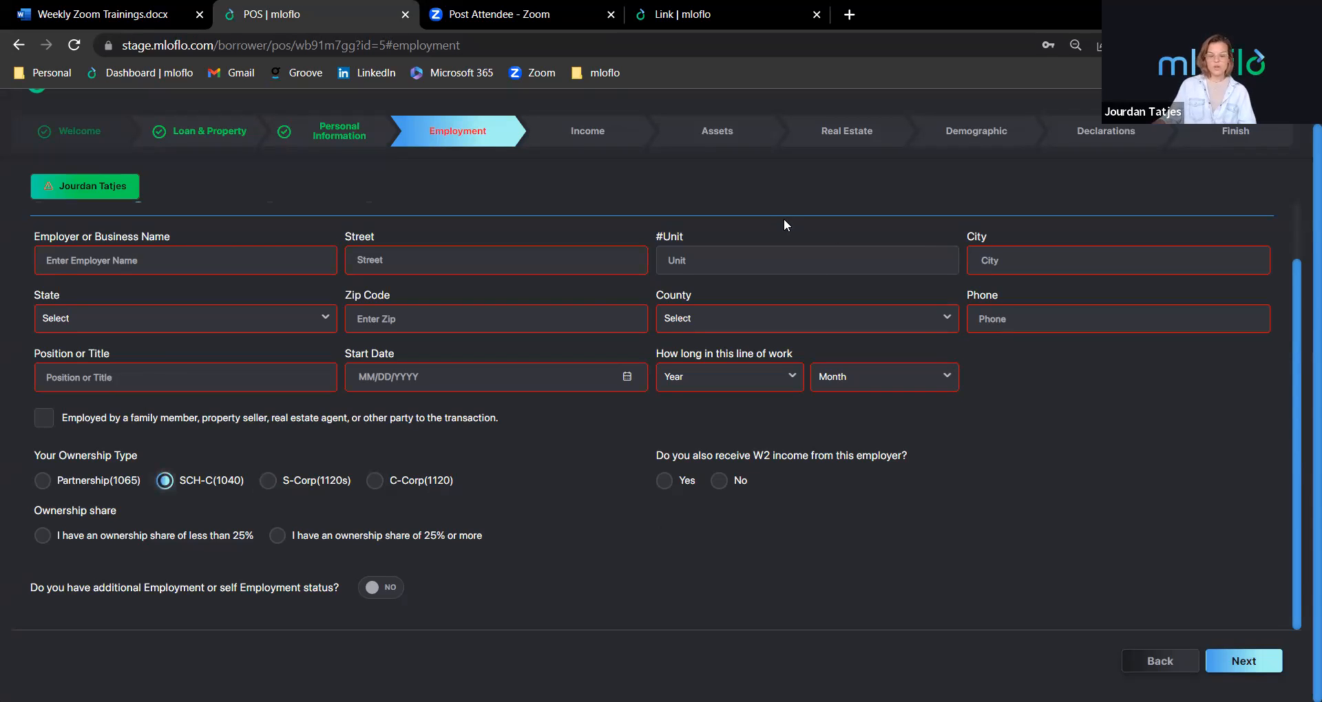
left_click(163, 481)
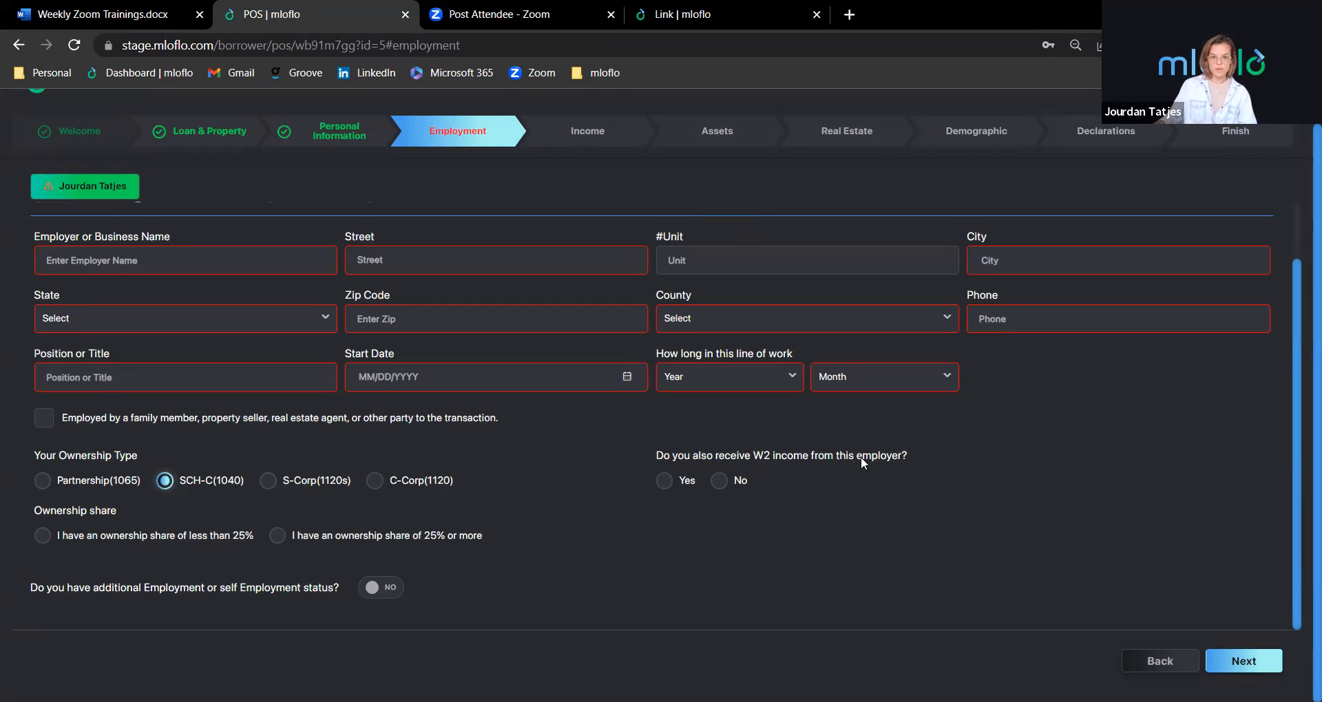
Step: Answer yes to W2 income, pick 25% or more ownership, and toggle additional employment
left_click(687, 482)
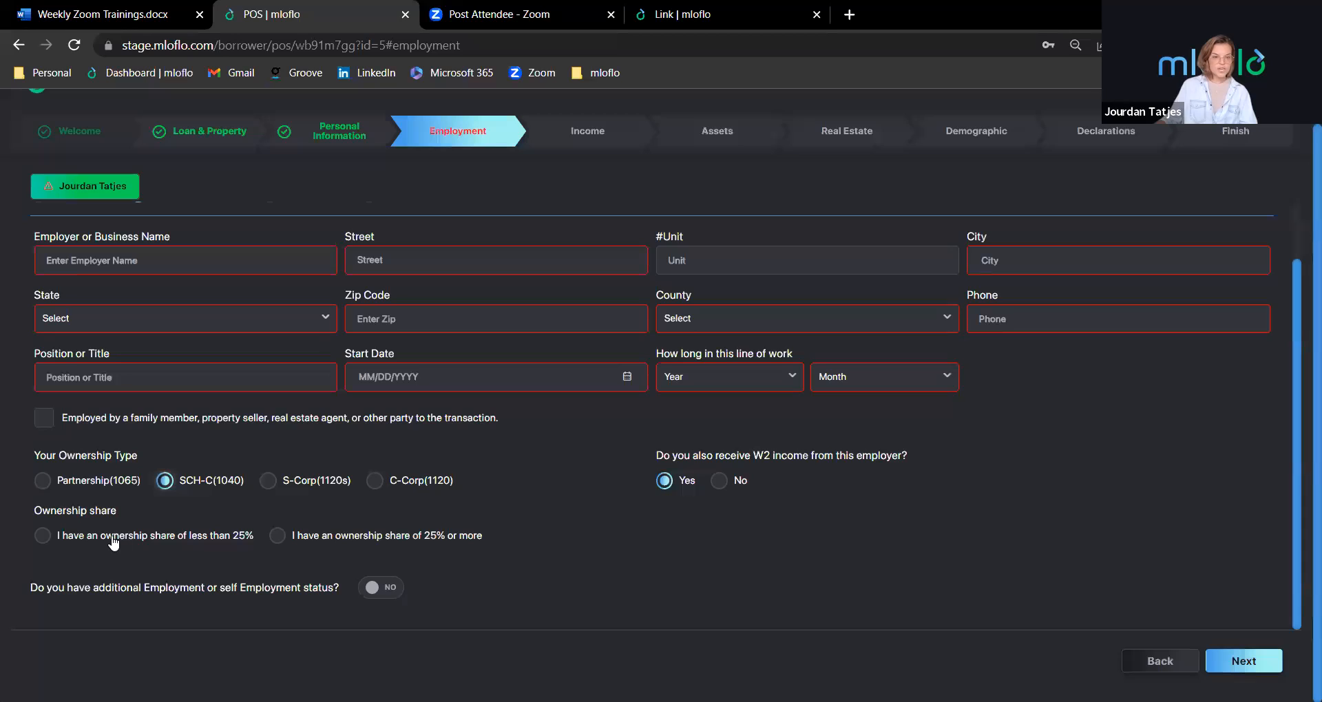
left_click(148, 536)
left_click(288, 537)
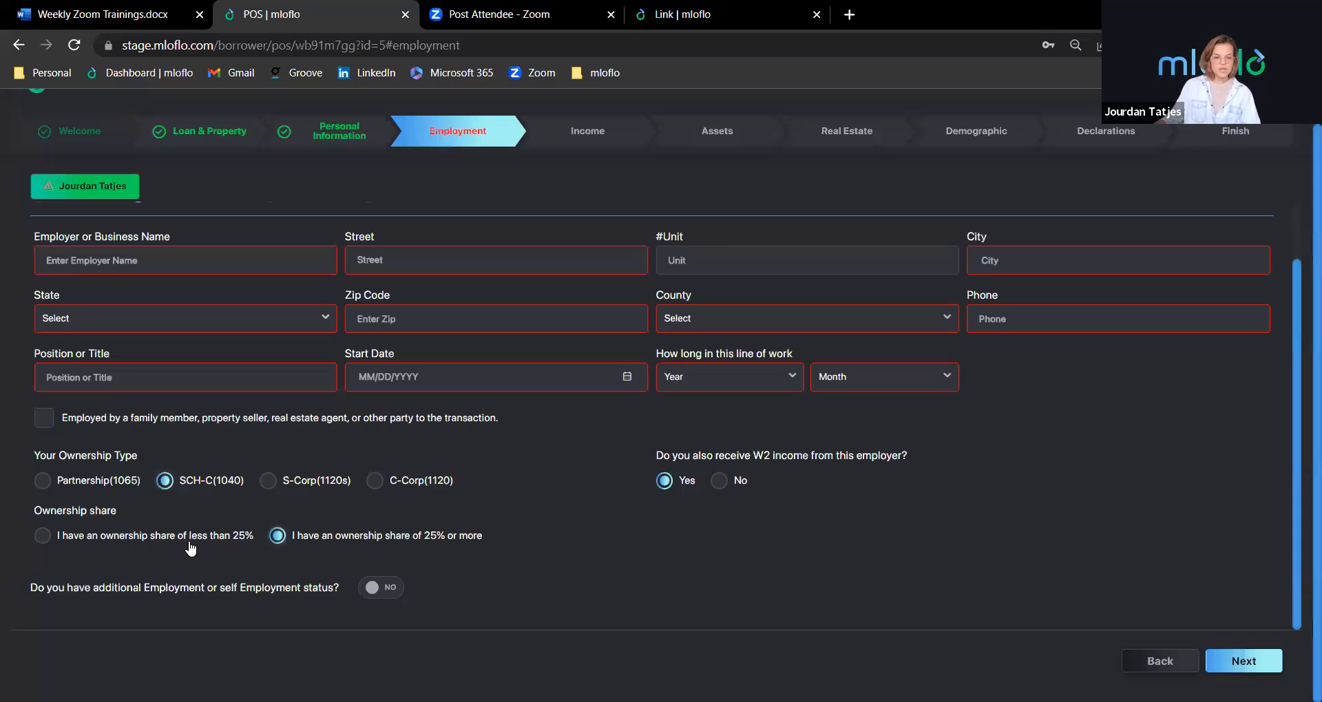
left_click(94, 545)
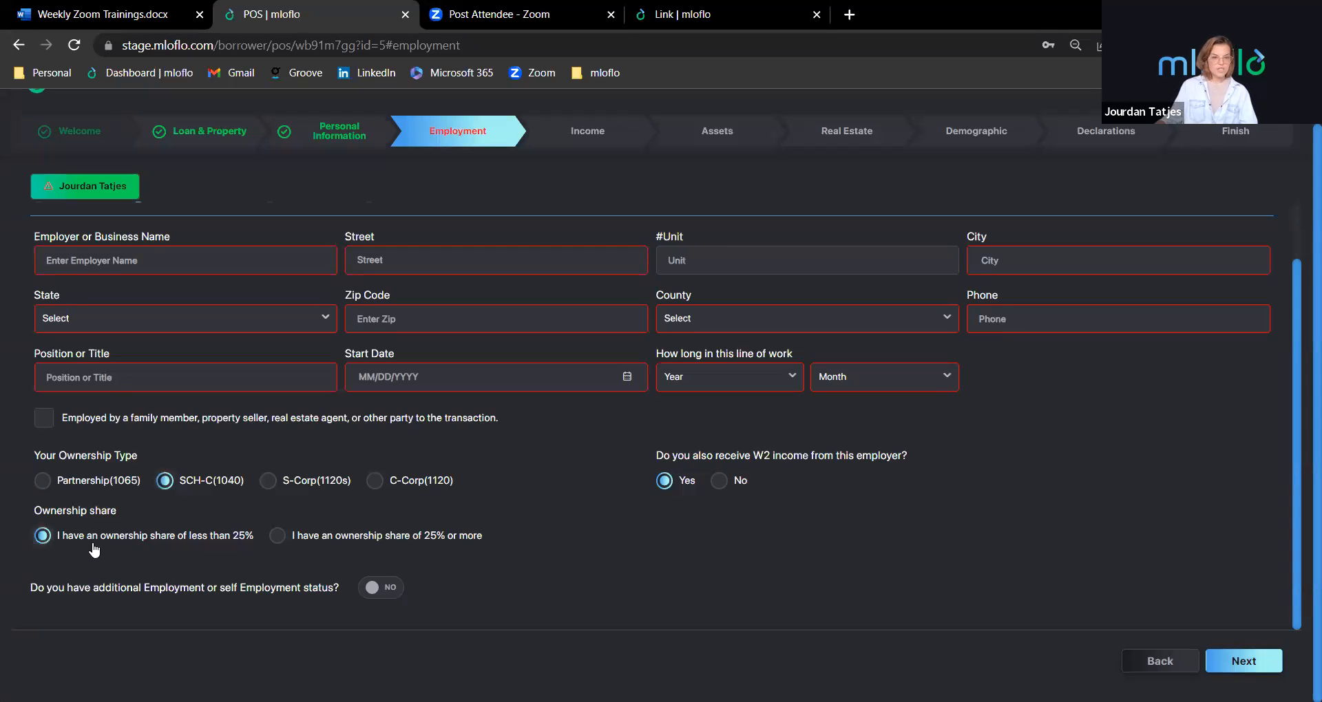
left_click(323, 539)
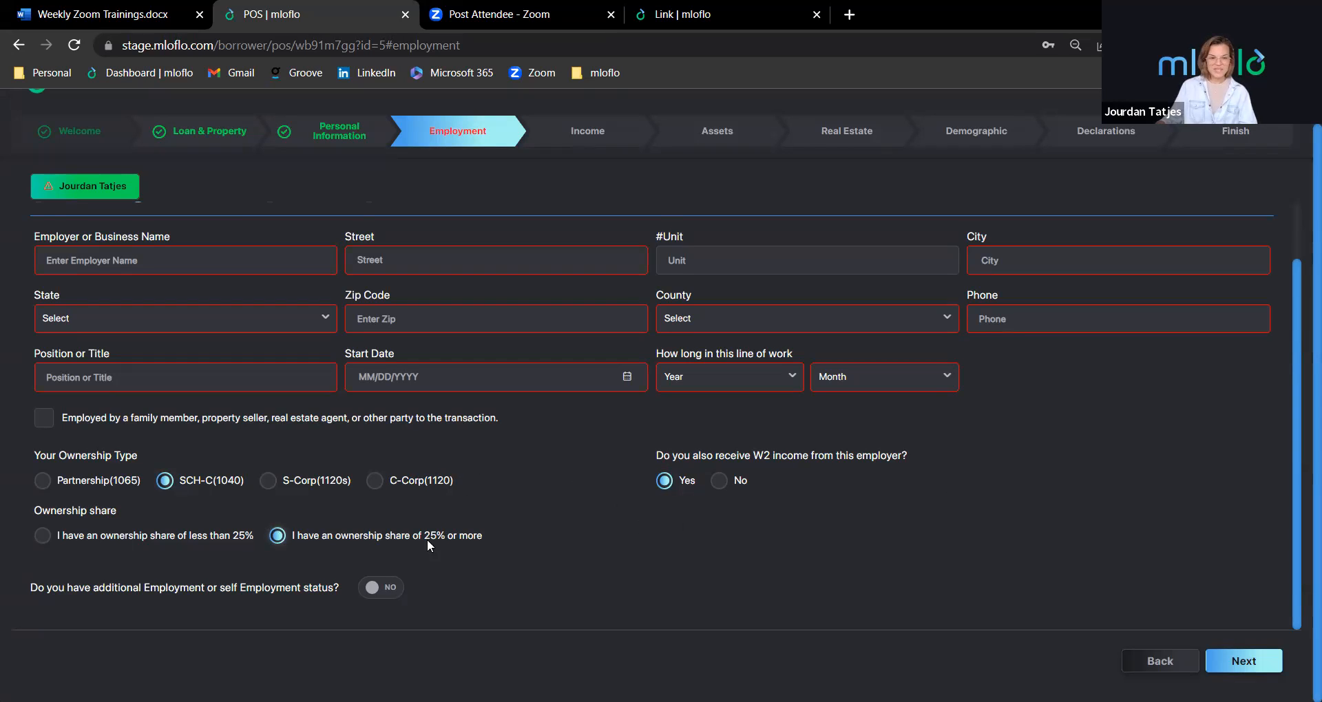
left_click(381, 588)
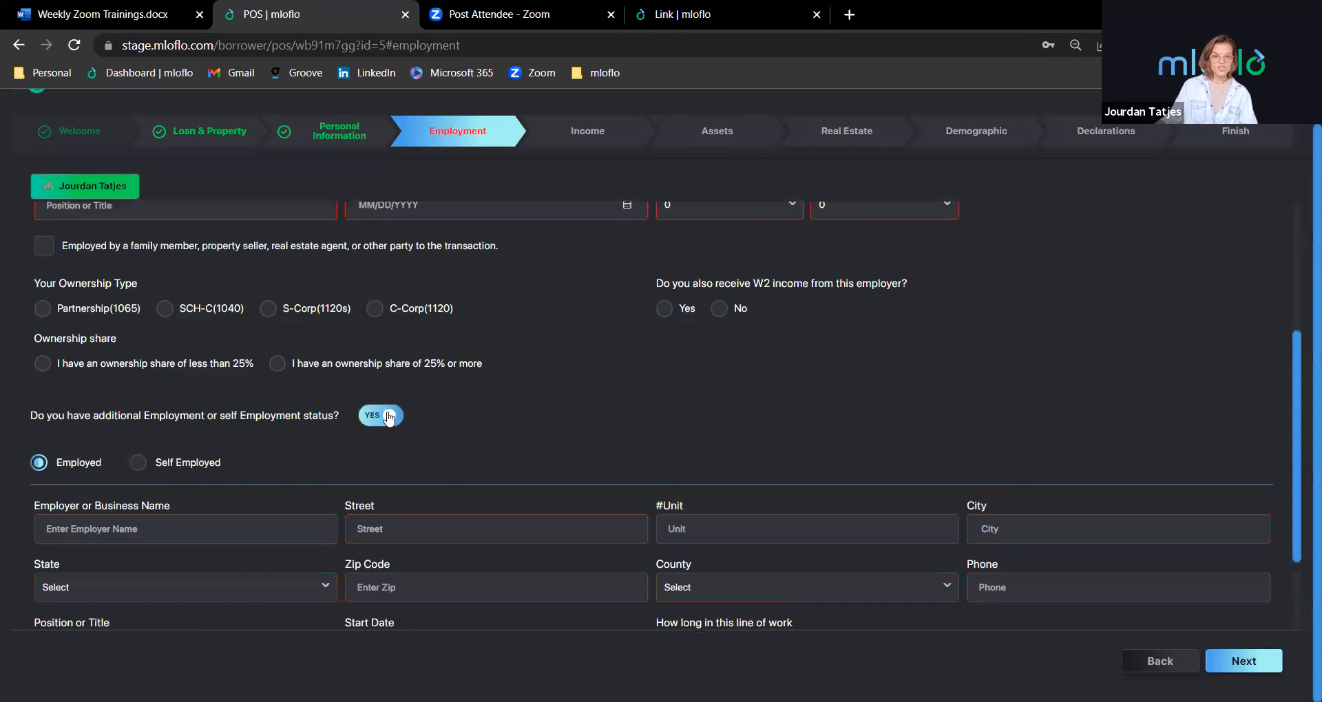
left_click(388, 416)
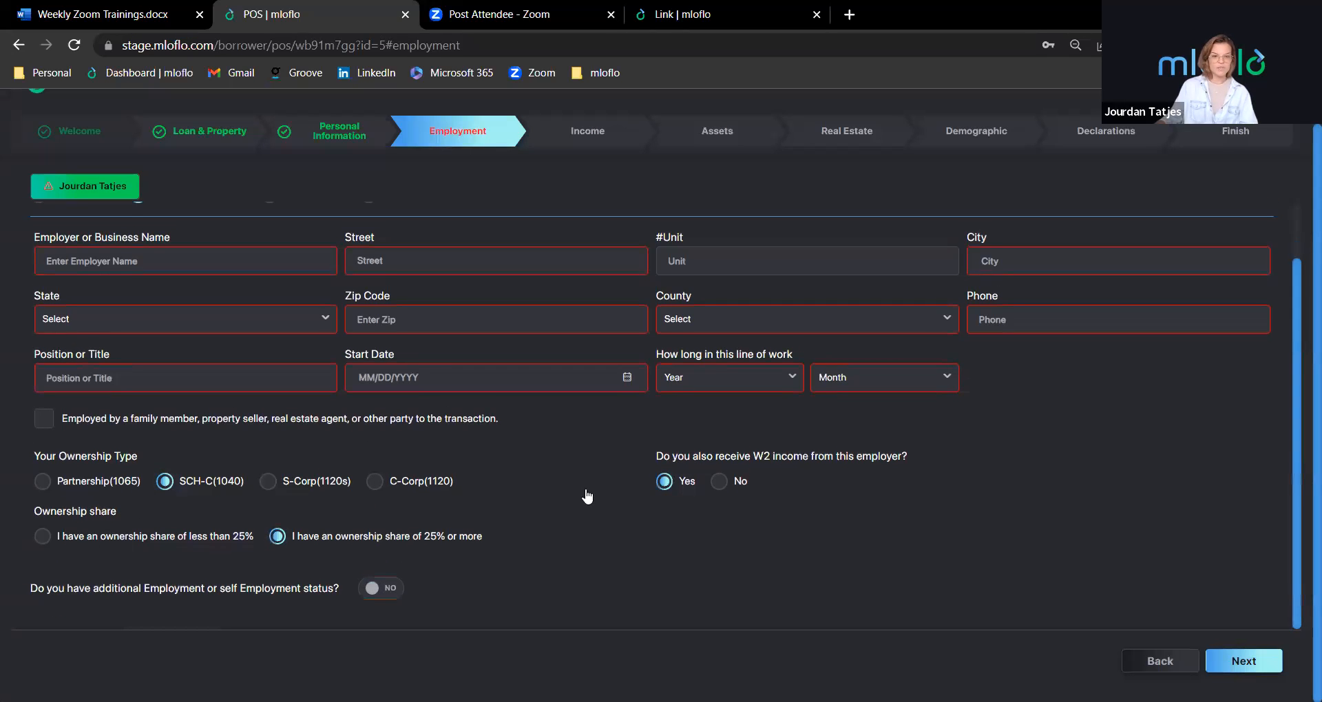
Step: Switch the current employment status to Retired
scroll(585, 494, "up", 1)
left_click(317, 263)
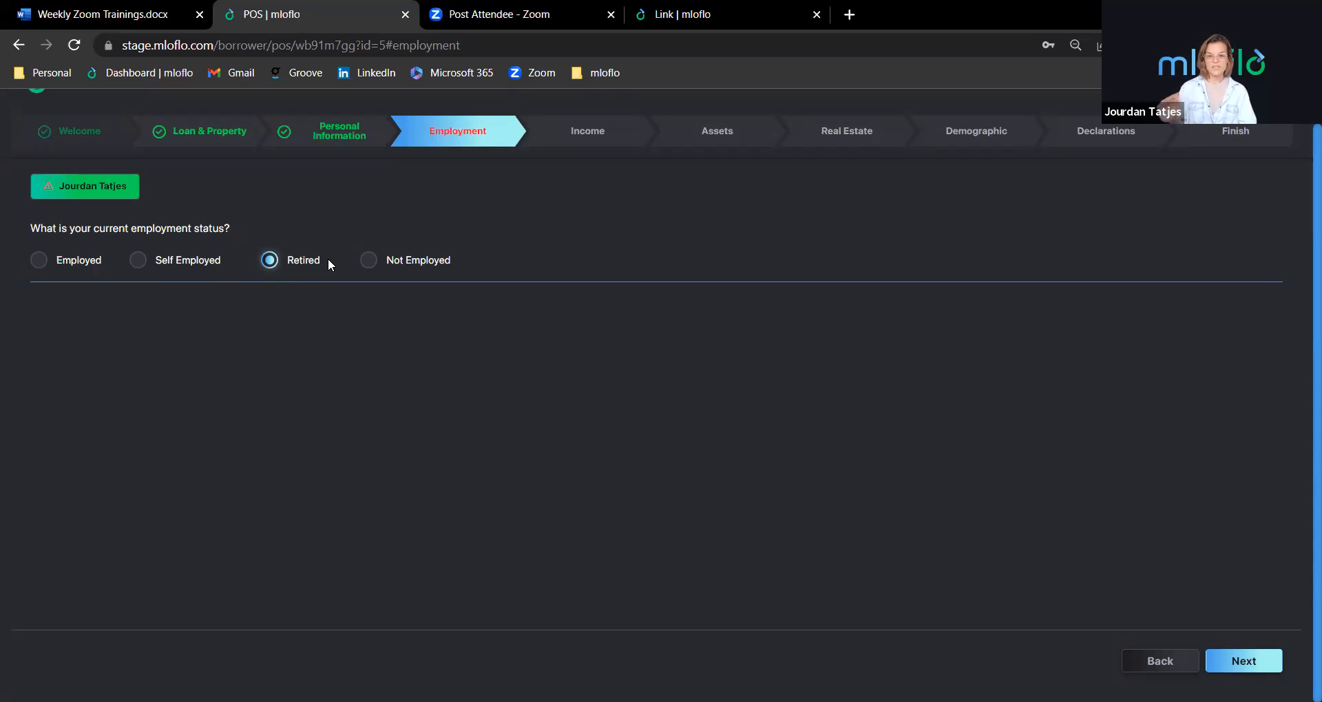
left_click(89, 267)
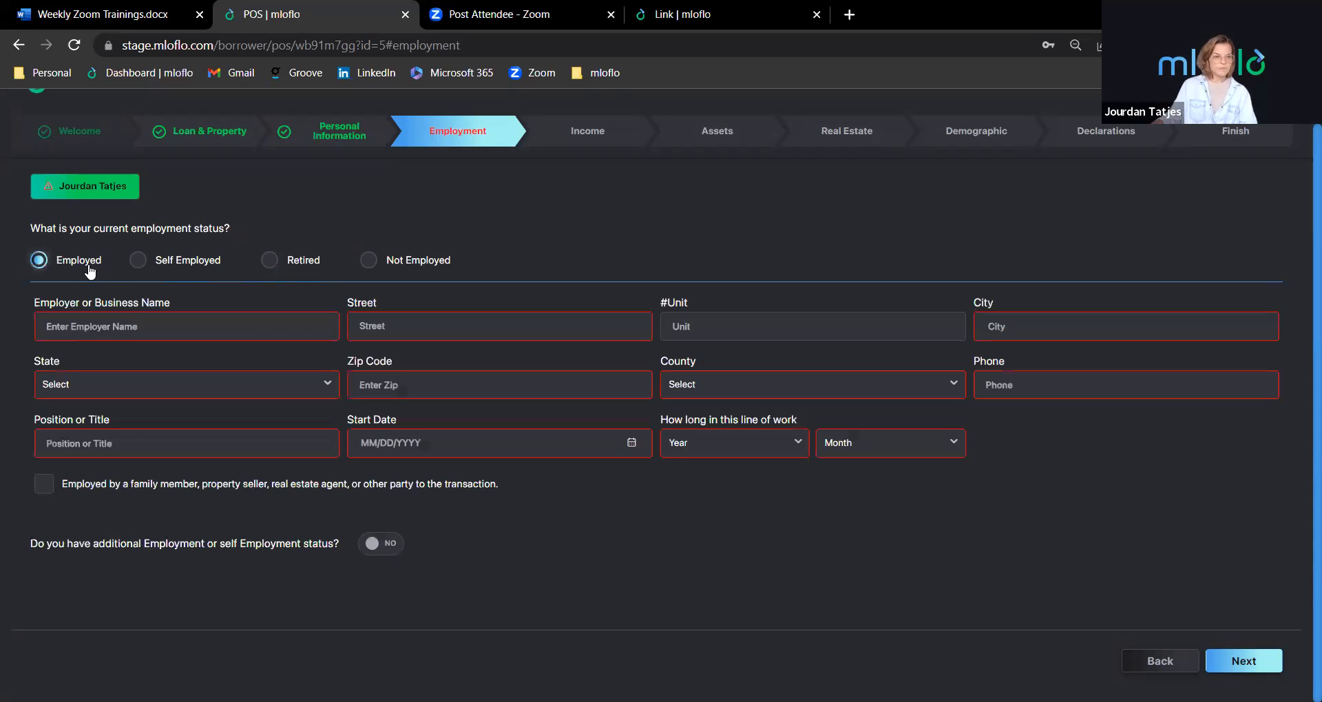
left_click(116, 334)
type("test")
left_click(370, 324)
type("1111")
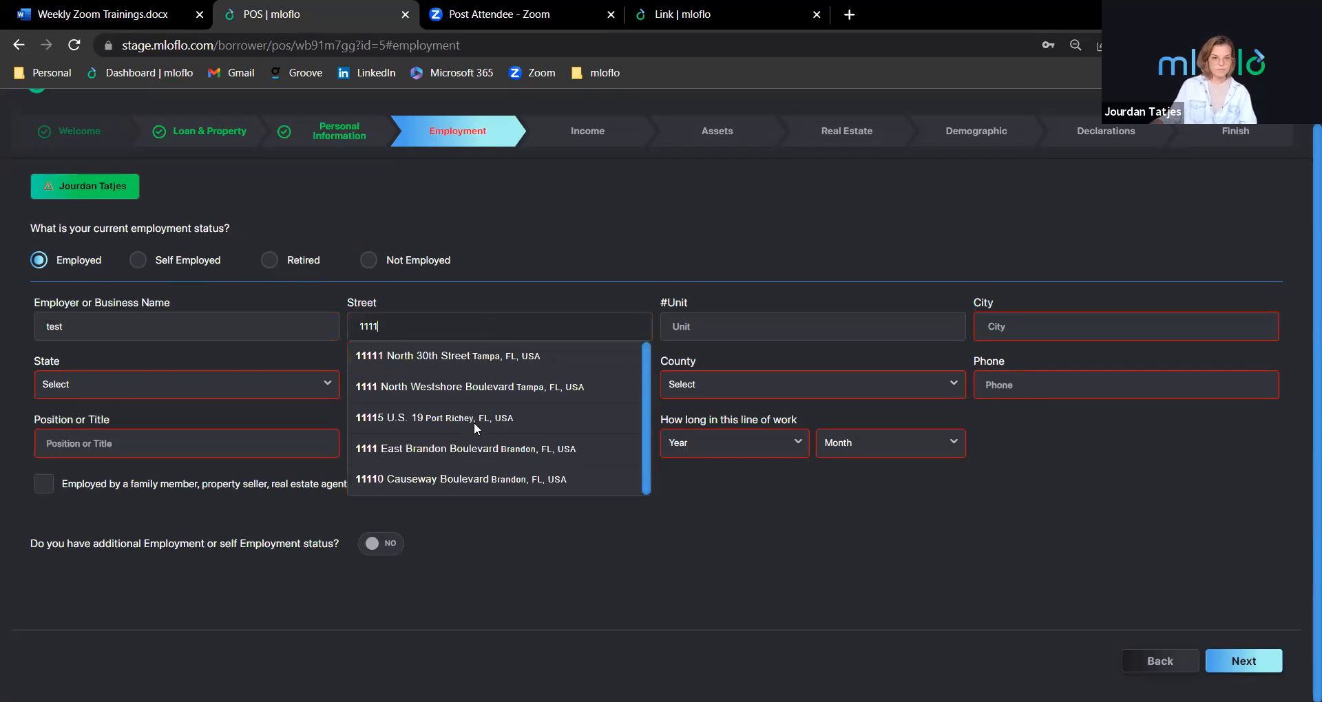
left_click(474, 428)
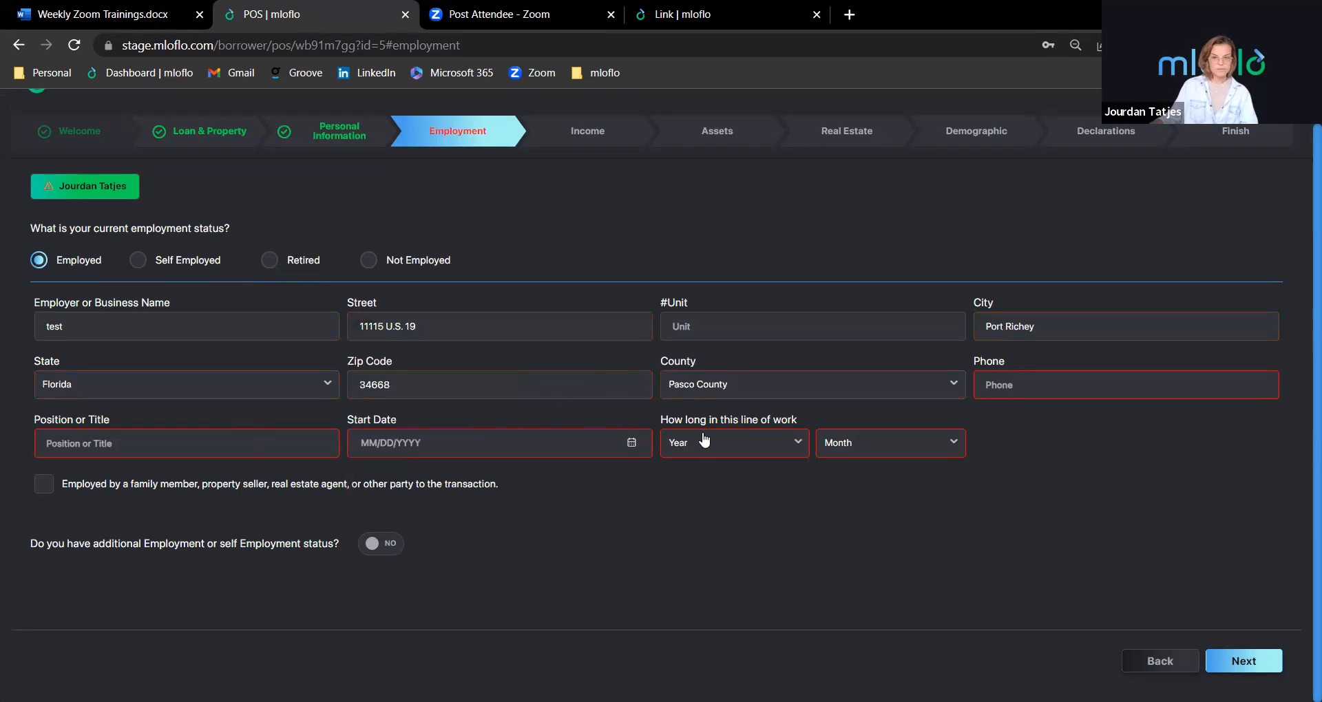
left_click(998, 384)
type("111) 111-")
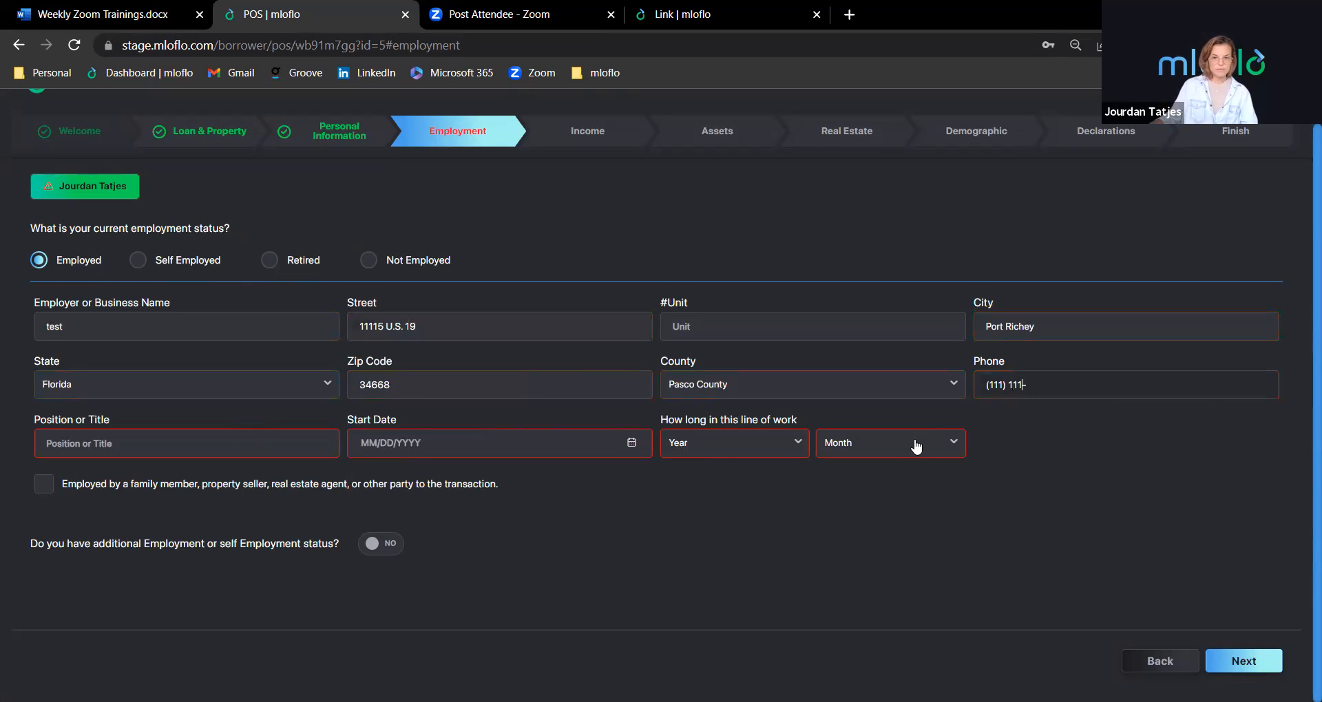
type("1111")
Step: Enter position 'test', start date 11/07/2001, and 2 years 8 months in this line of work
left_click(200, 444)
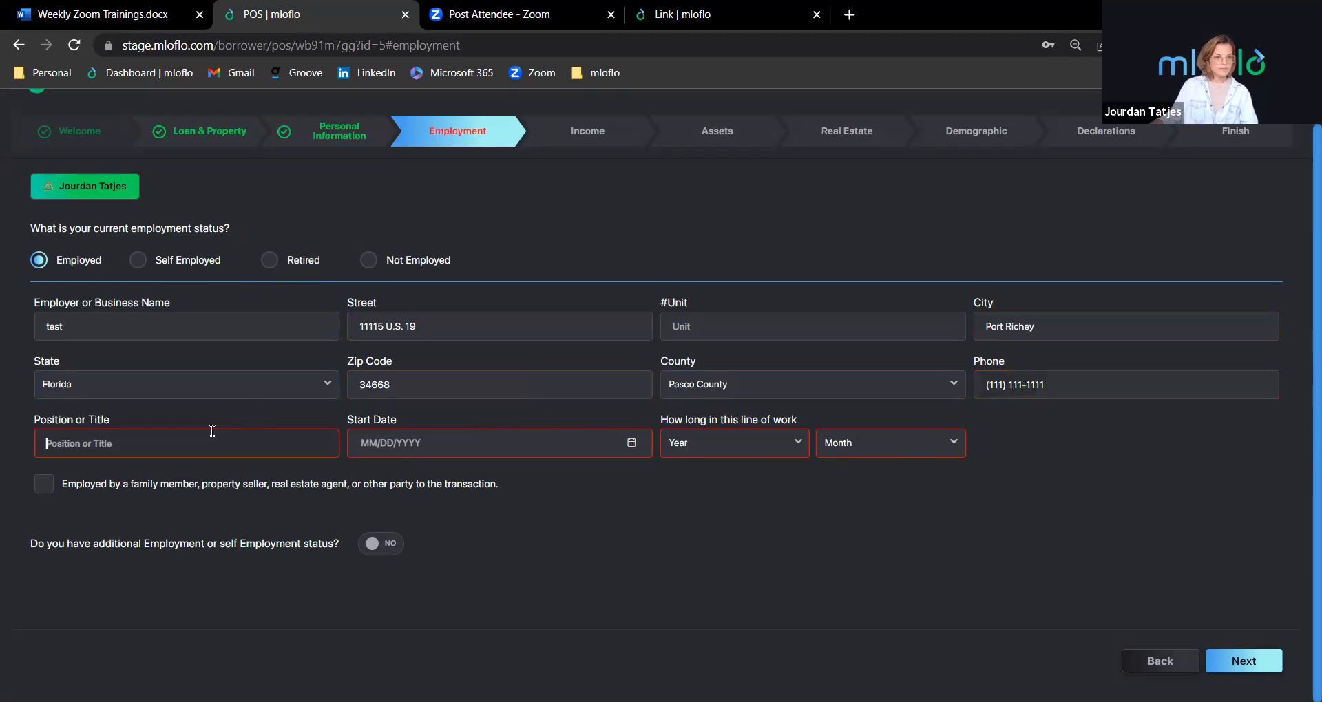
type("e")
key("BackSpace")
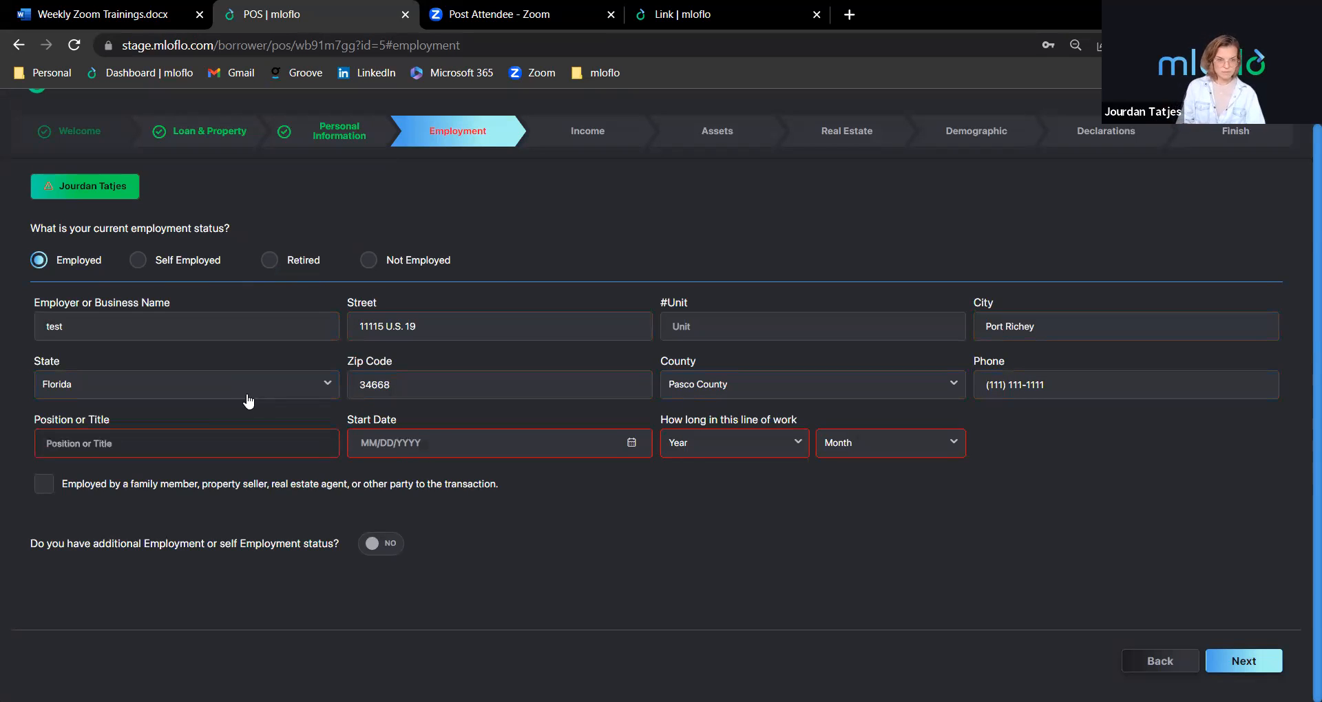
type("test")
left_click(417, 437)
type("11/1/")
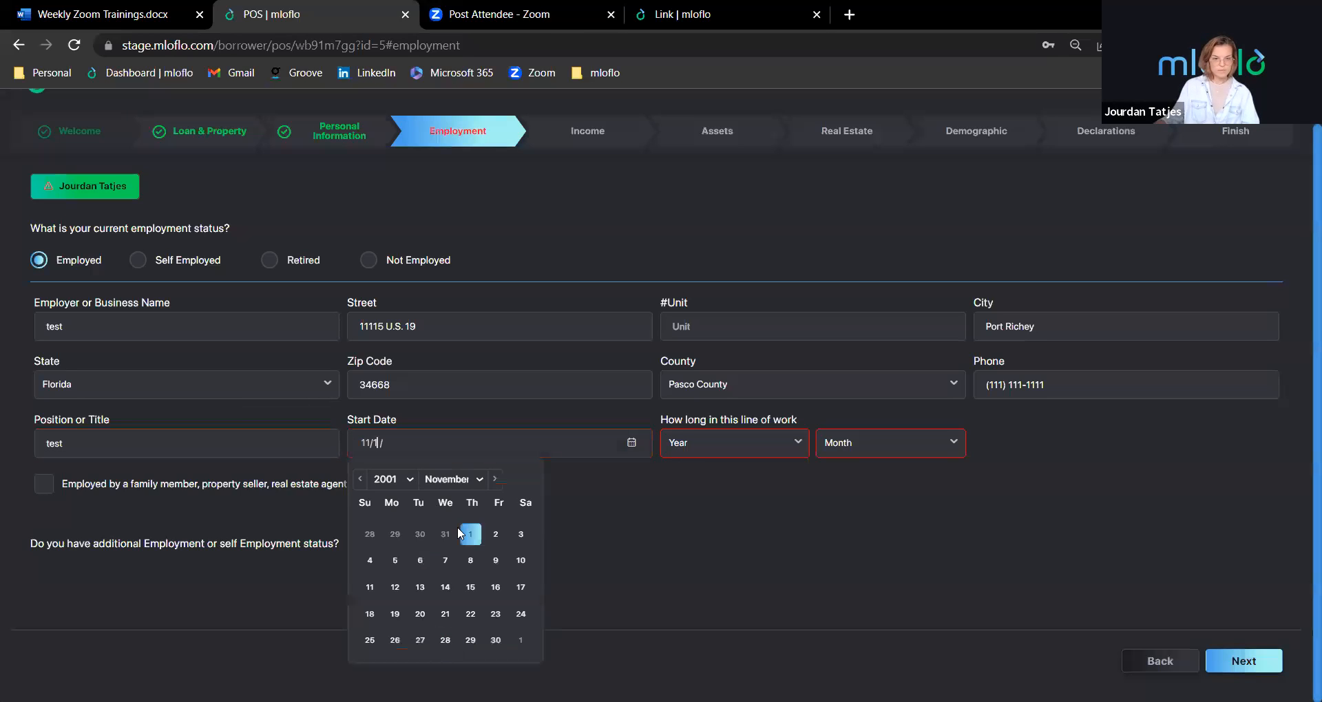
left_click(444, 563)
left_click(760, 455)
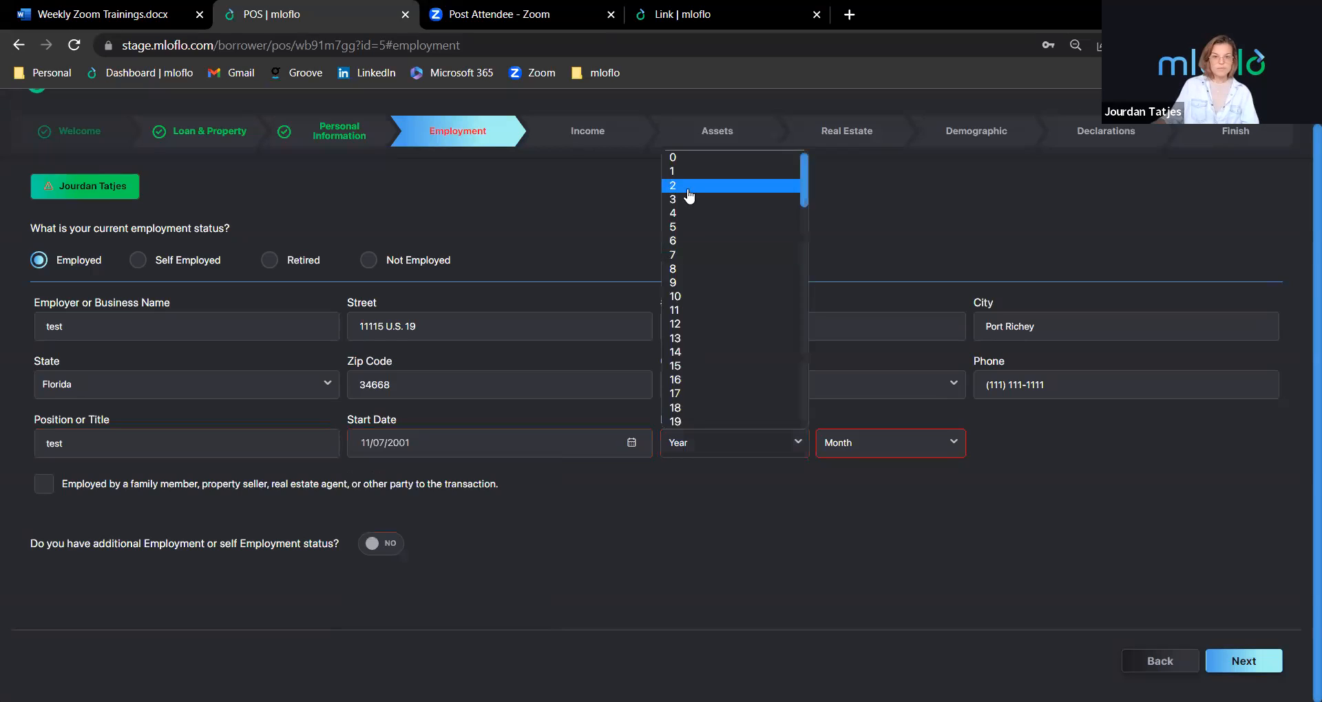
left_click(688, 189)
left_click(832, 451)
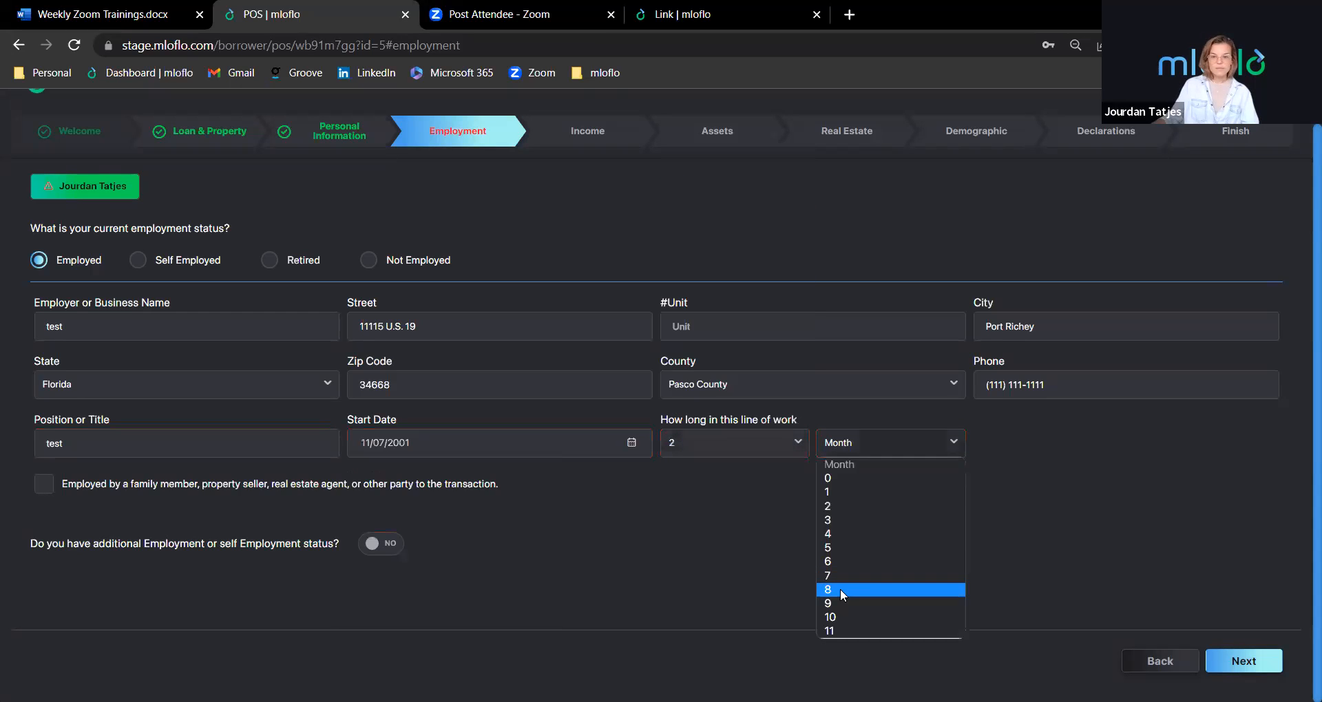
left_click(840, 588)
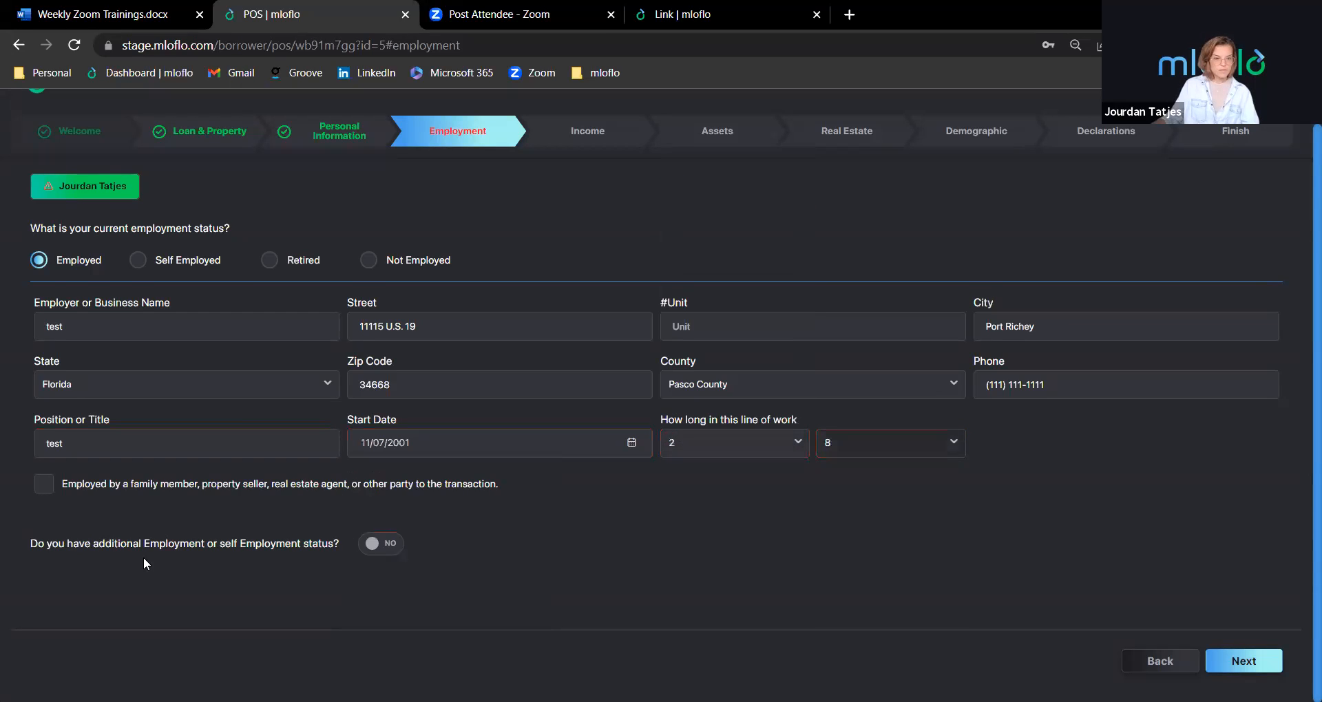
Step: Leave additional employment off and enter 100,000 gross monthly income
left_click(382, 544)
left_click(383, 544)
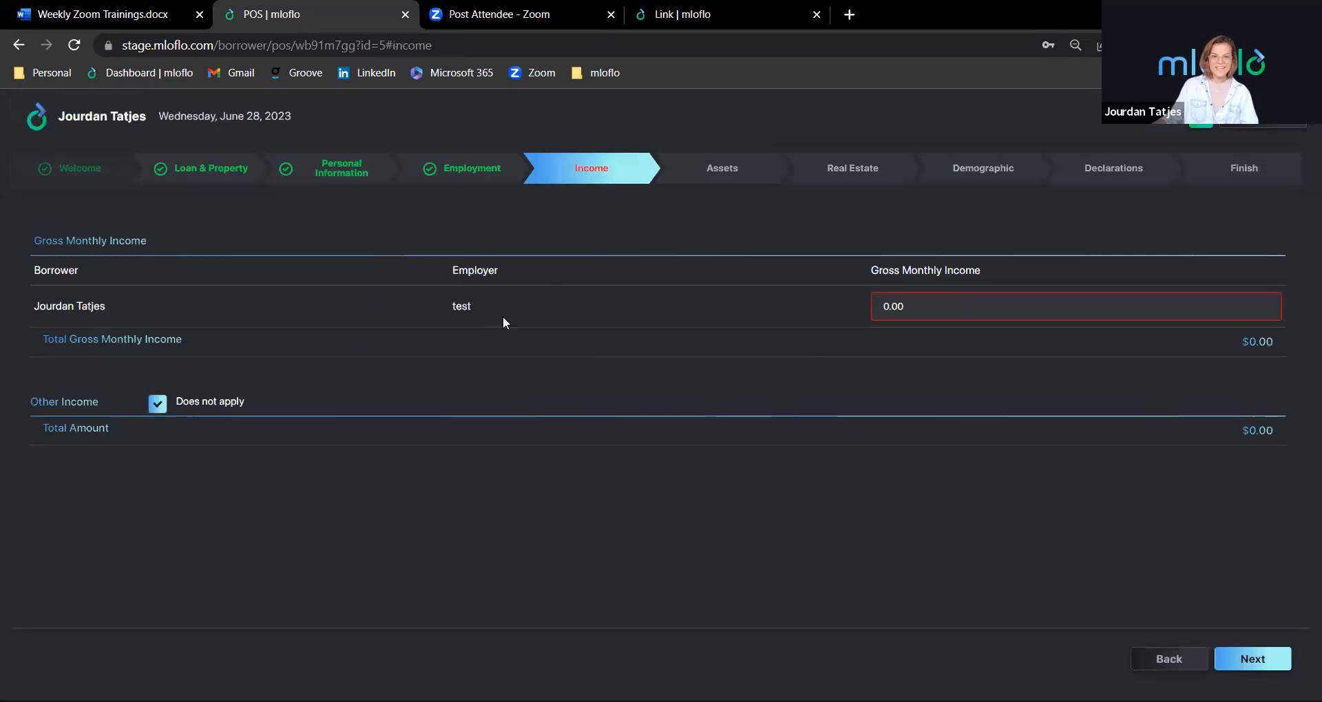
left_click(1102, 312)
type("100,000")
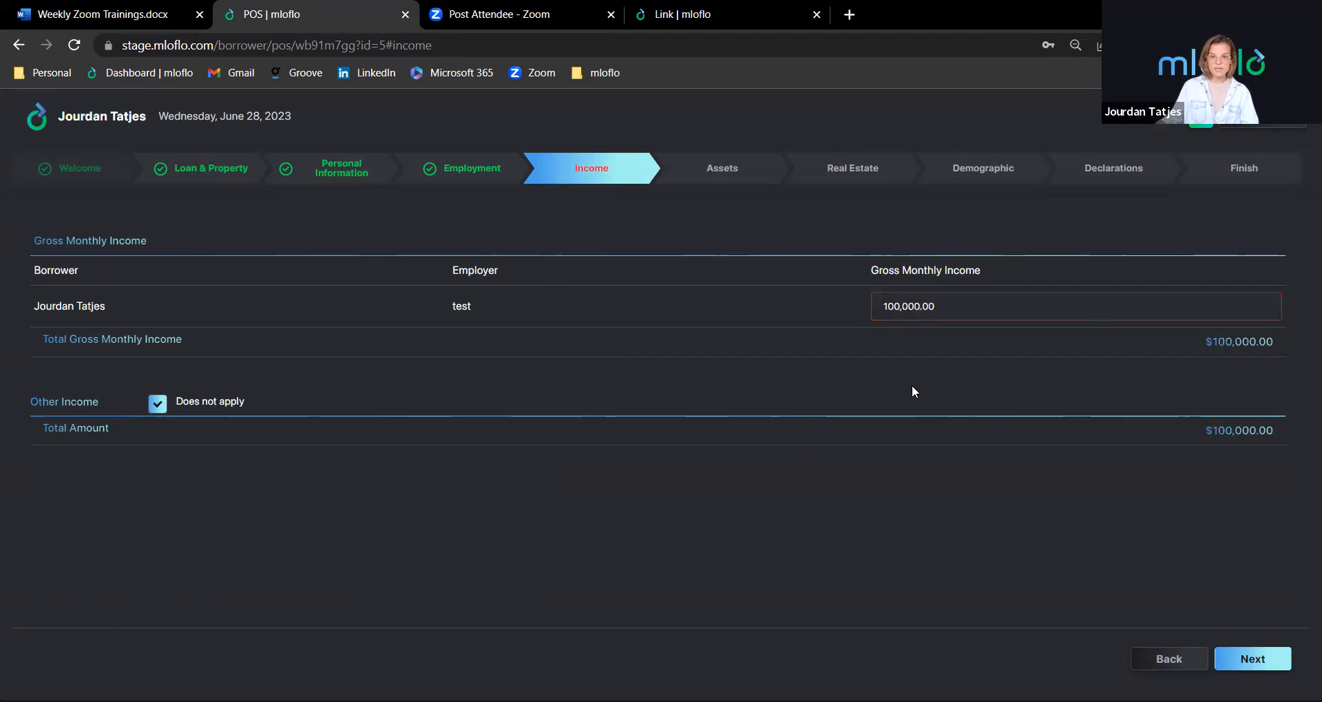
Step: Mark other income as applicable and add a Child Support row of 5,000
left_click(157, 404)
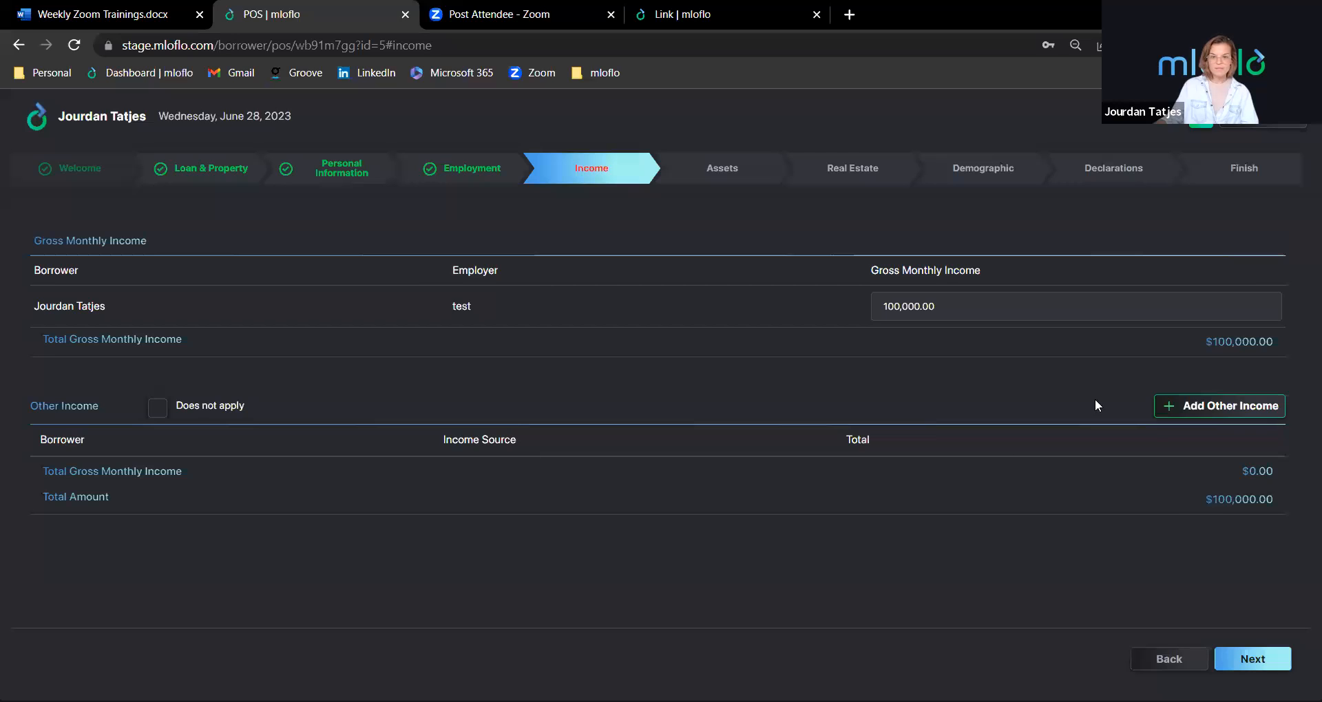
left_click(518, 482)
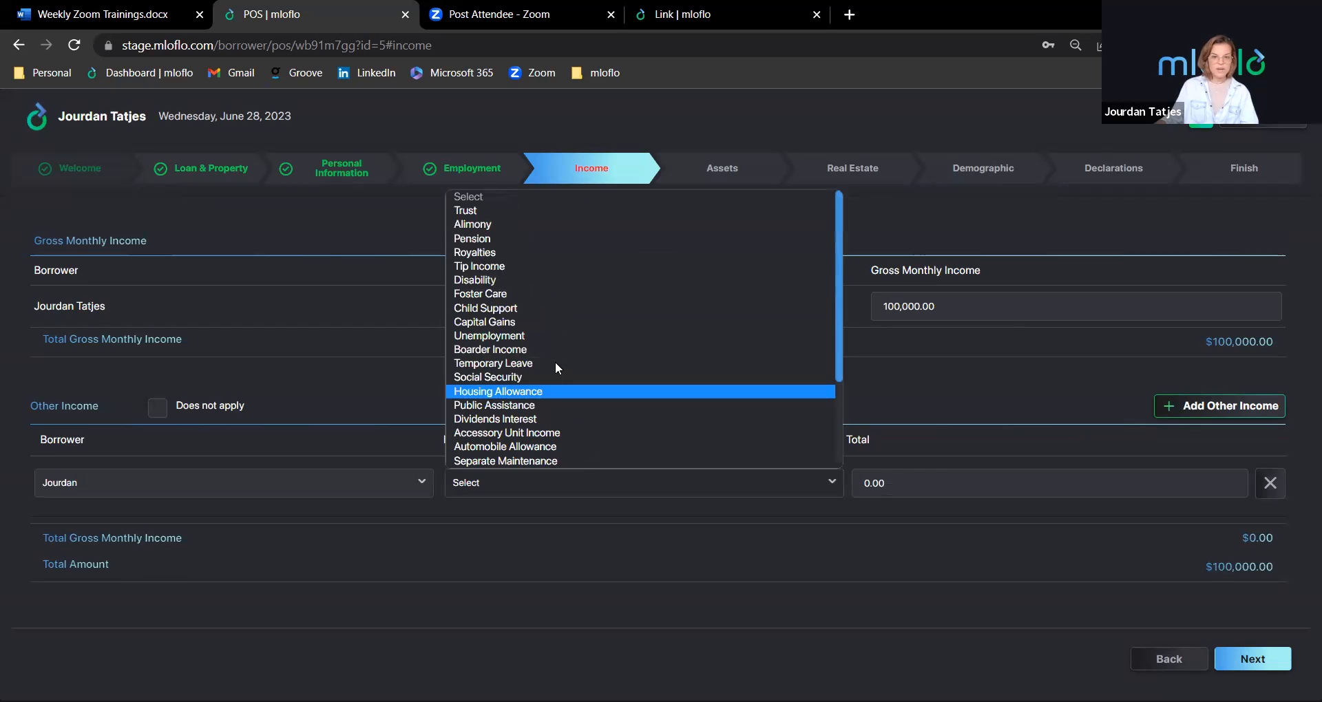
left_click(528, 308)
left_click(883, 482)
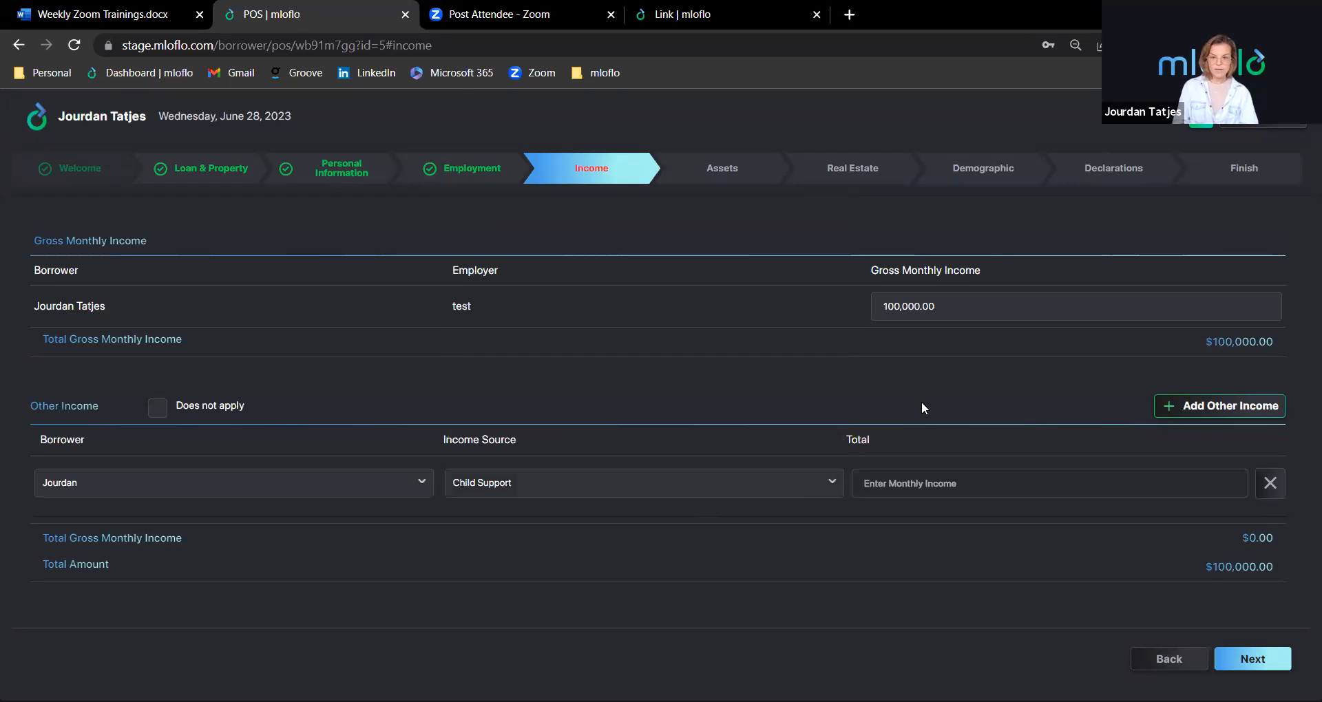
type("5000")
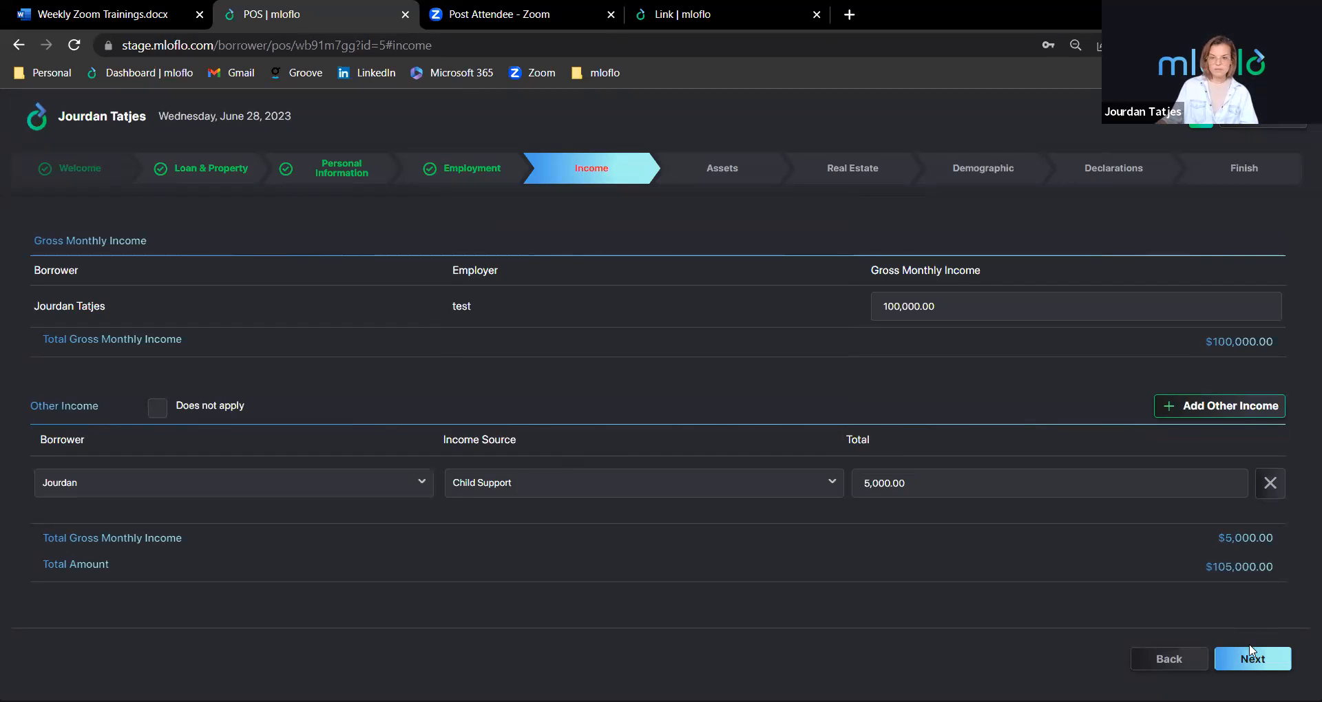
Step: Add a second other income row for the borrower: Disability at 4,000
left_click(1231, 407)
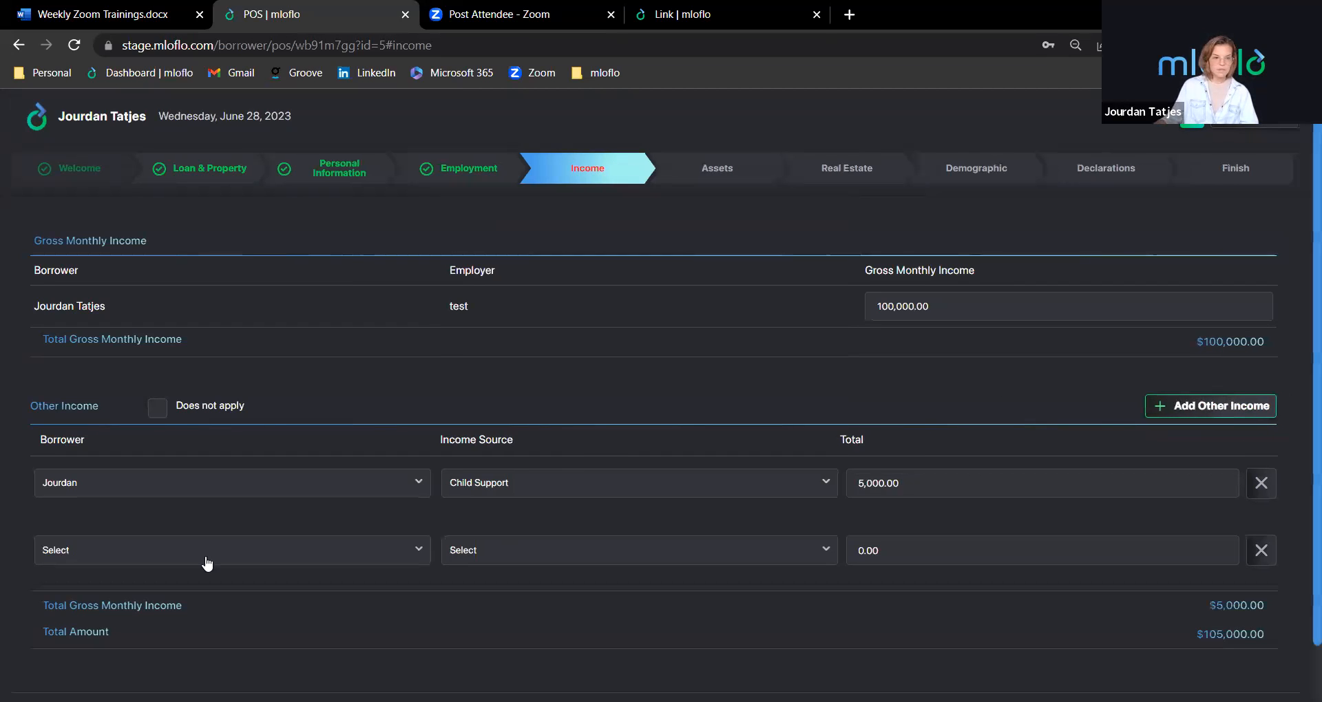
left_click(186, 591)
left_click(487, 550)
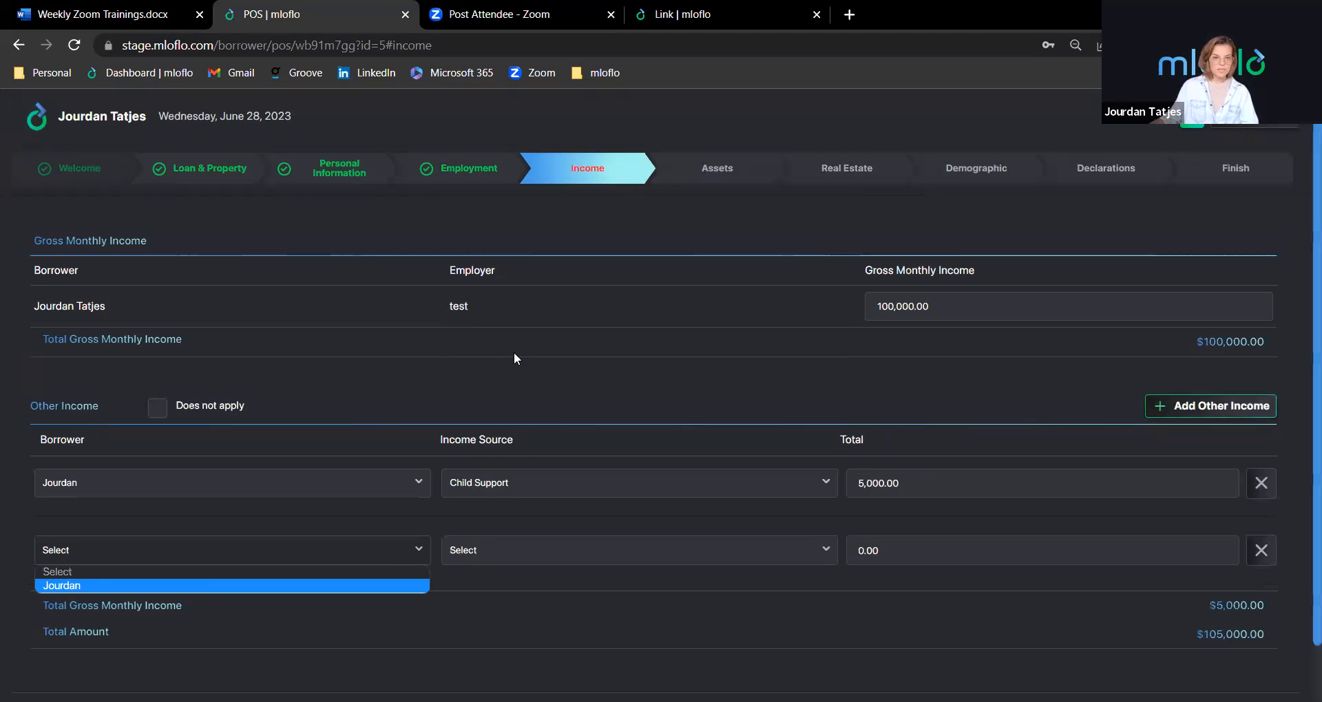
scroll(517, 371, "down", 3)
scroll(520, 482, "up", 4)
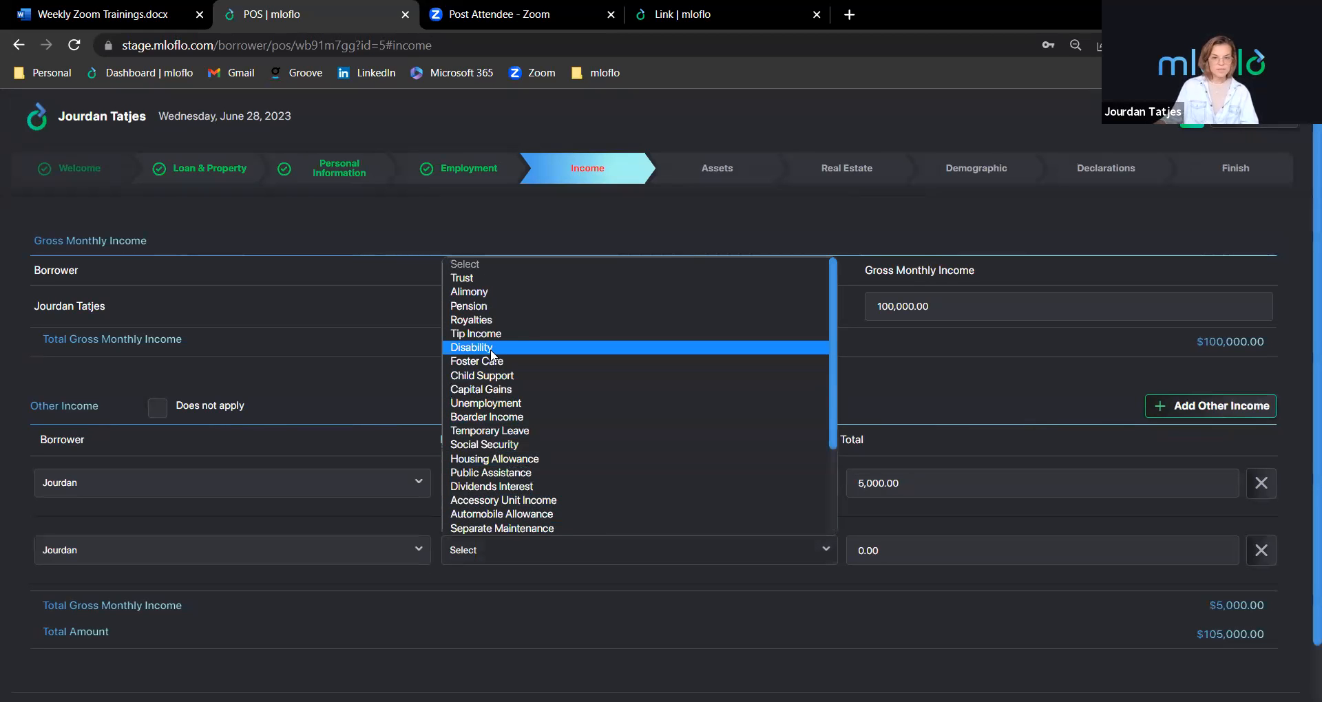
key("Tab")
type("4000")
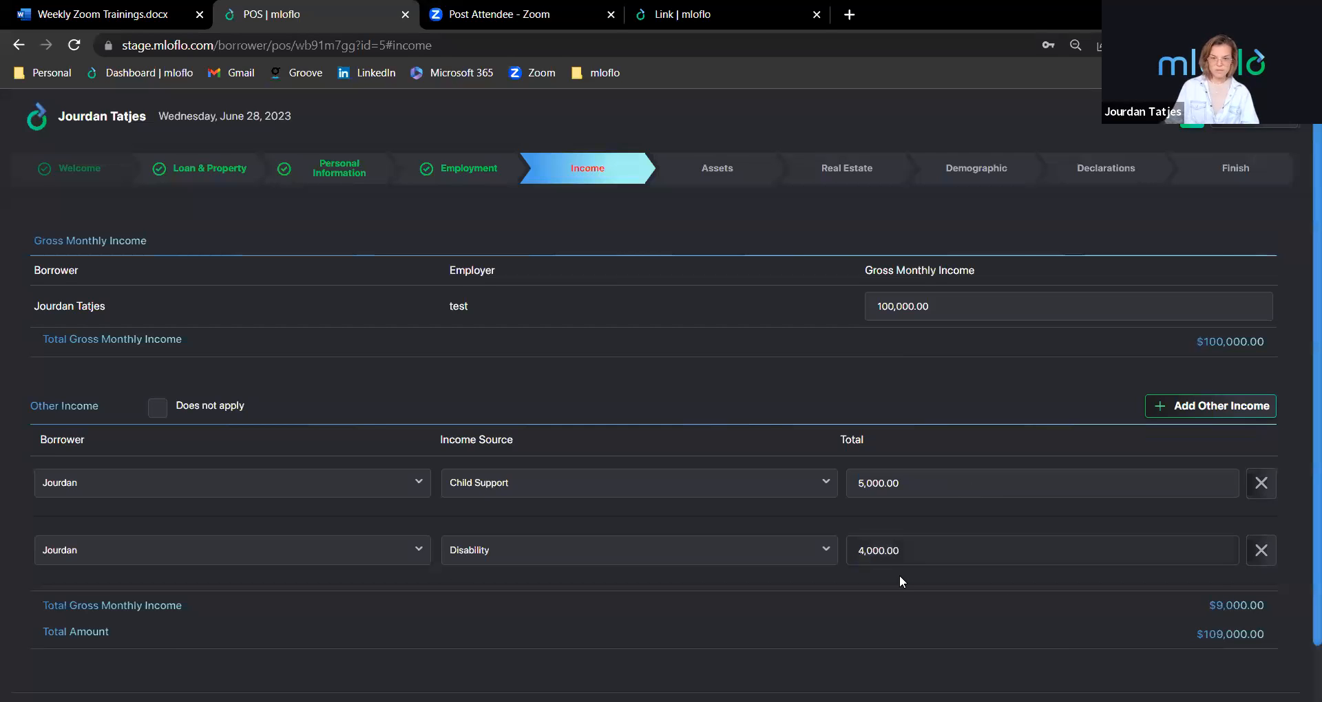
scroll(1130, 295, "down", 1)
scroll(1060, 379, "up", 1)
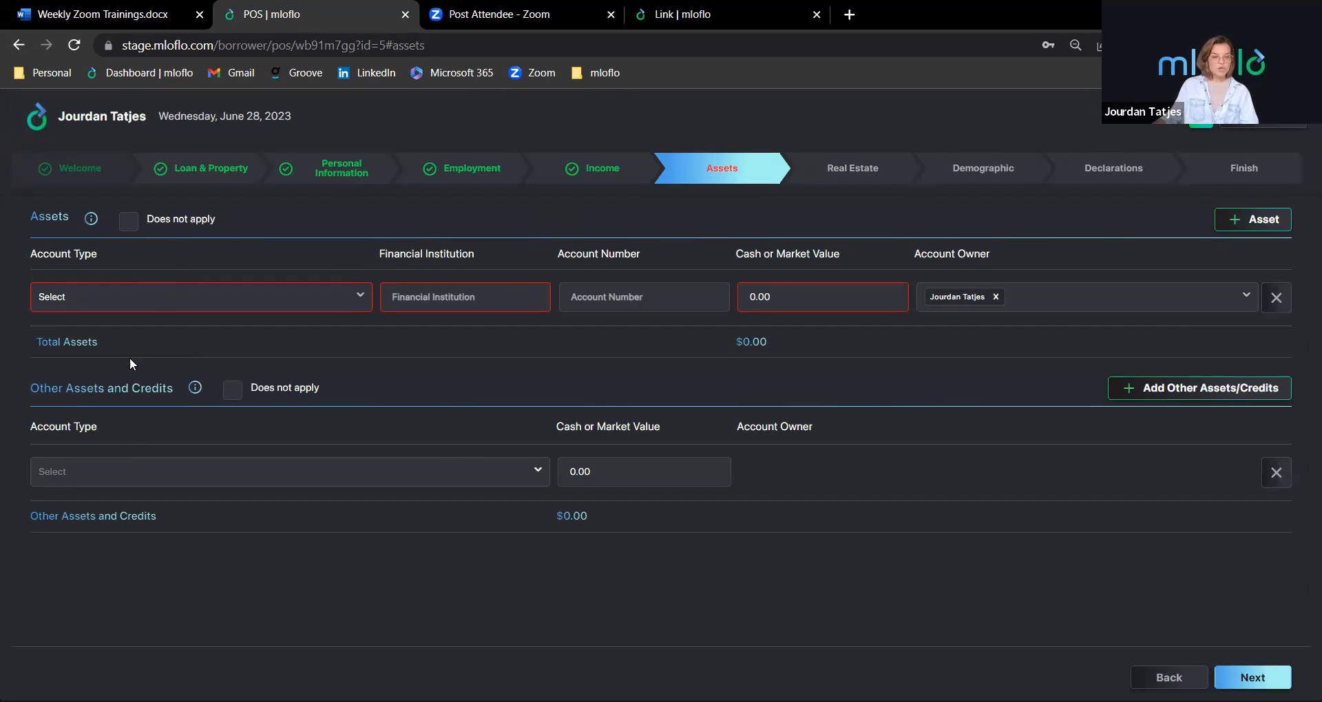
Step: Mark Other Assets and Credits as Does not apply
left_click(233, 391)
left_click(233, 391)
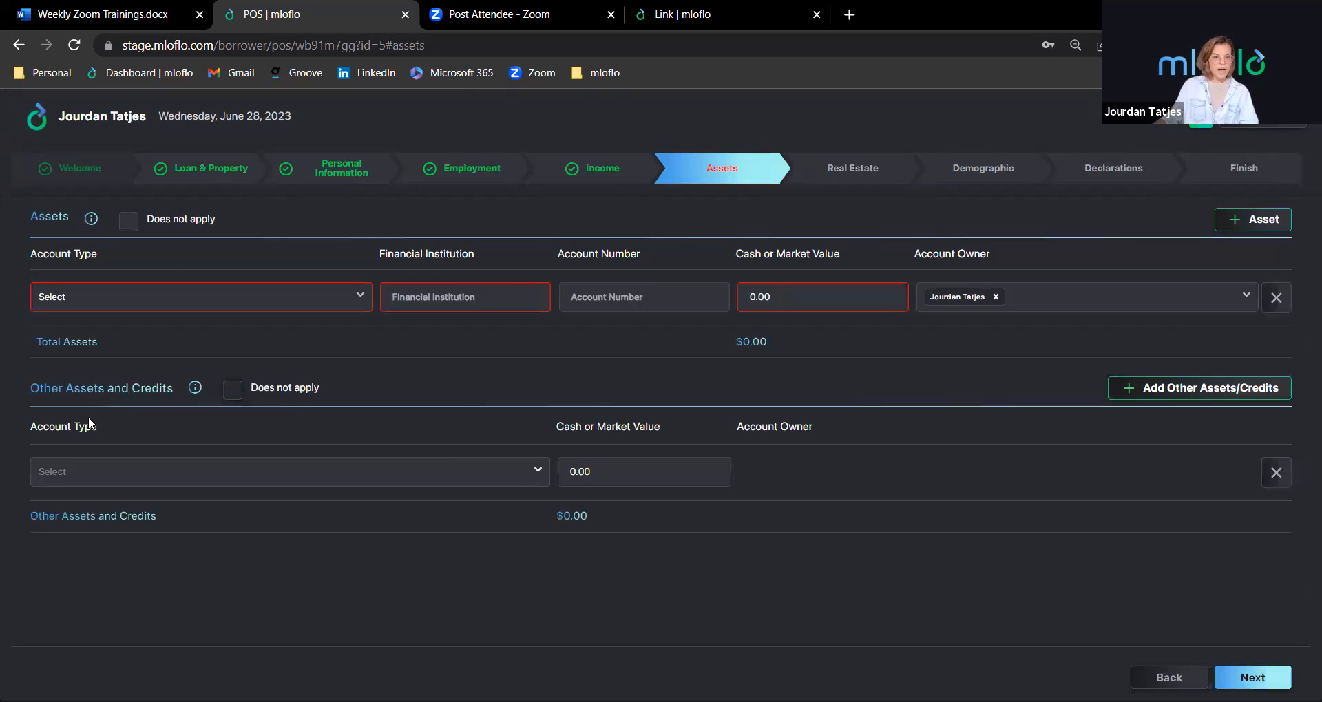
left_click(232, 389)
left_click(232, 390)
left_click(103, 472)
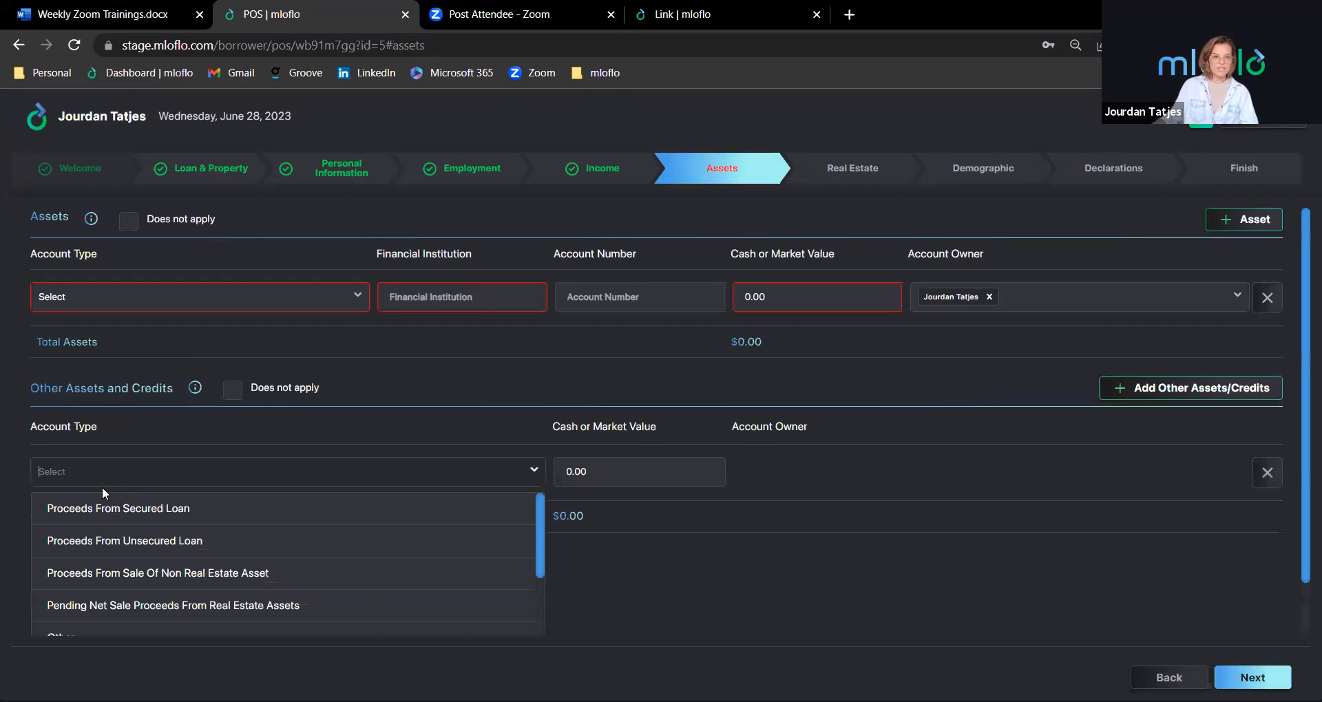
left_click(232, 389)
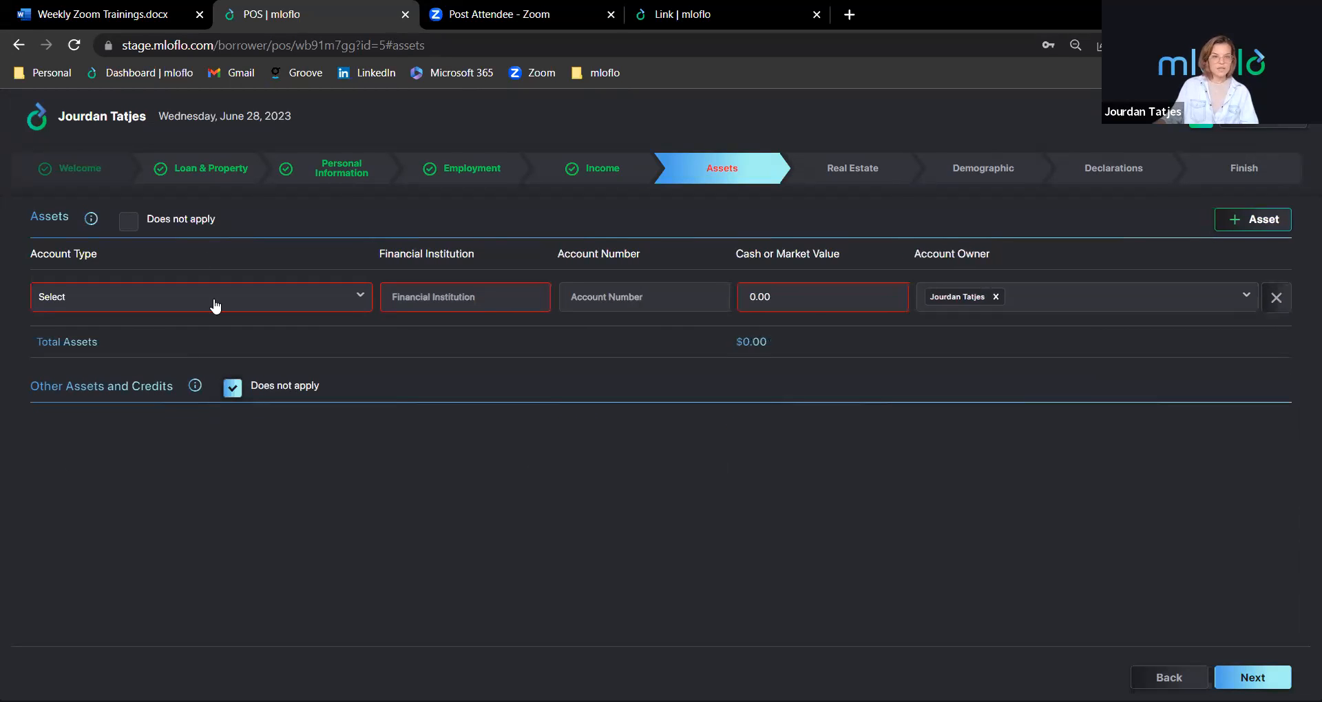
Step: Mark Assets as Does not apply after trying the Retirement and Checking account types
left_click(197, 224)
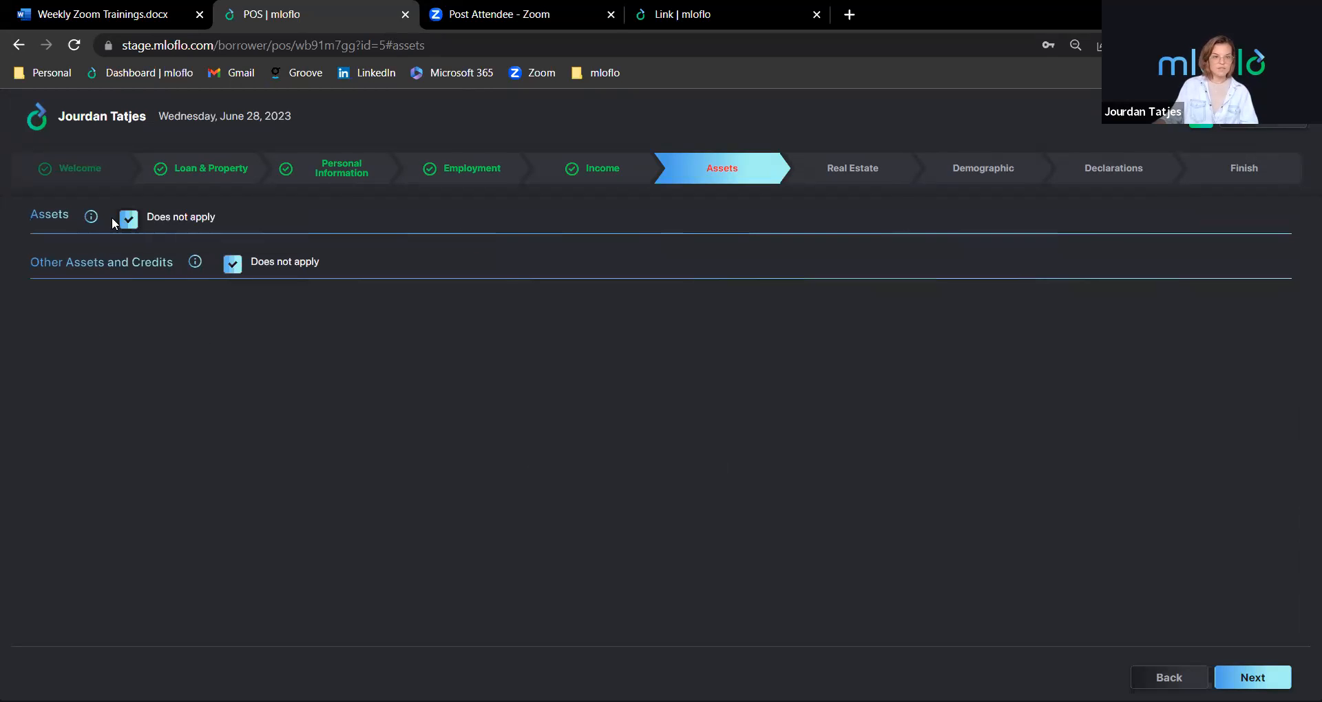
left_click(130, 221)
left_click(187, 312)
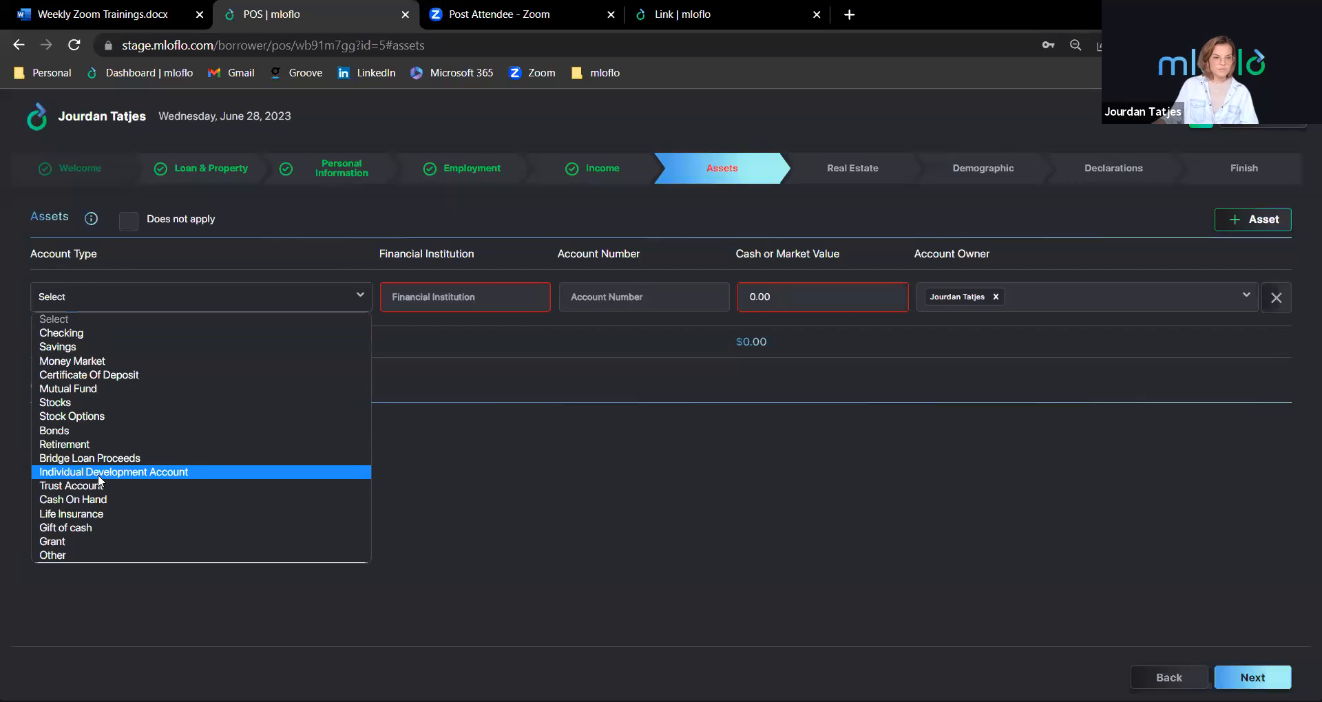
left_click(80, 445)
left_click(112, 298)
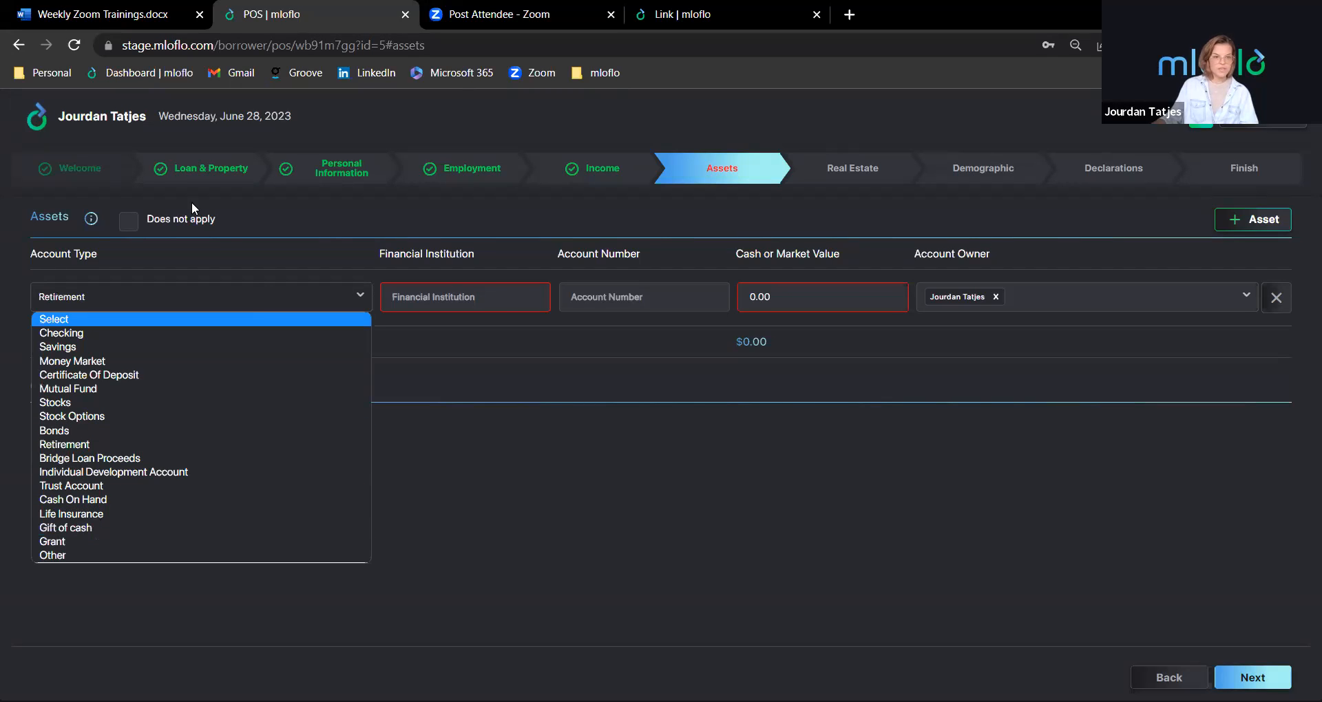
left_click(199, 224)
left_click(199, 223)
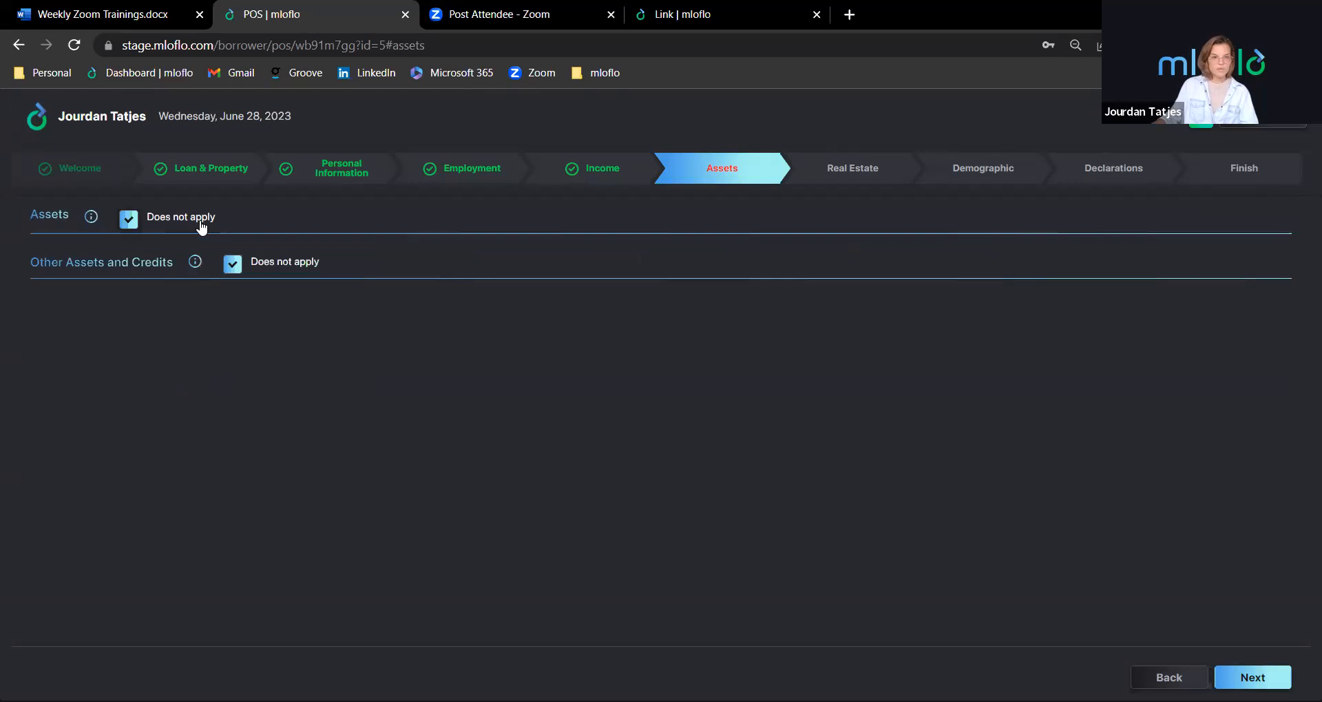
left_click(199, 223)
left_click(166, 307)
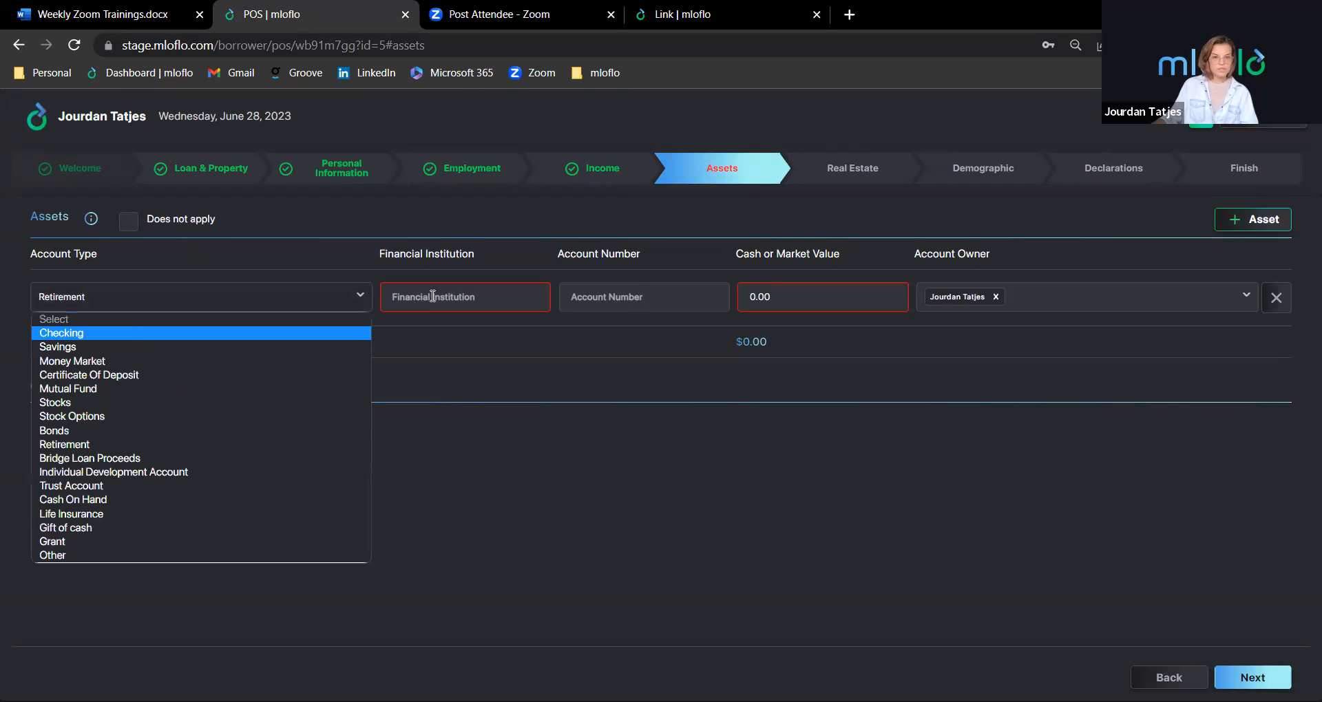
left_click(135, 337)
left_click(168, 228)
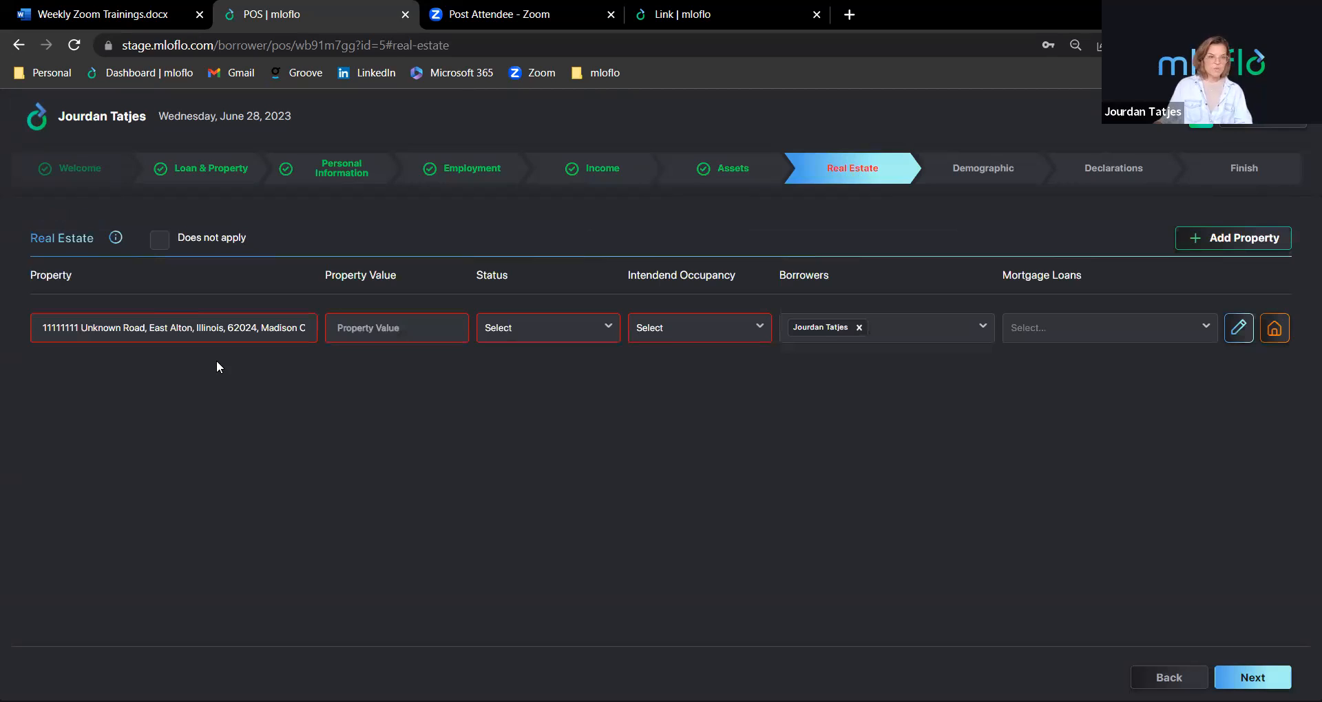
Step: Inspect the listed property's details without changes, then mark Real Estate as Does not apply
left_click_drag(226, 327, 323, 321)
left_click(421, 327)
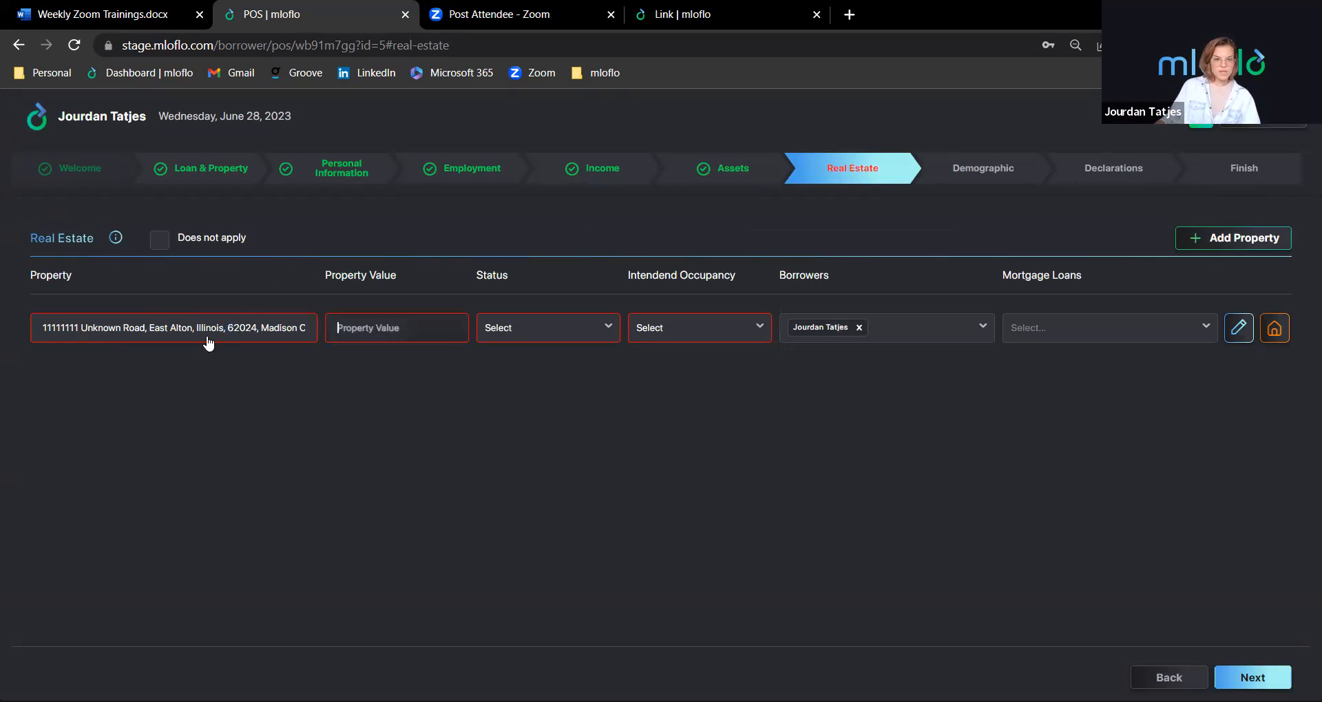
left_click(100, 328)
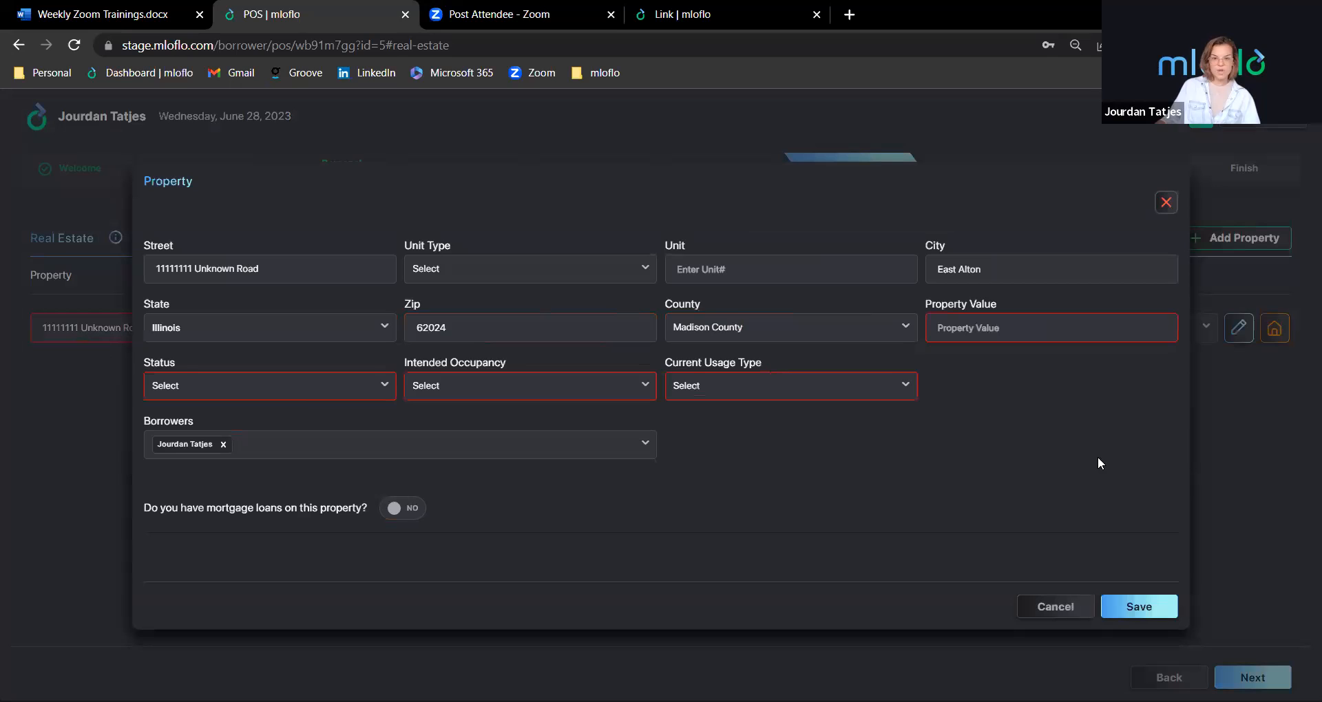
key("Escape")
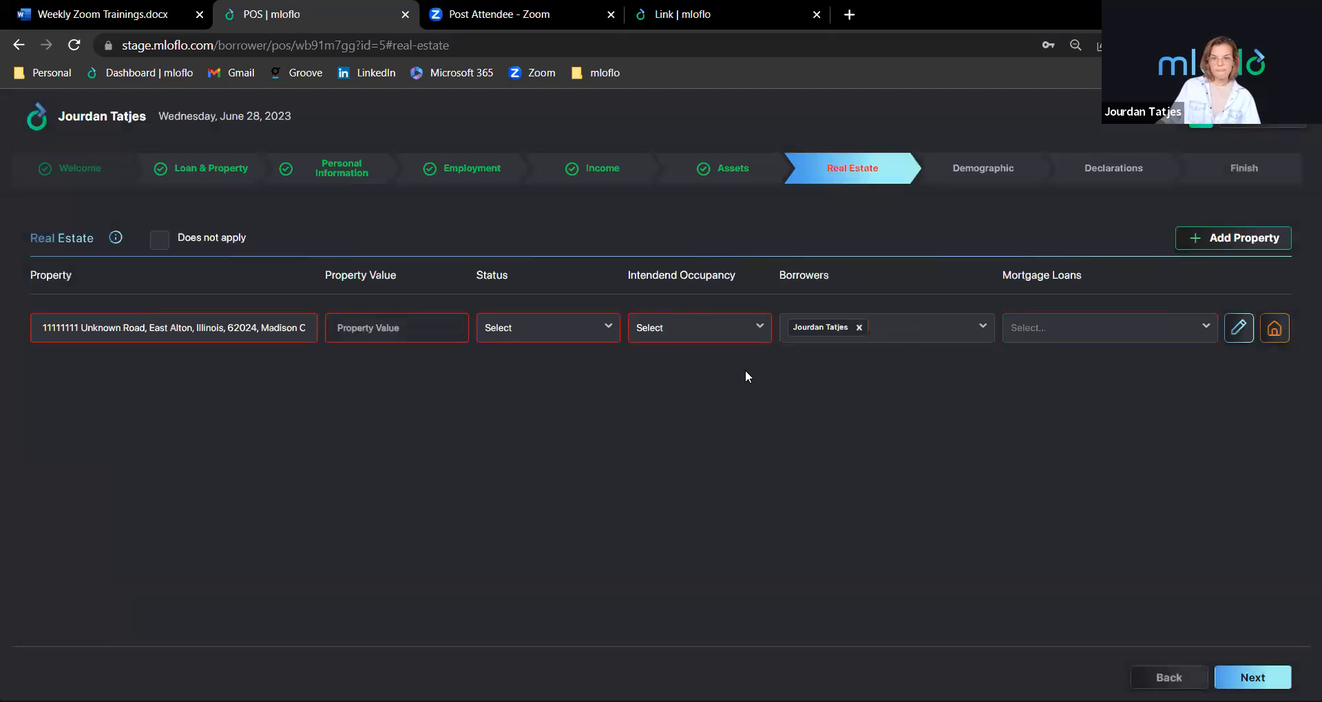
left_click(1068, 329)
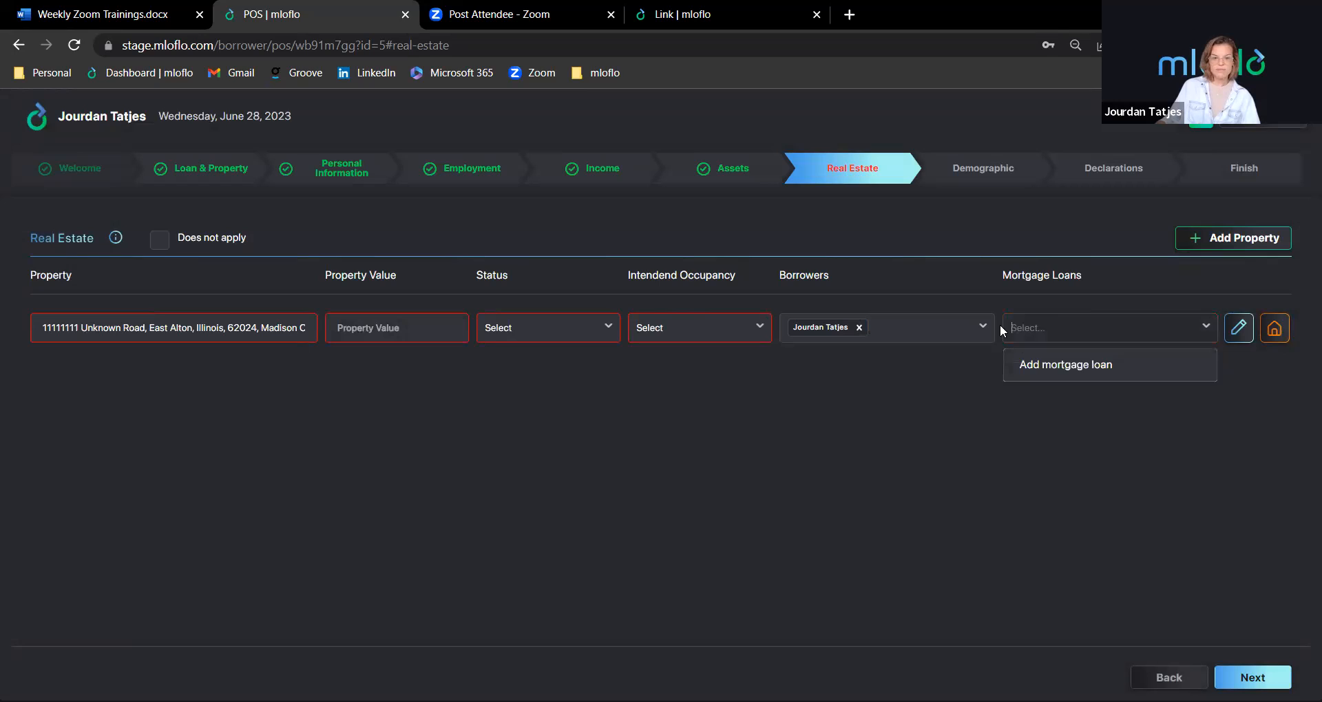
left_click(159, 239)
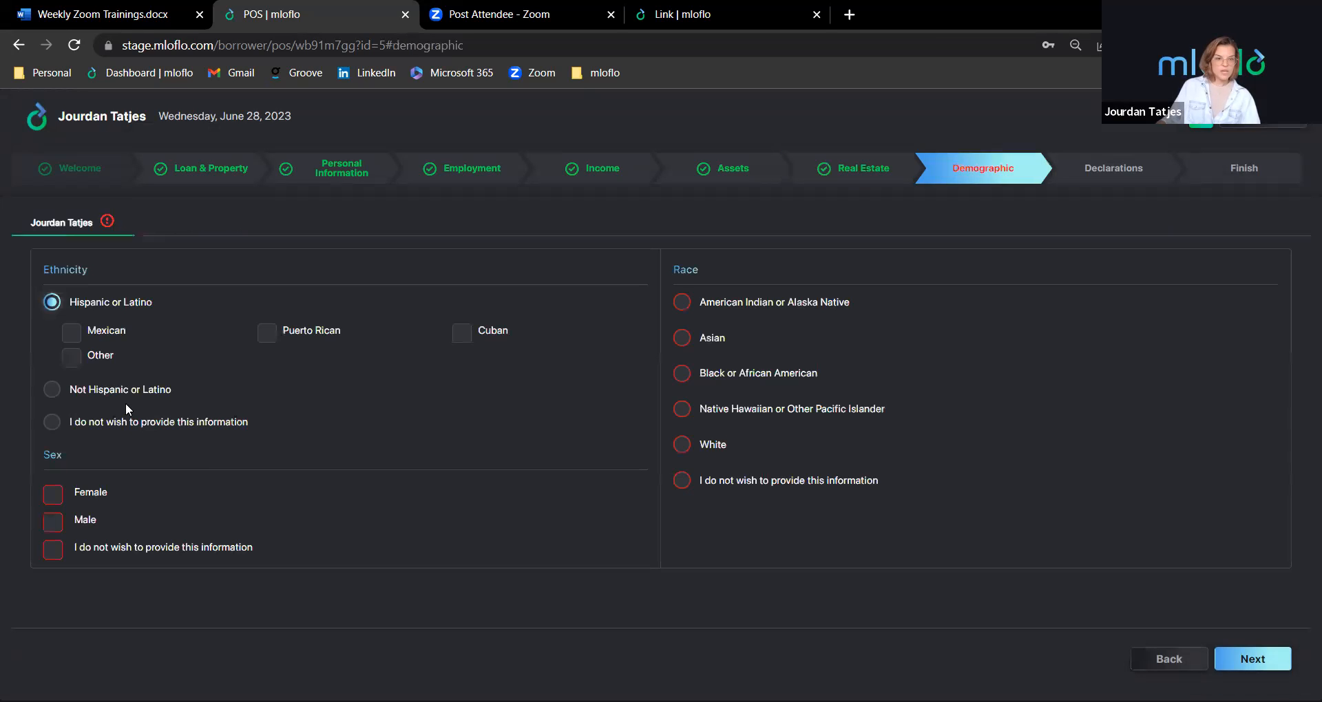
Step: Decline to provide ethnicity, set sex to Female, and continue to Declarations
left_click(138, 422)
left_click(81, 439)
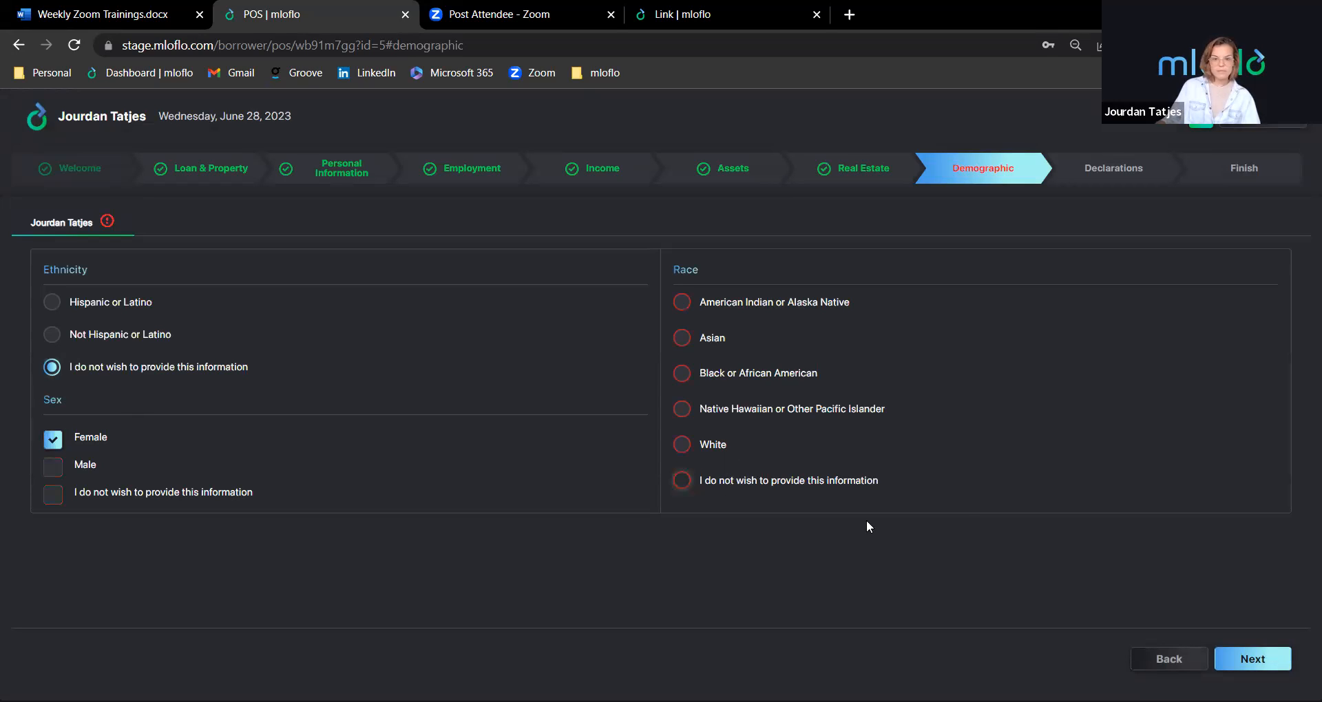
left_click(1254, 659)
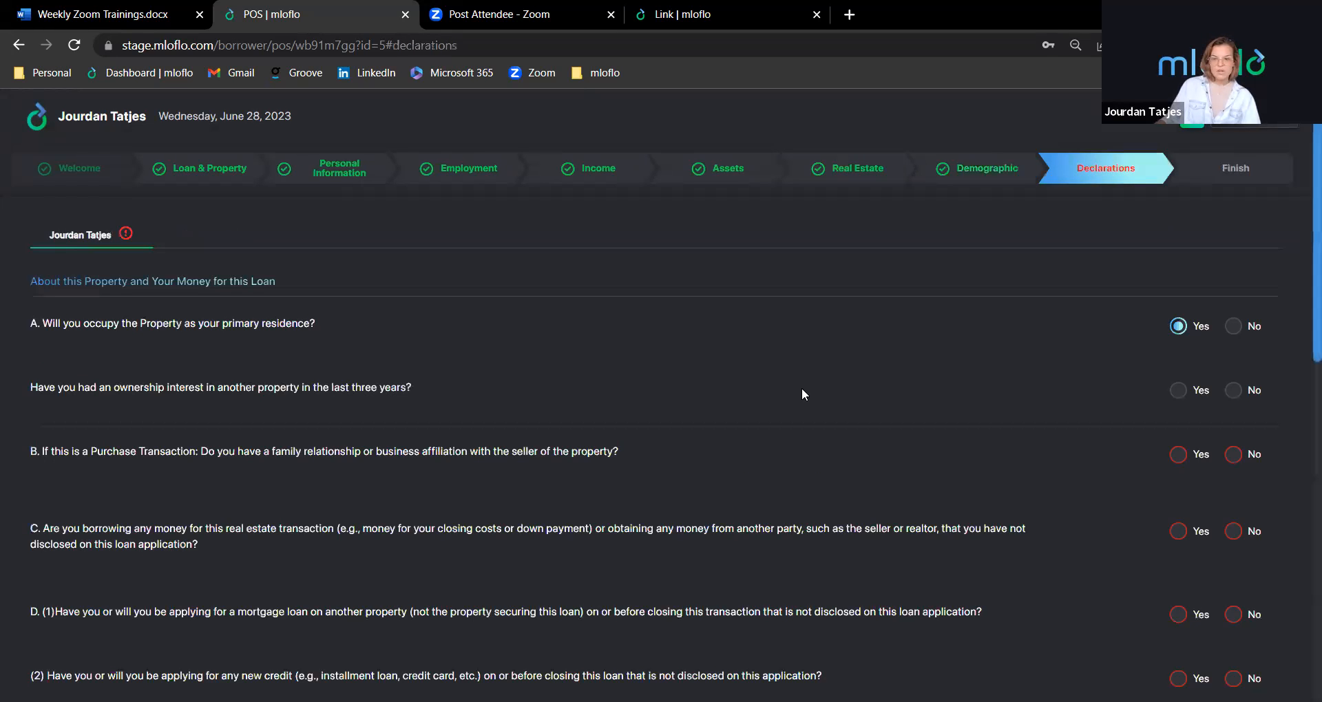
Step: Answer No to seller-relationship question B and Yes to the primary residence question
scroll(1287, 328, "down", 1)
scroll(1198, 303, "up", 1)
scroll(1250, 400, "down", 1)
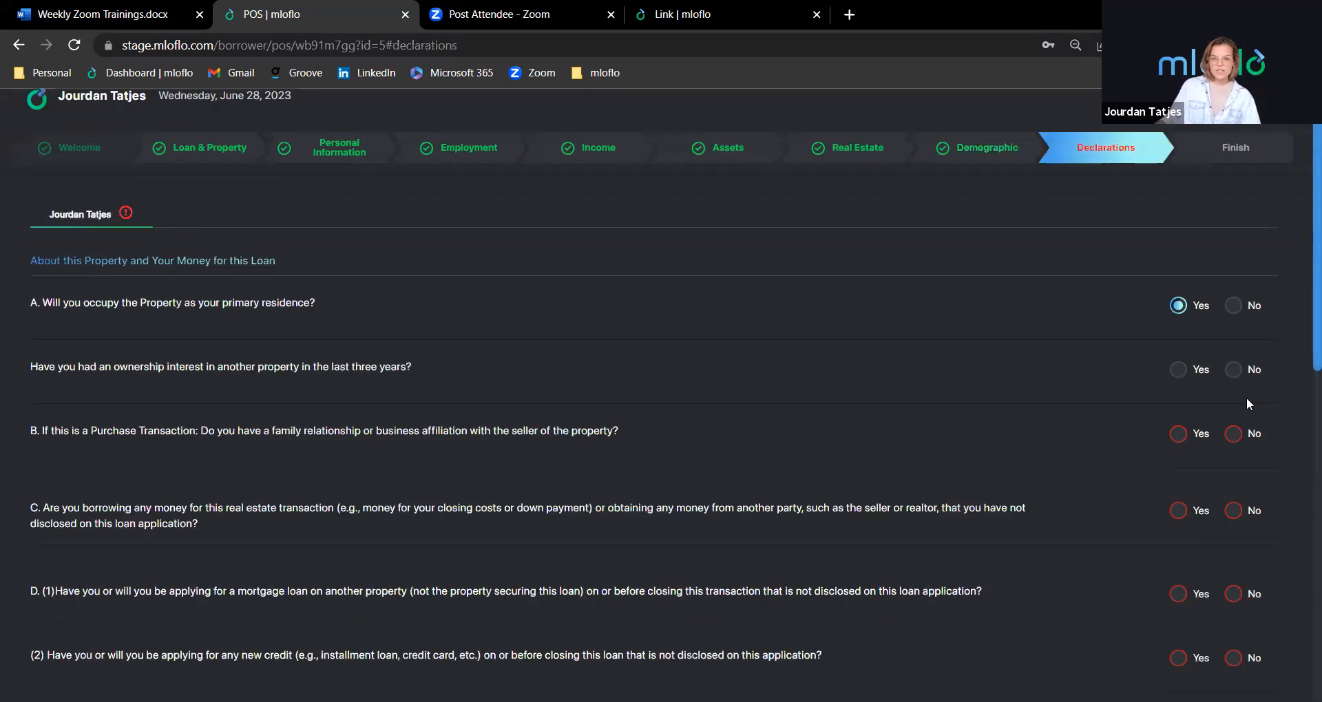
scroll(1246, 398, "down", 15)
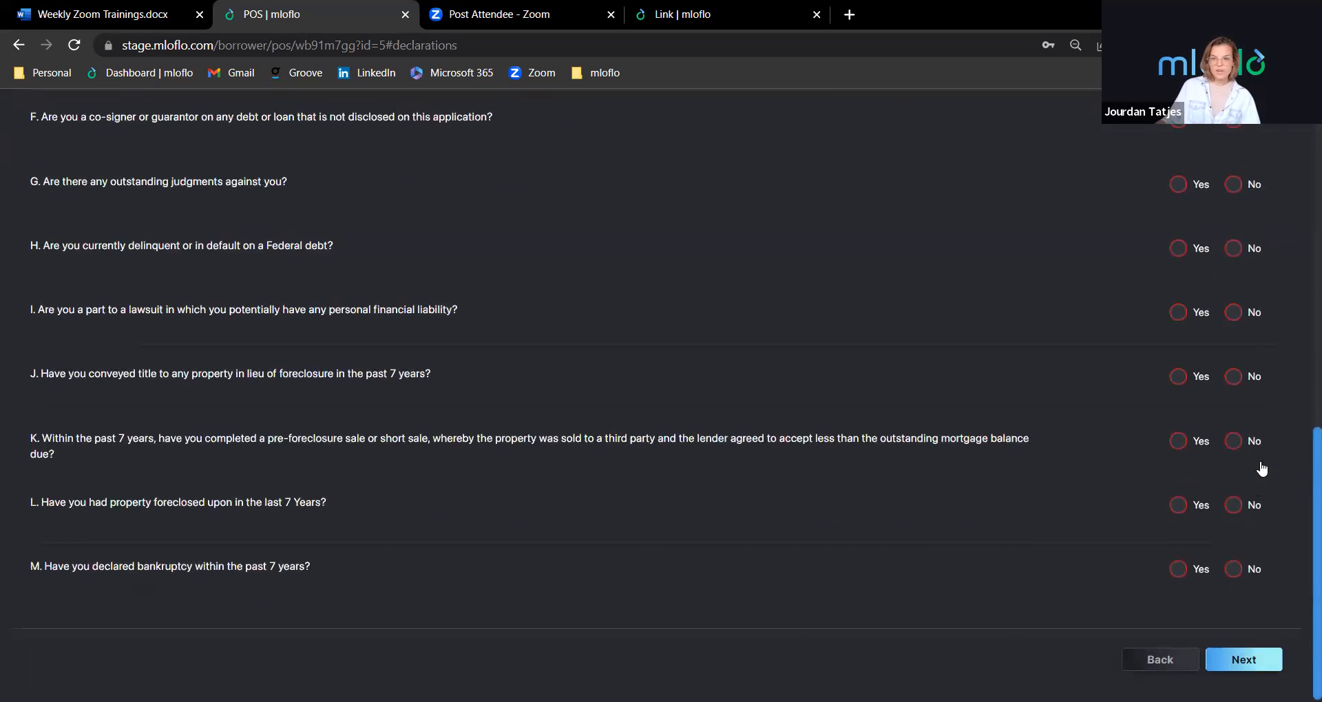
scroll(1262, 469, "up", 15)
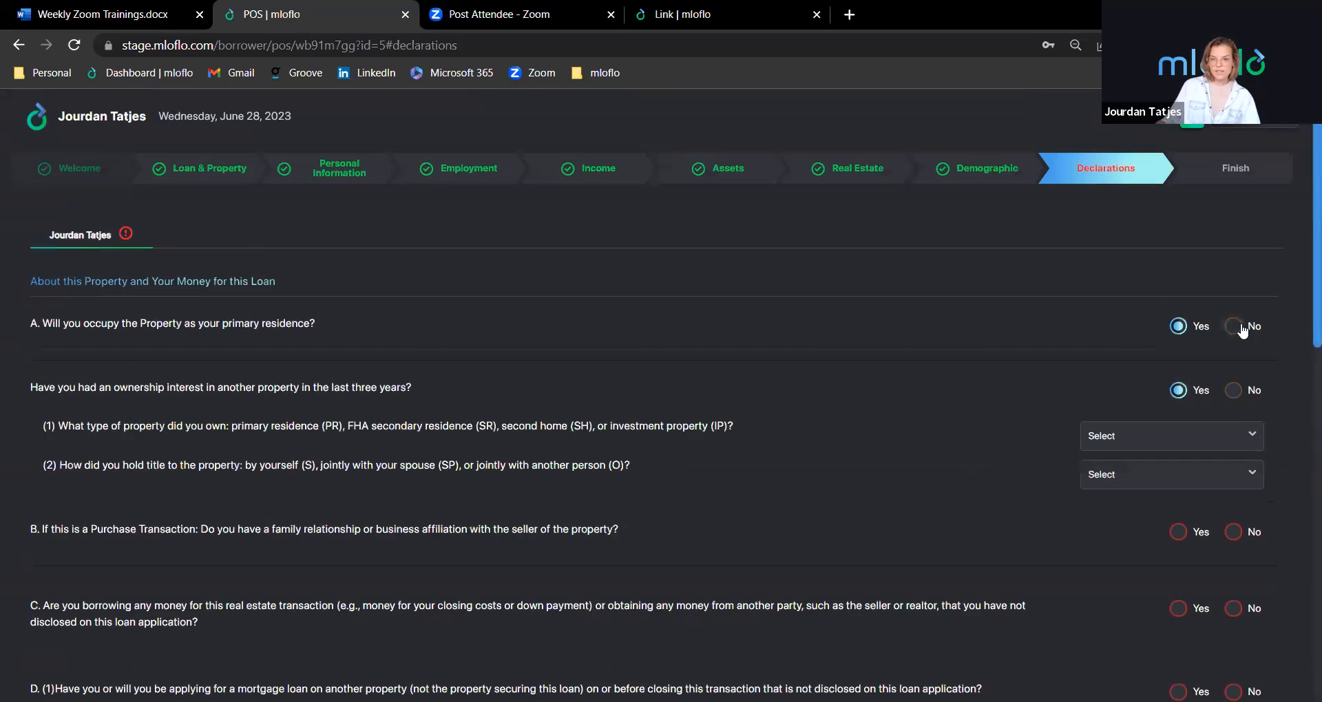
left_click(1235, 327)
left_click(1234, 389)
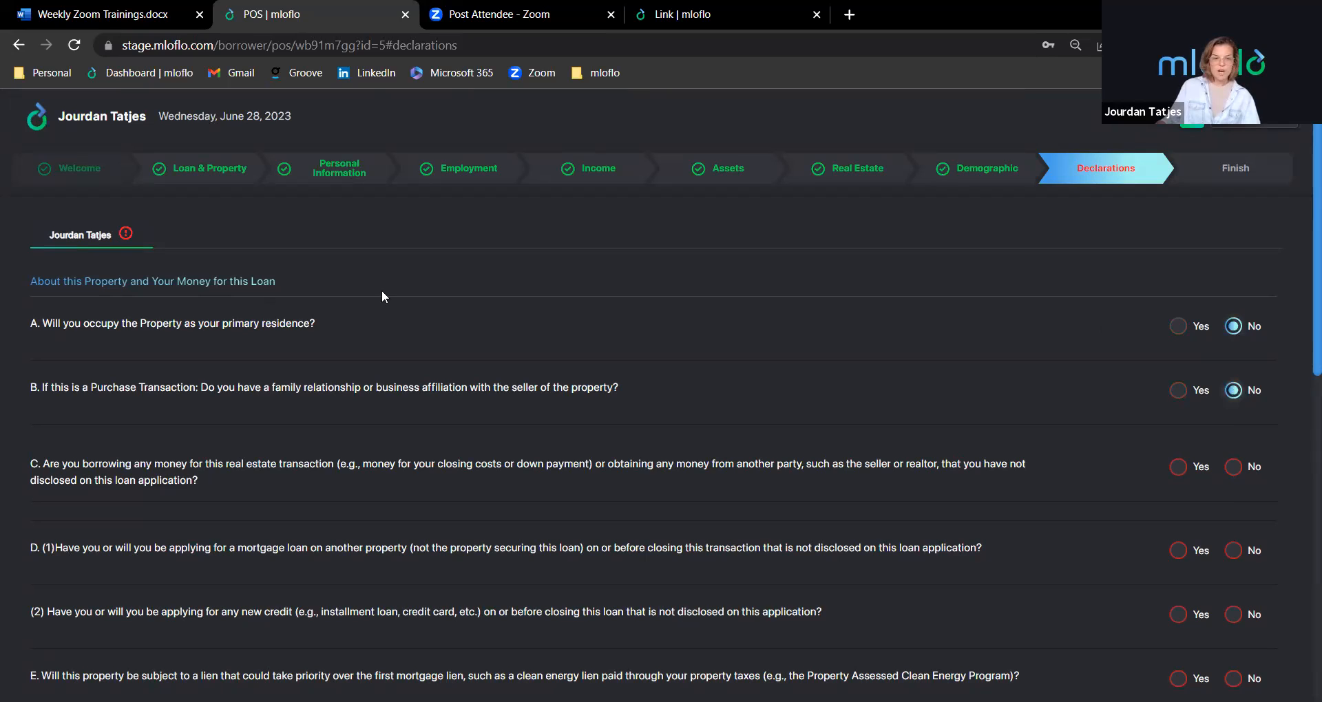
left_click(1177, 328)
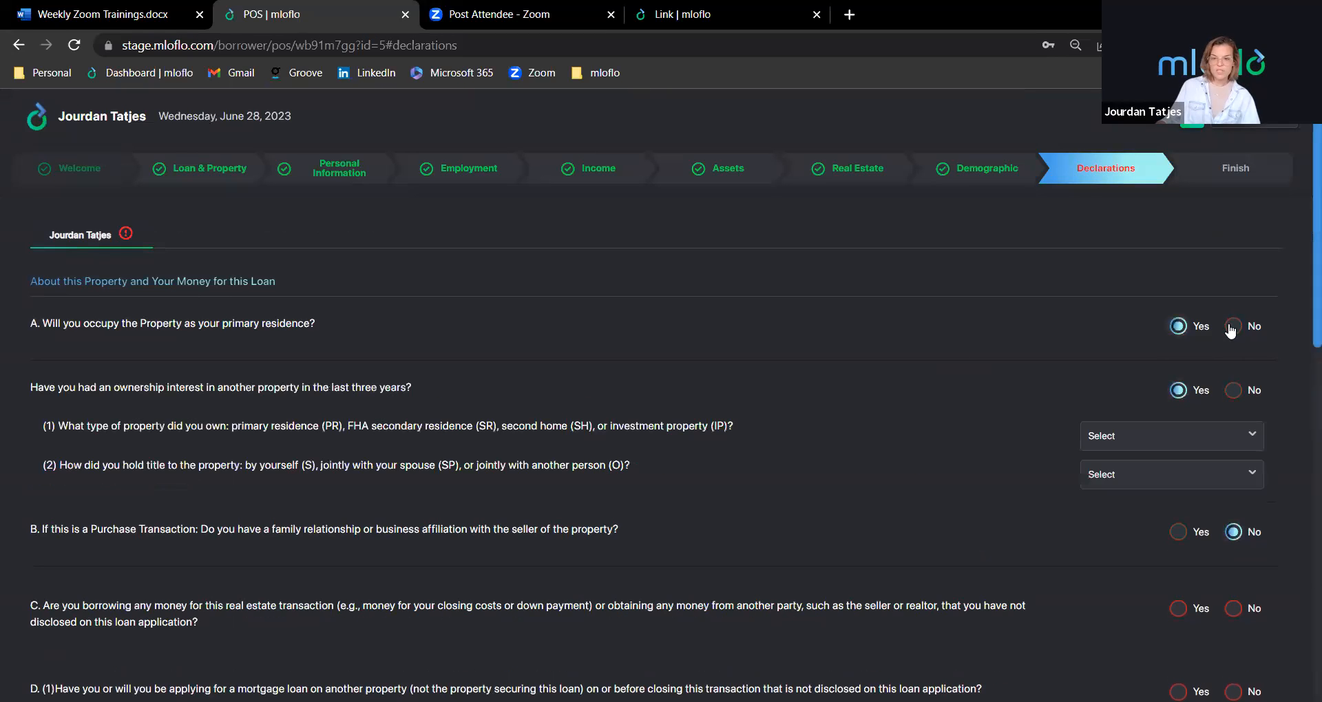
left_click(1233, 326)
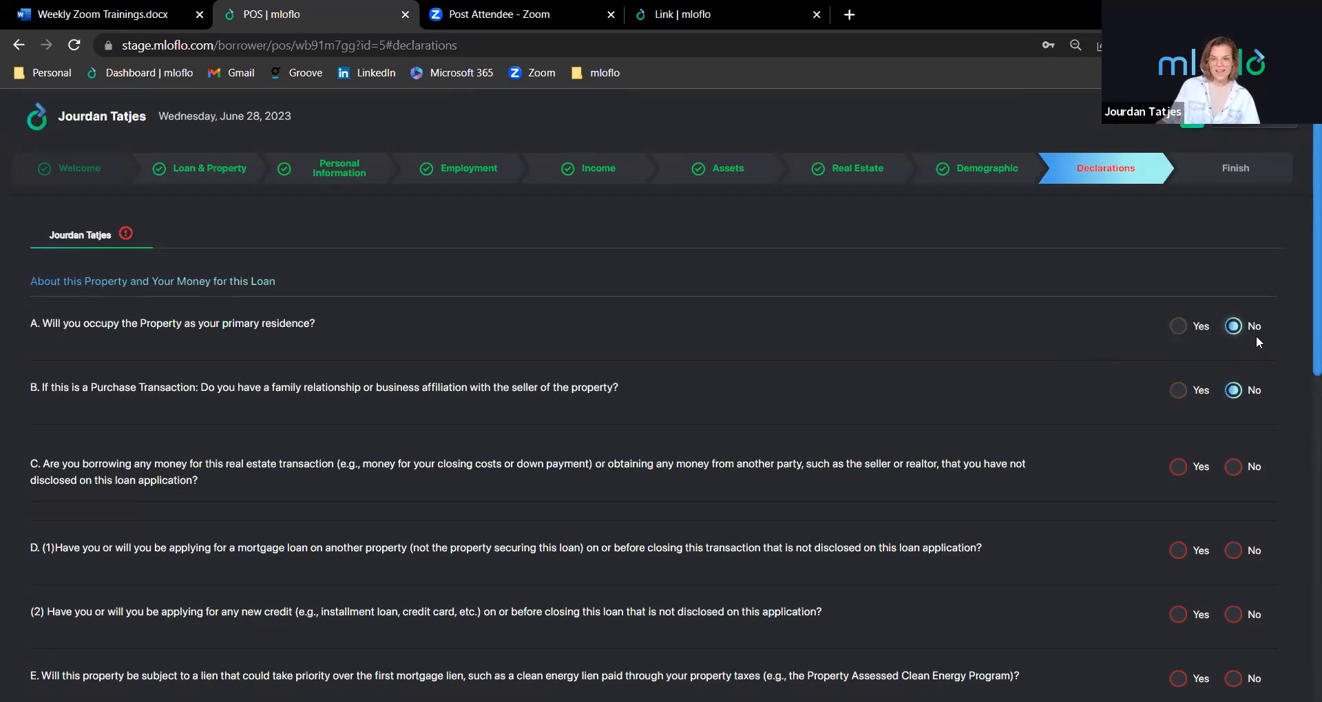
scroll(1226, 382, "down", 5)
scroll(1219, 397, "up", 5)
left_click(1175, 332)
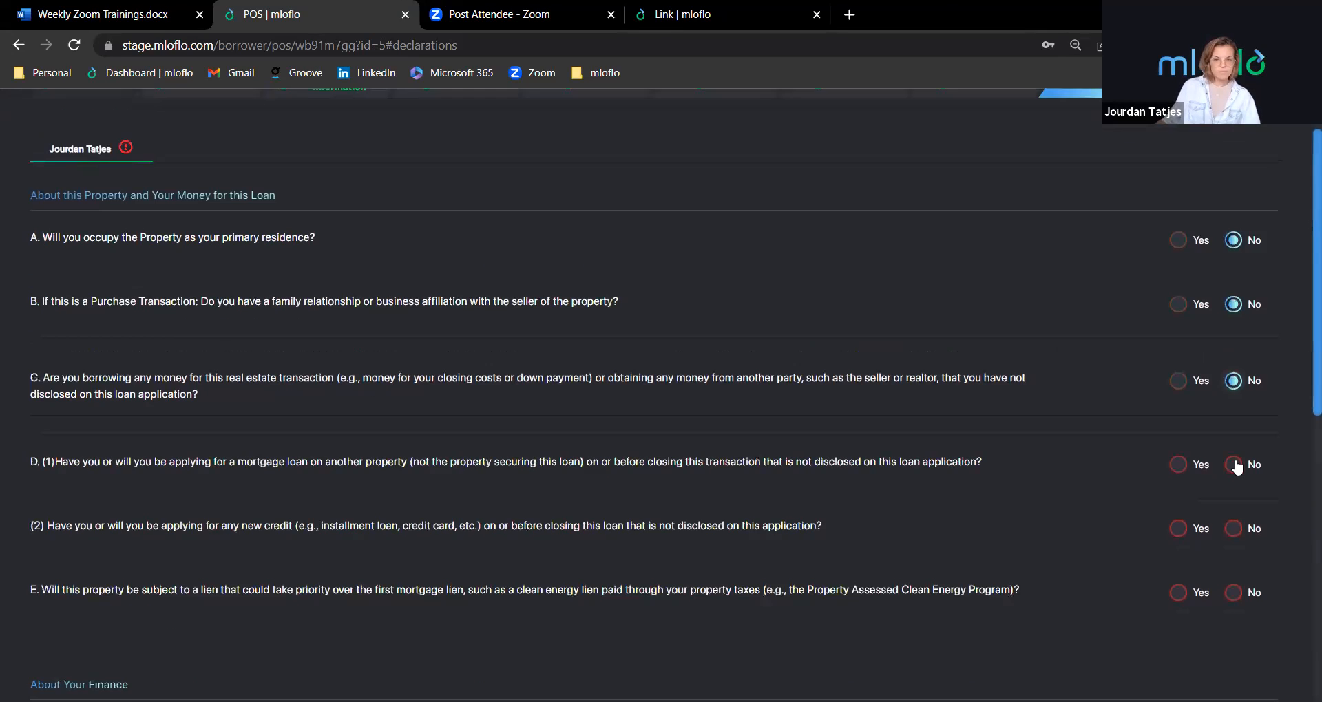
Step: Answer No to declarations D(1), D(2), E, F, G, H and I
left_click(1235, 465)
scroll(1238, 466, "down", 1)
left_click(1234, 443)
left_click(1234, 507)
scroll(1187, 477, "down", 2)
left_click(1235, 482)
left_click(1178, 535)
scroll(1211, 482, "down", 1)
left_click(1234, 450)
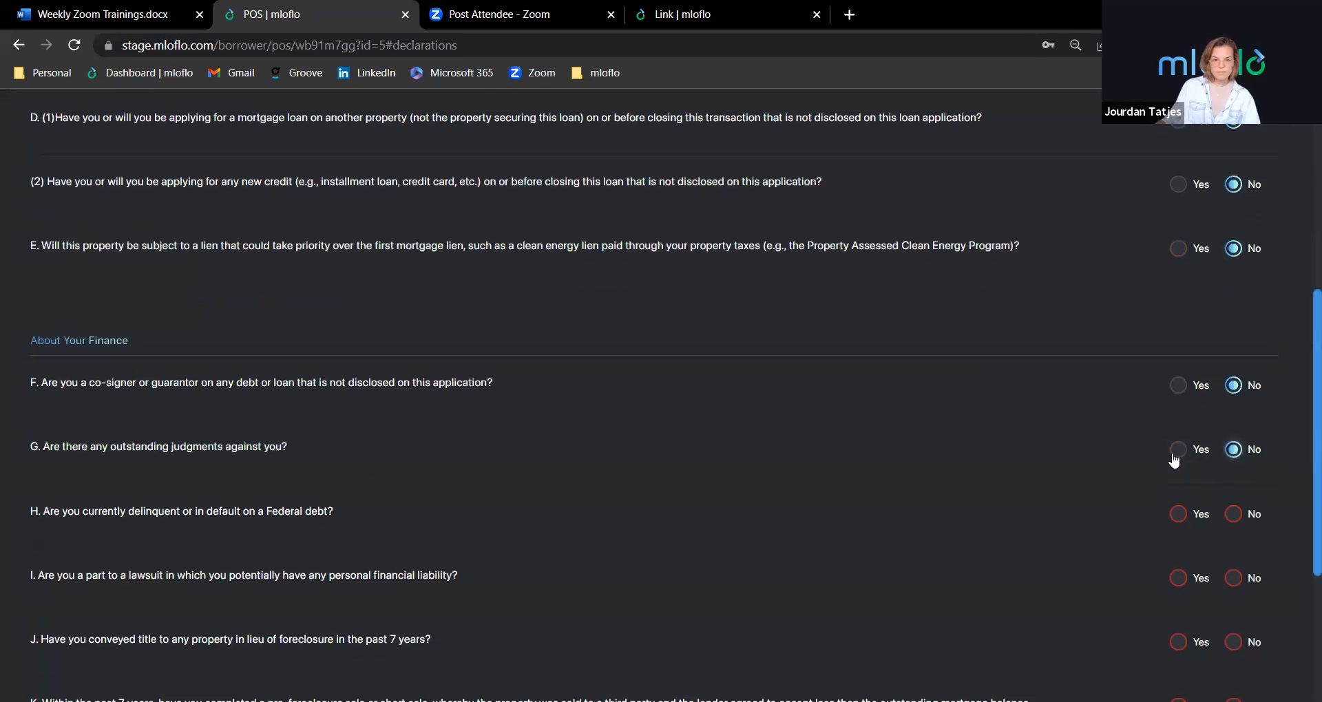
left_click(1233, 513)
scroll(1178, 506, "down", 1)
left_click(1178, 498)
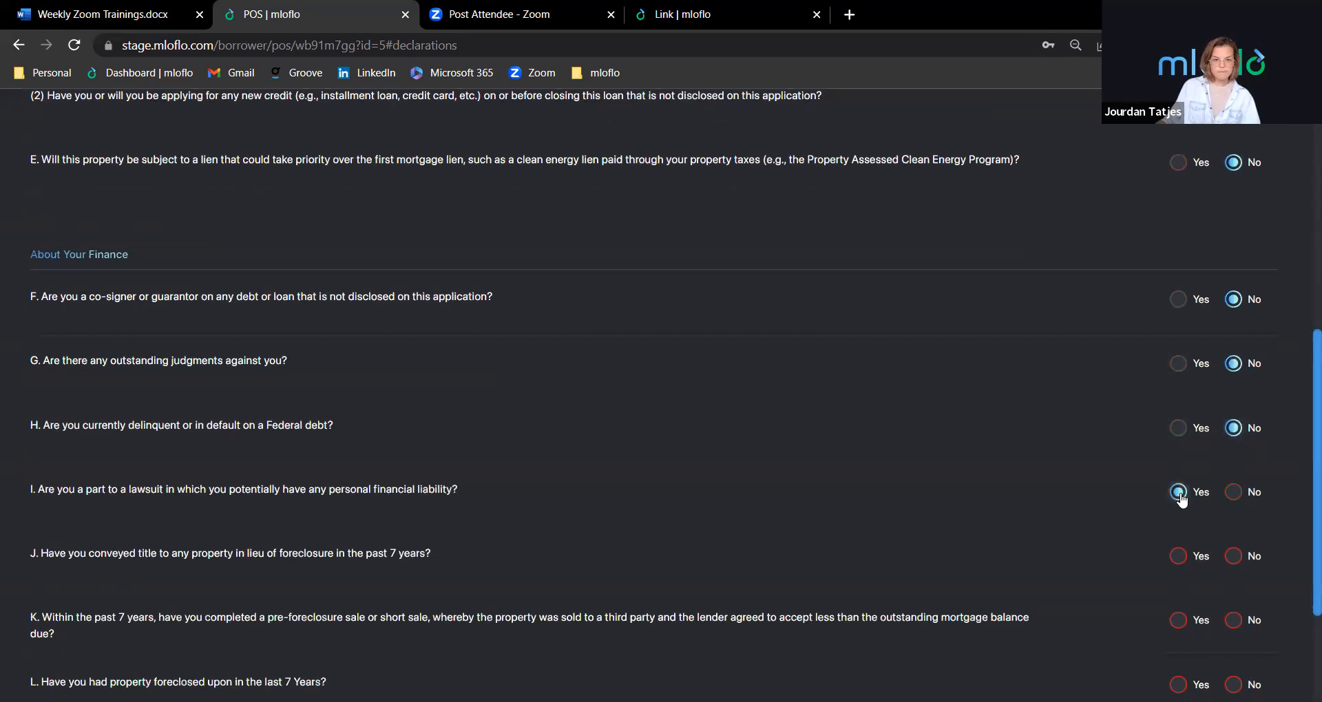
left_click(1237, 494)
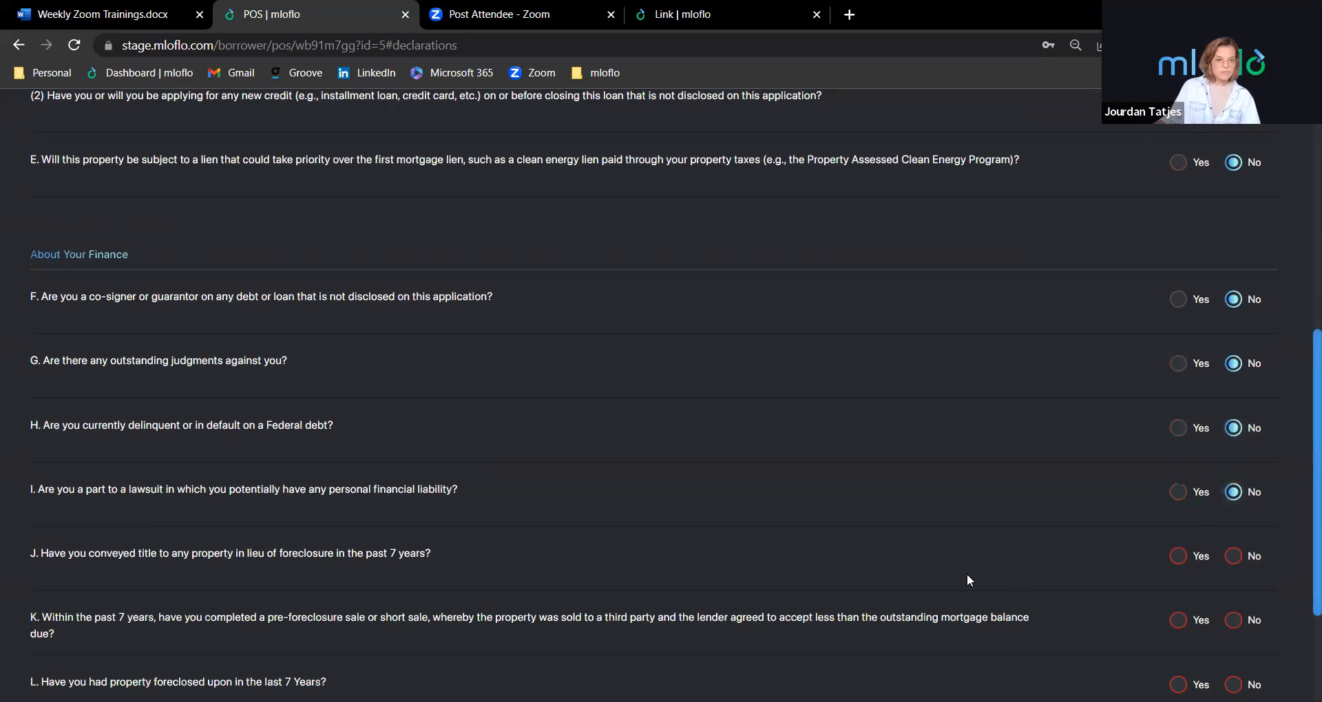
Step: Answer Yes to J and L, No to K and M, and continue to Finish
left_click(1173, 561)
scroll(1051, 507, "down", 1)
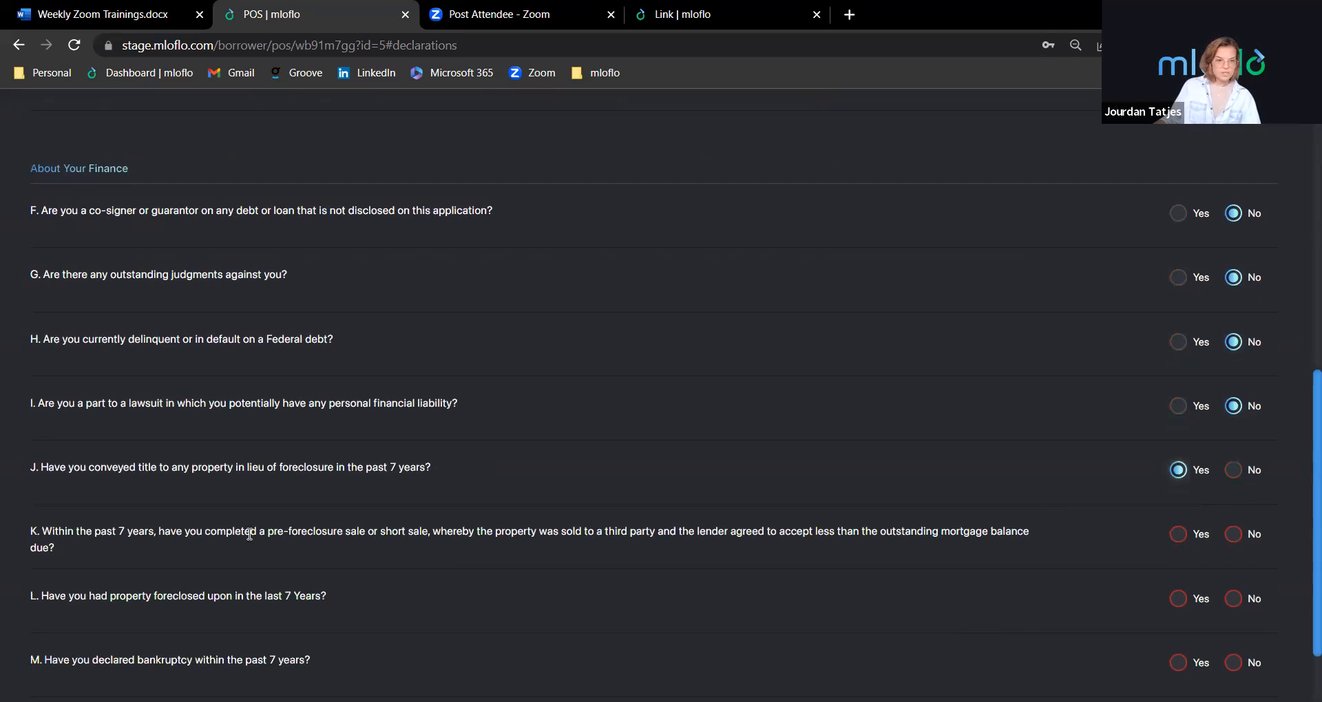
scroll(1225, 461, "down", 1)
left_click(1231, 451)
left_click(1178, 513)
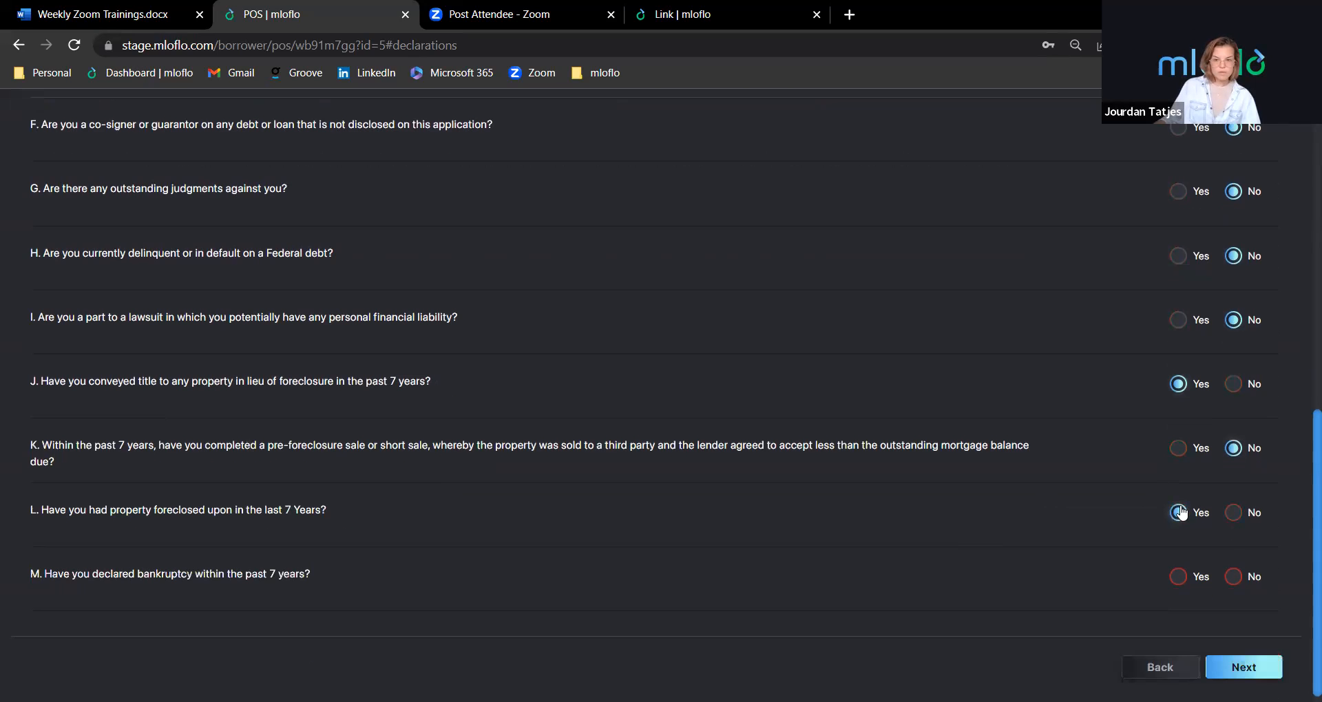
scroll(1158, 504, "down", 1)
left_click(1192, 568)
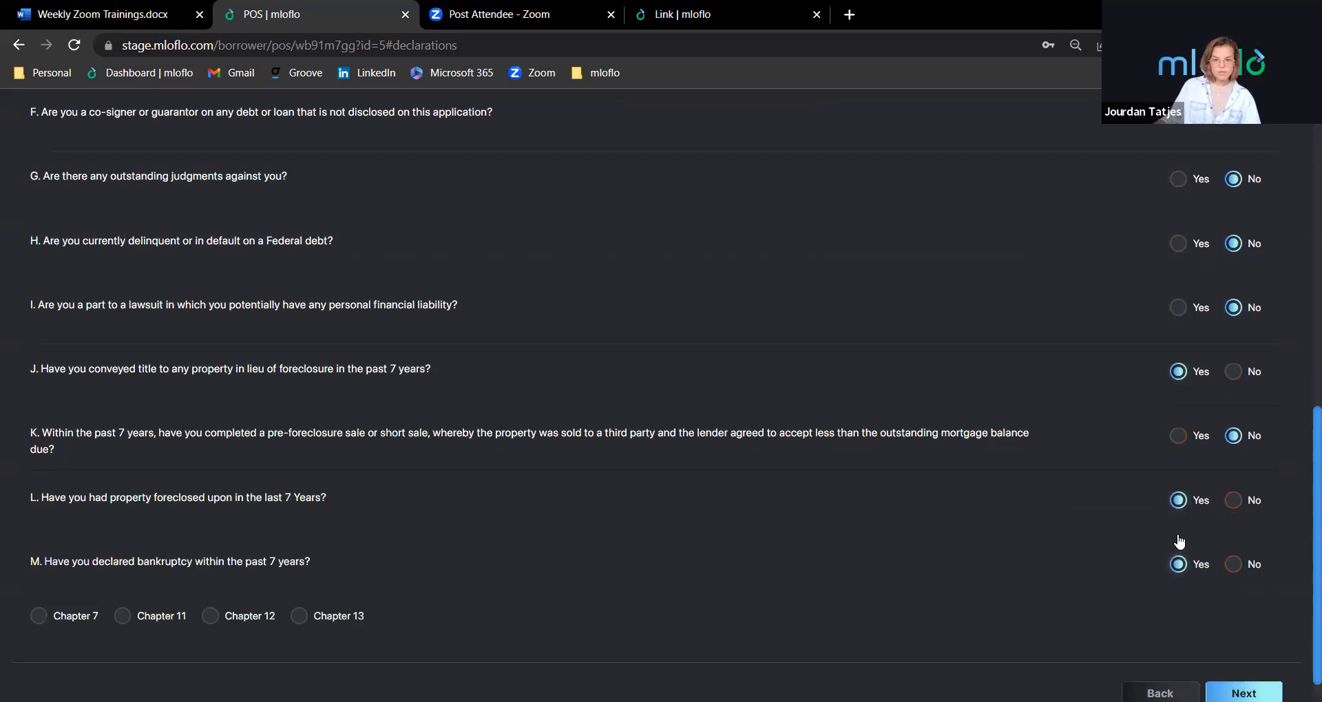
scroll(1179, 542, "down", 1)
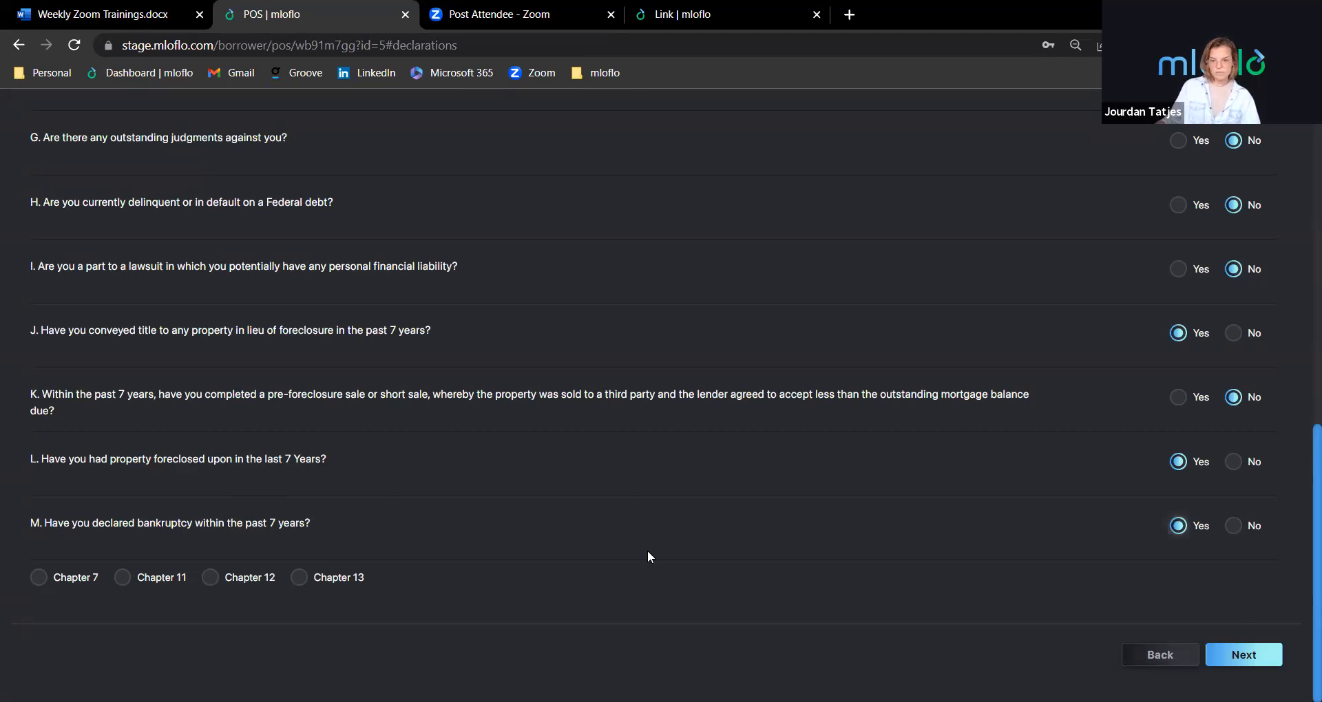
left_click(1245, 527)
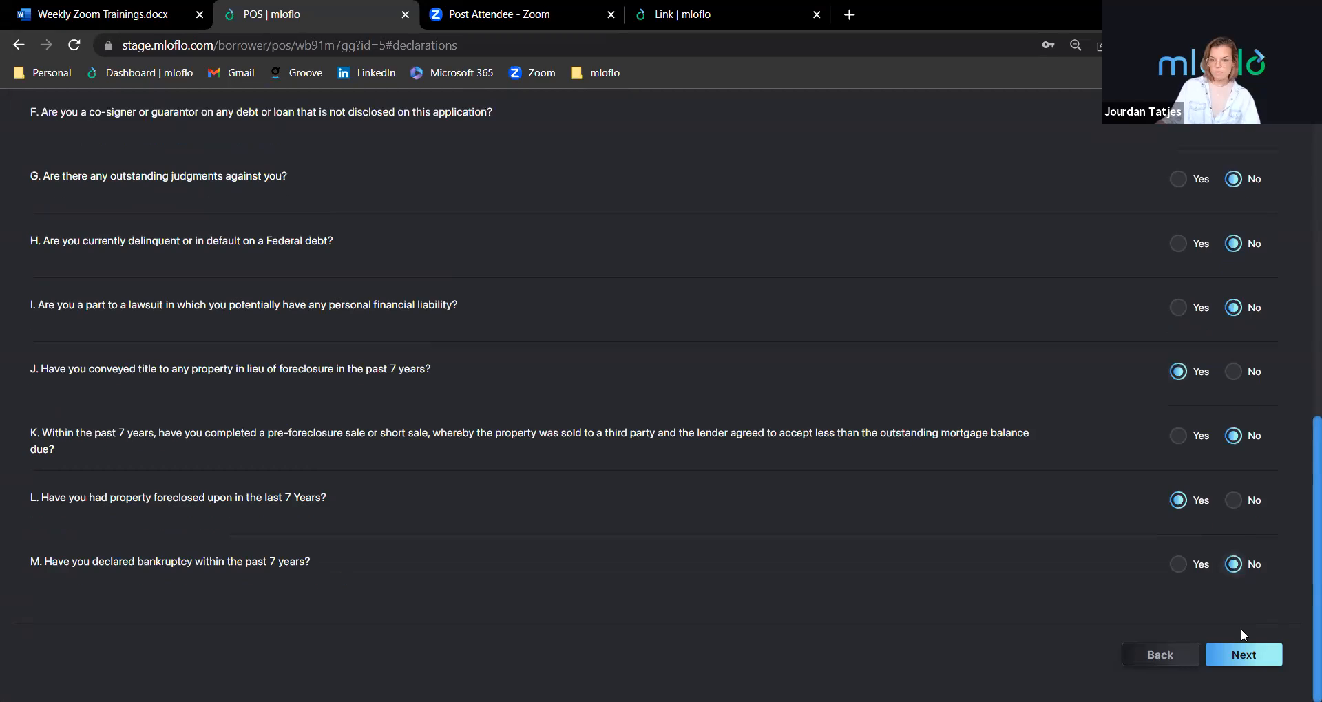
left_click(1238, 648)
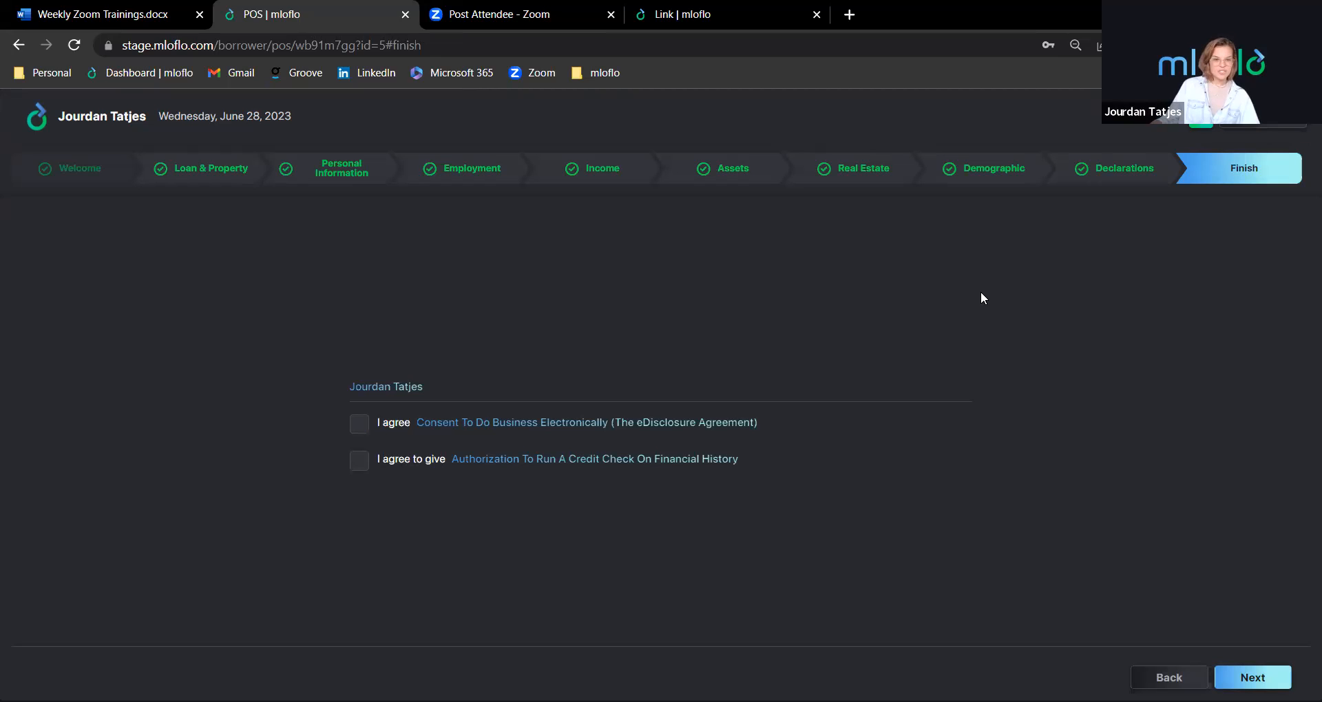
Step: Agree to the eDisclosure and credit-check consents and submit the loan application
left_click(358, 425)
left_click(359, 460)
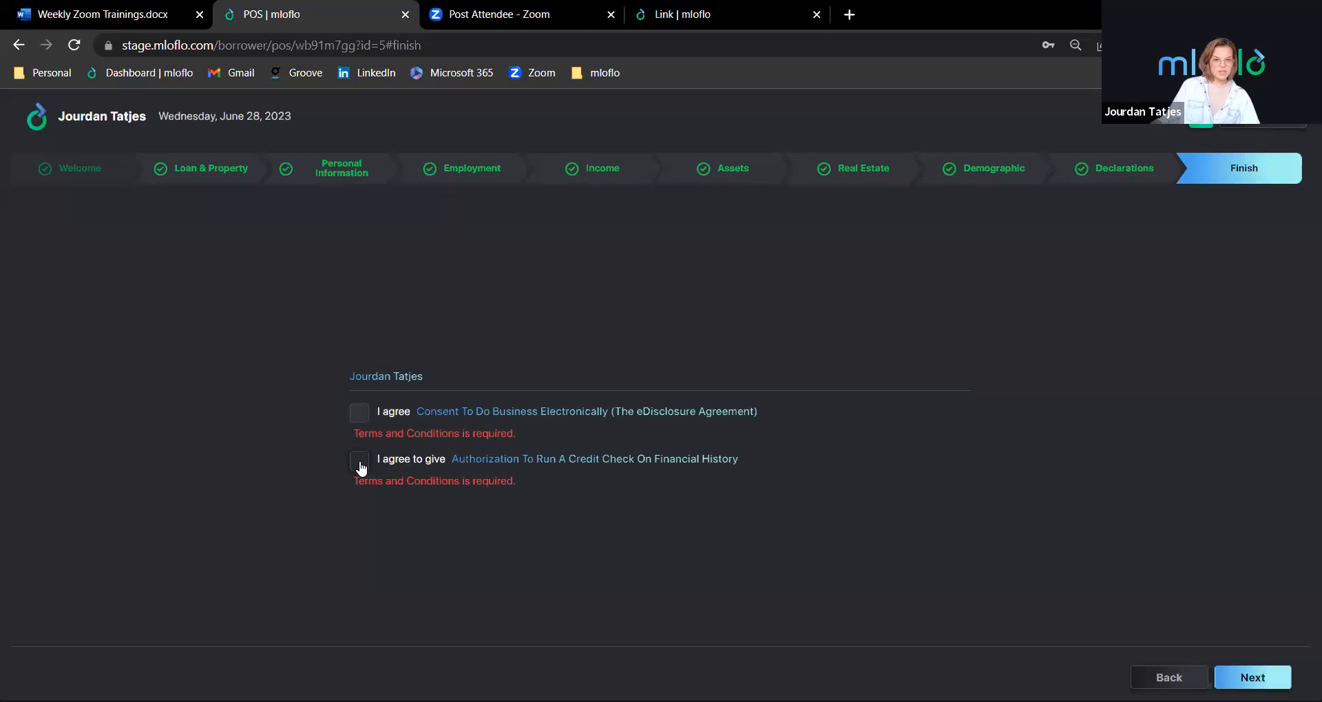
left_click(357, 421)
left_click(357, 415)
left_click(361, 463)
left_click(355, 413)
left_click(360, 416)
left_click(359, 417)
left_click(359, 457)
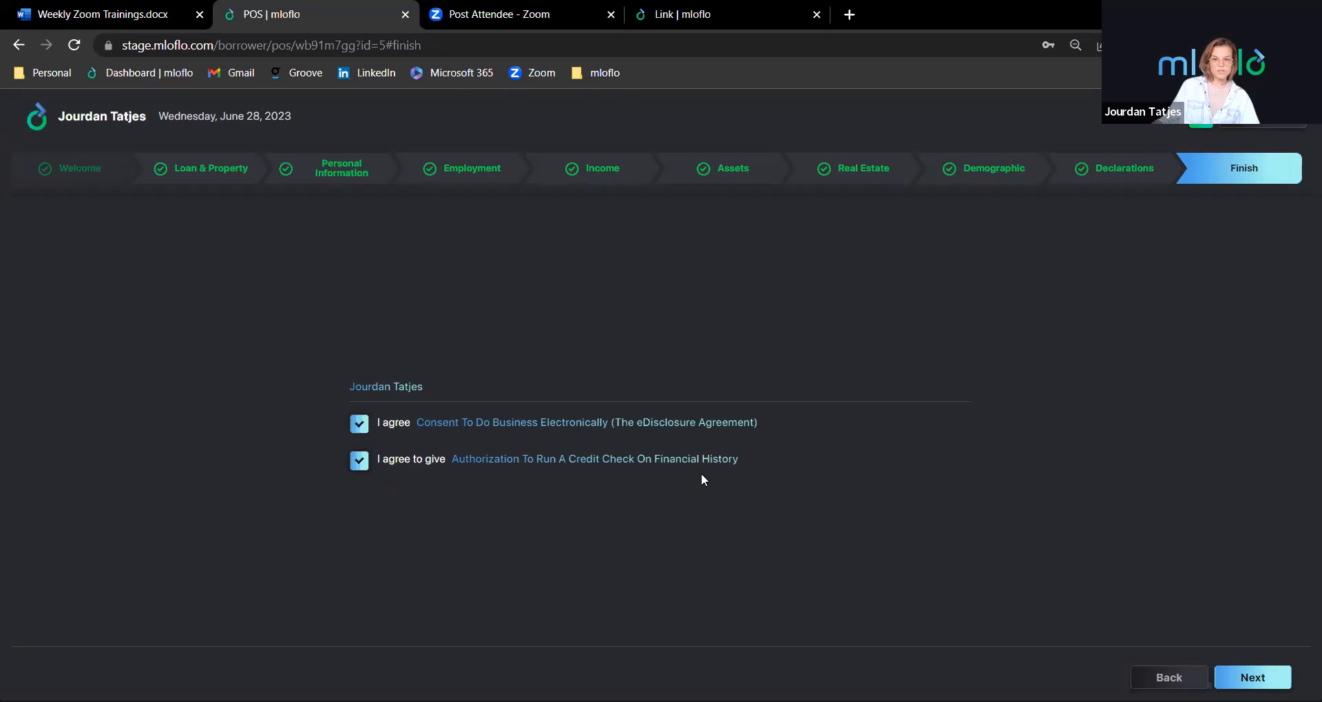
left_click(1245, 679)
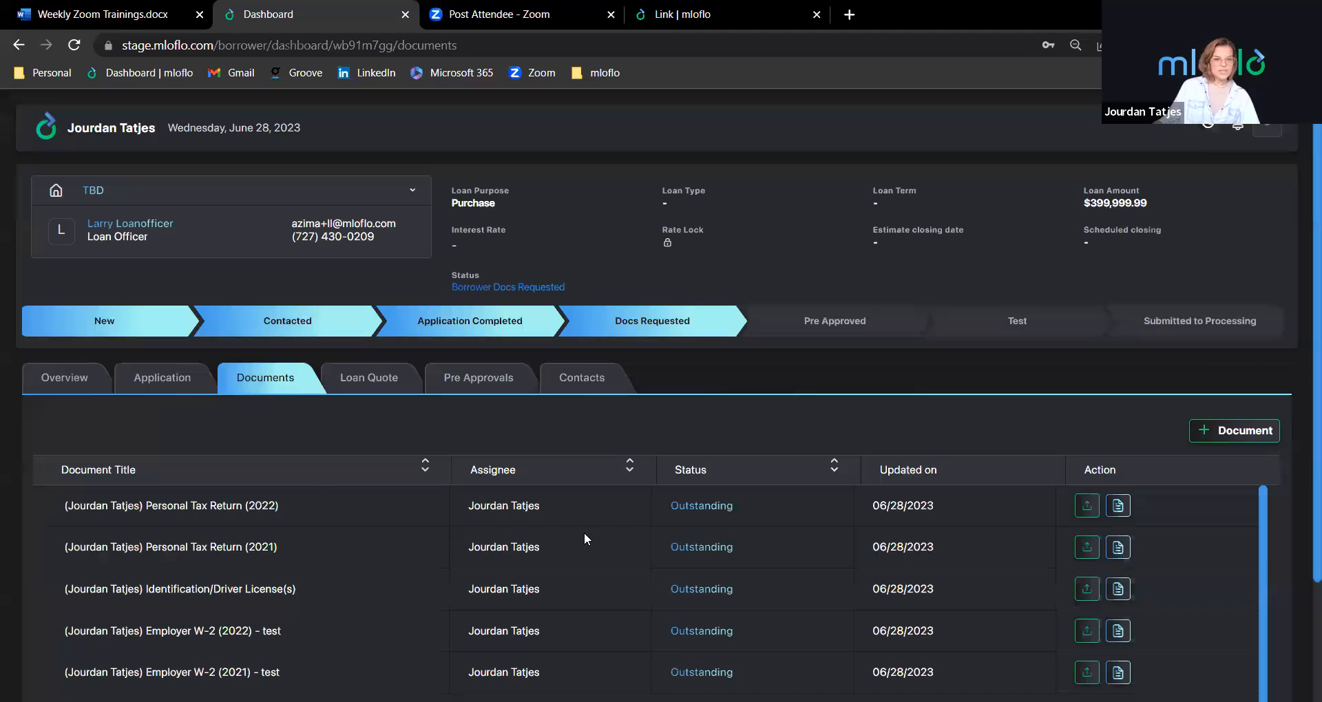
scroll(606, 511, "down", 1)
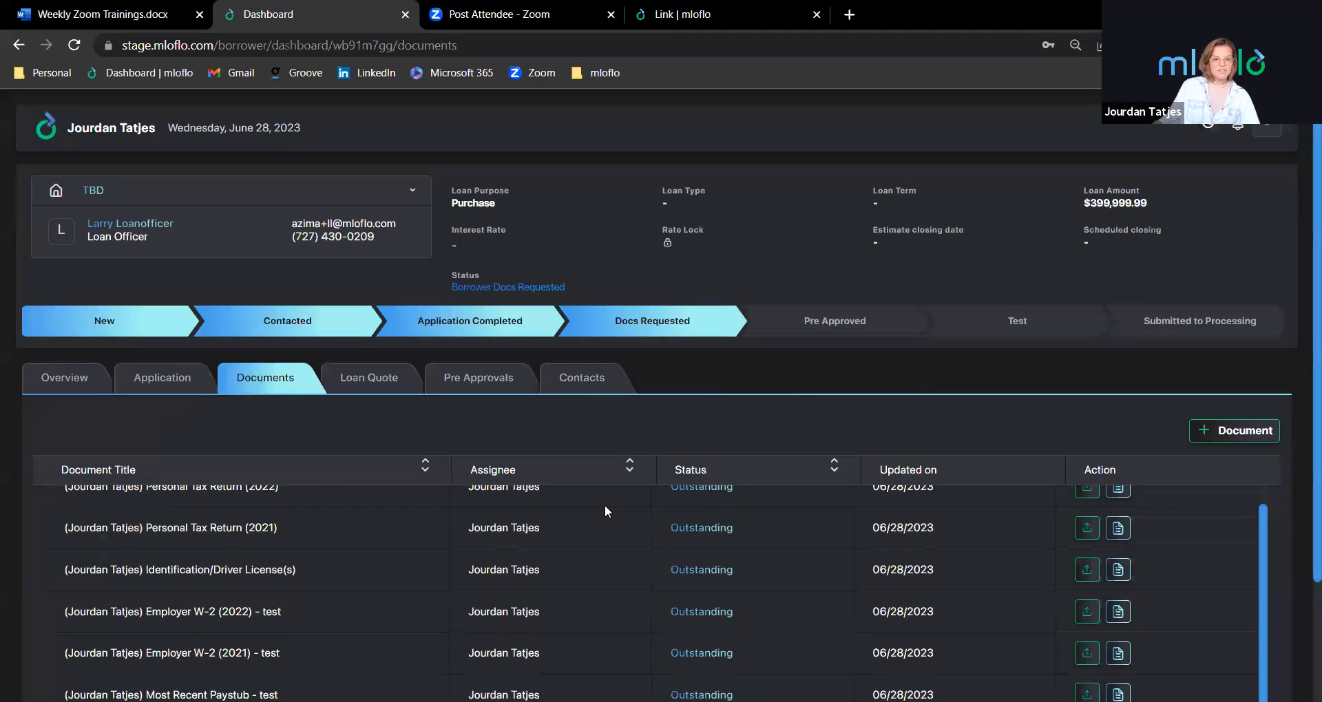
scroll(649, 564, "up", 1)
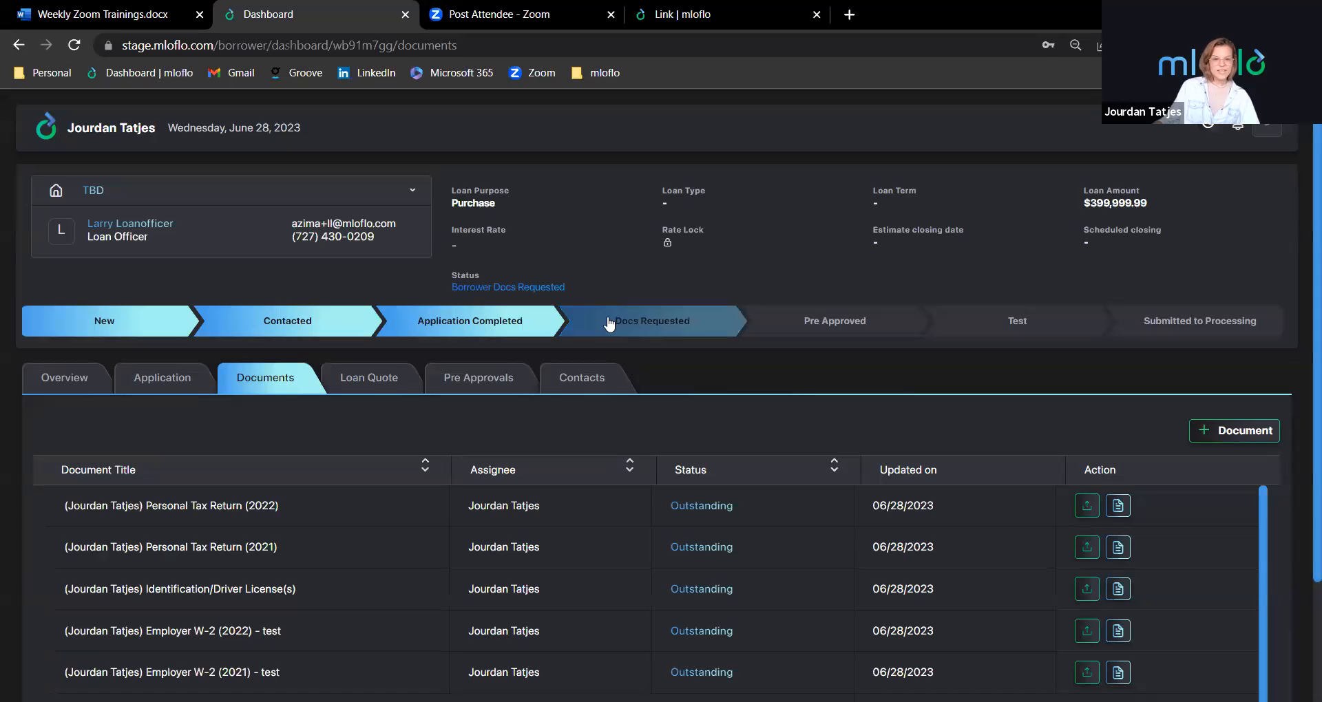
scroll(603, 233, "down", 3)
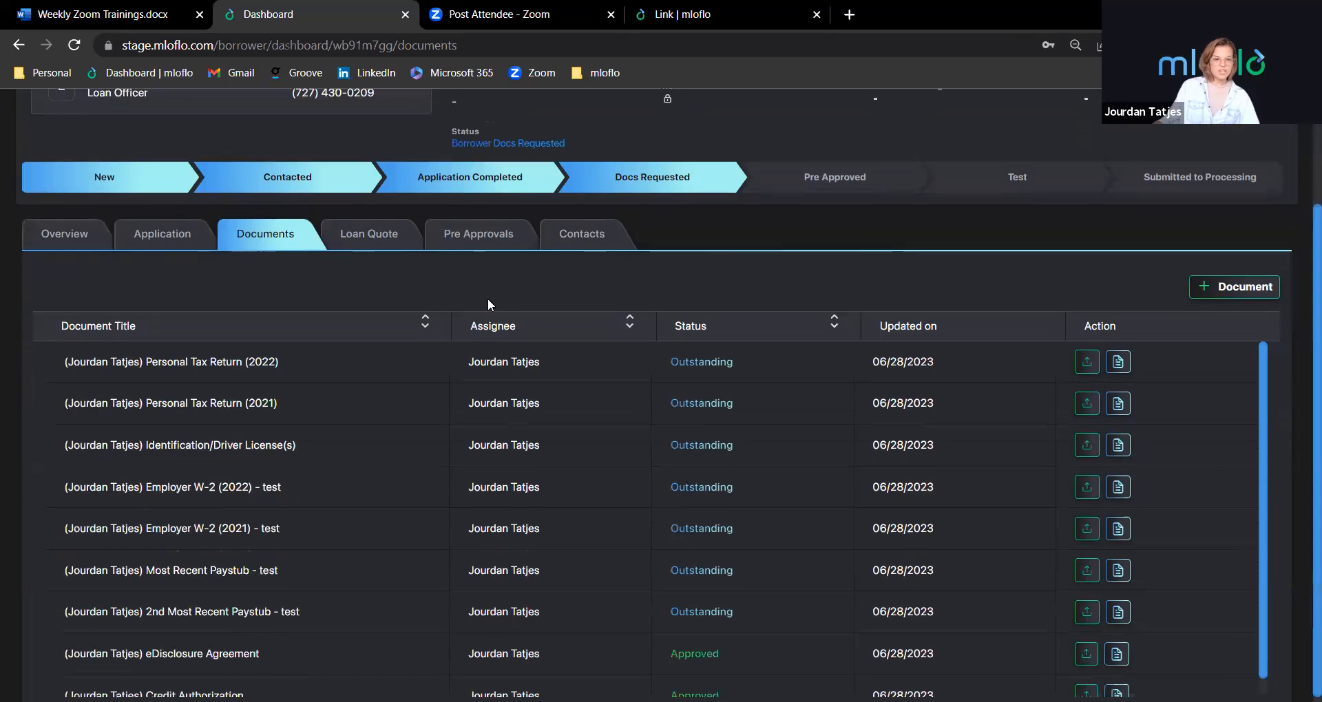
scroll(445, 362, "down", 1)
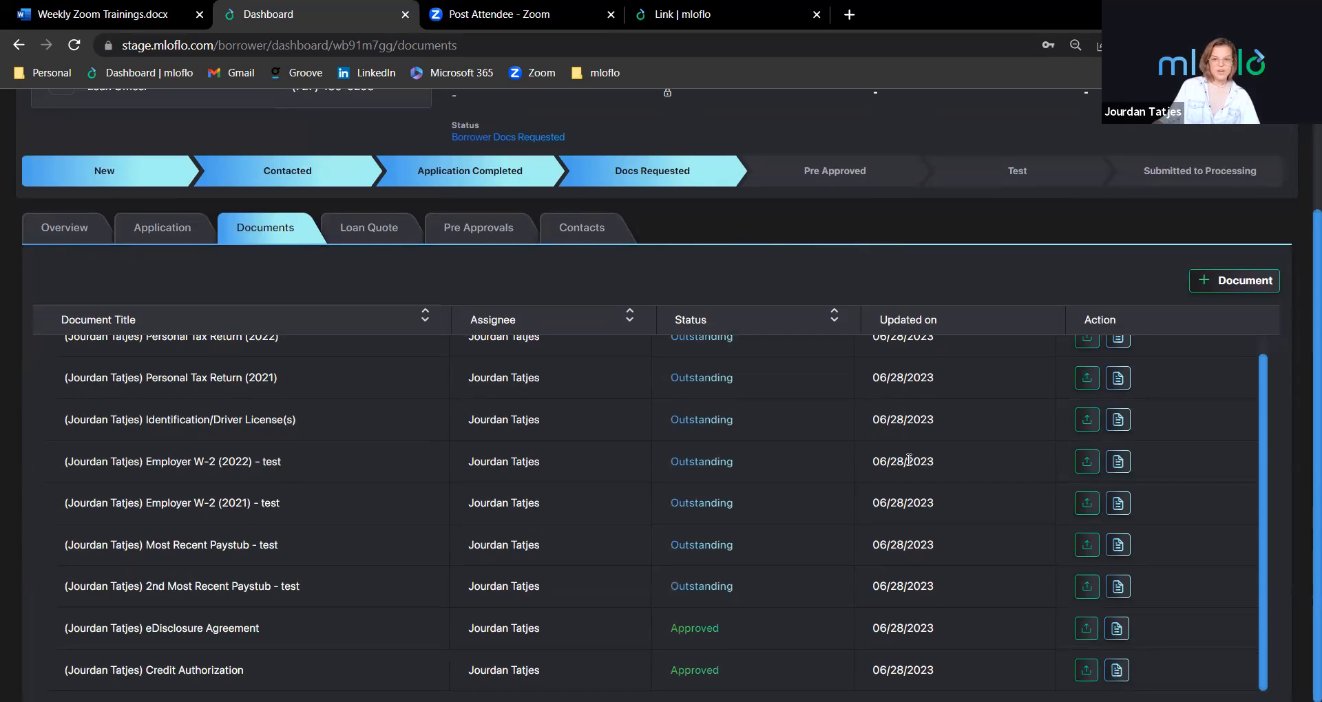
scroll(1079, 475, "up", 3)
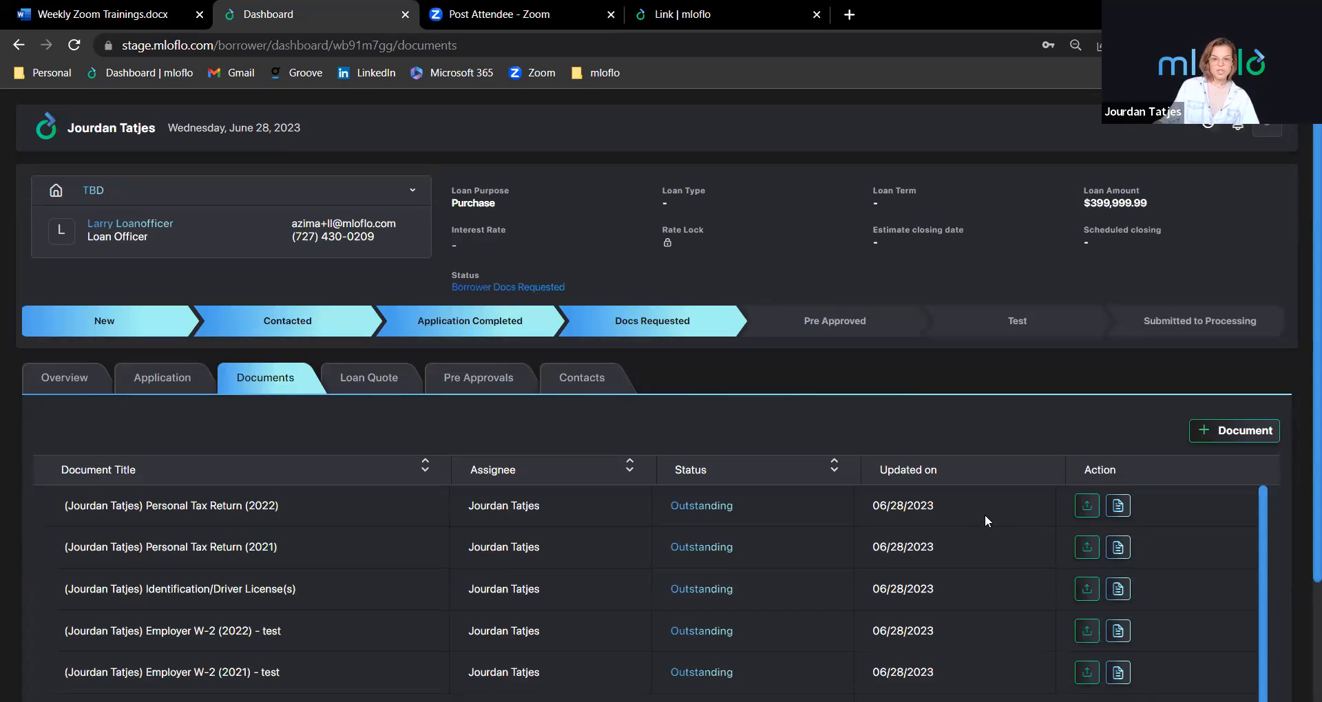
scroll(997, 530, "down", 3)
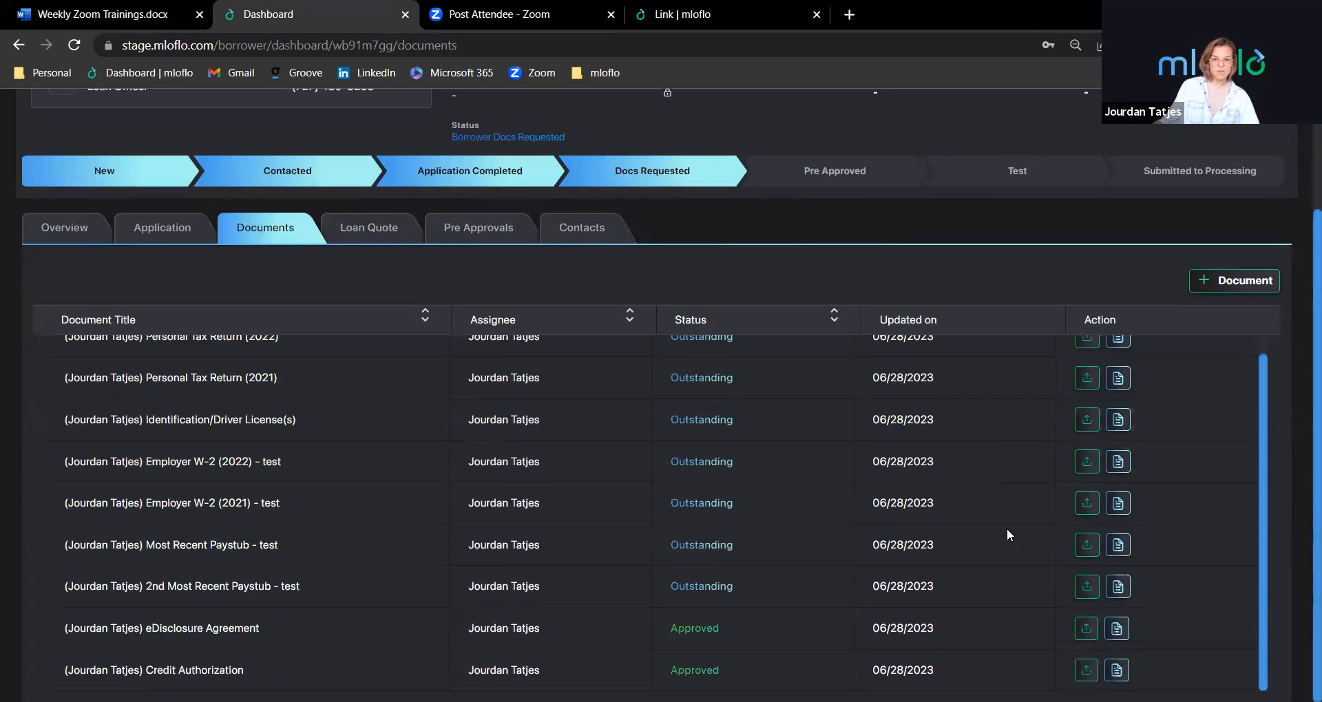
Step: Open Add Document, browse its category and borrower lists, then close it without saving
left_click(1221, 288)
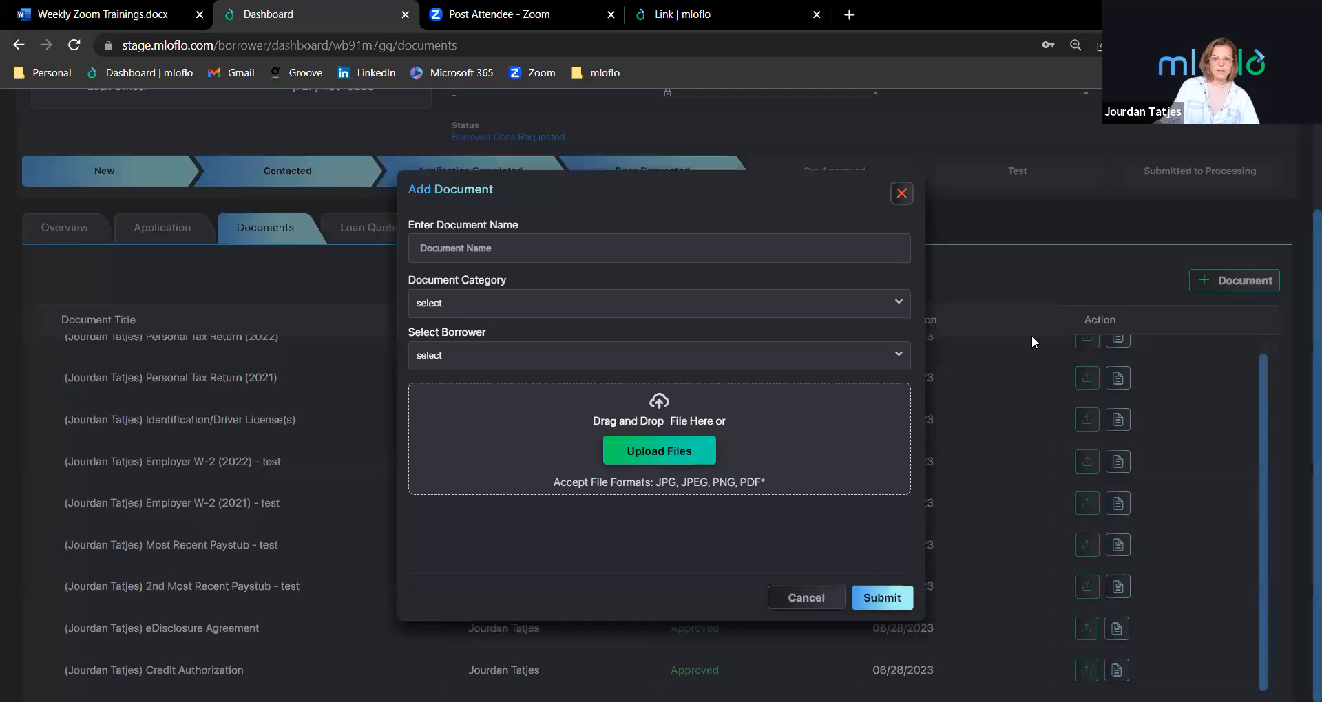
left_click(541, 250)
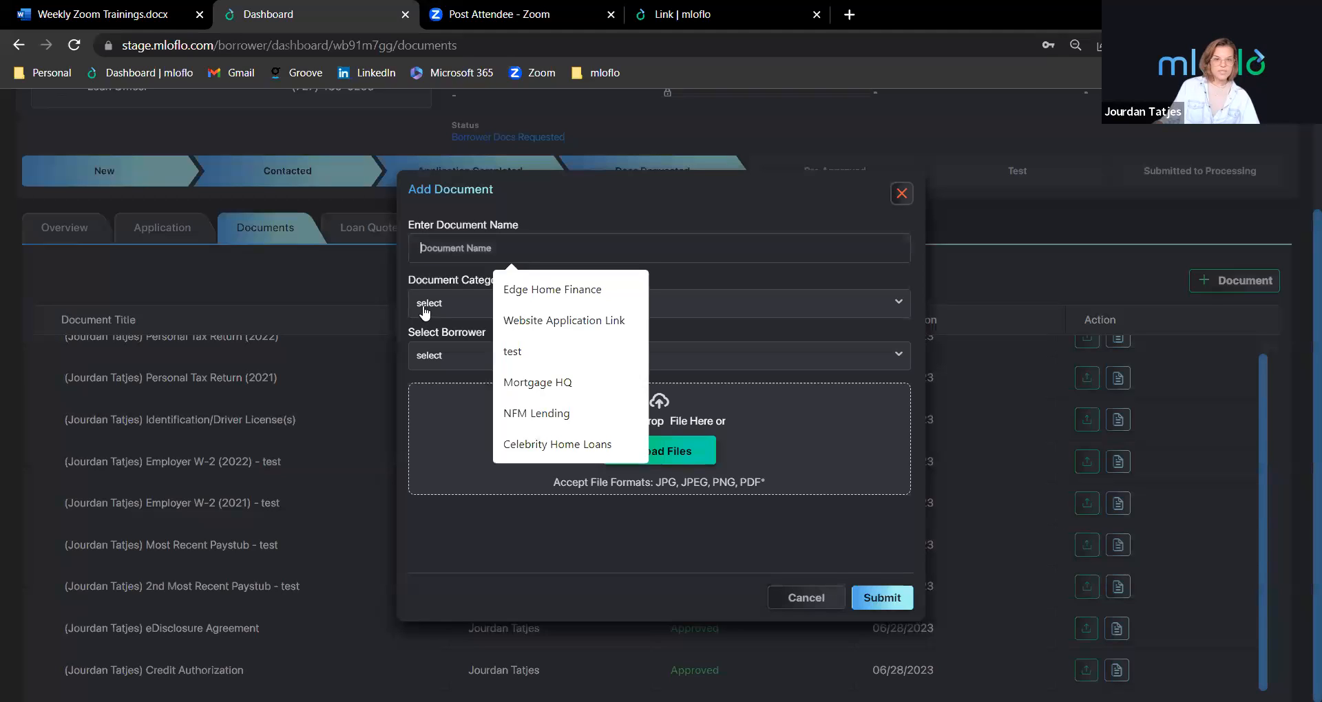
left_click(417, 304)
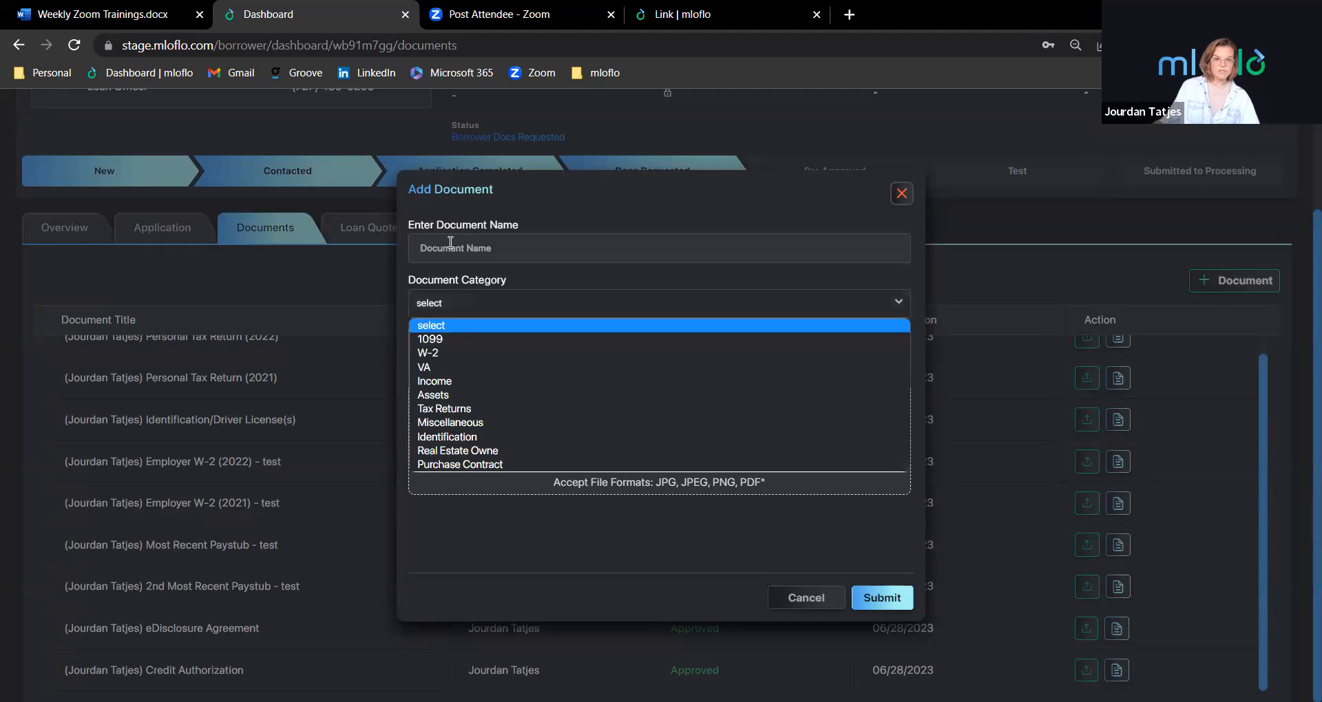
left_click(484, 256)
left_click(443, 312)
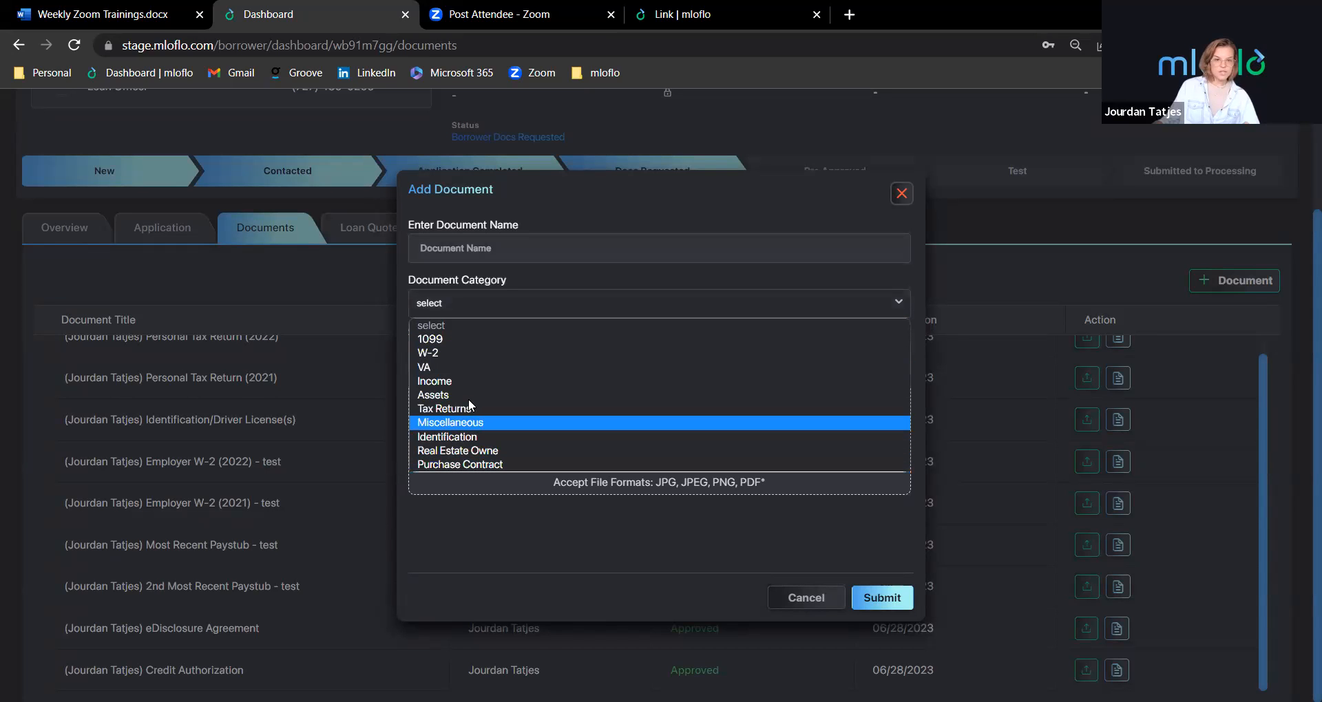
left_click(493, 365)
left_click(485, 356)
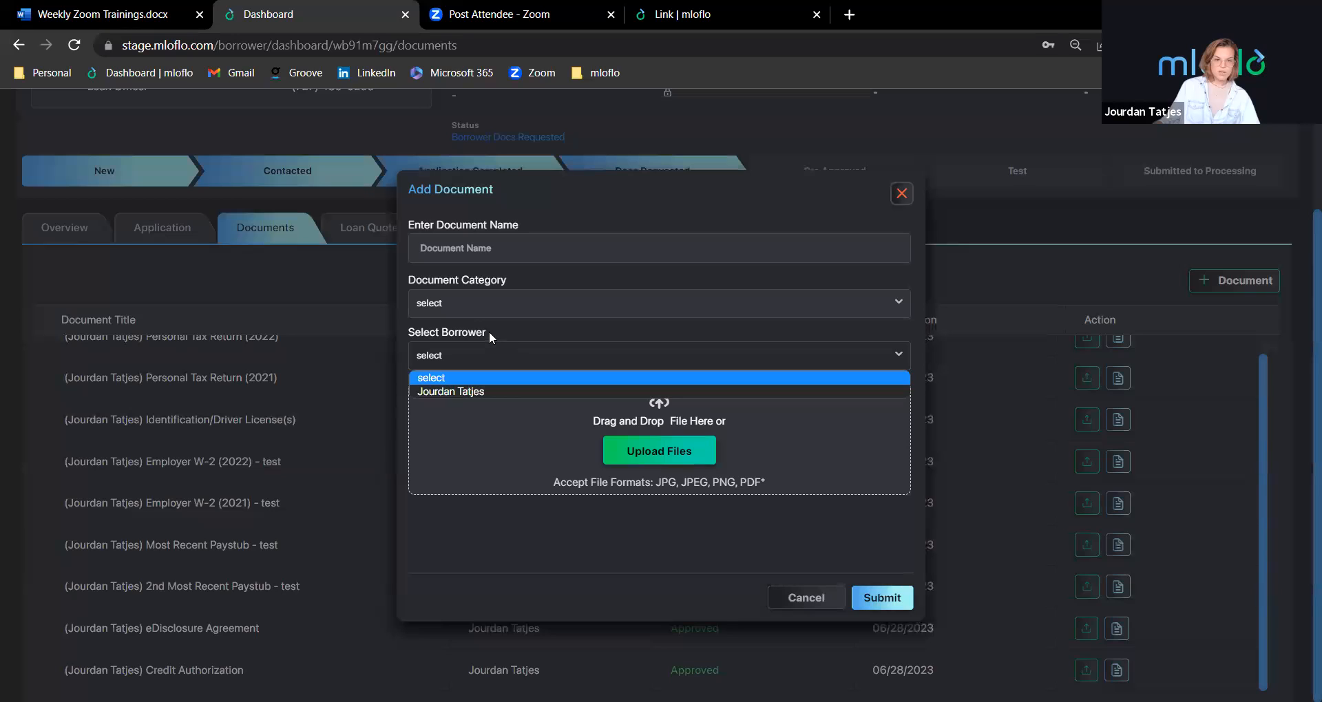
left_click(296, 316)
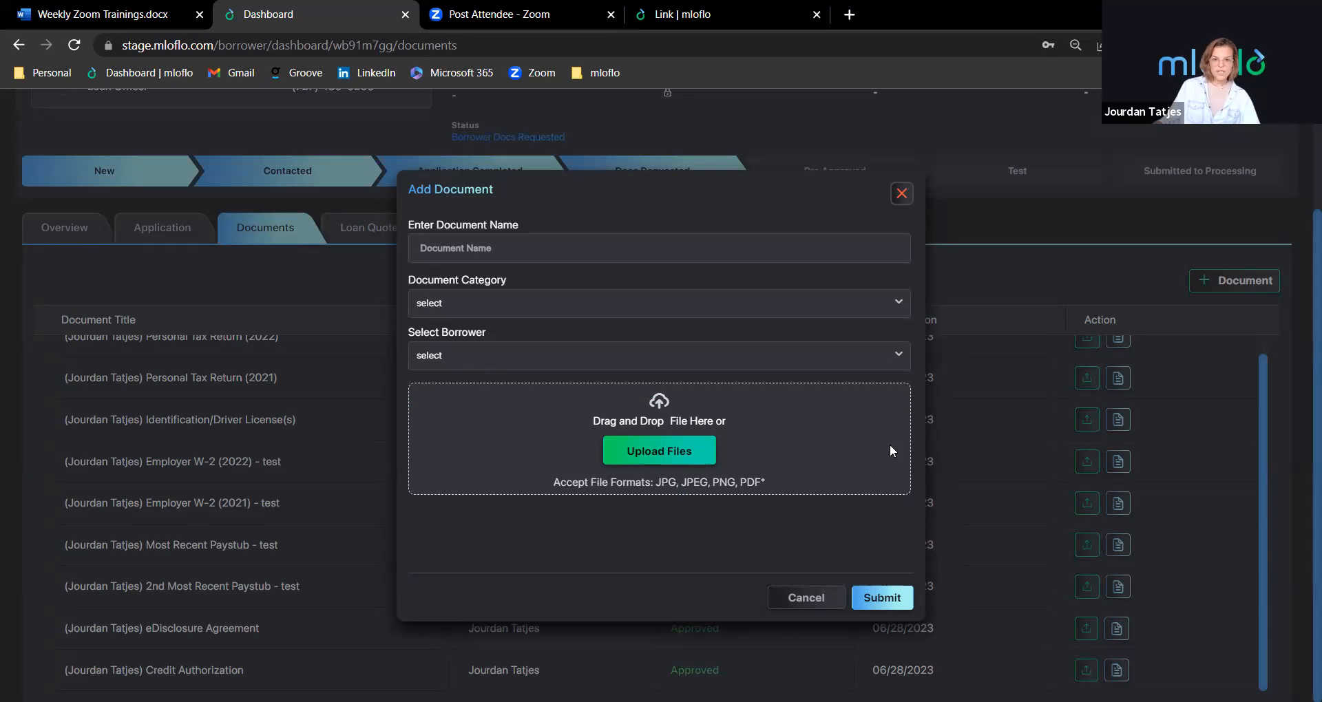
left_click(806, 598)
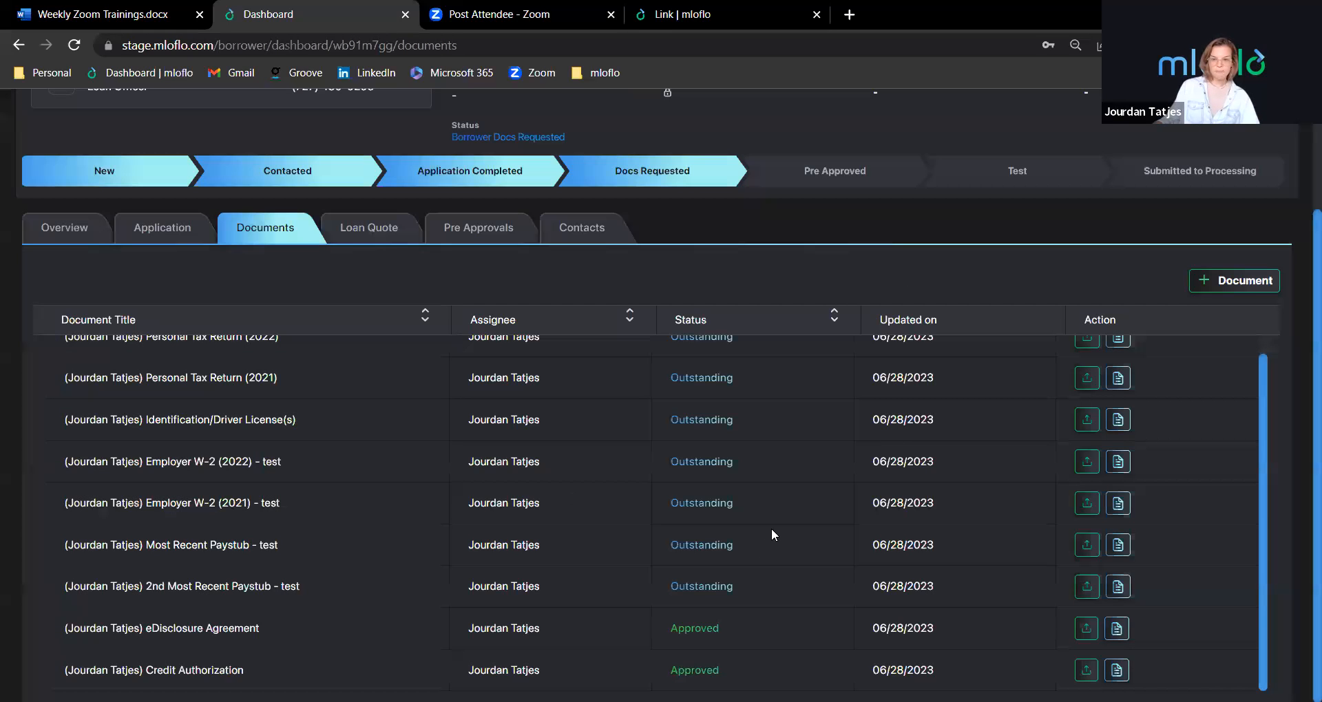
scroll(1033, 448, "up", 2)
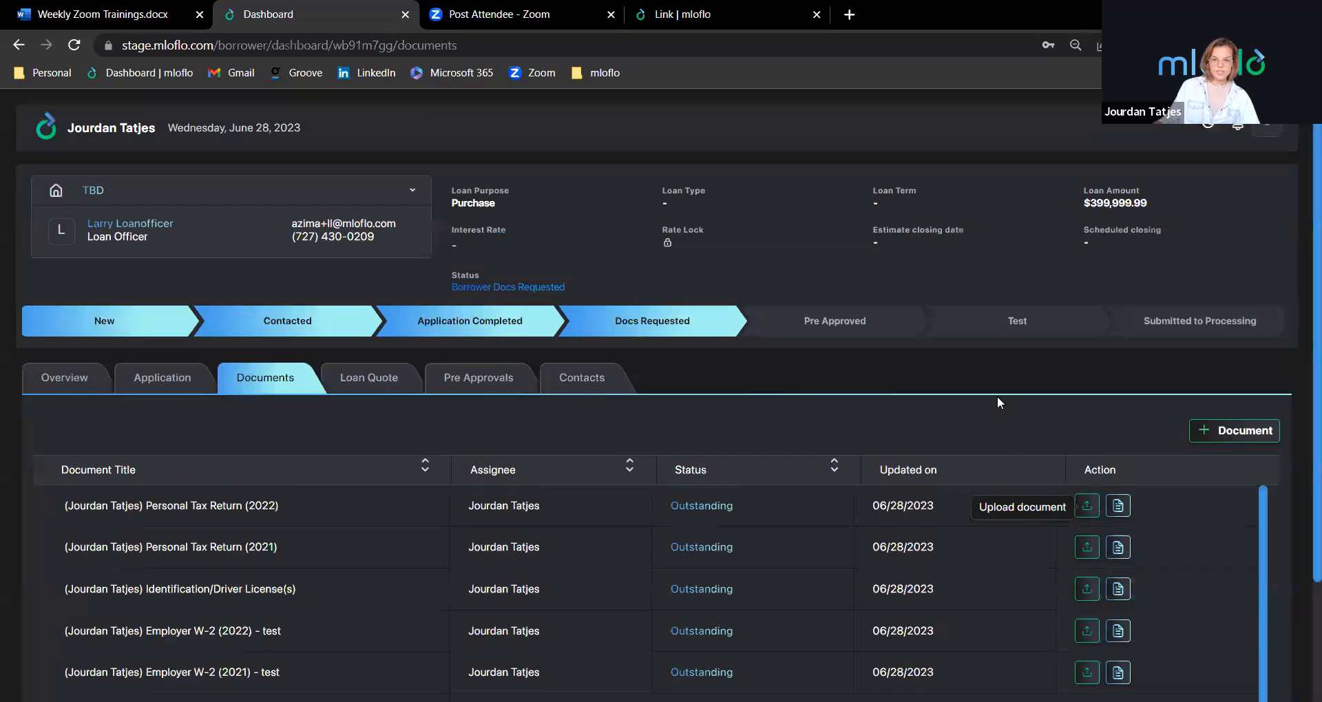
scroll(1067, 507, "down", 1)
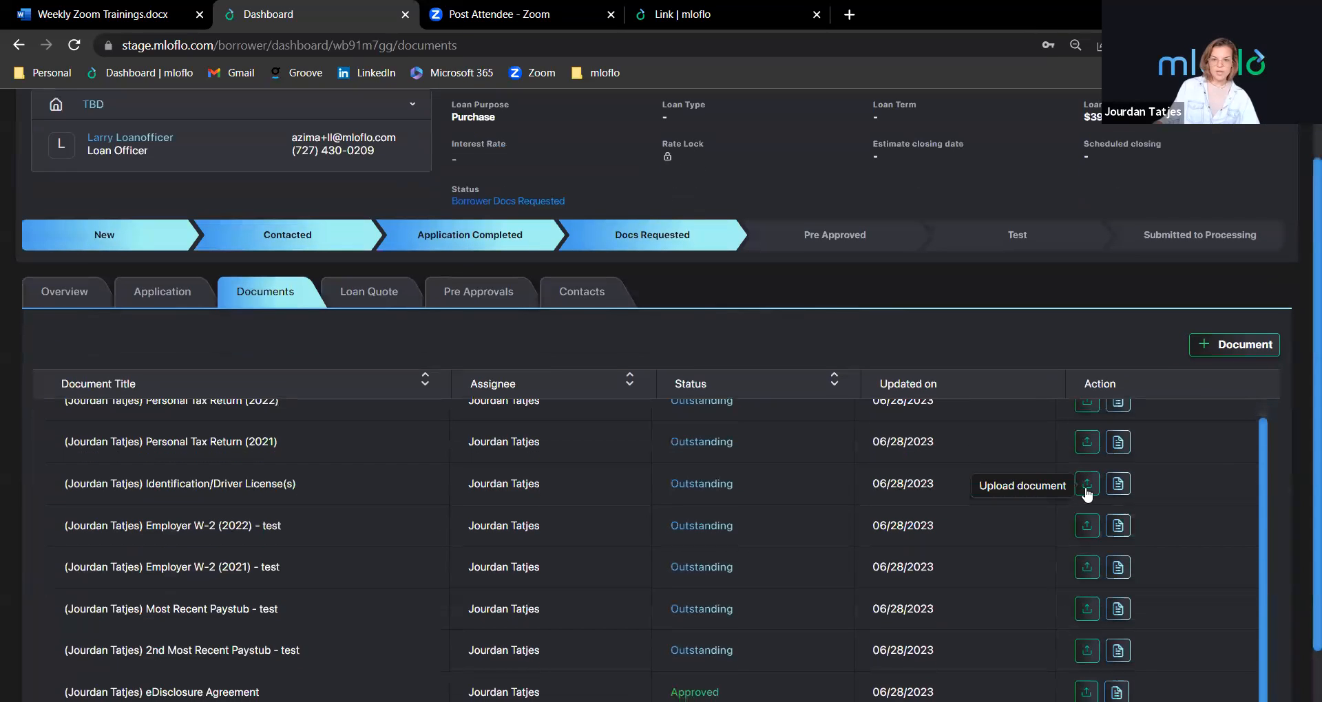
left_click(1117, 486)
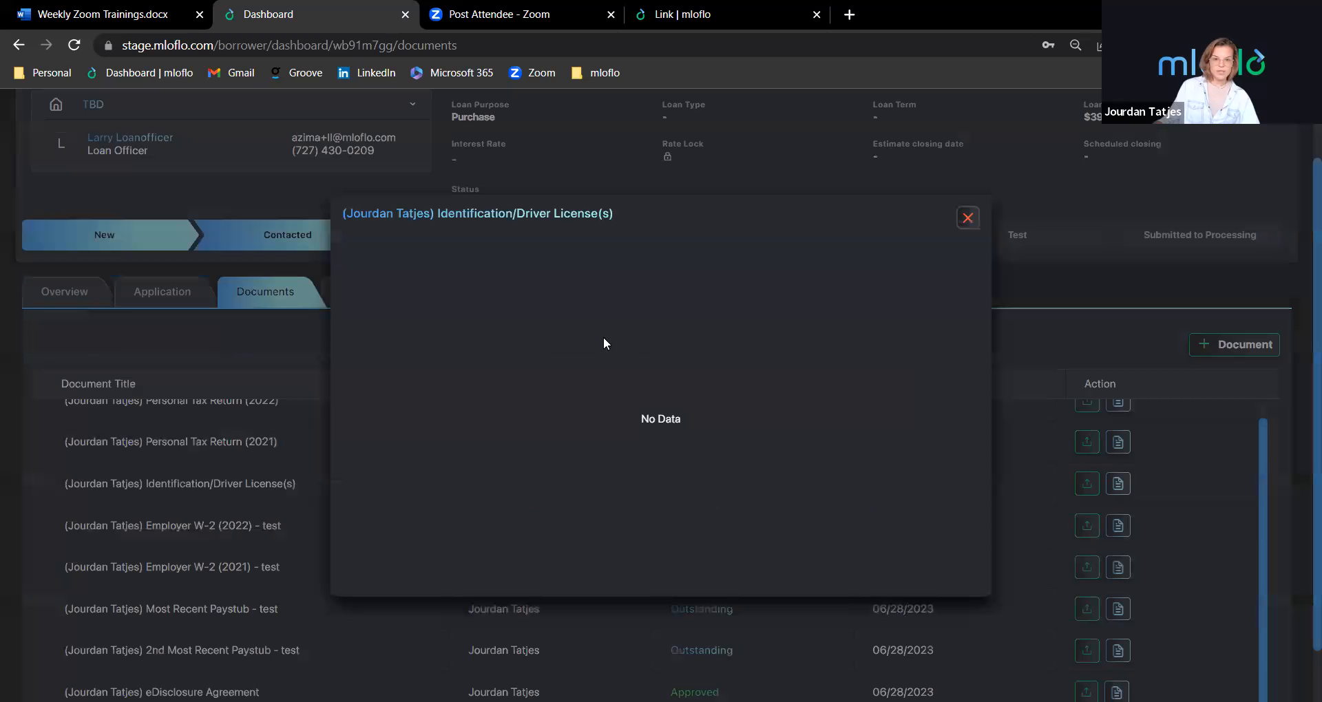
left_click(967, 219)
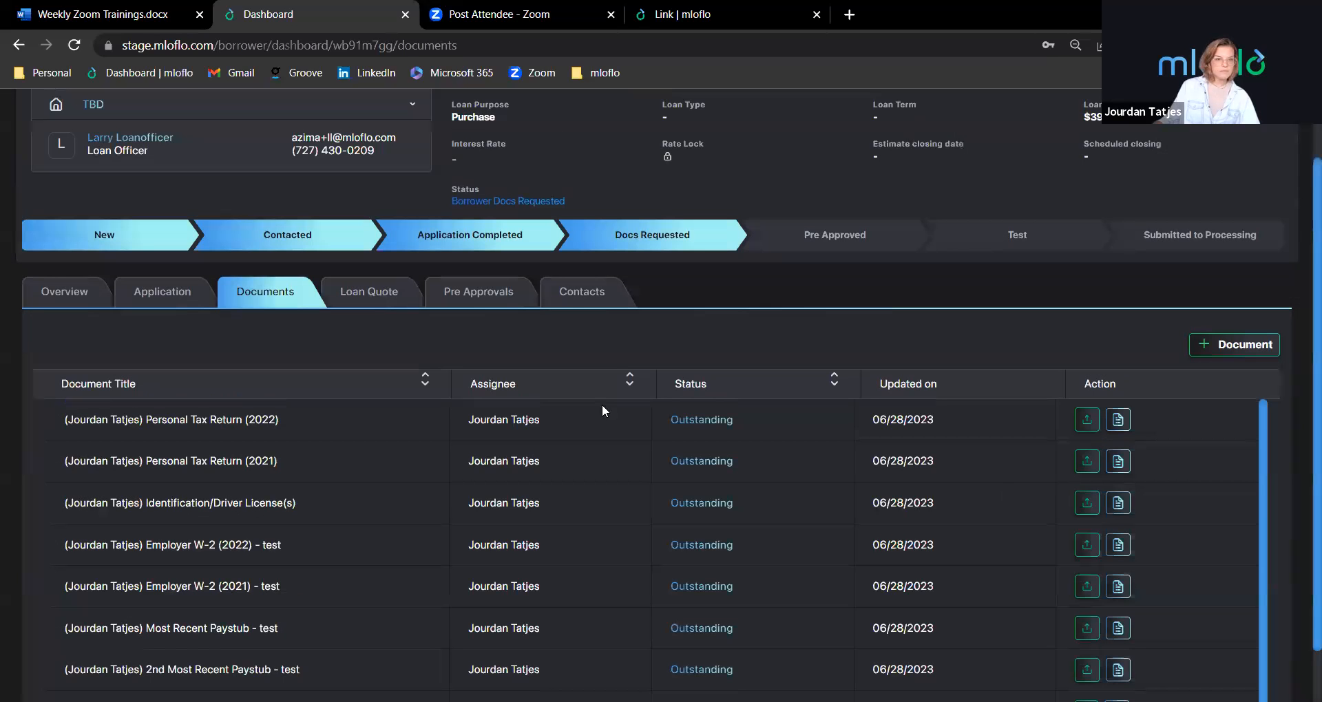
scroll(603, 408, "up", 1)
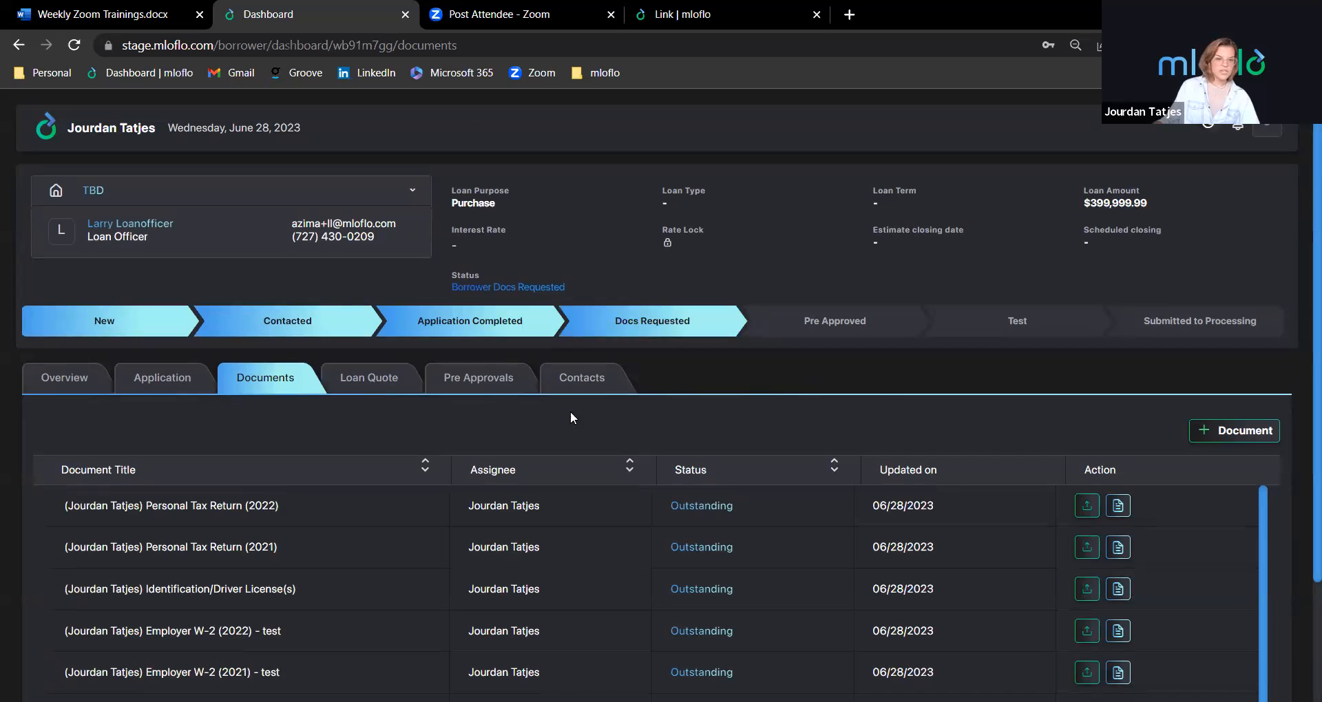
Step: From Overview, request an SMS verification code and enter the received code
left_click(55, 377)
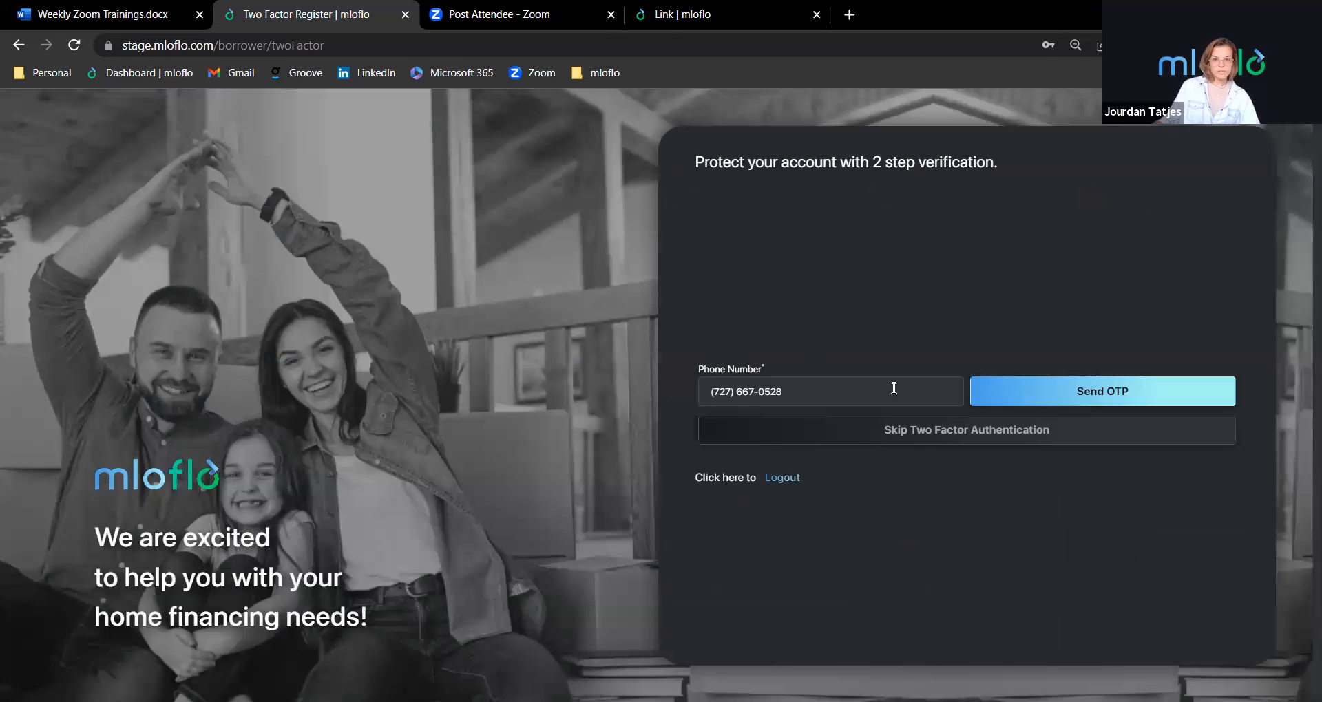
left_click(1148, 392)
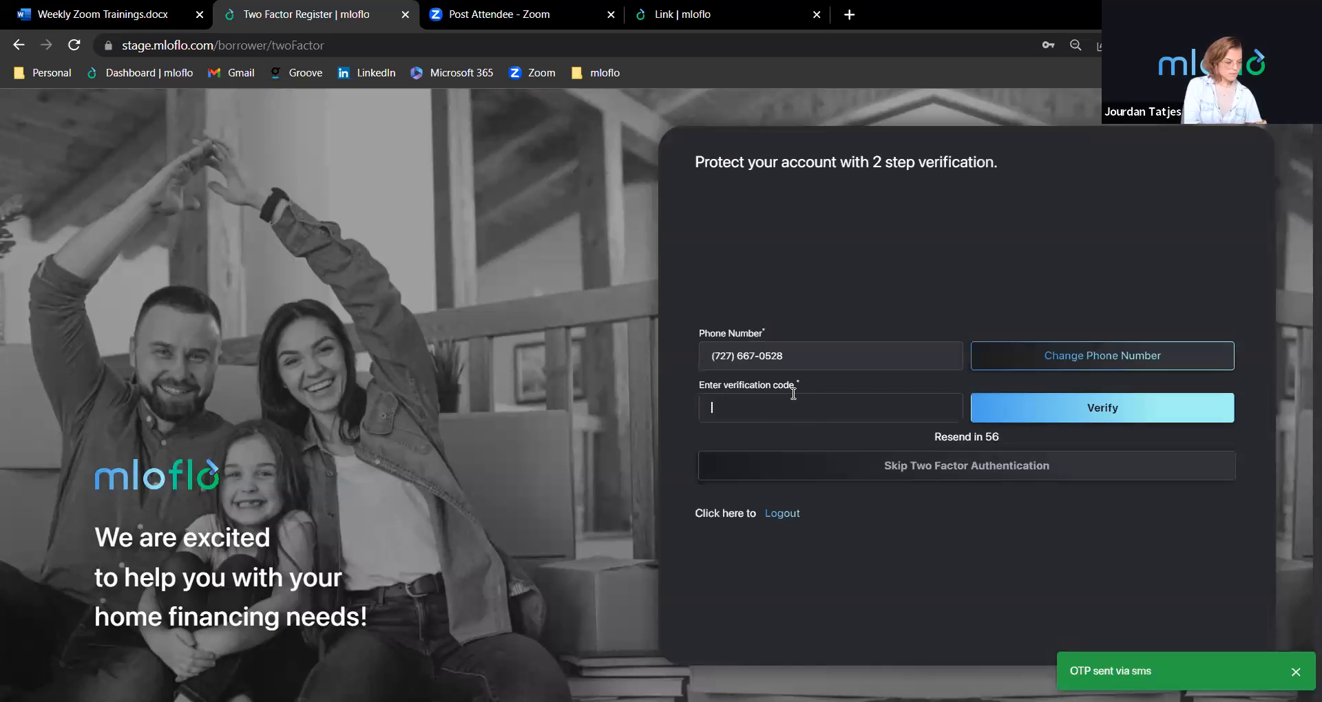
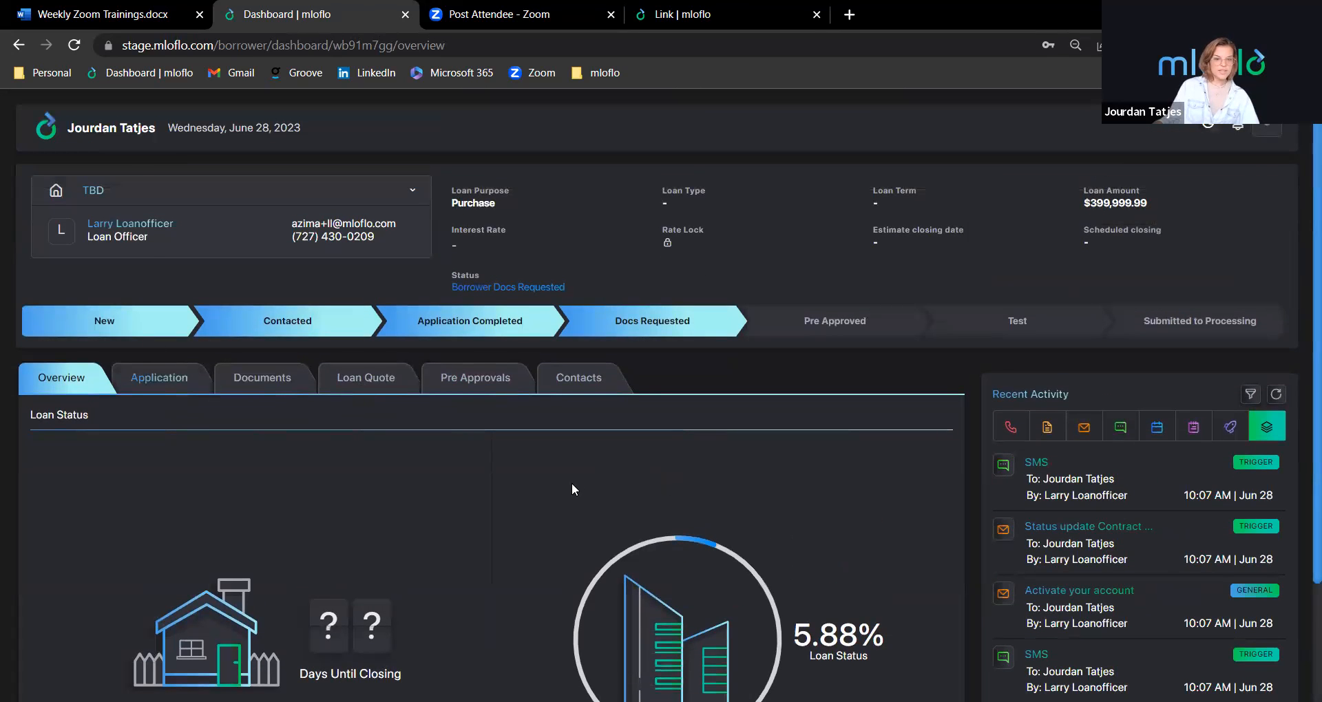
Step: Review the borrower's loan application, then open the Documents list
scroll(570, 482, "down", 3)
scroll(555, 478, "up", 3)
left_click(171, 386)
scroll(417, 470, "down", 2)
scroll(412, 468, "up", 2)
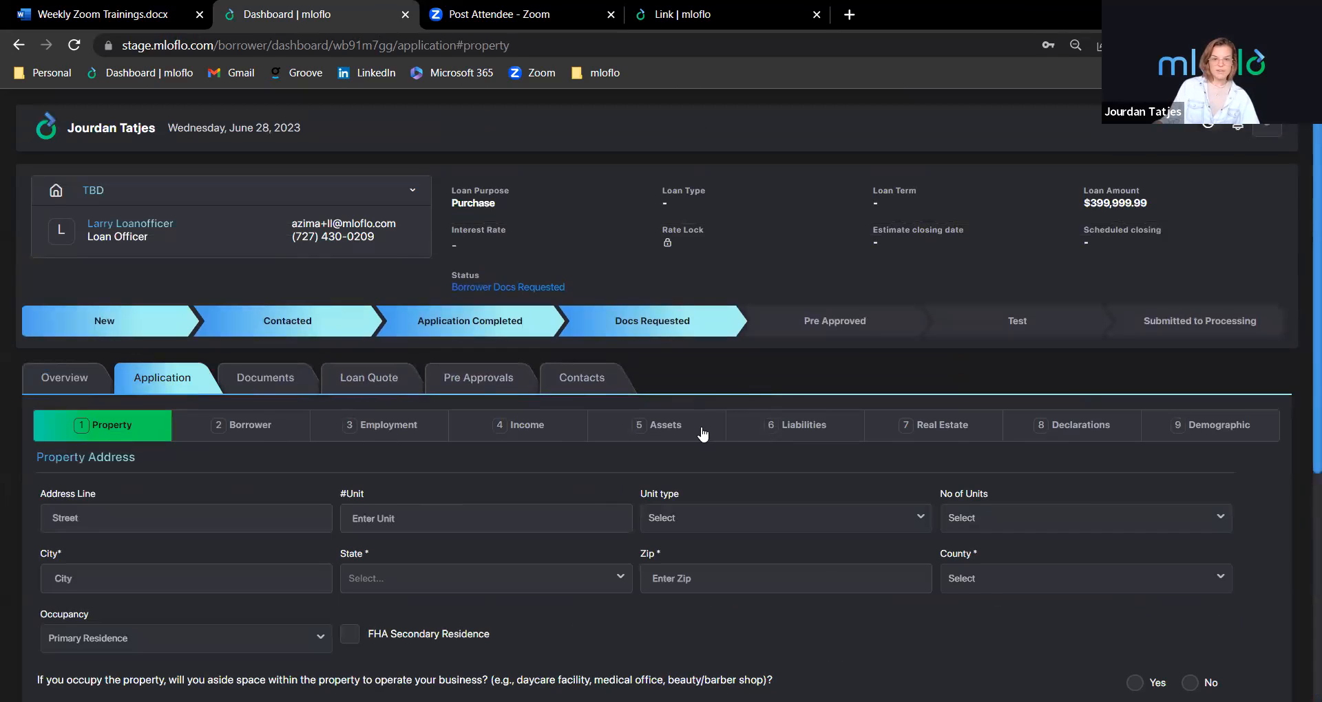
left_click(267, 379)
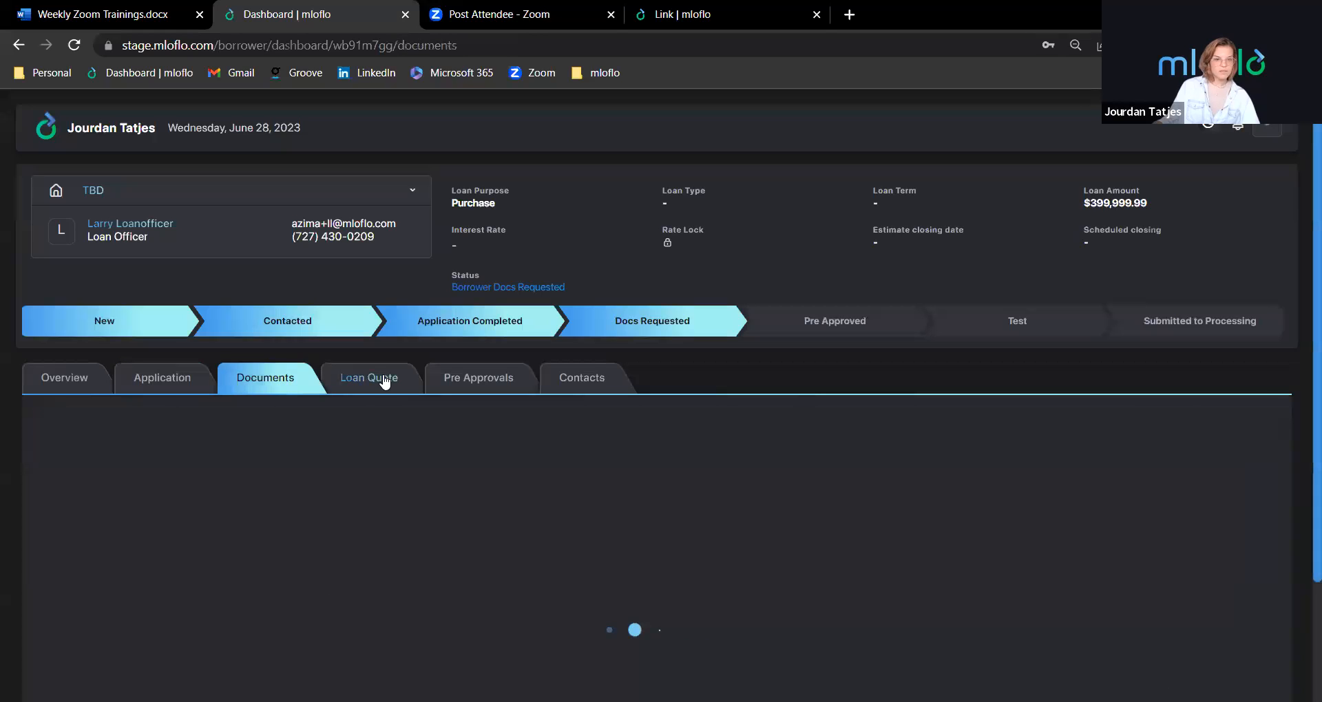
Step: Browse the empty Loan Quote and Pre Approvals tabs, ending on Contacts
left_click(384, 383)
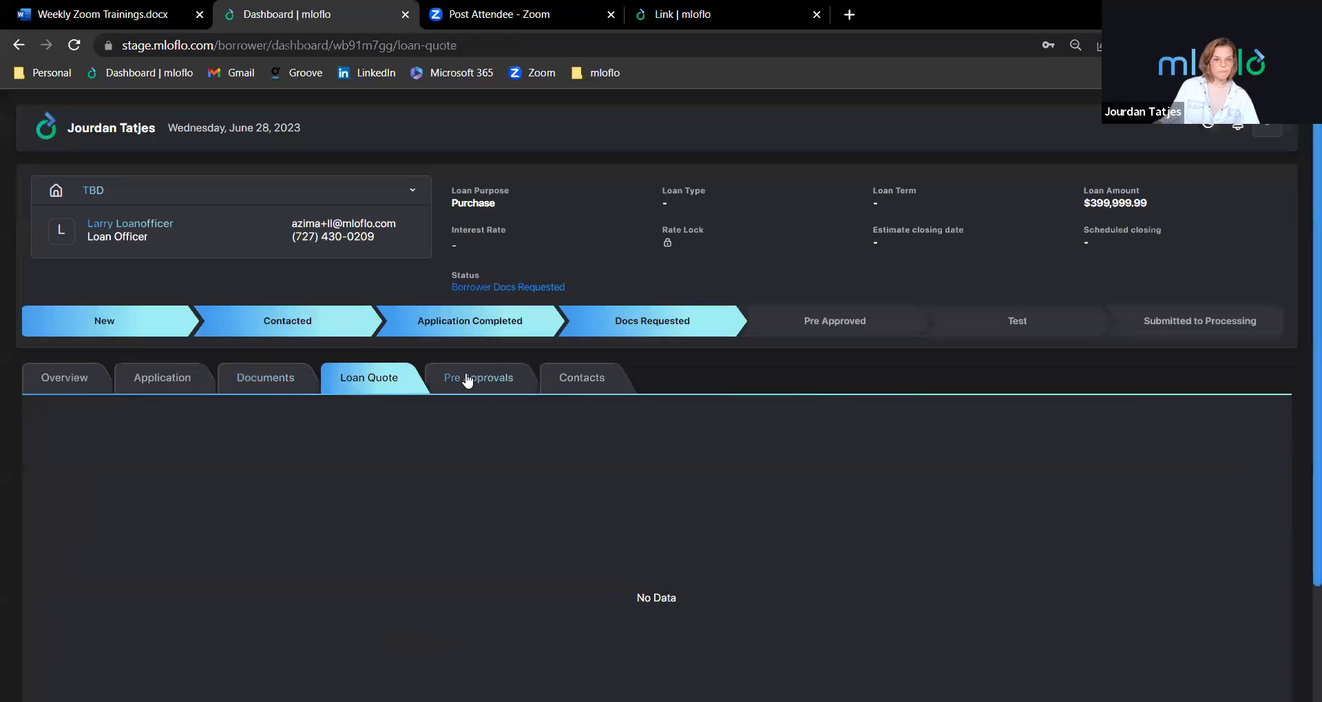
left_click(468, 380)
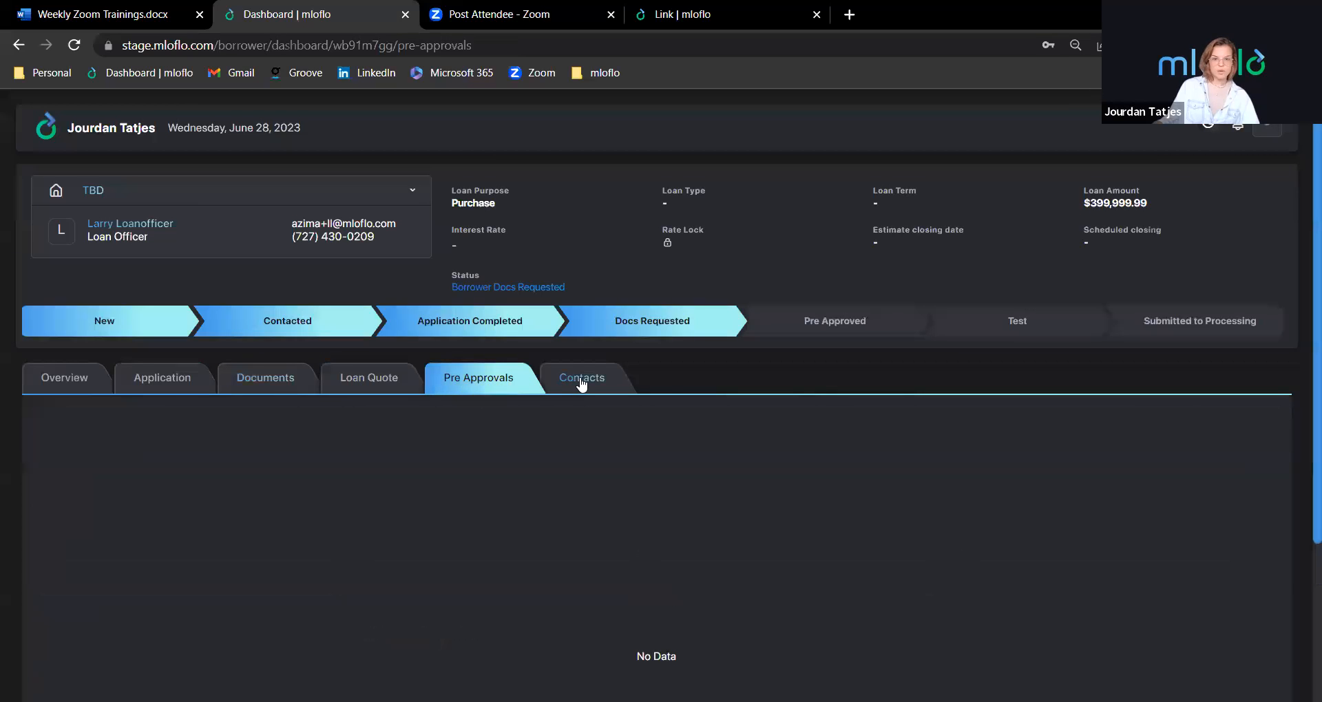
left_click(582, 384)
left_click(482, 381)
left_click(367, 383)
left_click(510, 384)
left_click(566, 383)
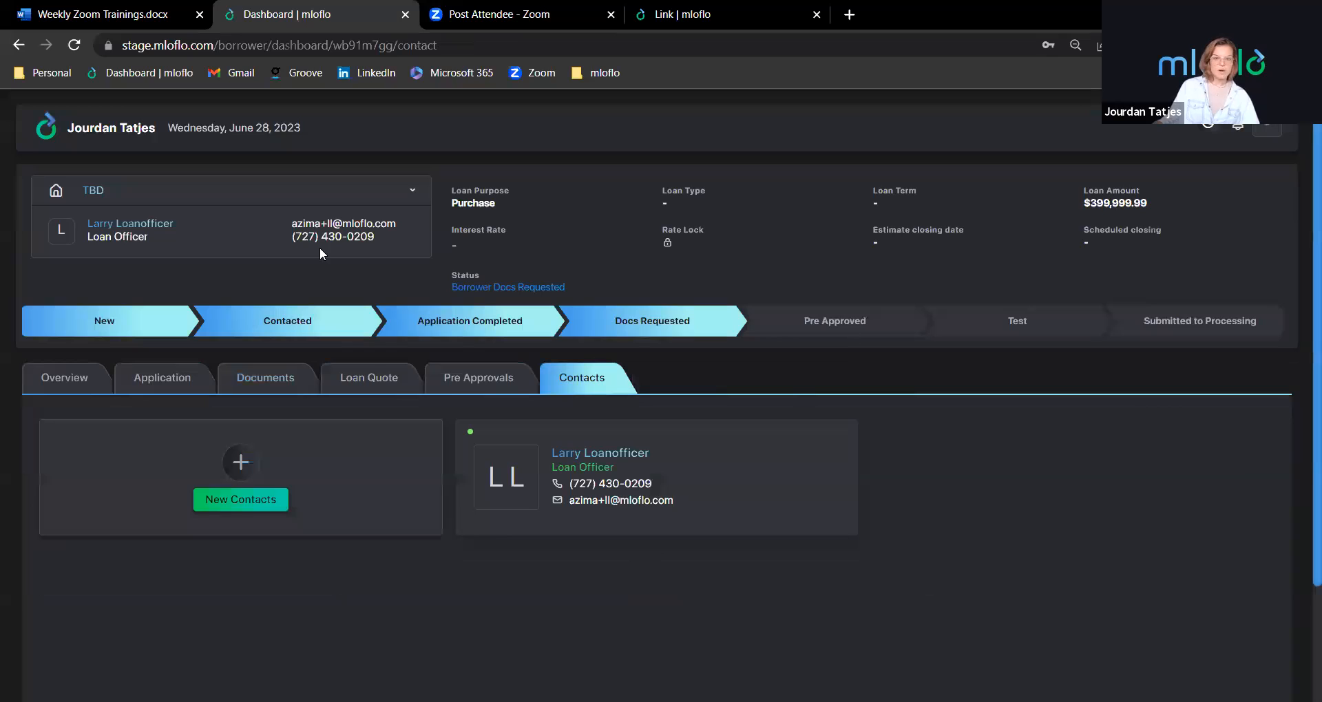
Step: Sign out of the borrower account and log back in as the loan officer
left_click(1270, 131)
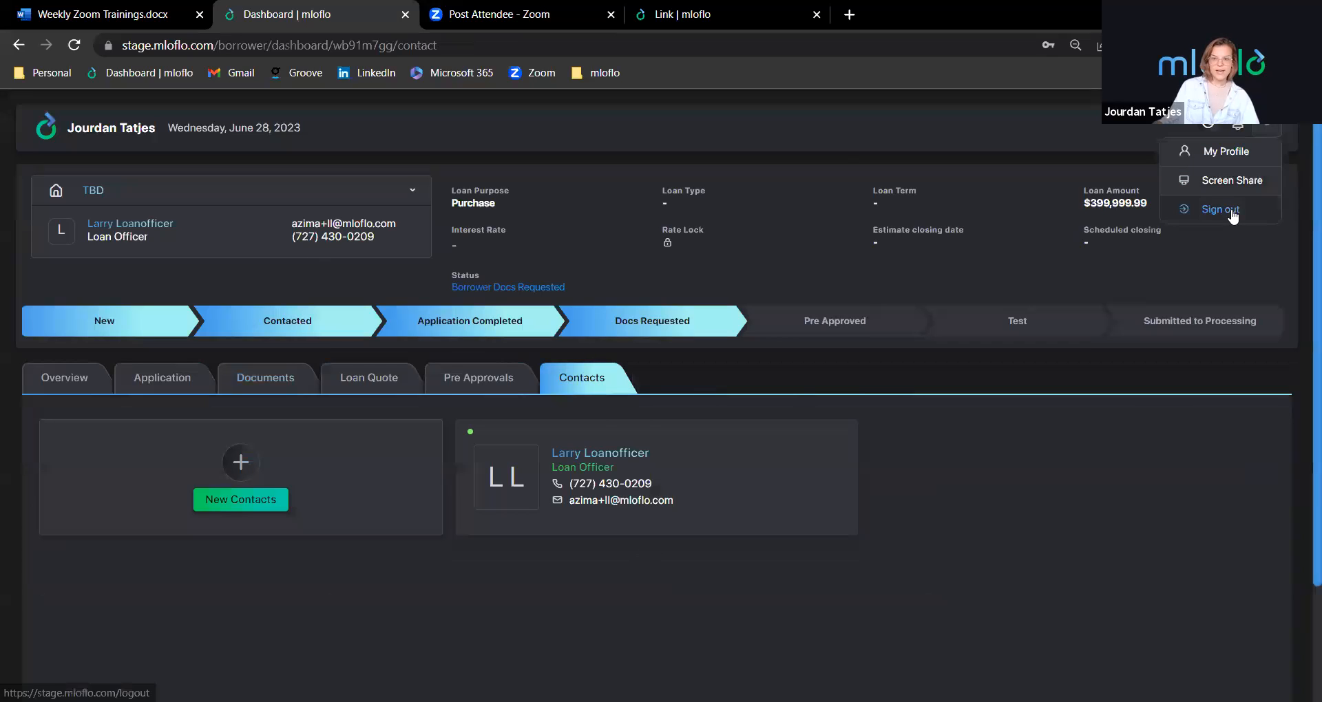
left_click(1222, 211)
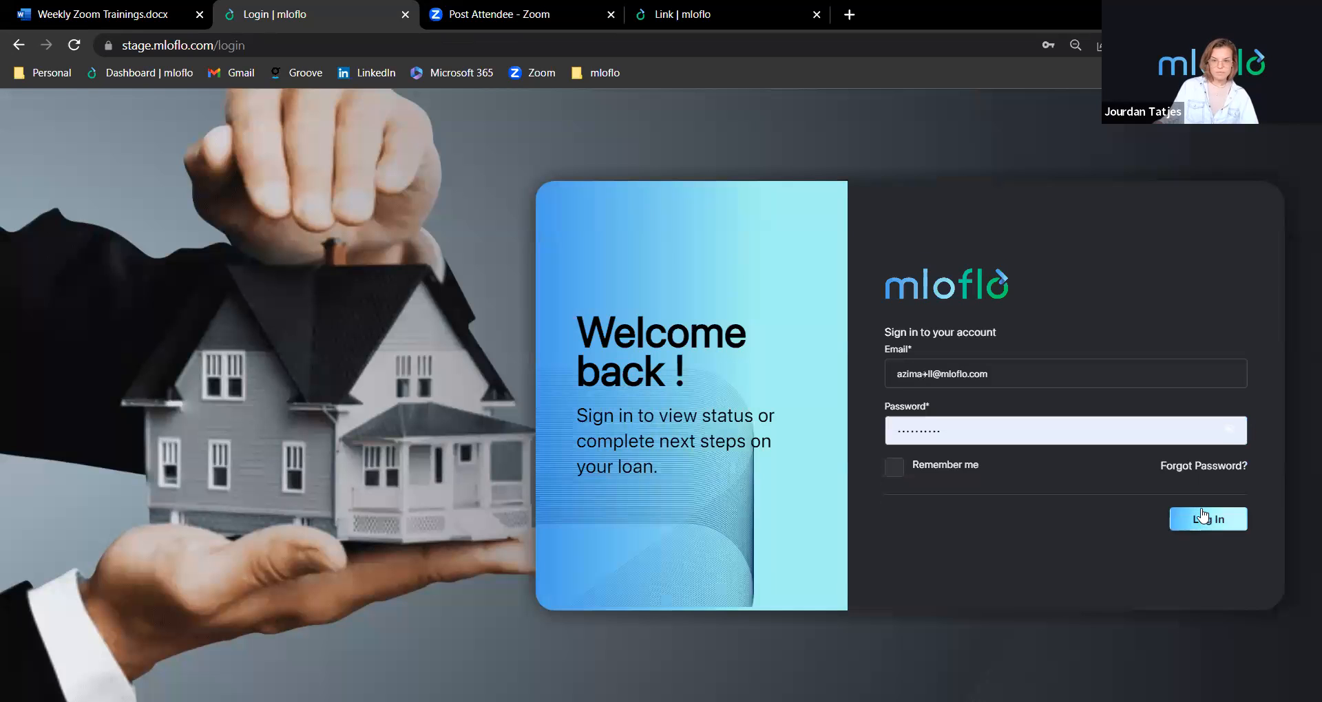
left_click(1210, 528)
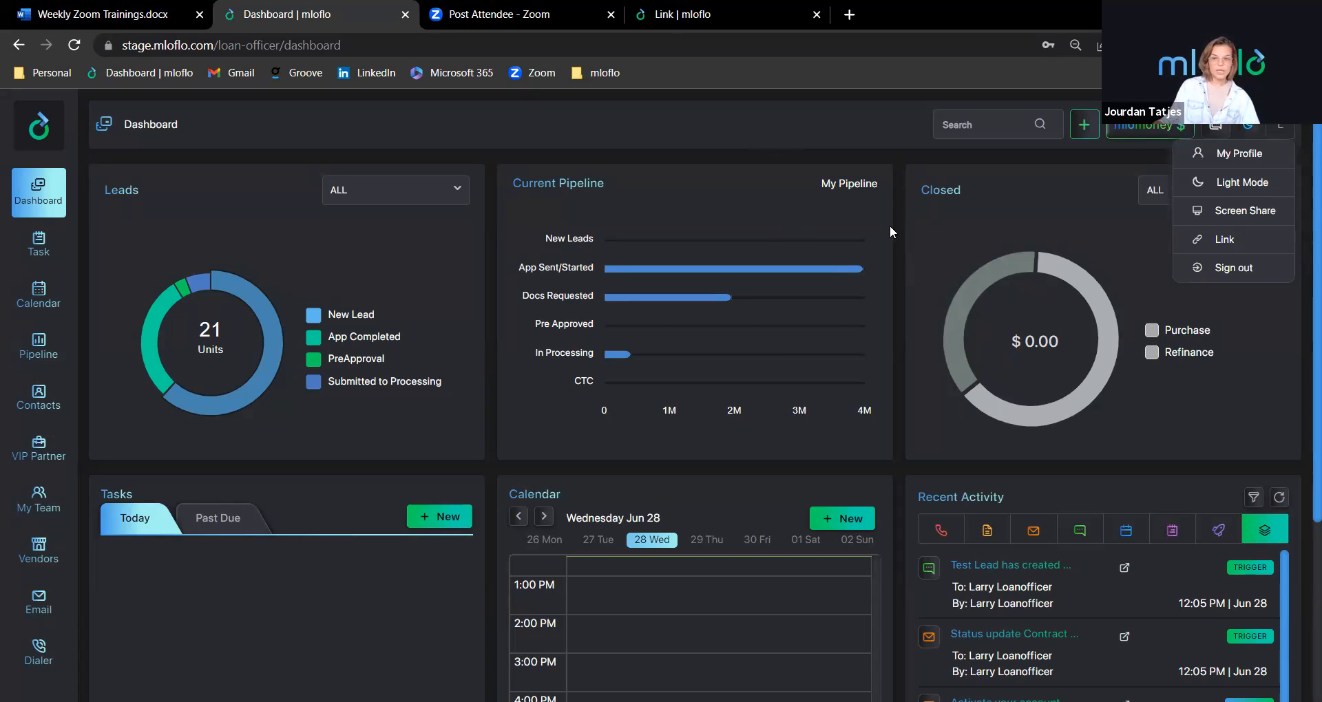
Step: Switch the dashboard to Light Mode and show the Pipeline's Leads list
left_click(1198, 184)
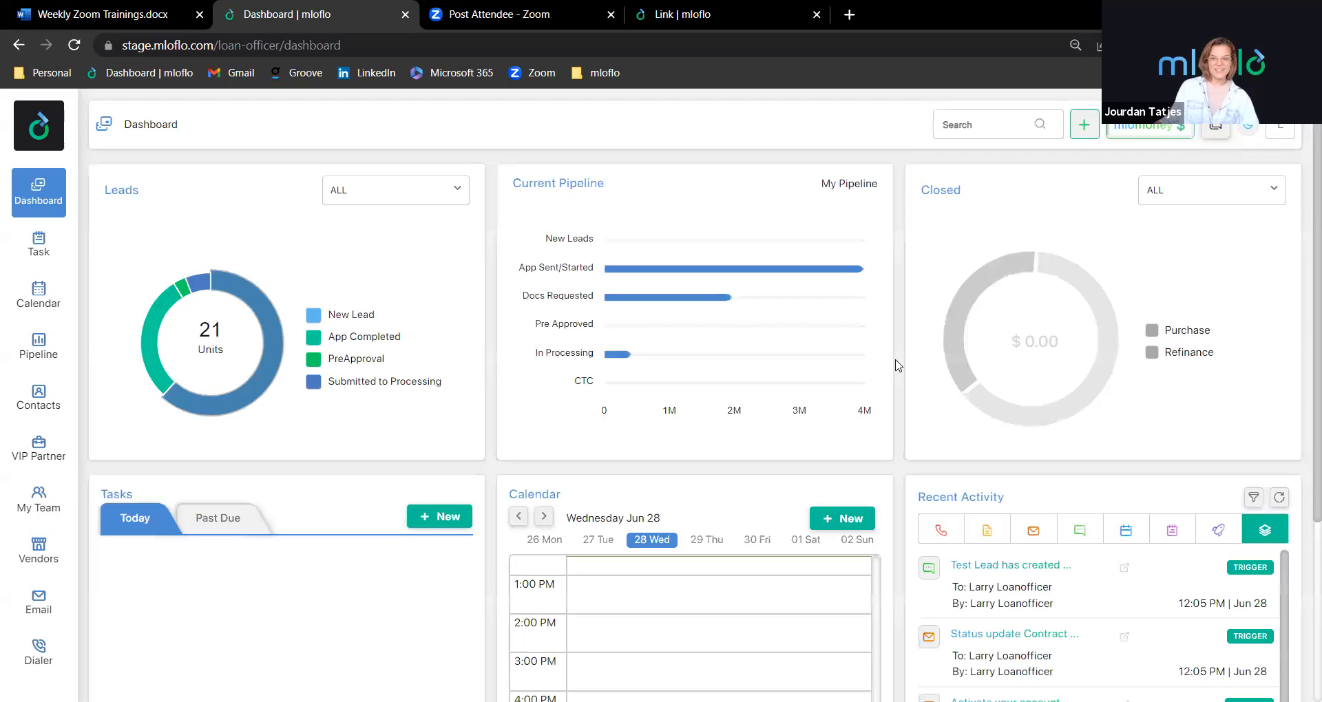
left_click(49, 354)
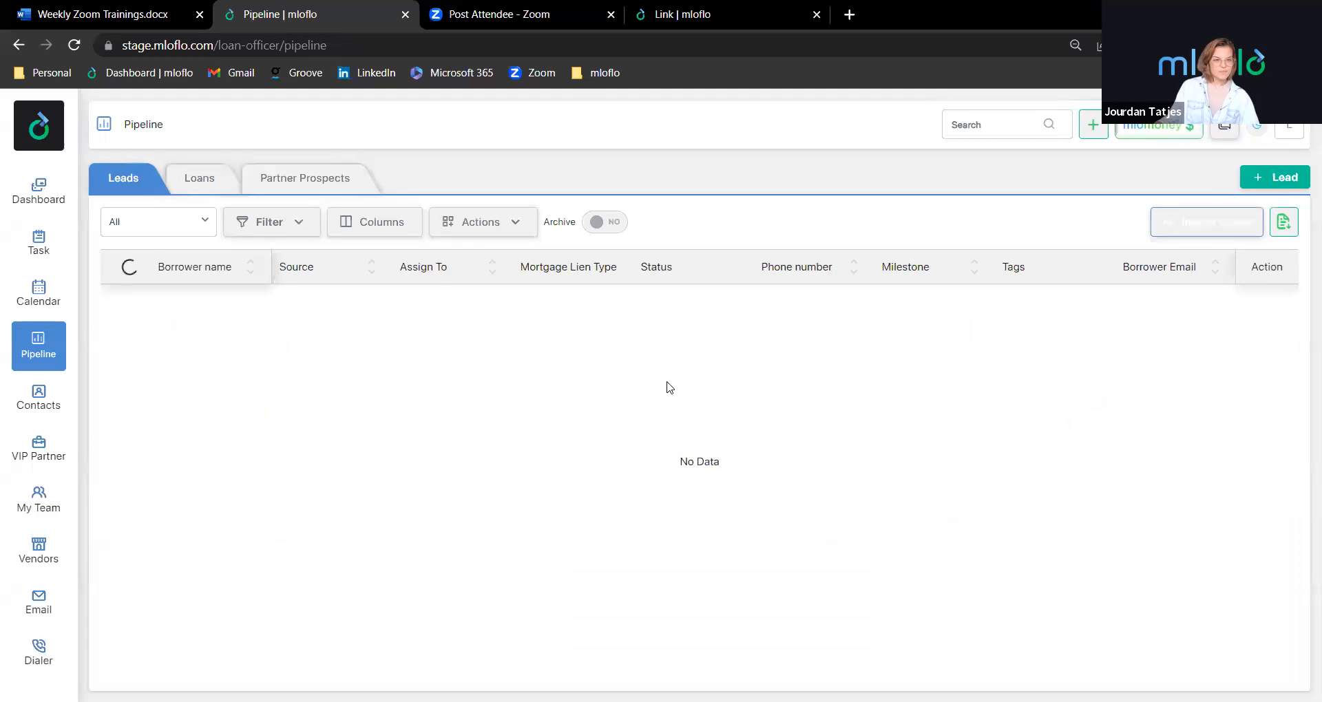
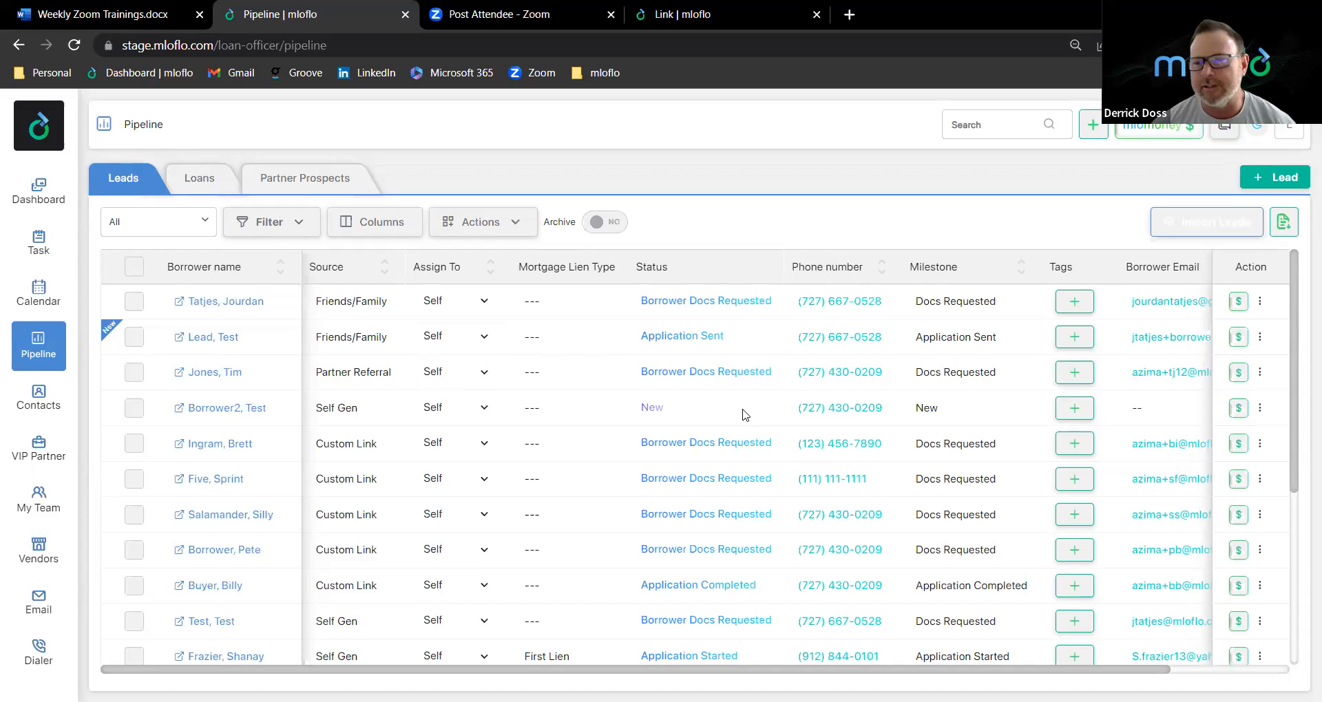
Step: Open the first lead in the Leads pipeline and switch its contact page to Pre Approvals
scroll(256, 396, "down", 1)
scroll(241, 351, "up", 1)
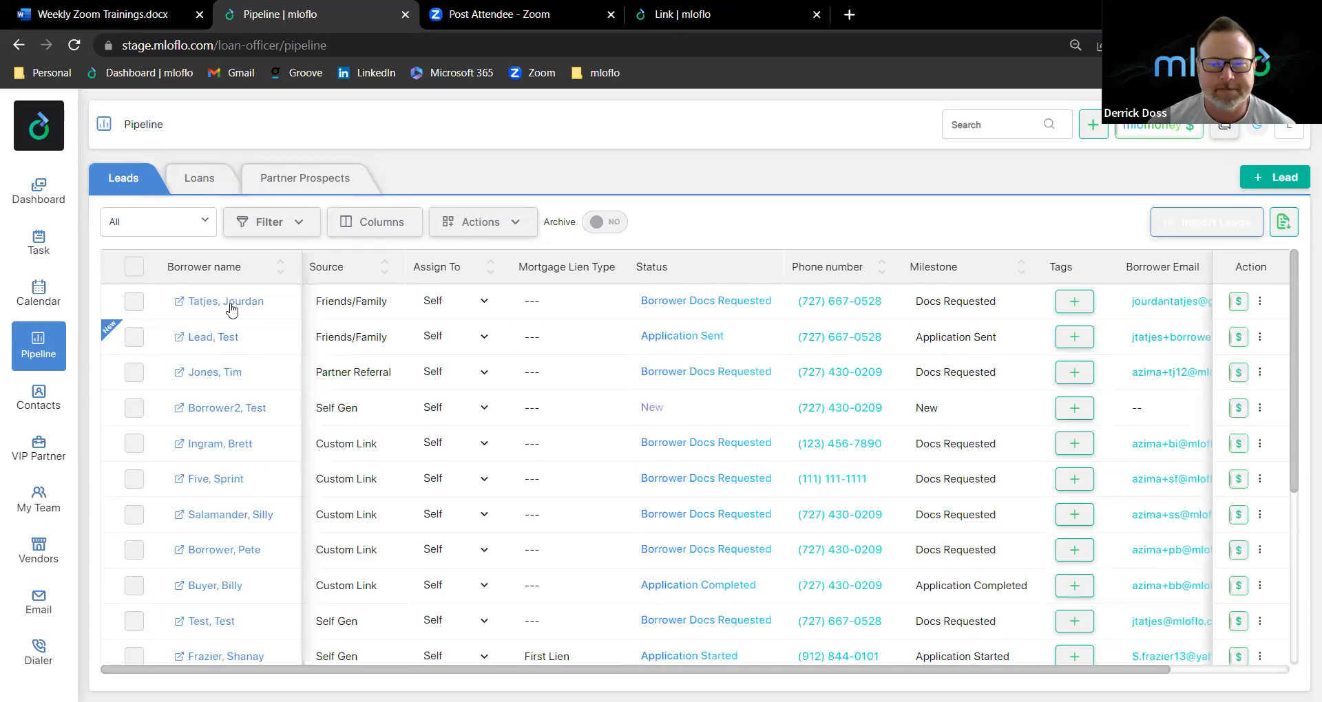
left_click(229, 303)
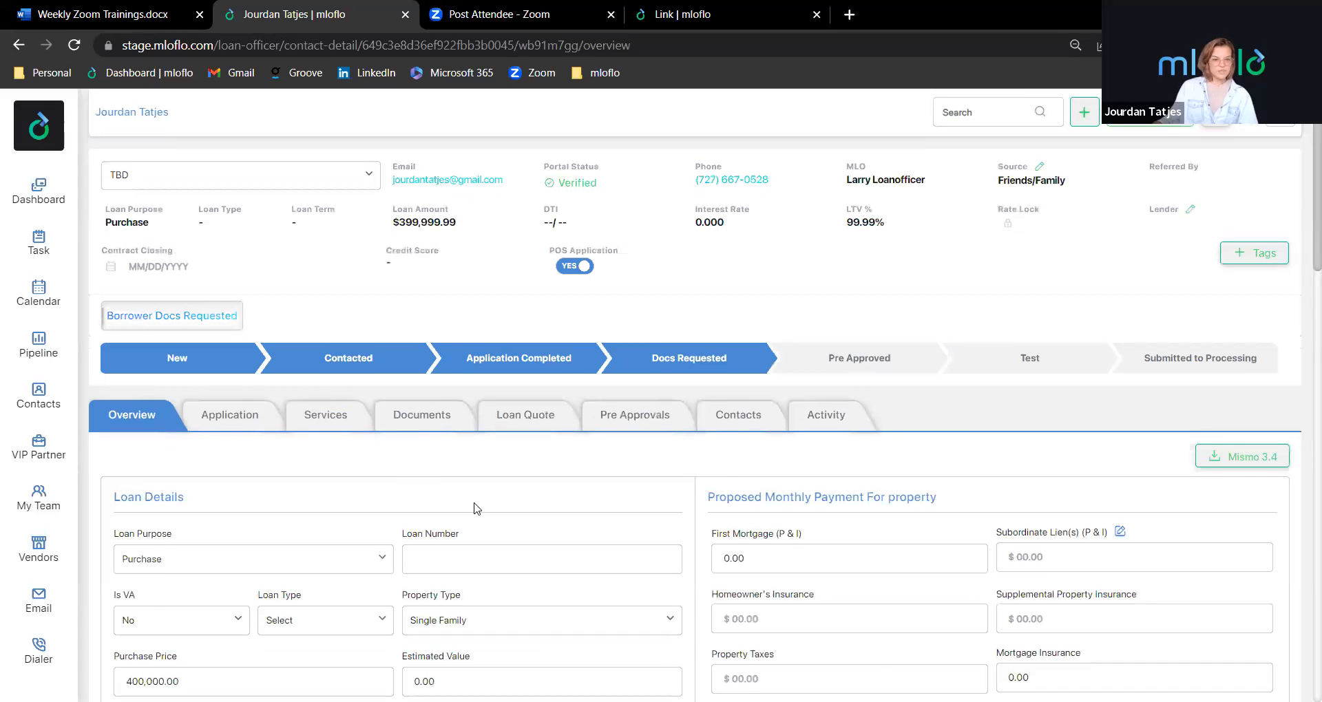
scroll(475, 509, "down", 1)
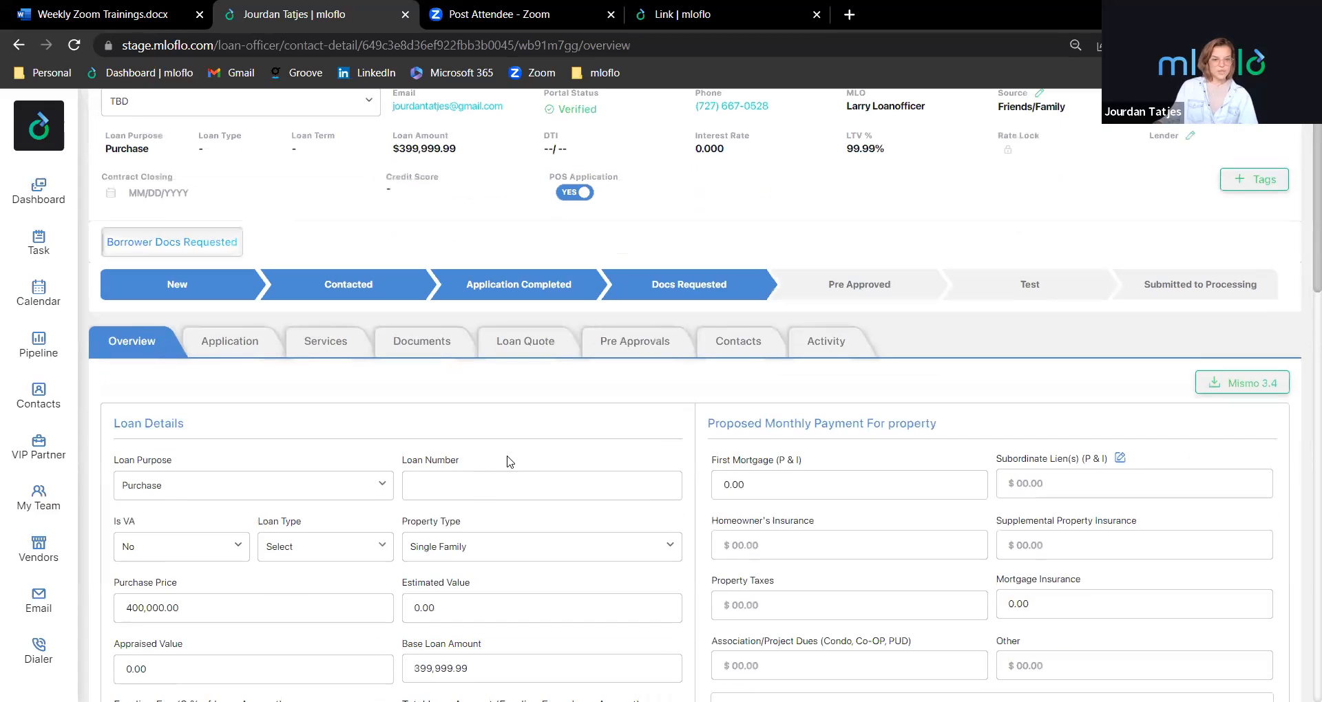
left_click(432, 354)
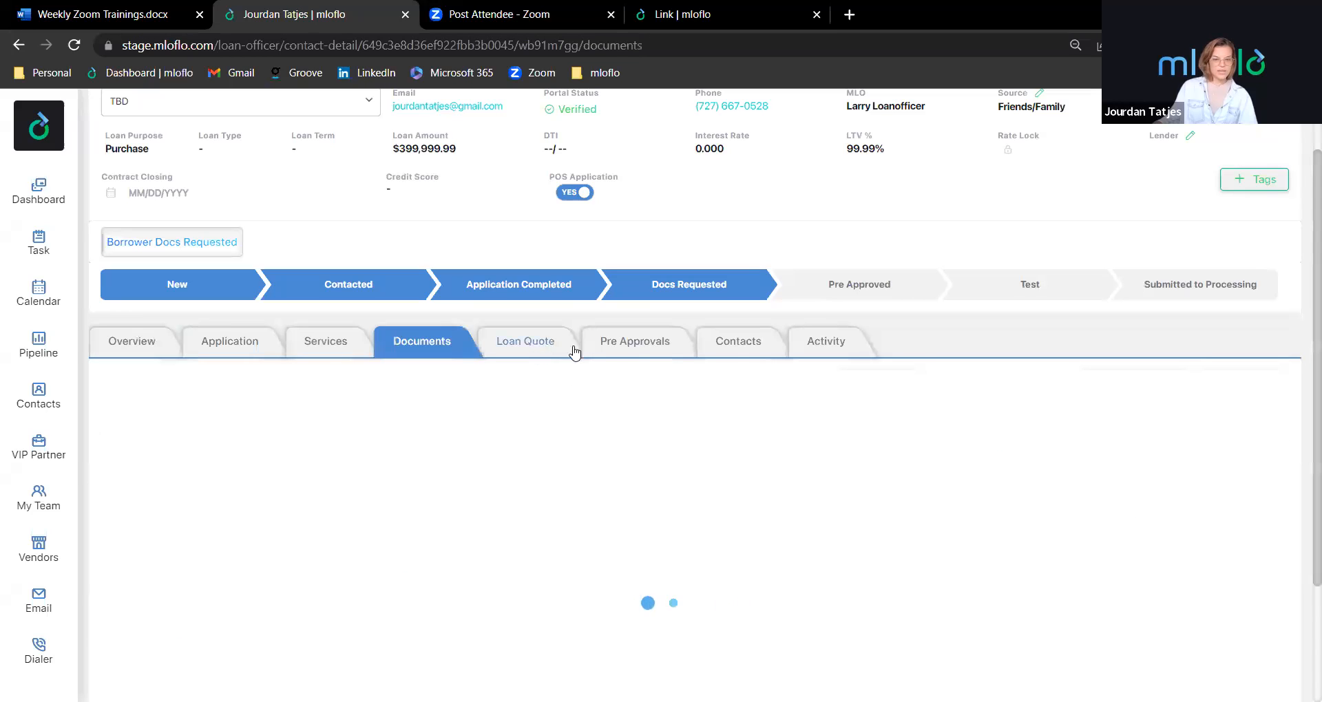
left_click(632, 341)
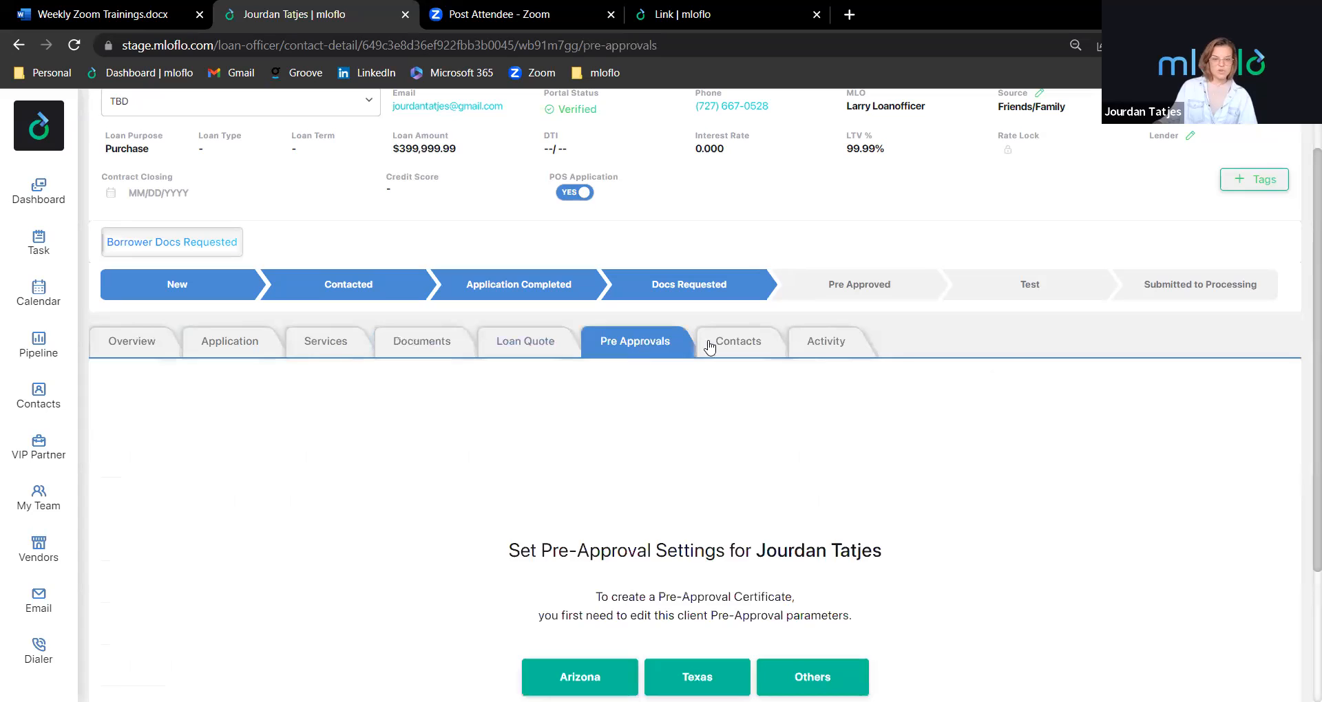
scroll(991, 368, "down", 1)
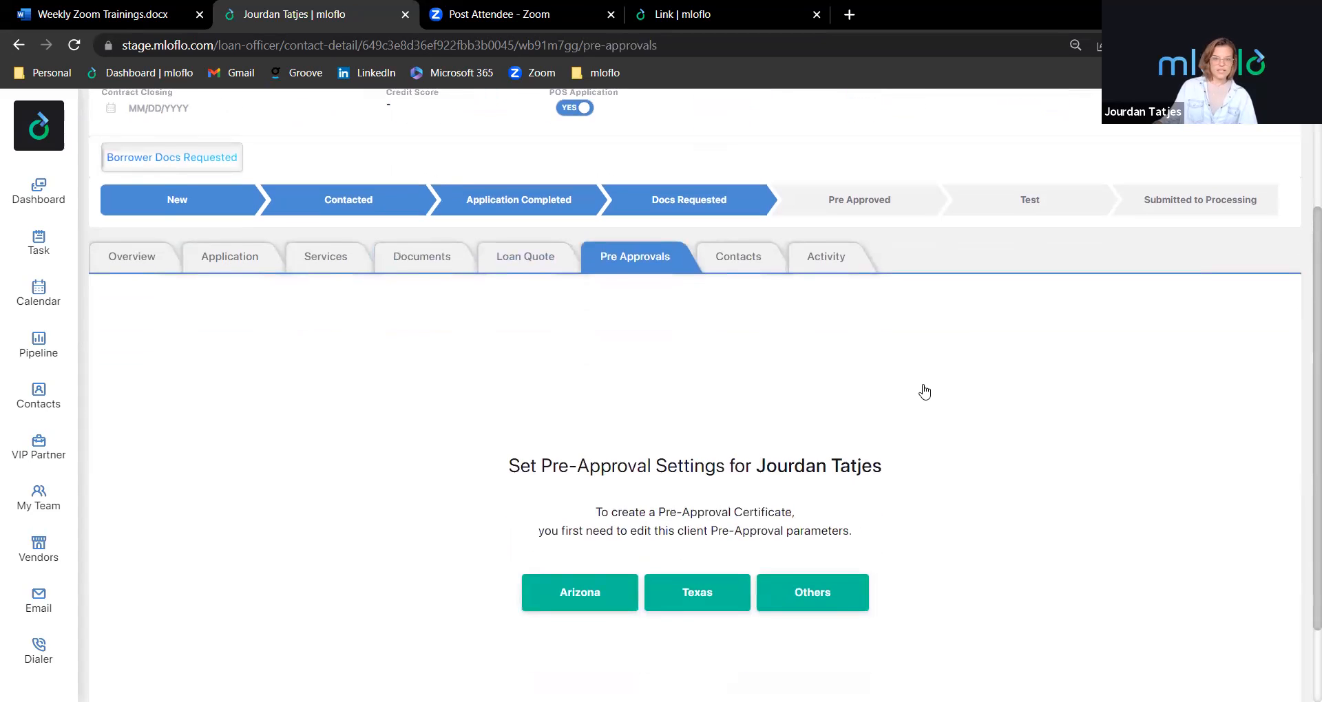
scroll(925, 392, "up", 2)
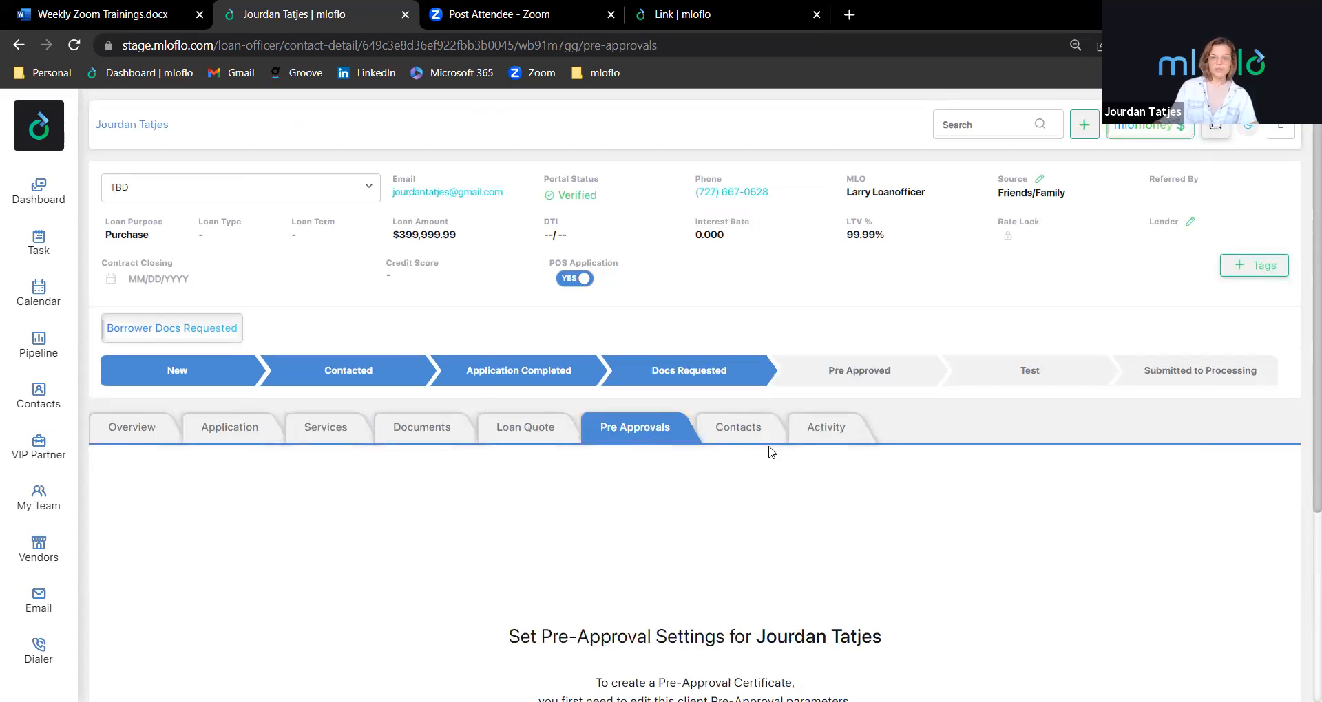
scroll(650, 455, "down", 3)
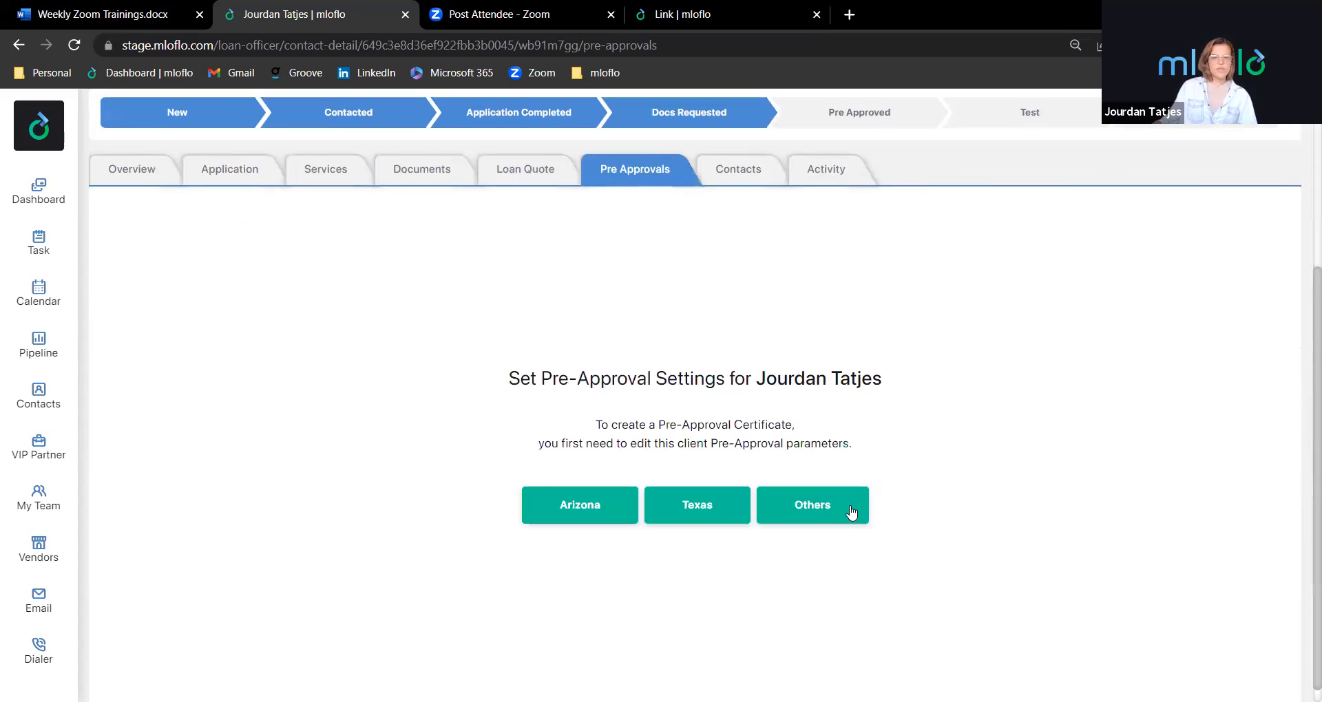
Step: Create an Others pre-approval with the description 'Florida'
left_click(851, 512)
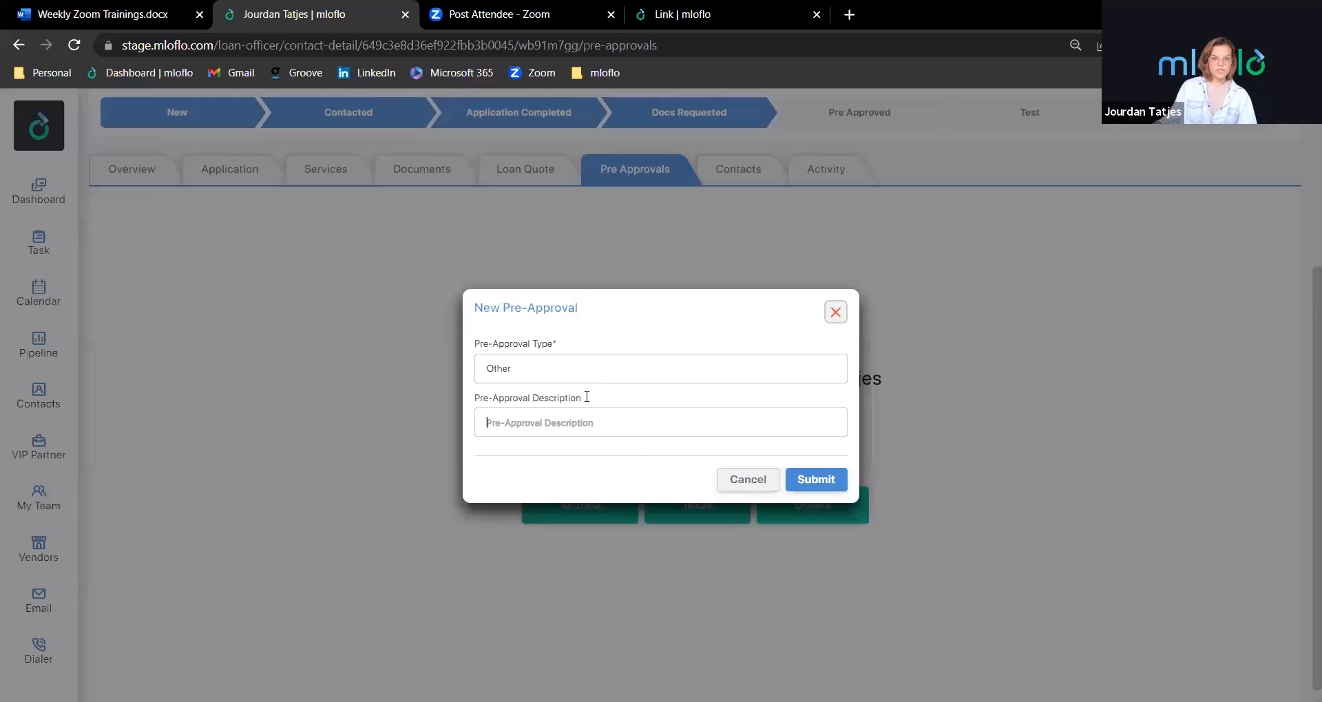
type("Florida")
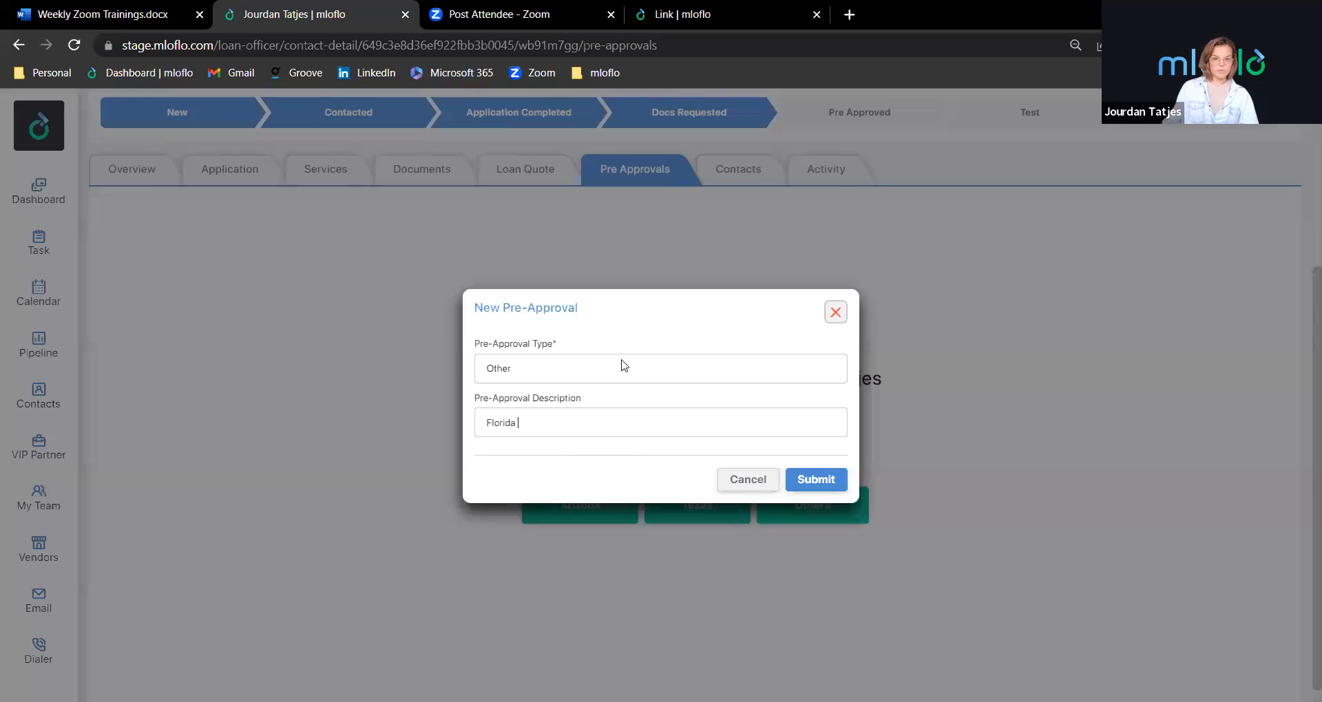
left_click(815, 484)
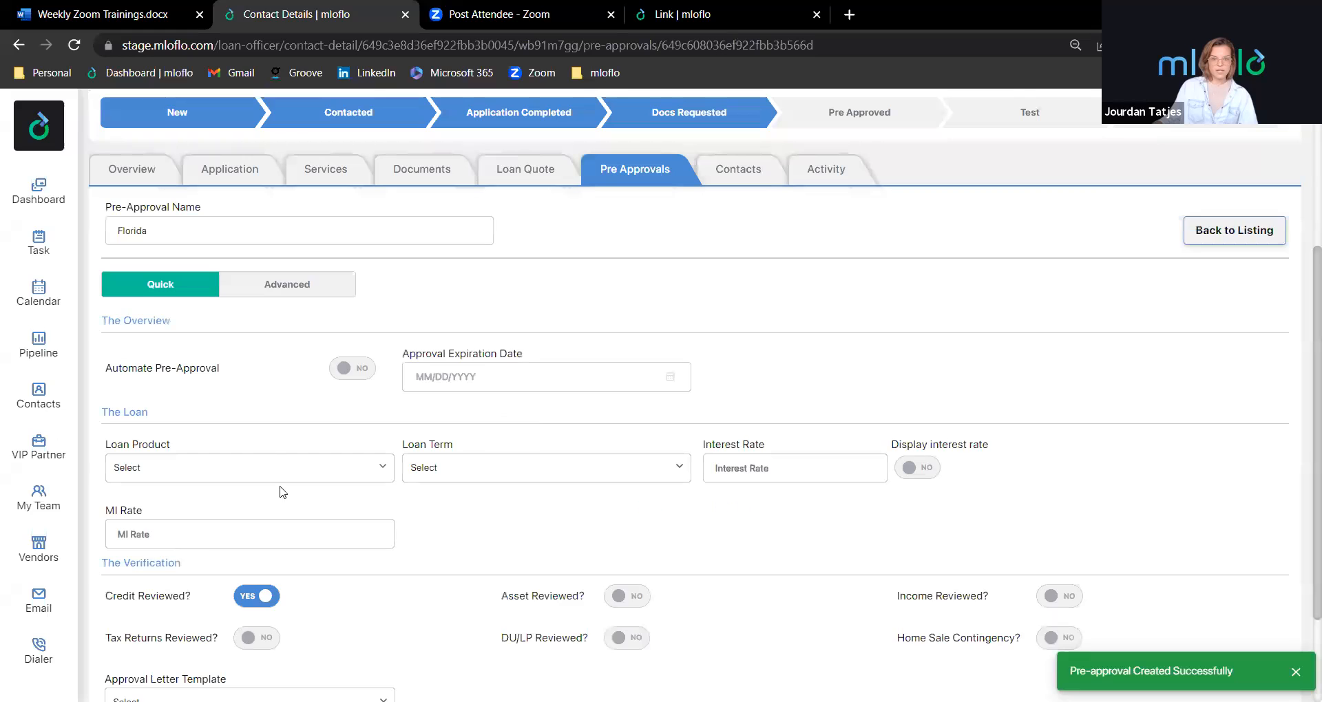
Step: In Advanced mode, automate the pre-approval for Realtor and Borrower, expiring 06/30/2023
scroll(344, 352, "up", 1)
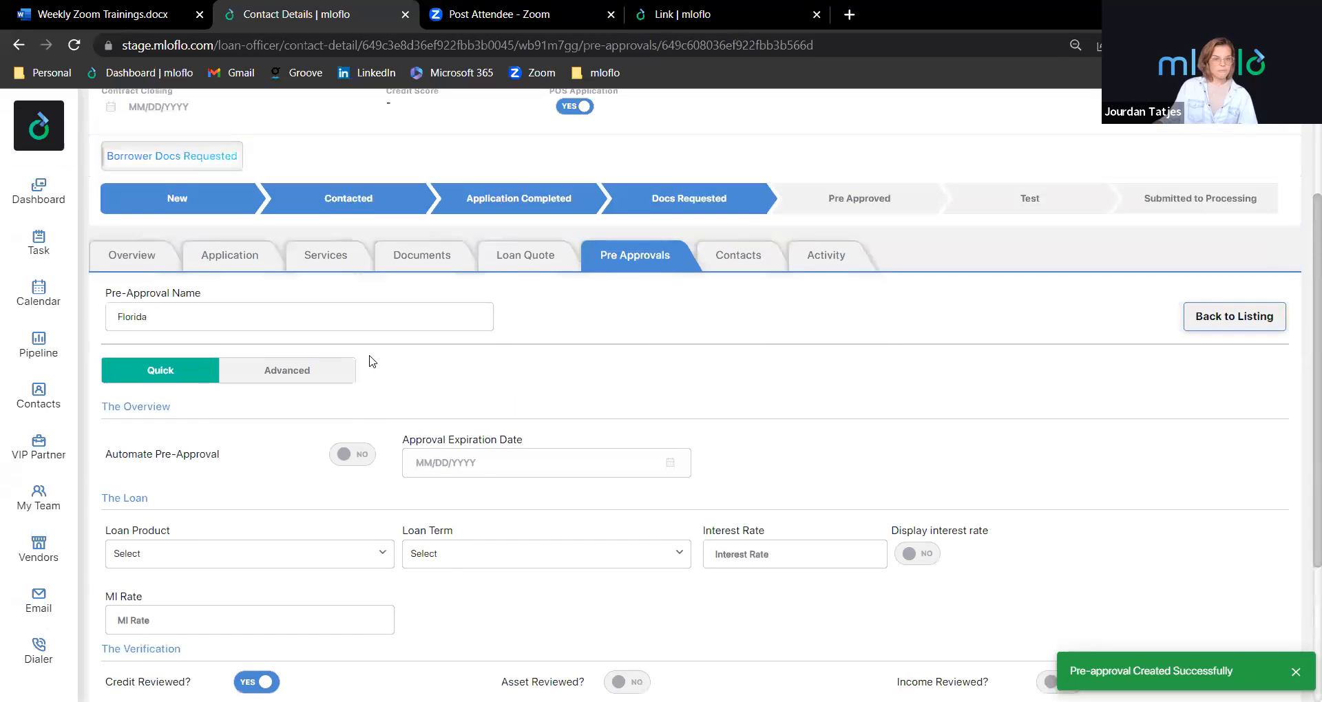
scroll(454, 377, "down", 1)
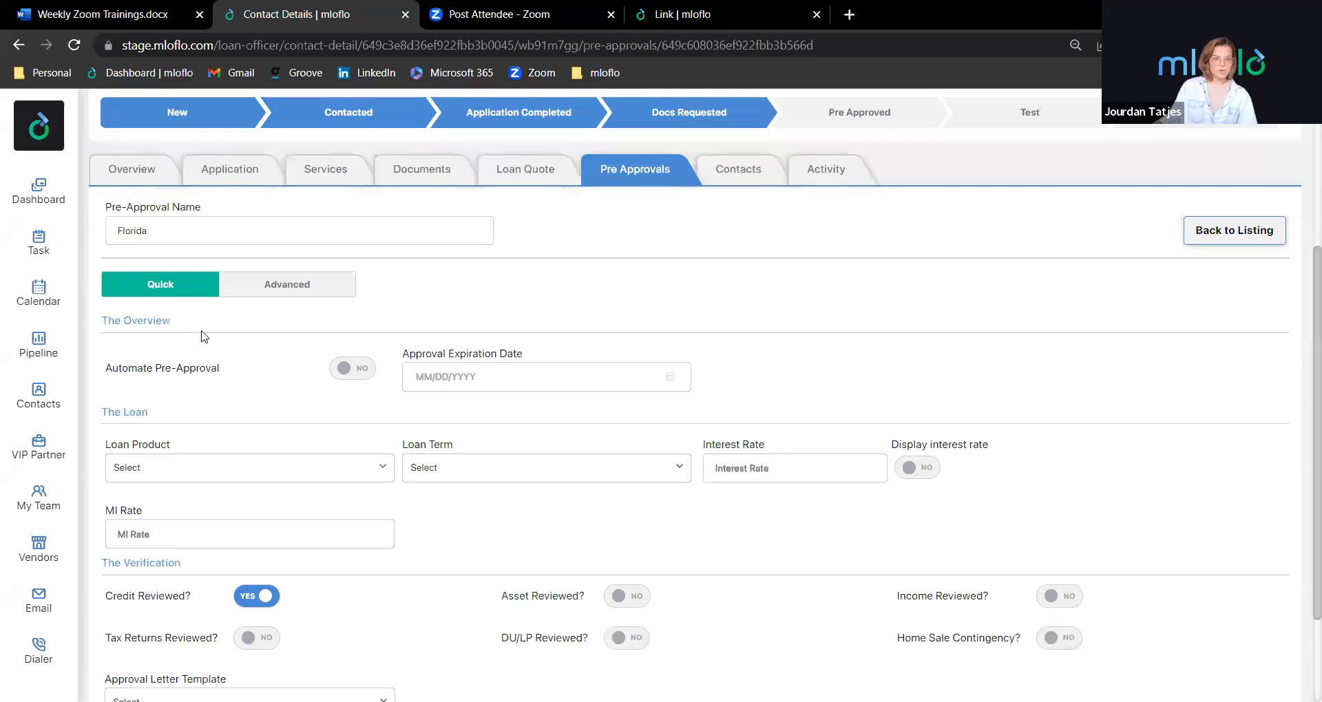
scroll(310, 463, "up", 1)
scroll(305, 459, "down", 1)
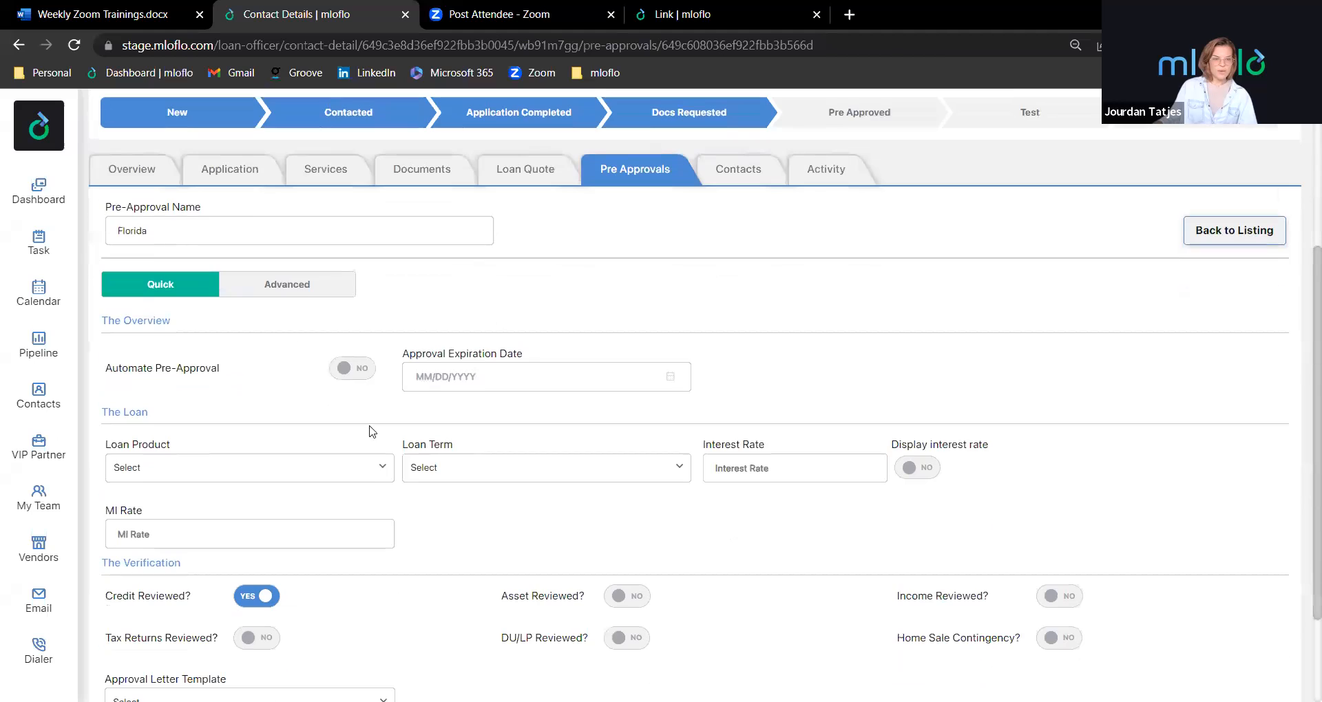
left_click(287, 285)
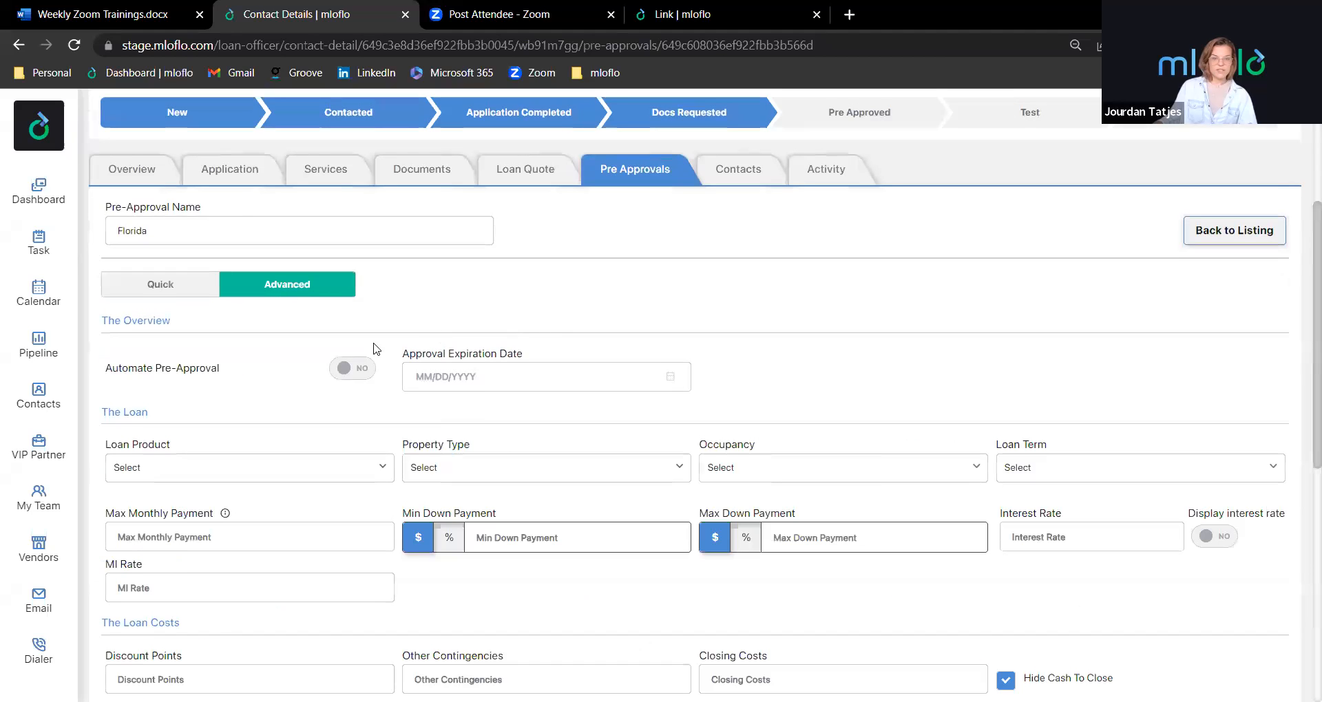
left_click(355, 370)
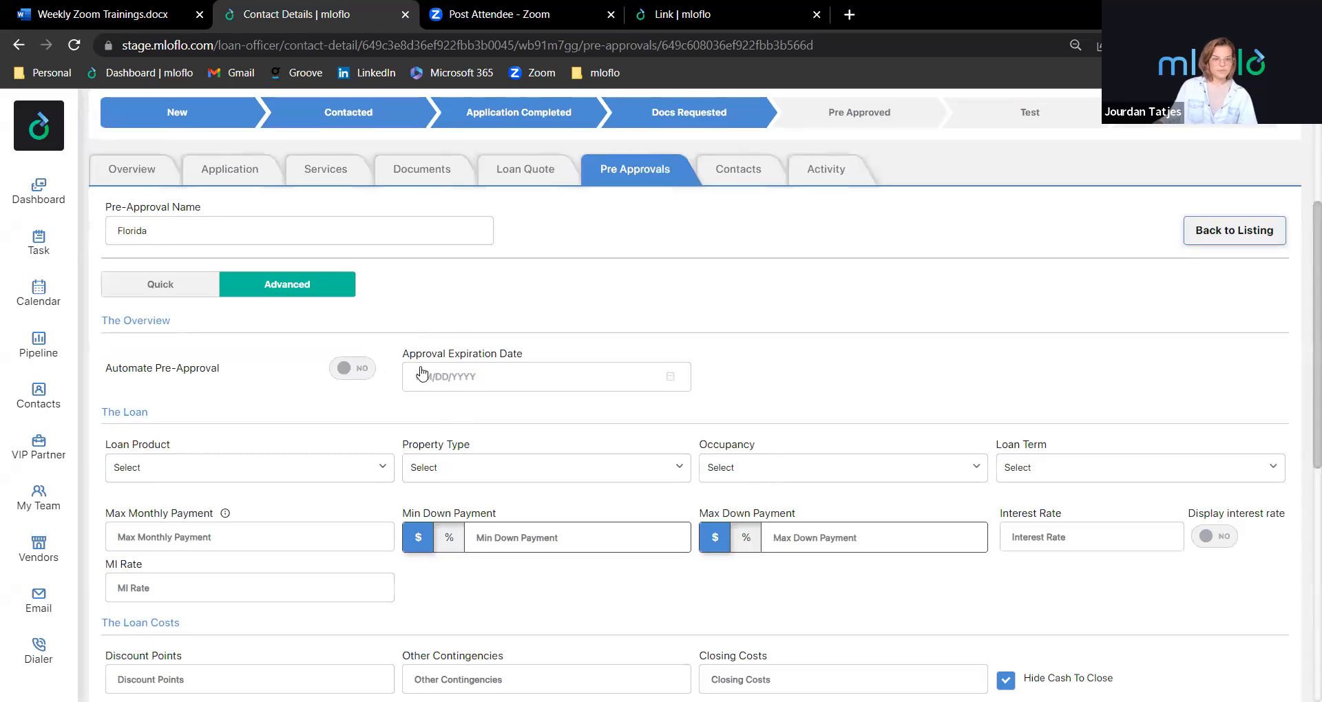
left_click(412, 372)
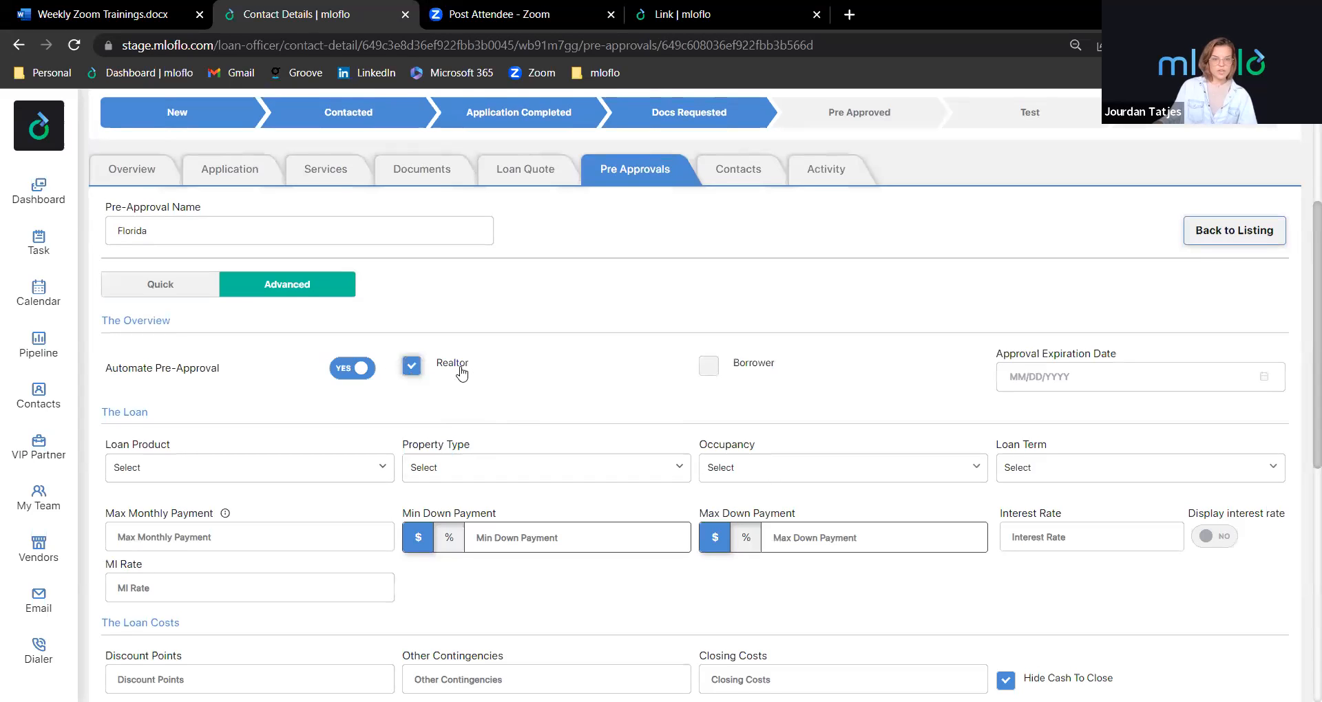
left_click(708, 366)
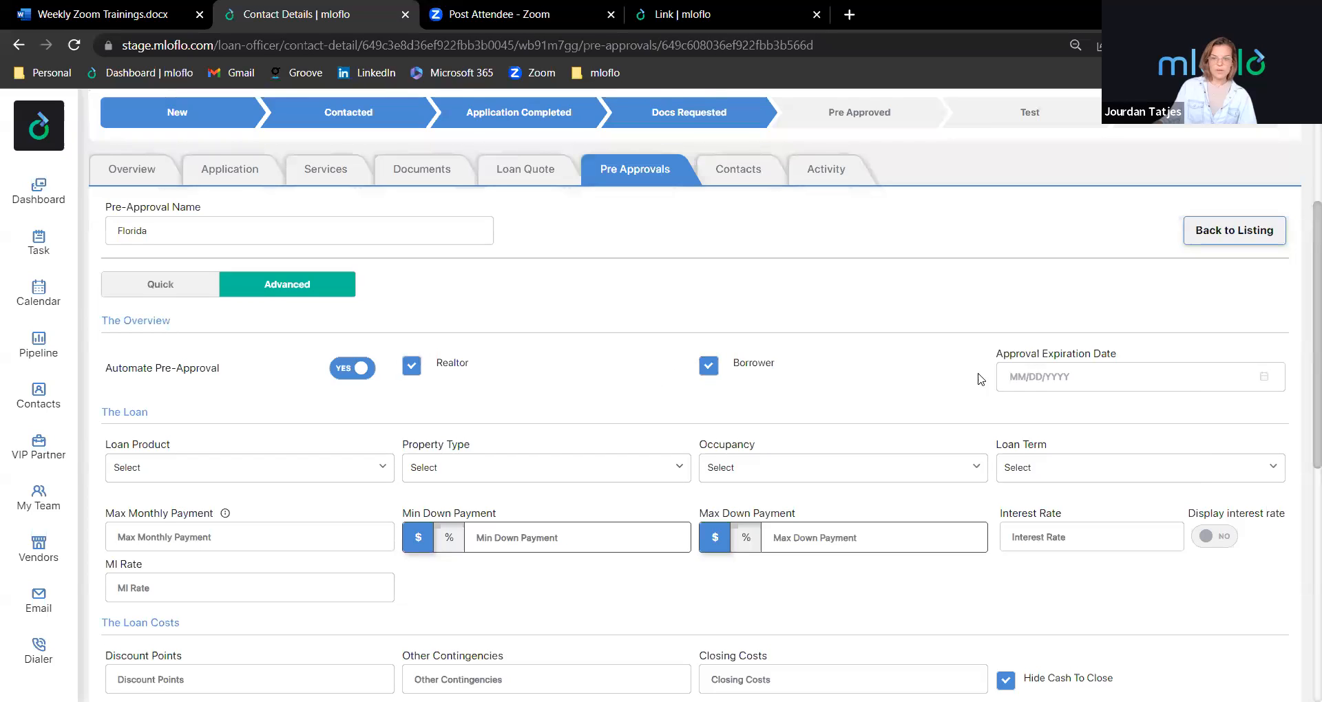
left_click(1037, 385)
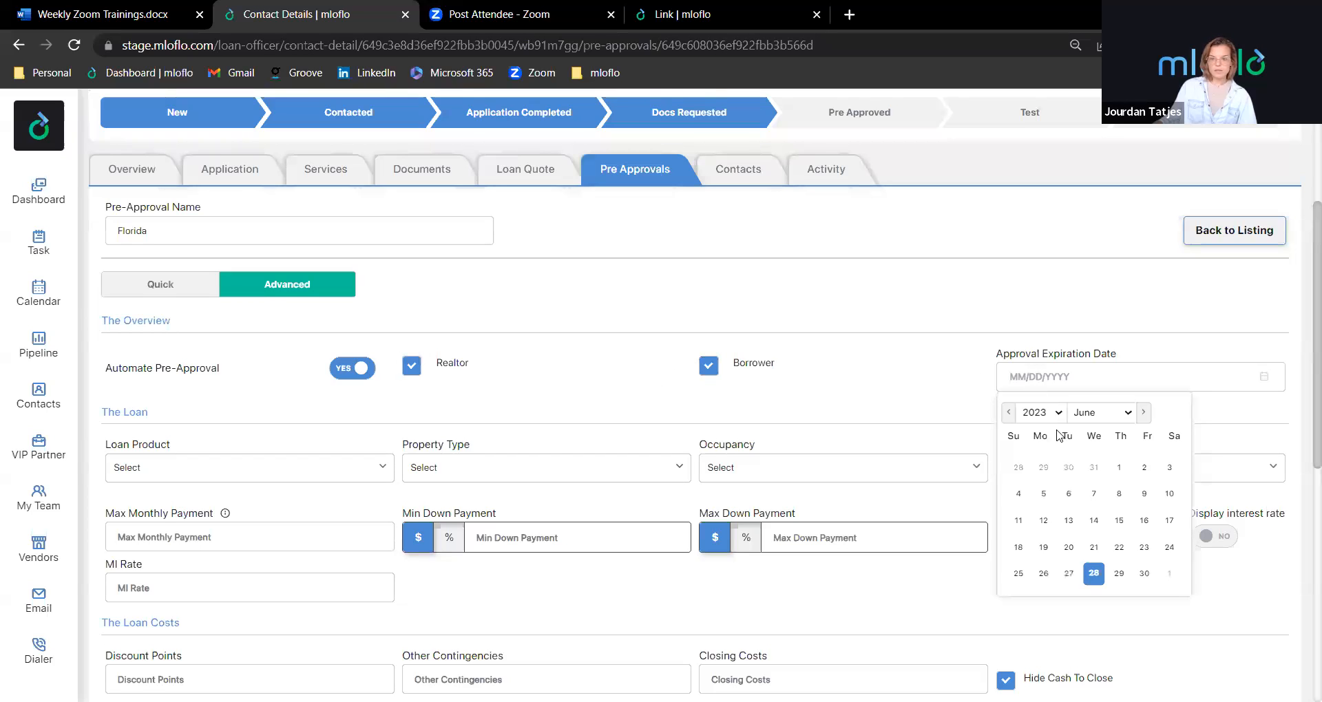
left_click(1145, 573)
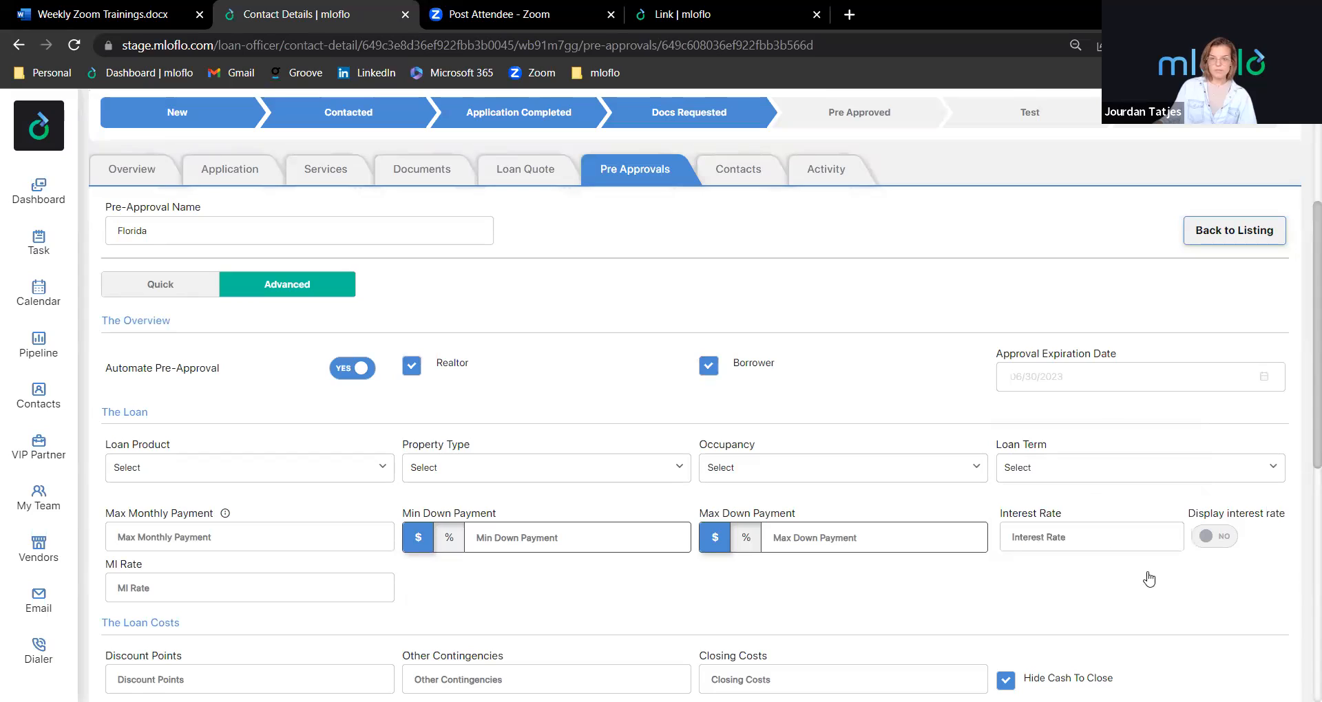
Step: Choose Conventional loan, Single Family property, Primary occupancy and a 30 Years term
left_click(213, 466)
left_click(175, 492)
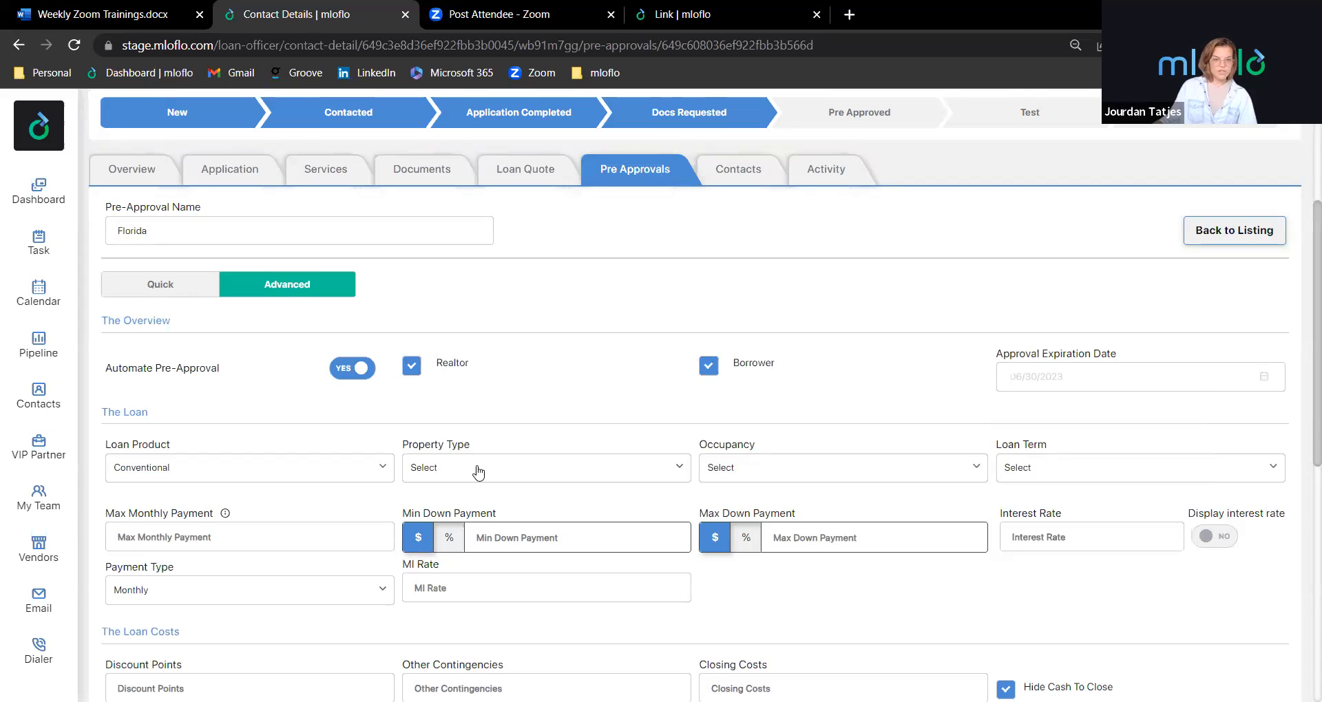
left_click(469, 481)
left_click(470, 491)
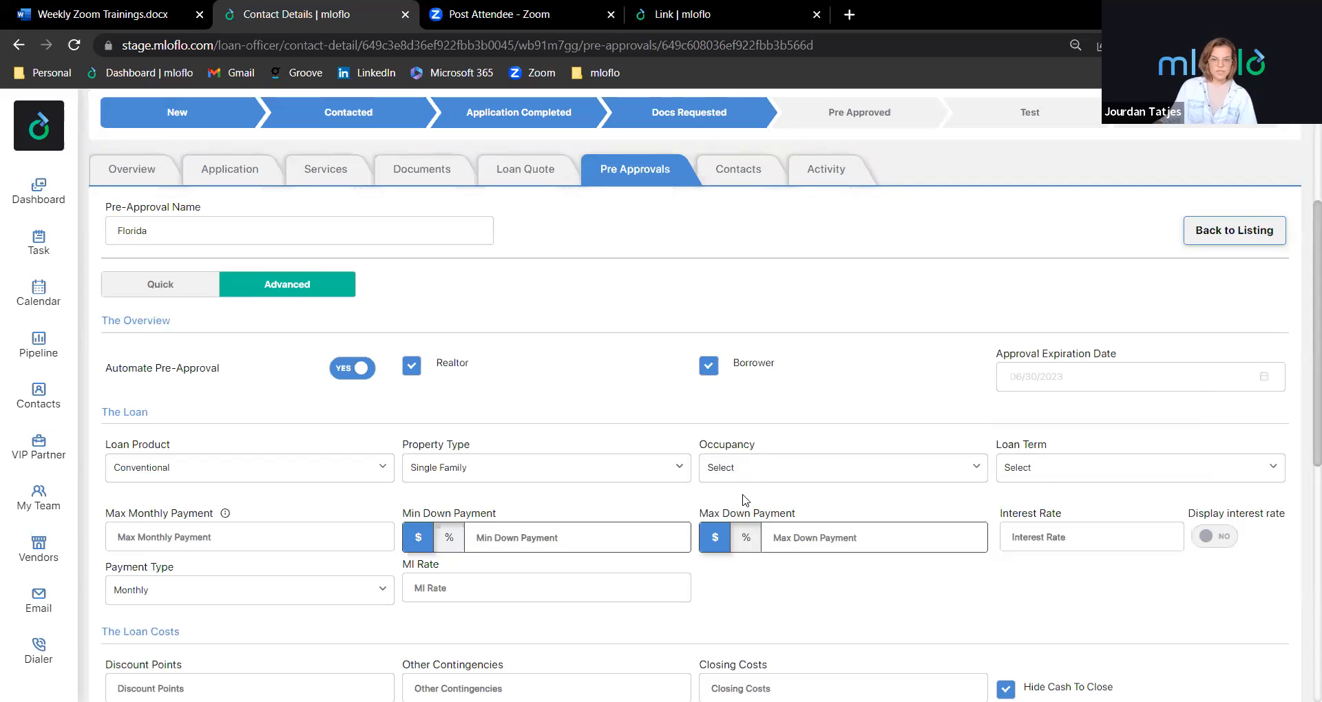
left_click(746, 496)
left_click(1047, 482)
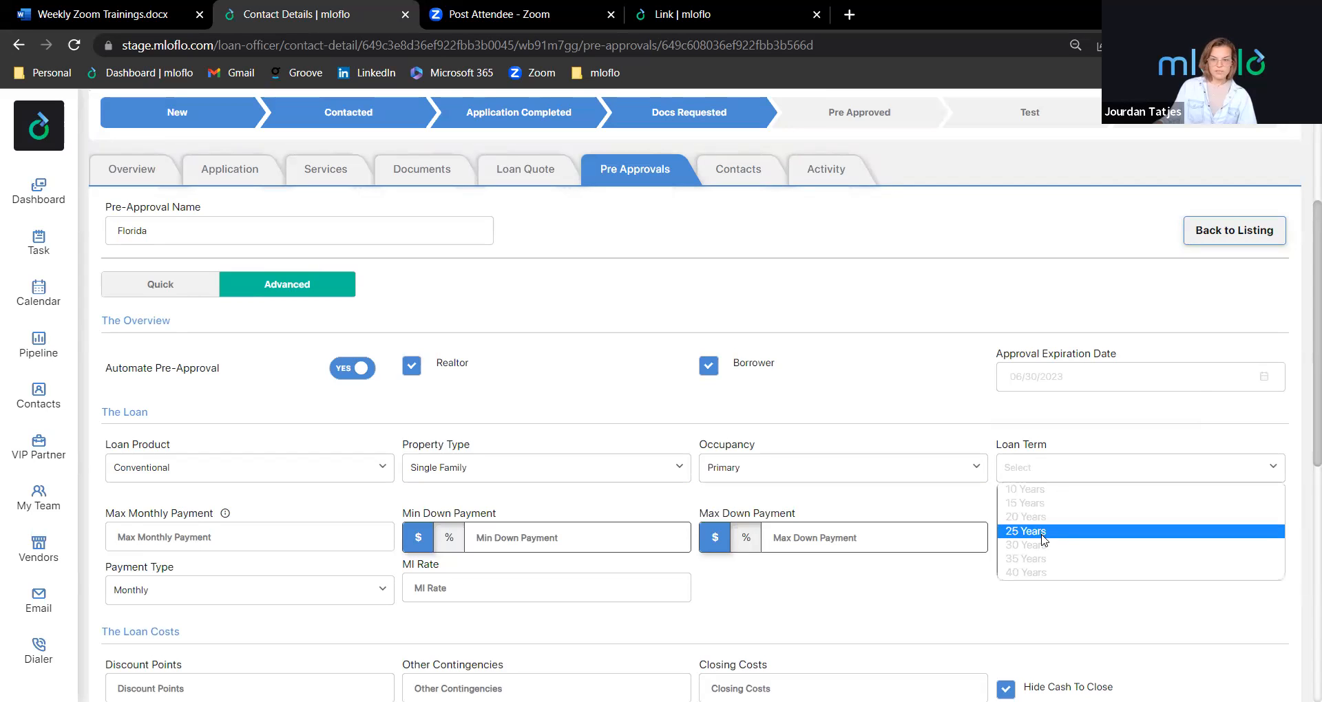
left_click(1042, 546)
scroll(255, 454, "down", 1)
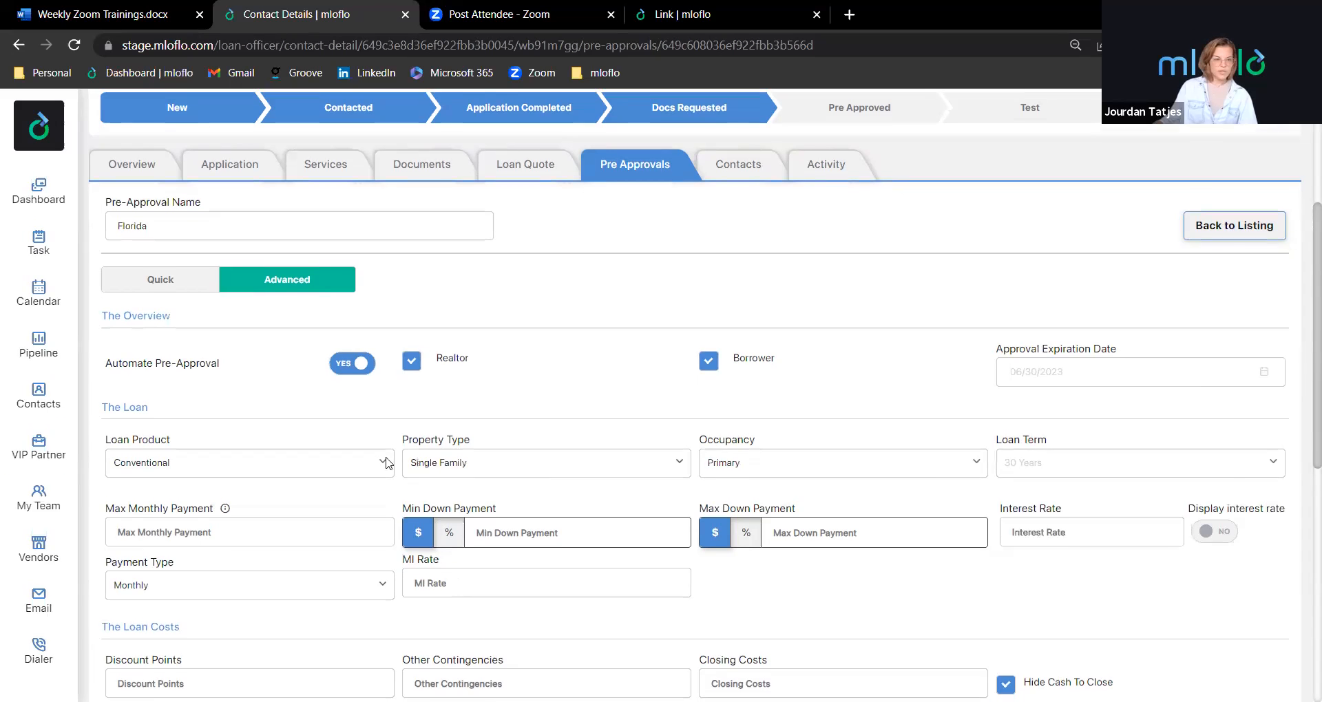
scroll(279, 504, "down", 1)
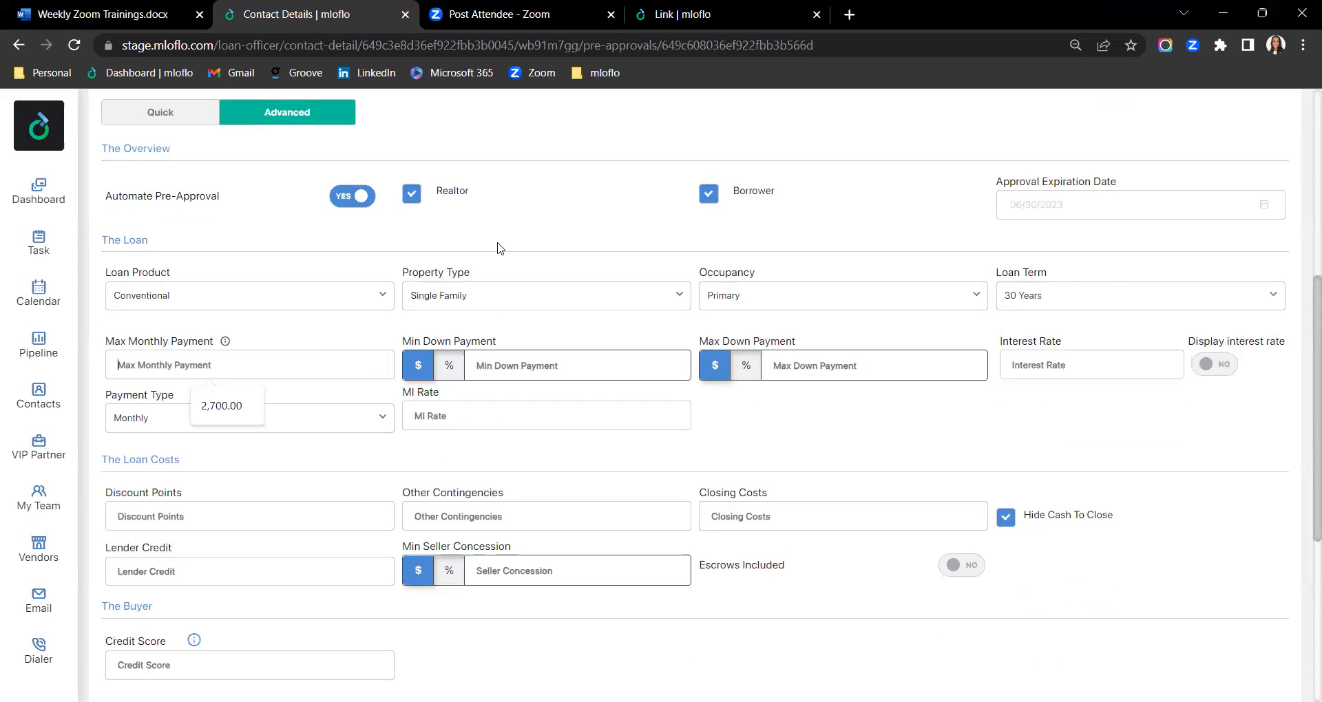
scroll(744, 461, "up", 2)
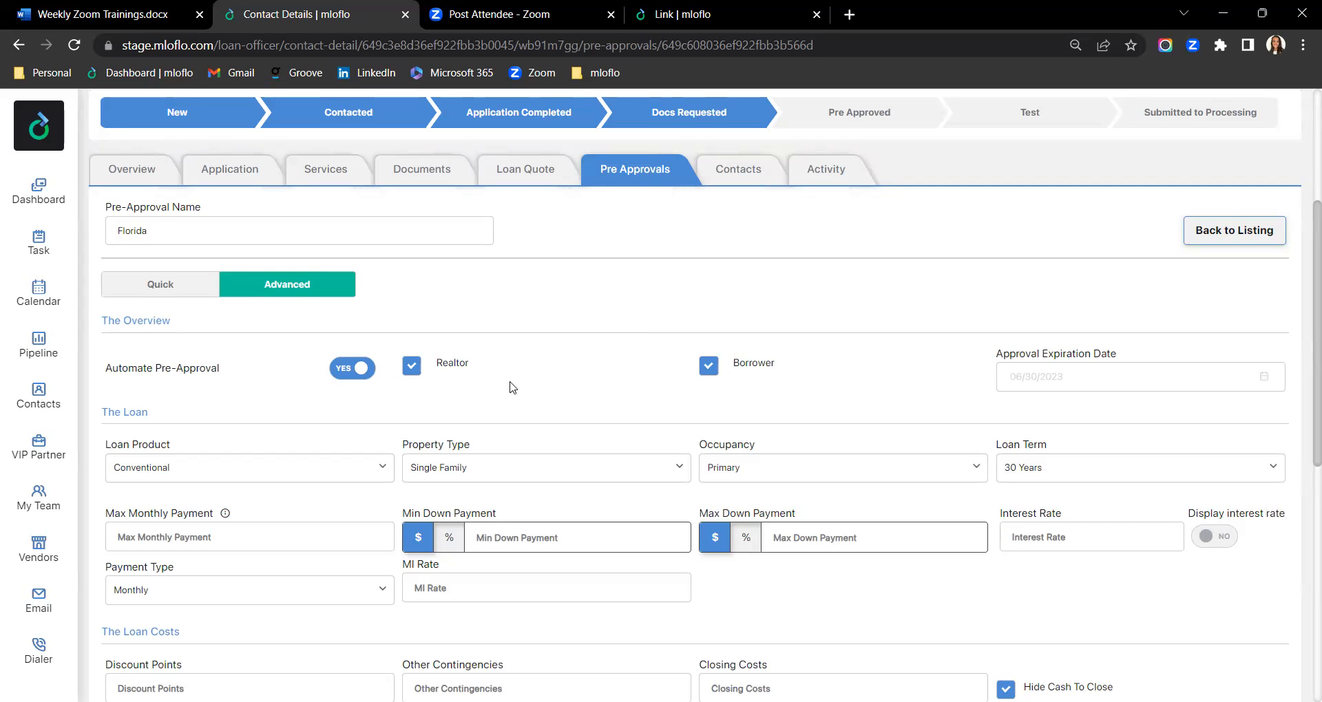
Step: Enter a 5,000.00 max monthly payment, 5–10% down payment range and 6.500% interest rate
scroll(223, 457, "down", 1)
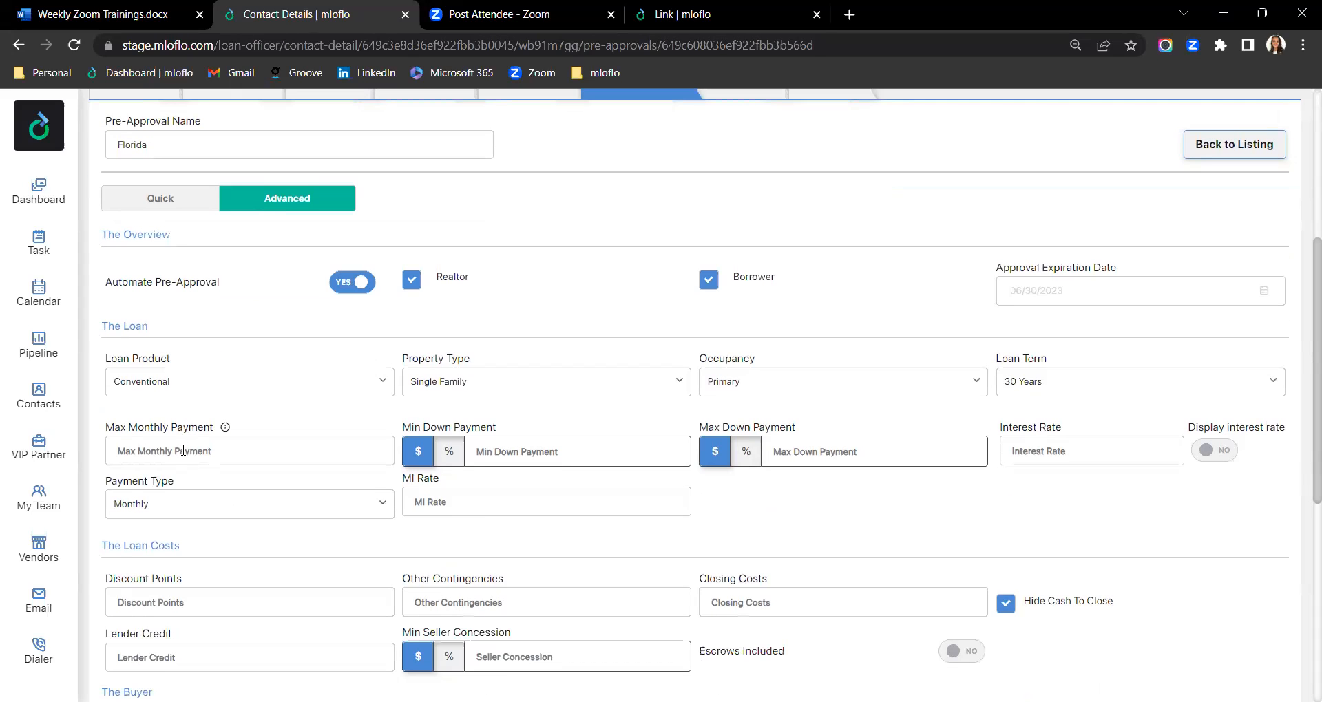
type("5000")
left_click(449, 451)
left_click(562, 446)
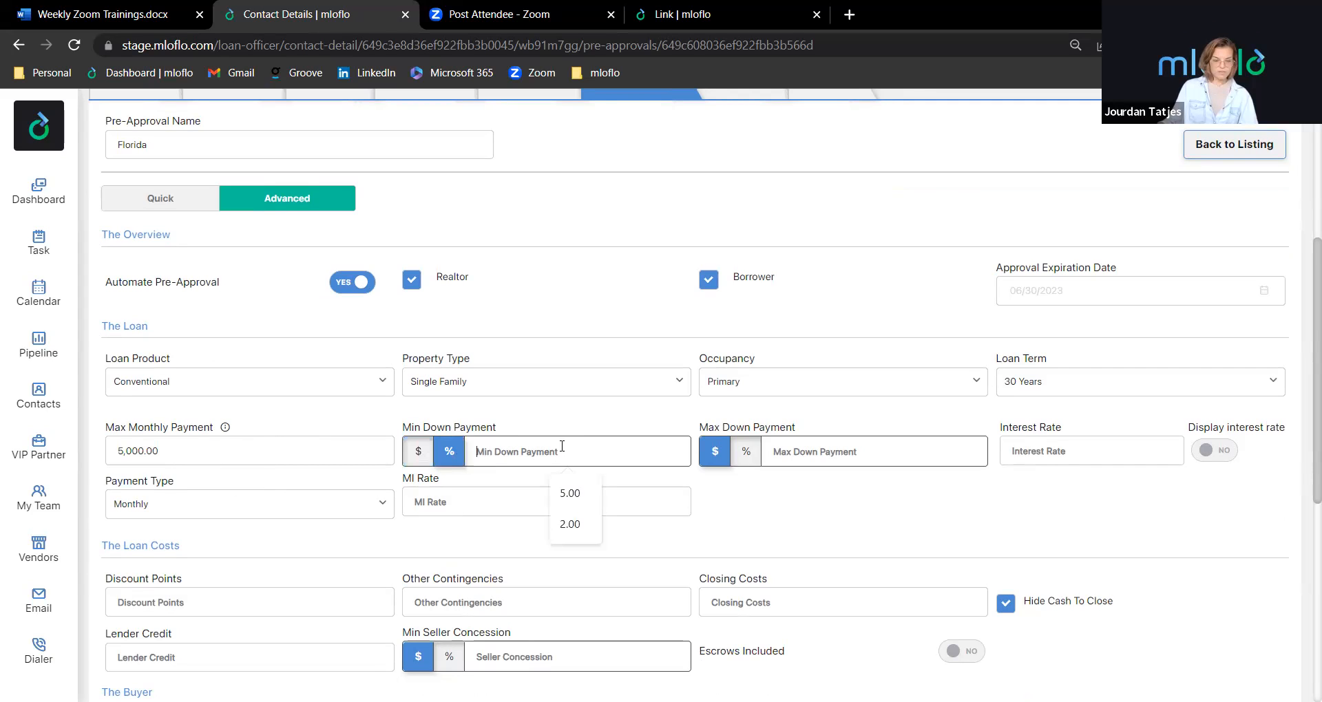
left_click(570, 493)
left_click(842, 452)
left_click(746, 453)
left_click(815, 449)
type("10")
type("6.5")
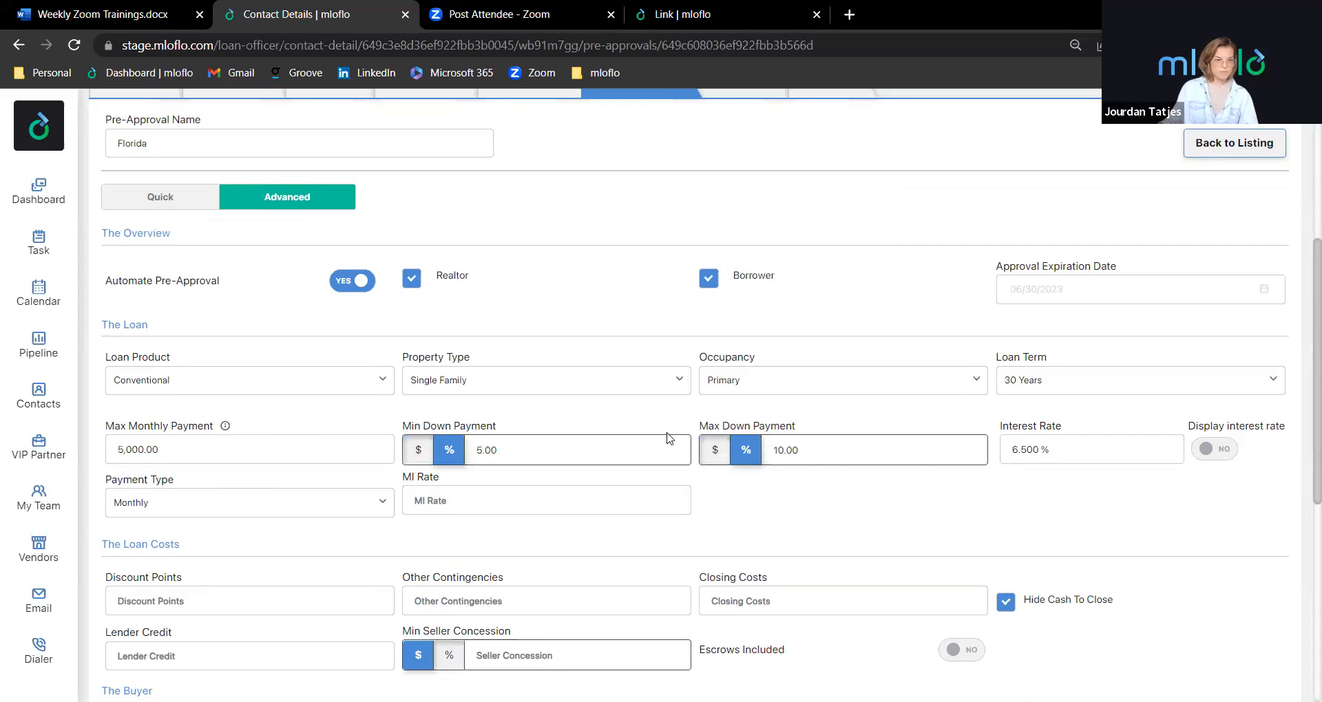
scroll(298, 442, "down", 1)
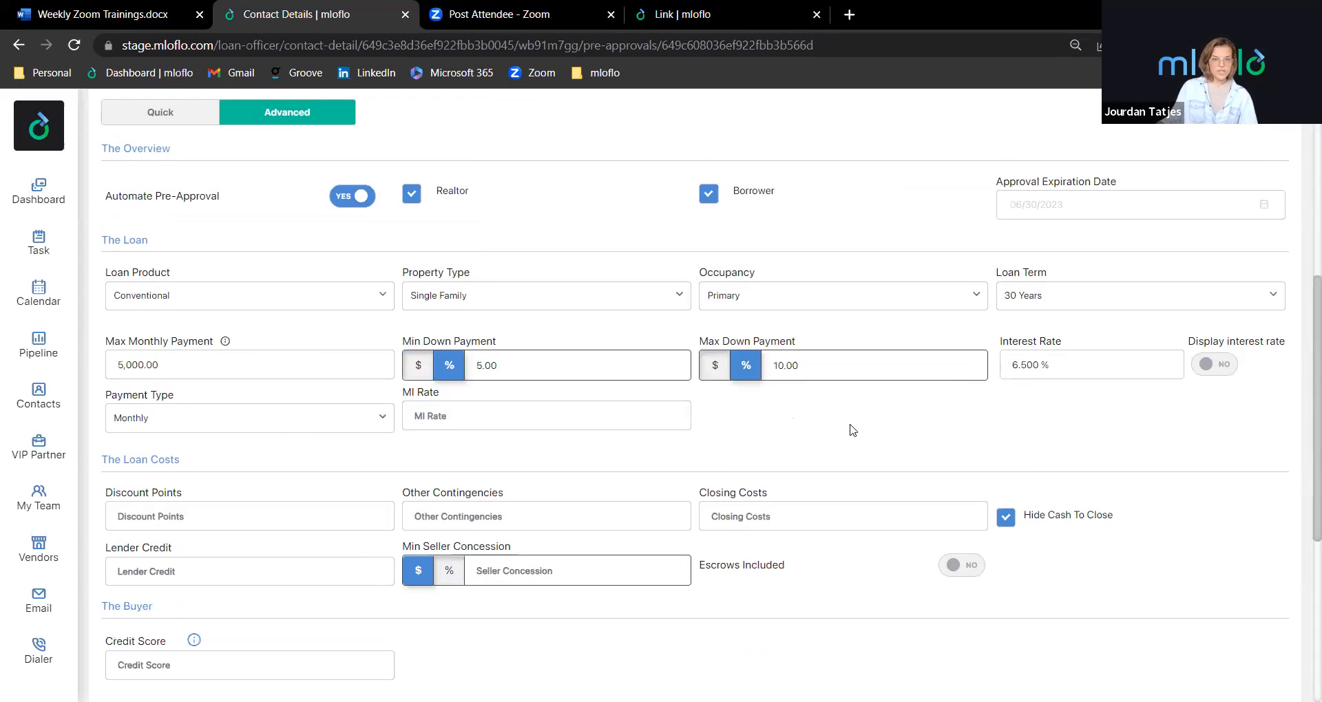
scroll(854, 431, "up", 3)
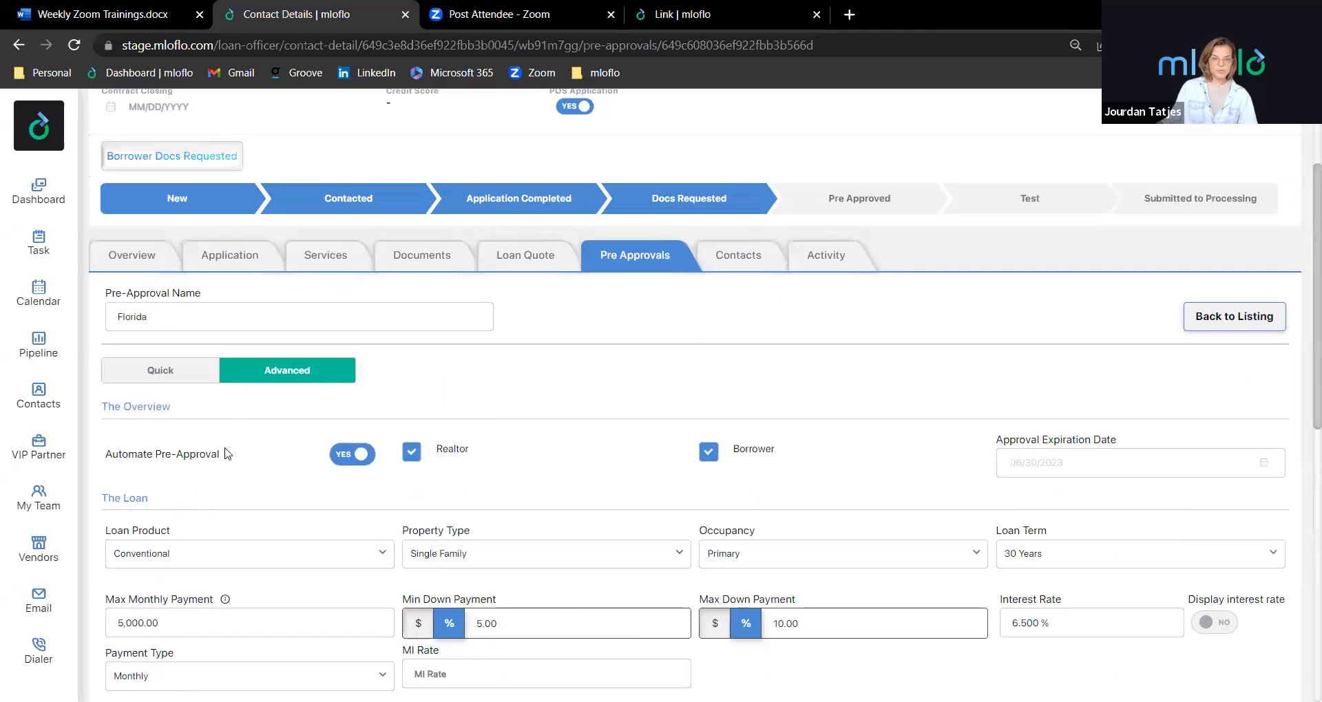
scroll(162, 524, "down", 1)
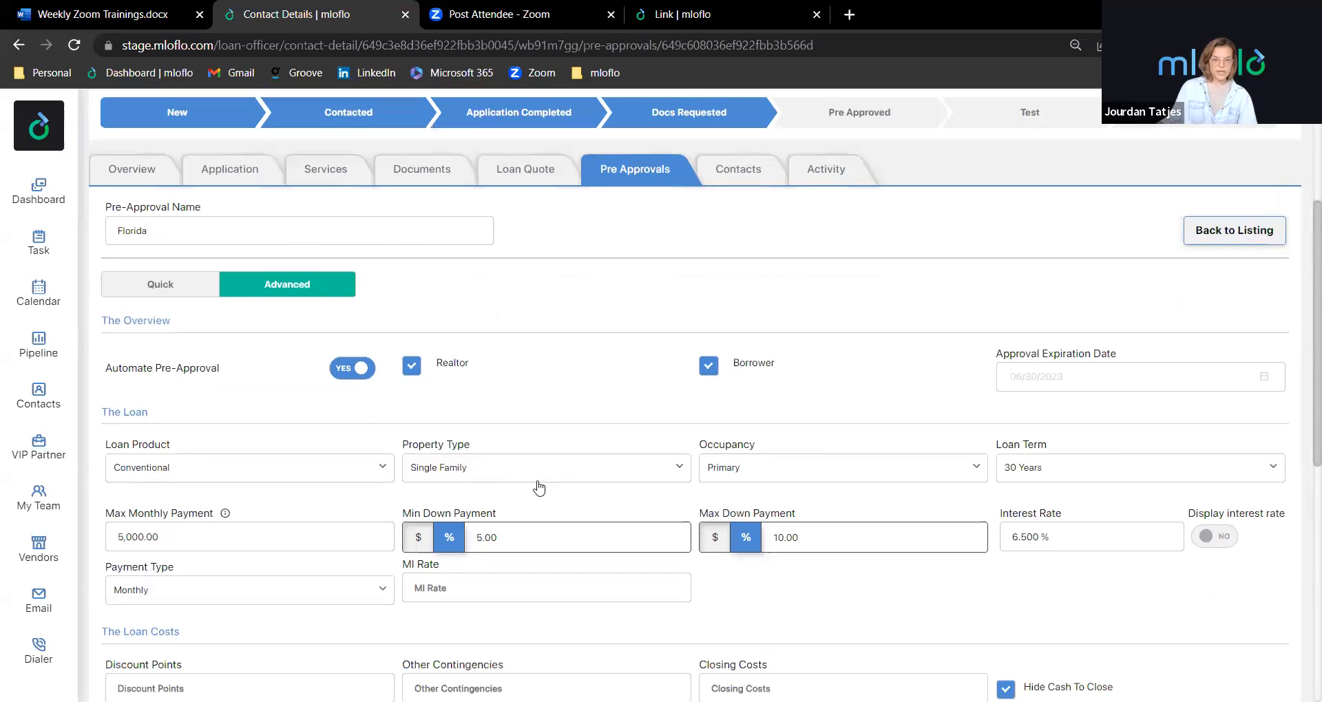
scroll(473, 484, "down", 2)
Step: Set the payment type to Monthly
left_click(160, 426)
left_click(268, 441)
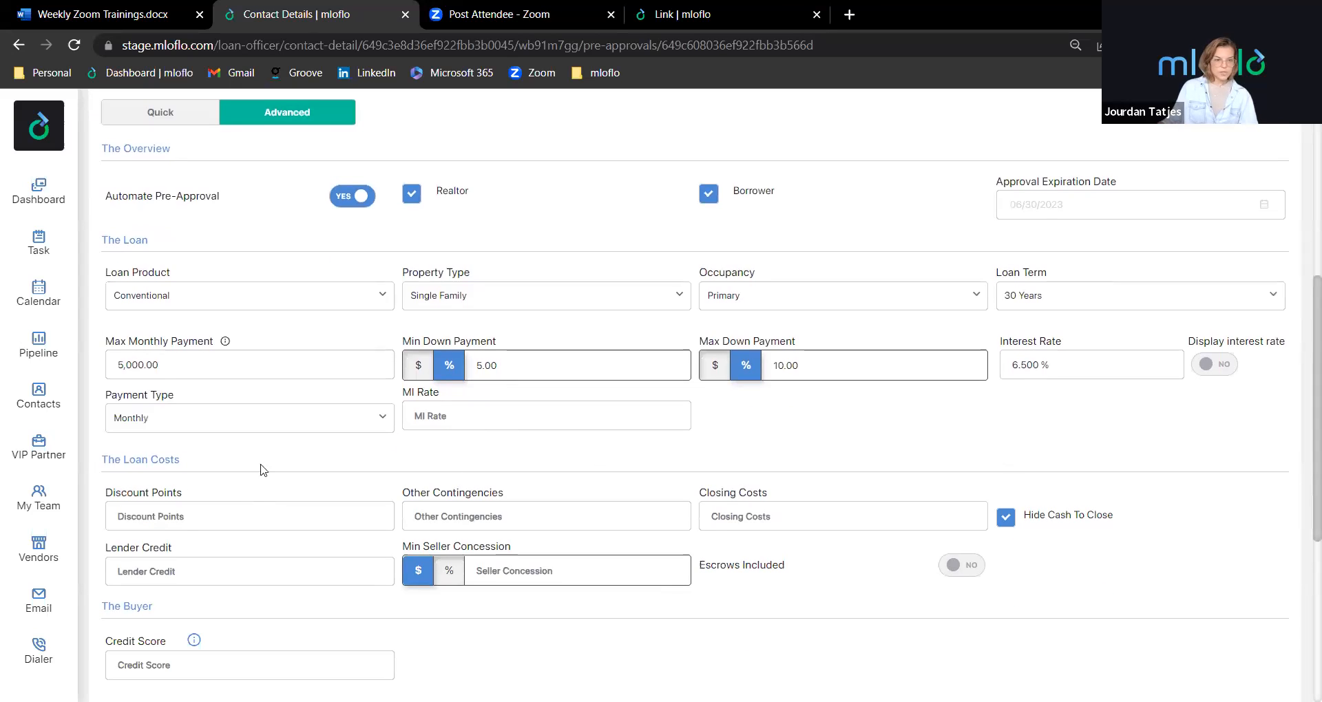
scroll(363, 461, "down", 3)
scroll(160, 277, "up", 2)
scroll(1024, 425, "down", 1)
scroll(719, 288, "up", 1)
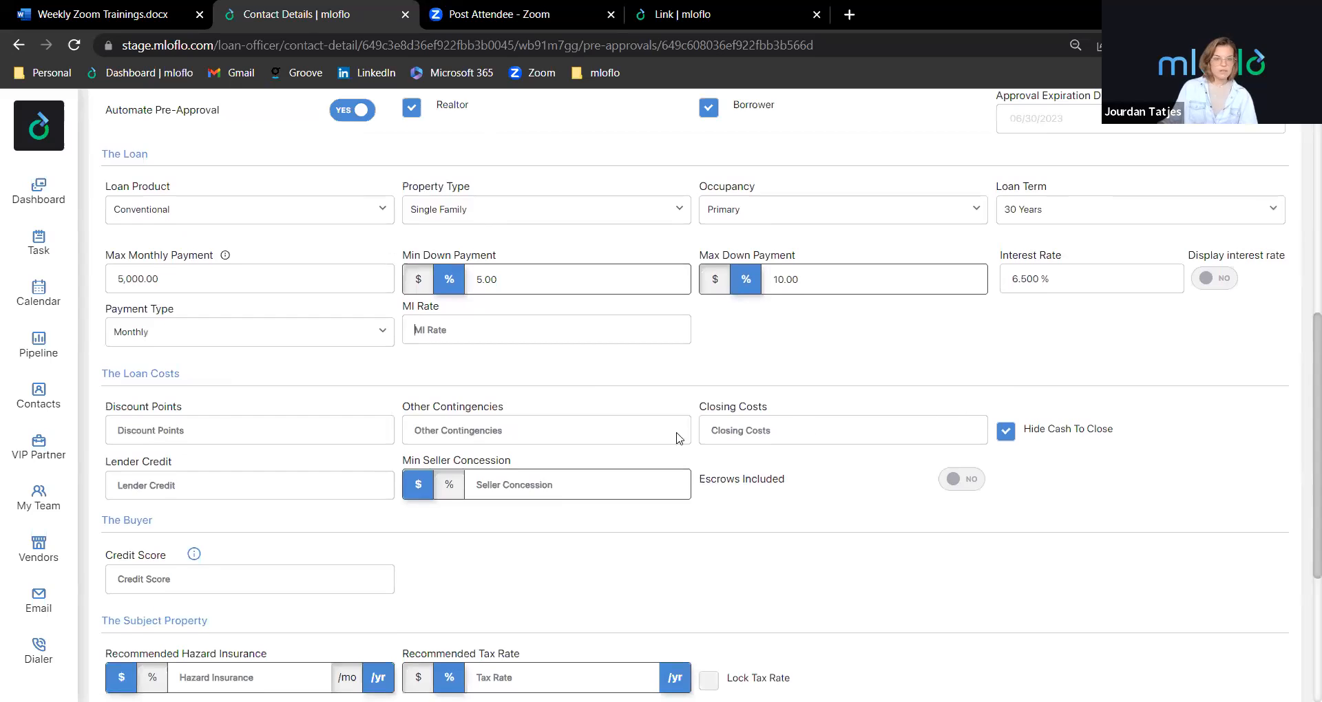
Step: Switch Asset, Income, Tax Returns and DU/LP Reviewed to YES, pick Template Three, and save
scroll(315, 434, "down", 4)
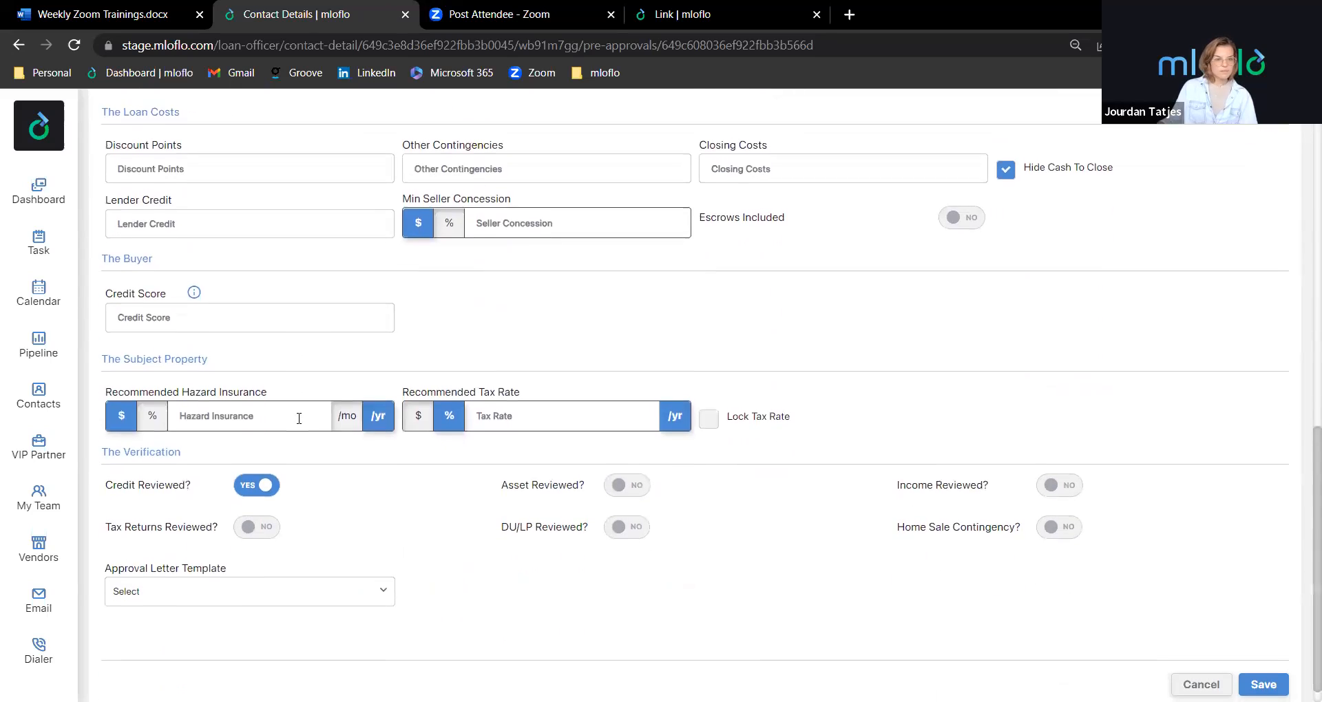
scroll(295, 425, "down", 1)
left_click(623, 462)
left_click(1053, 462)
left_click(254, 505)
left_click(626, 503)
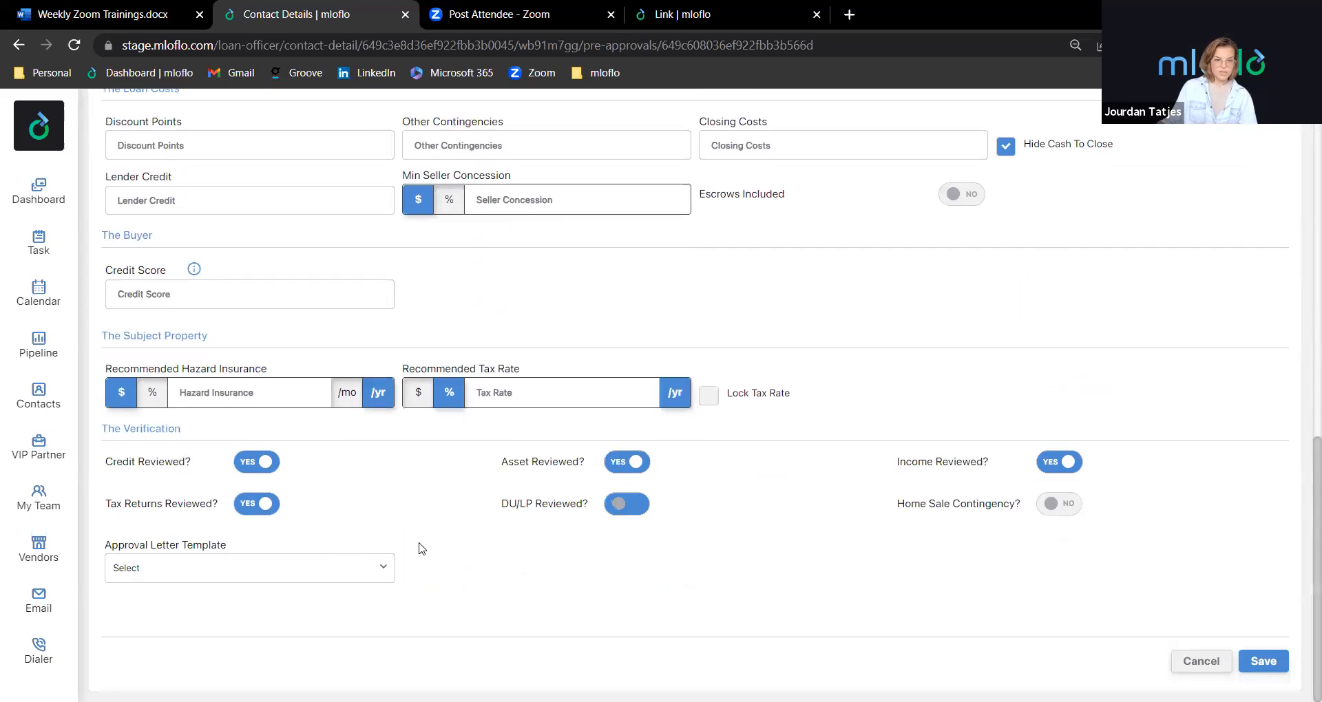
left_click(200, 577)
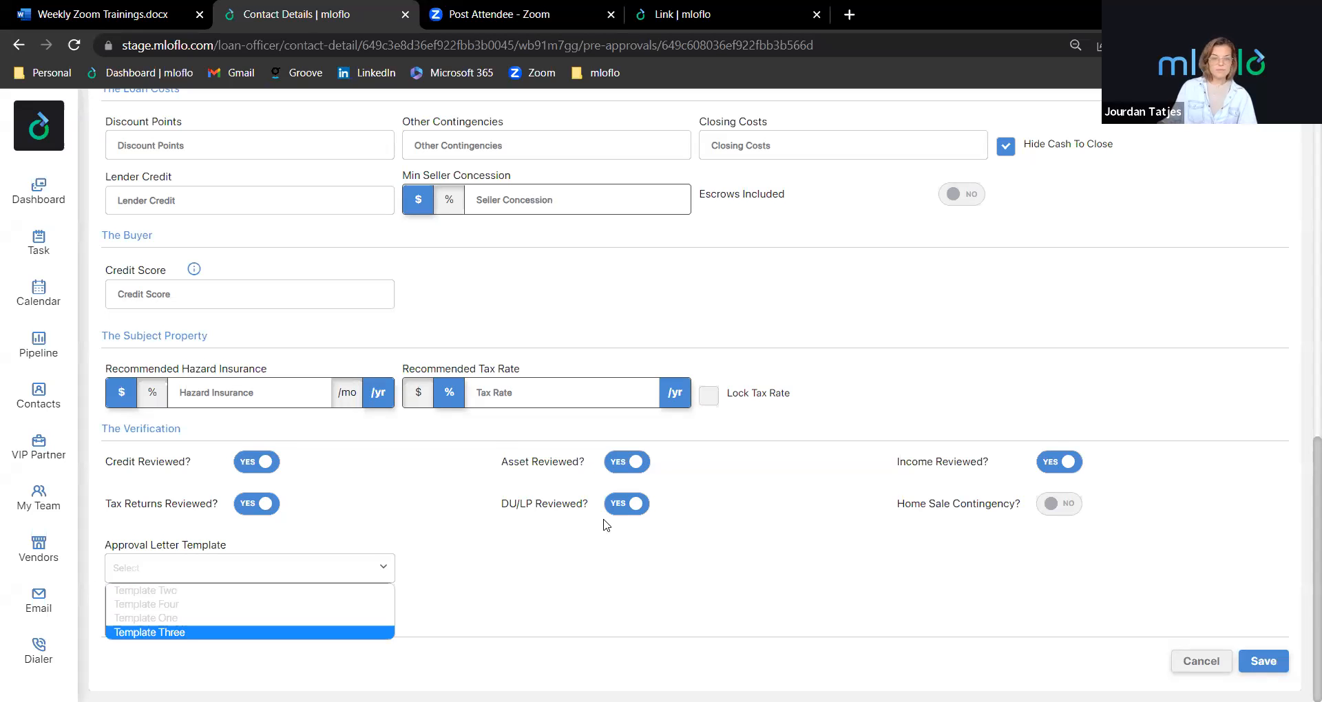
scroll(571, 478, "up", 7)
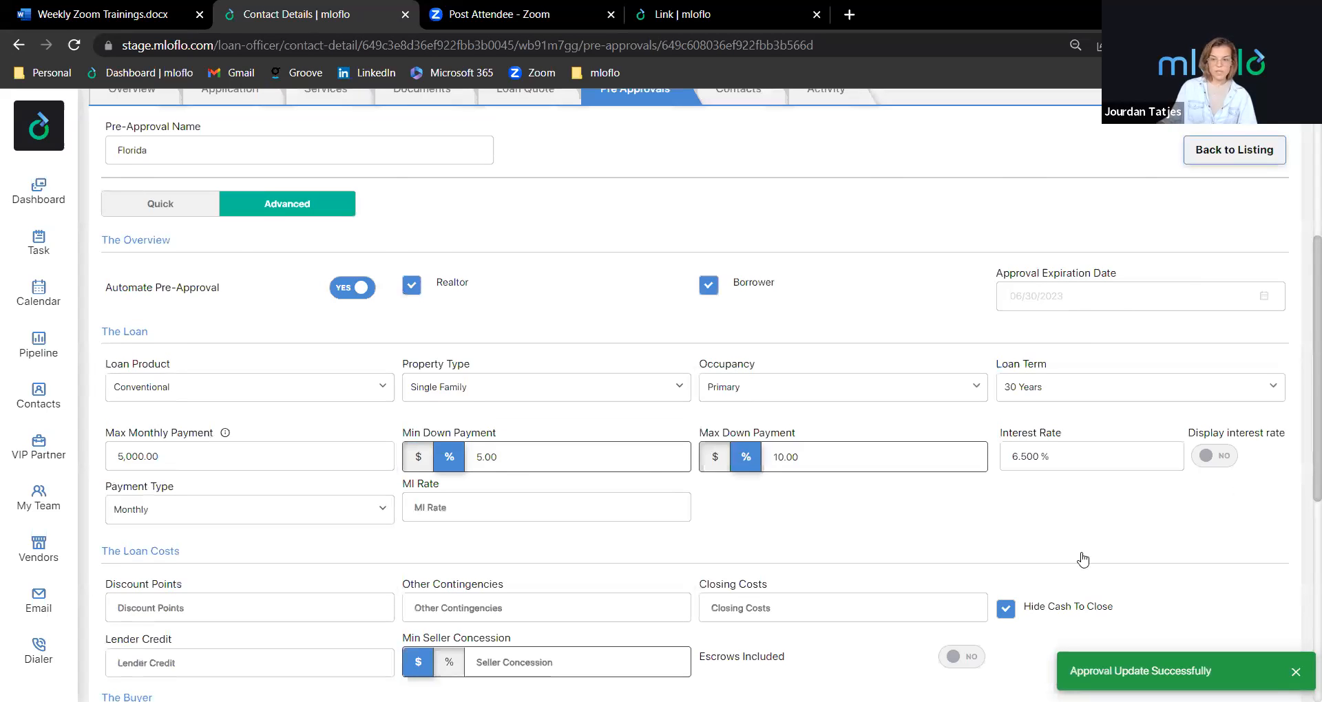
Step: Open the Florida pre-approval certificate and enter an offer amount
left_click(1110, 553)
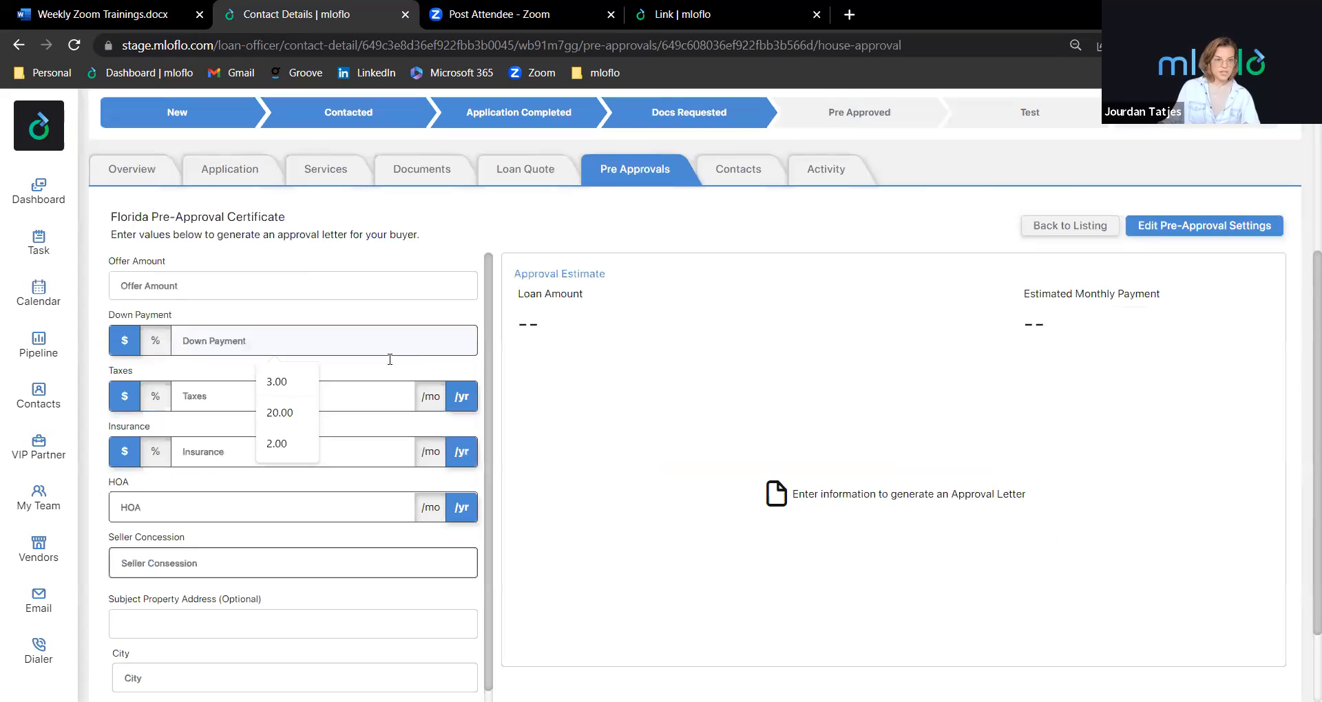
scroll(201, 383, "up", 1)
left_click(198, 376)
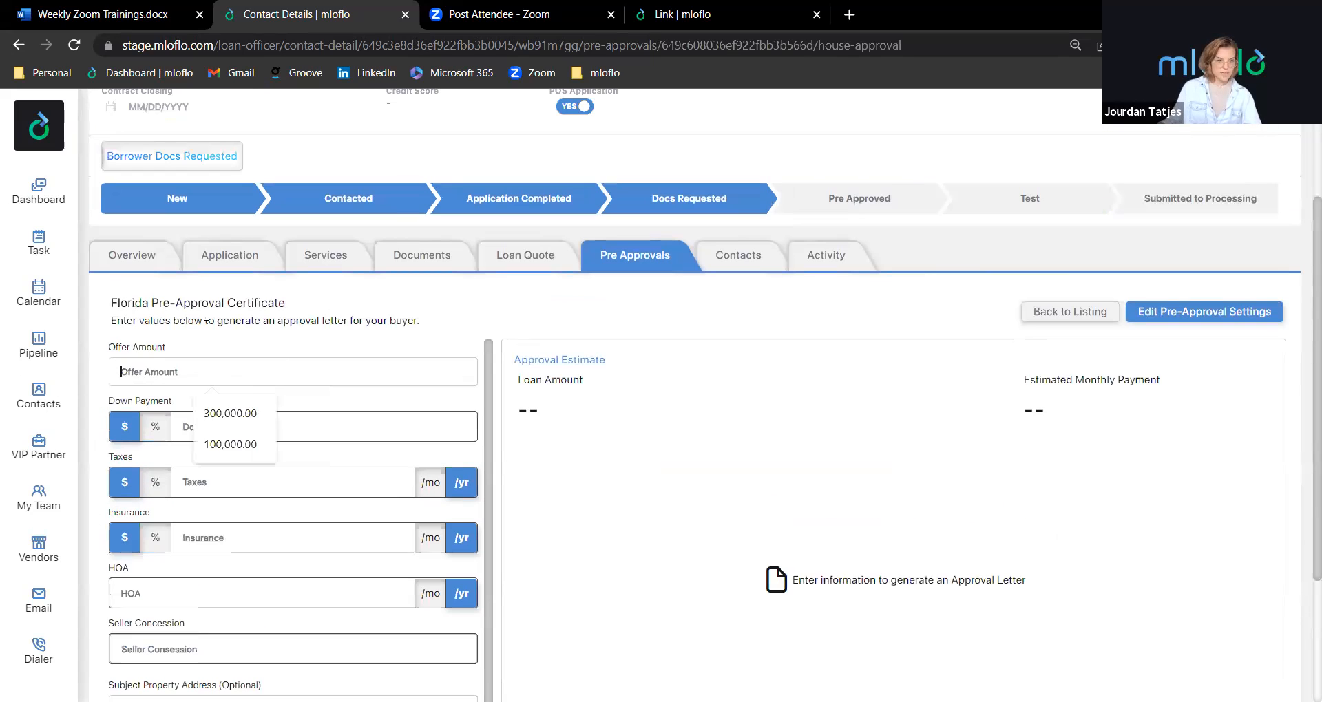
type("30000000")
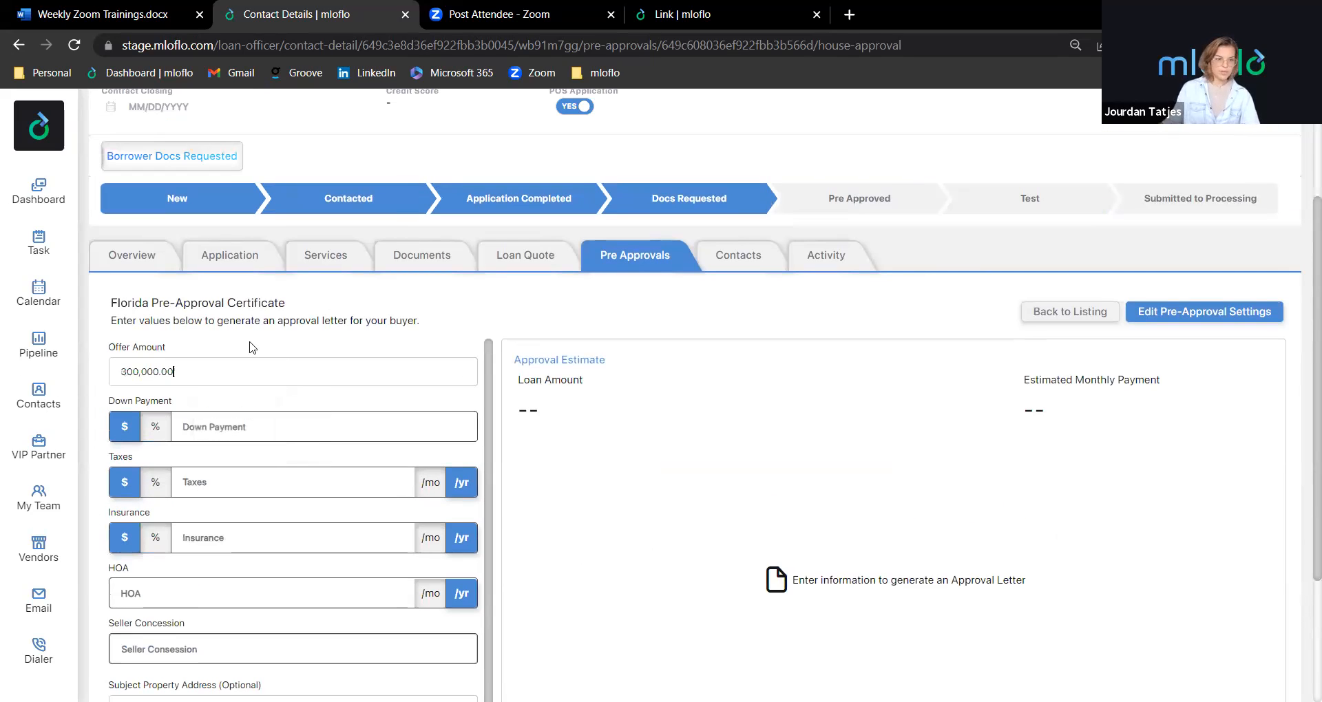
scroll(295, 376, "down", 1)
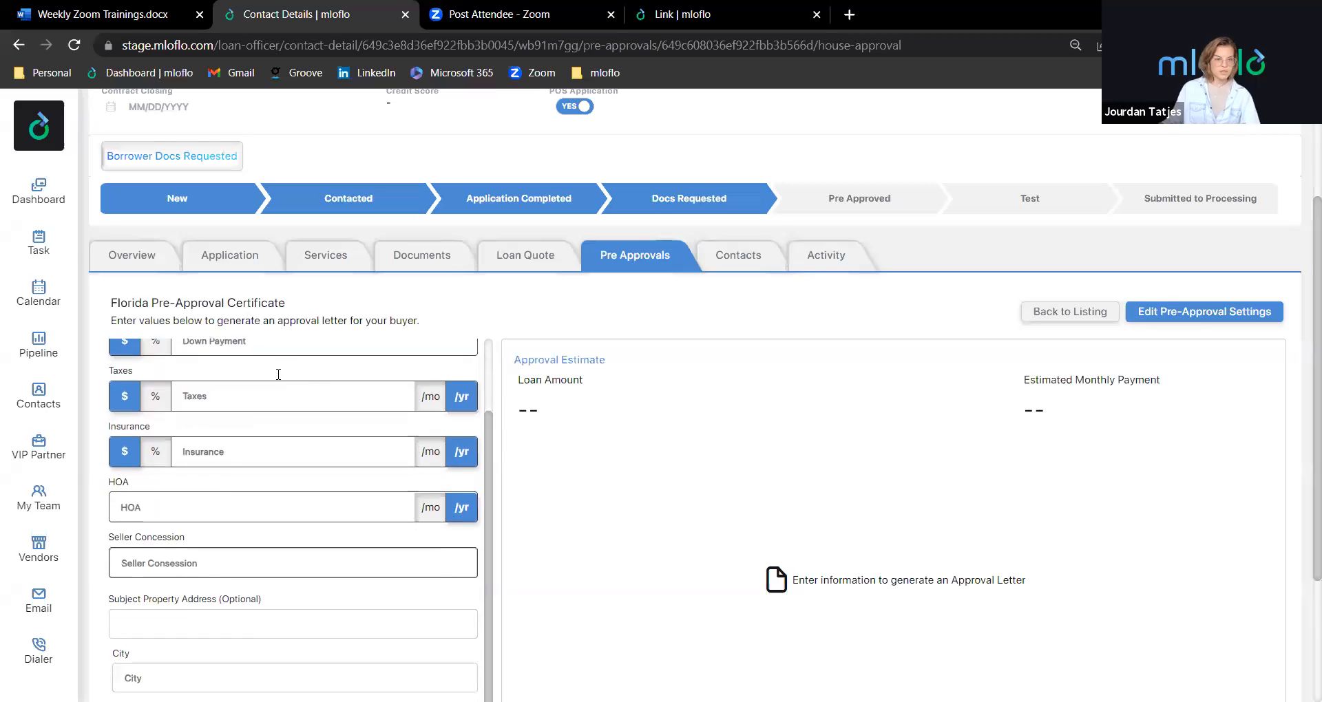
scroll(252, 429, "up", 1)
type("300,000.00")
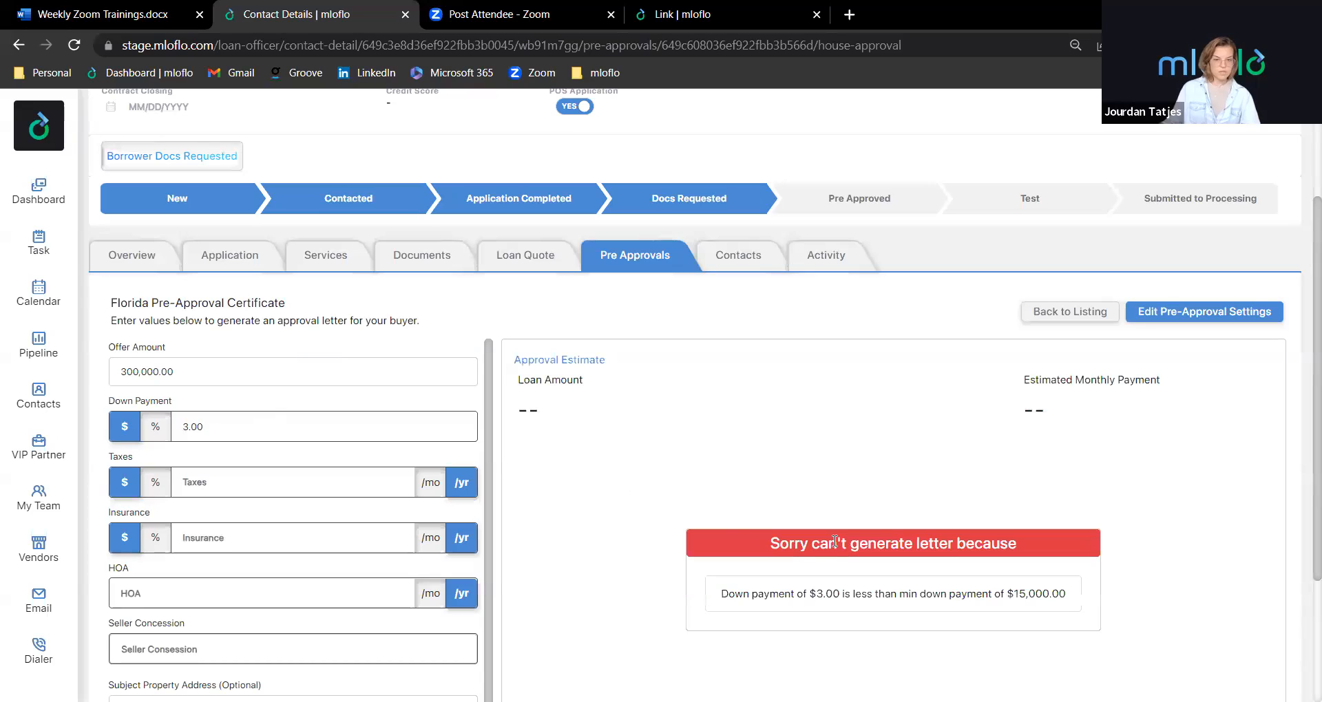
scroll(725, 501, "down", 1)
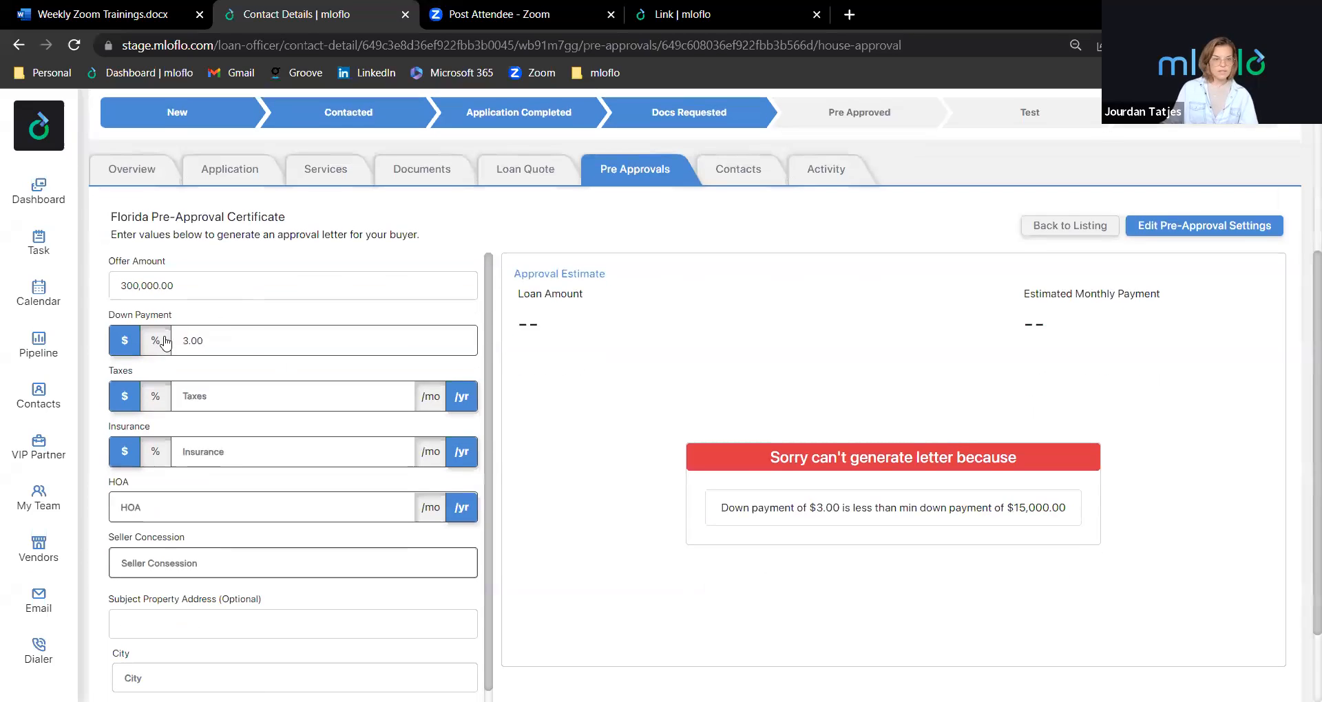
Step: Make the down payment 2% and change the offer amount to 200,000
left_click(158, 346)
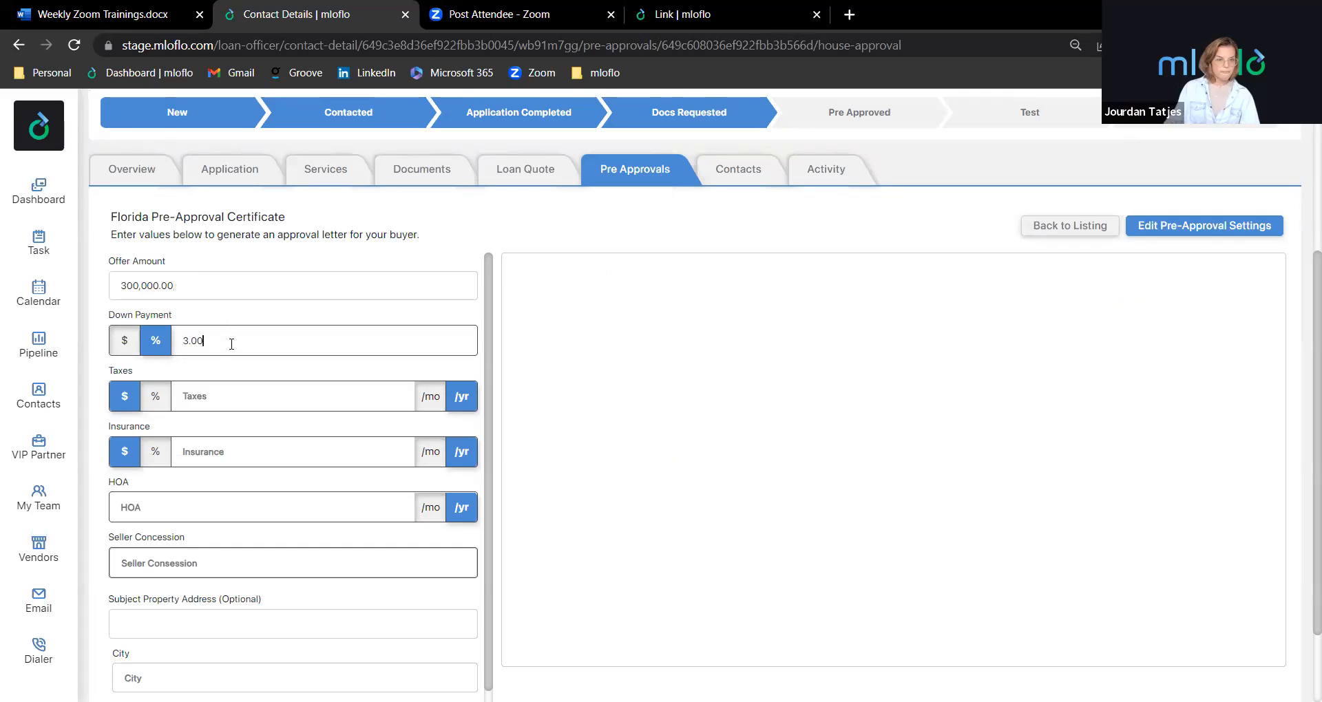
key("BackSpace")
type("2")
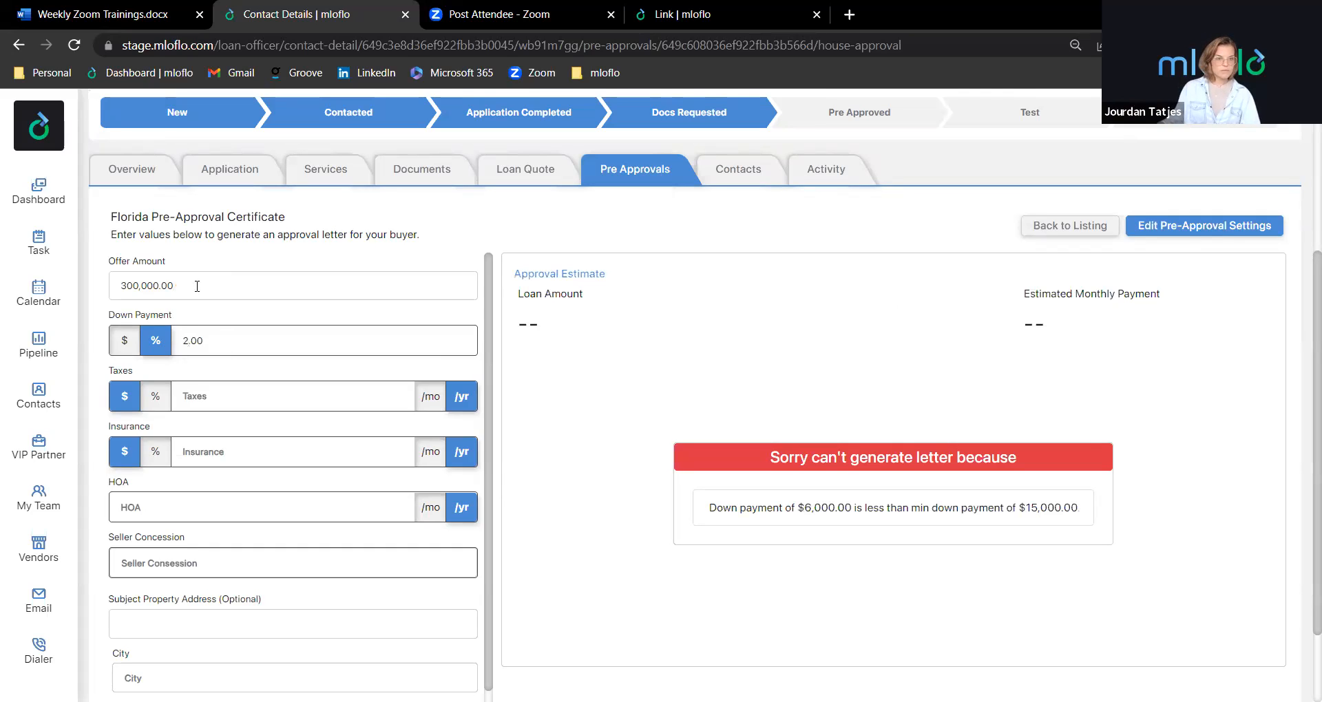
left_click_drag(197, 286, 95, 291)
type("200,00")
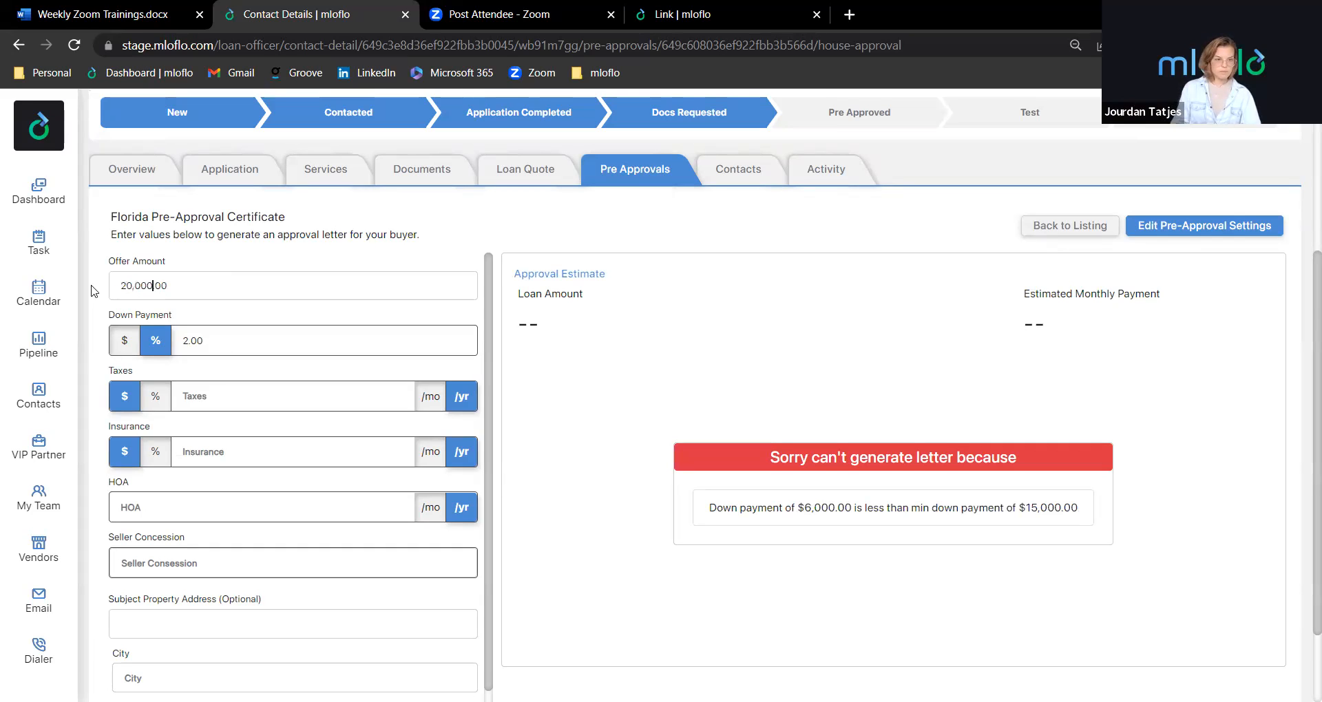
type("0")
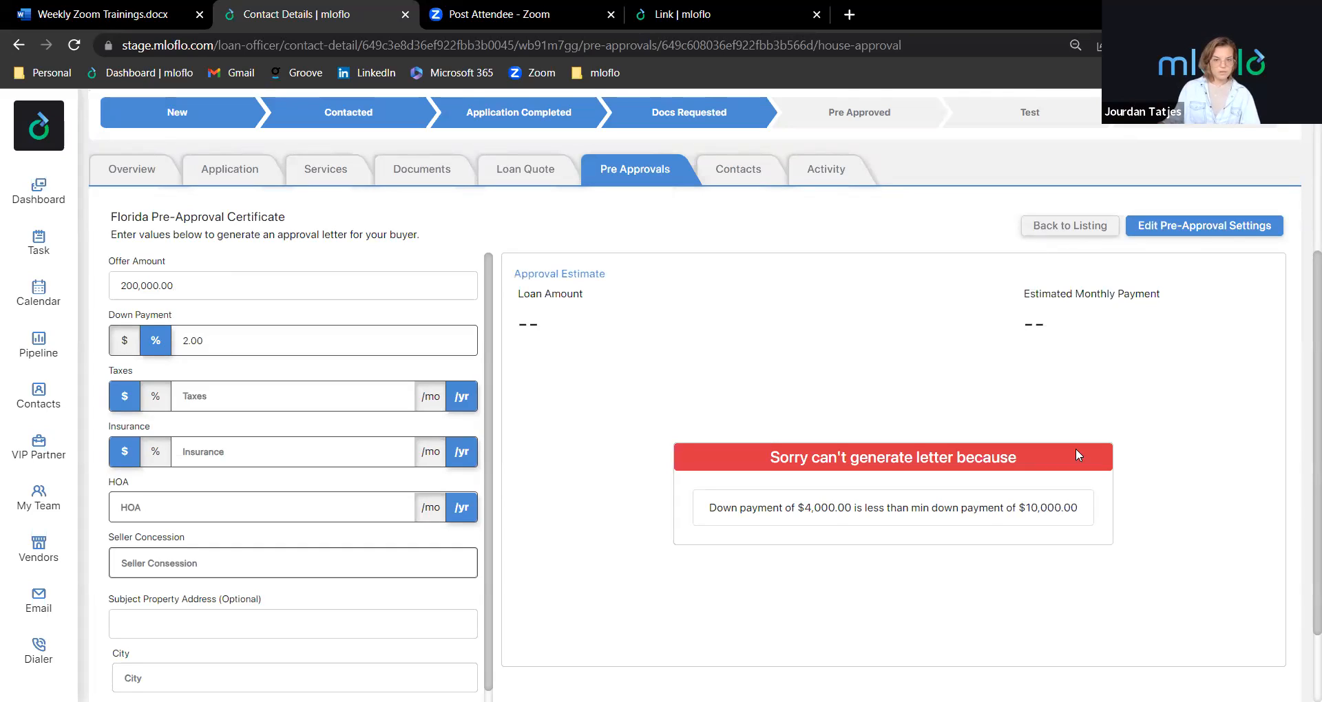
Step: Back in the pre-approval settings, set the down payment range to 2.00% minimum and 20.00% maximum
key("alt+Left")
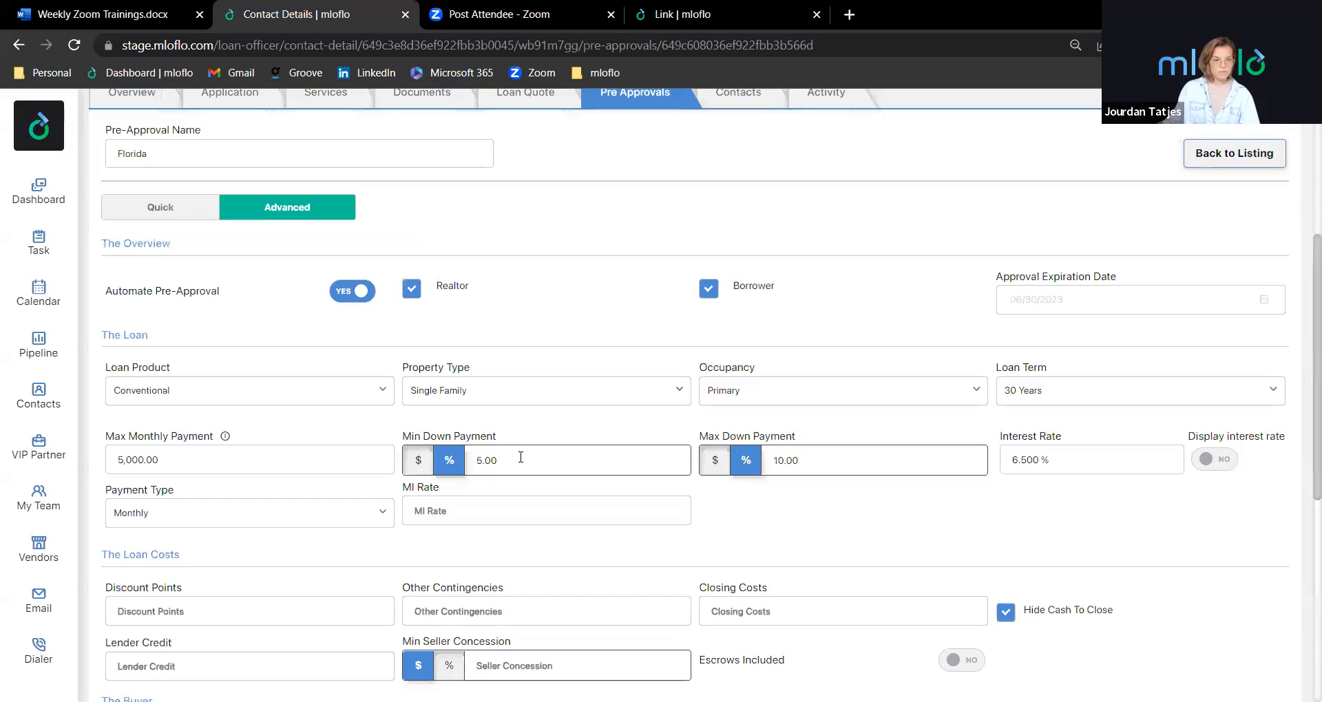
key("Left")
key("Left")
key("Left")
key("BackSpace")
type("2")
key("Left")
key("Left")
key("Left")
key("BackSpace")
type("00")
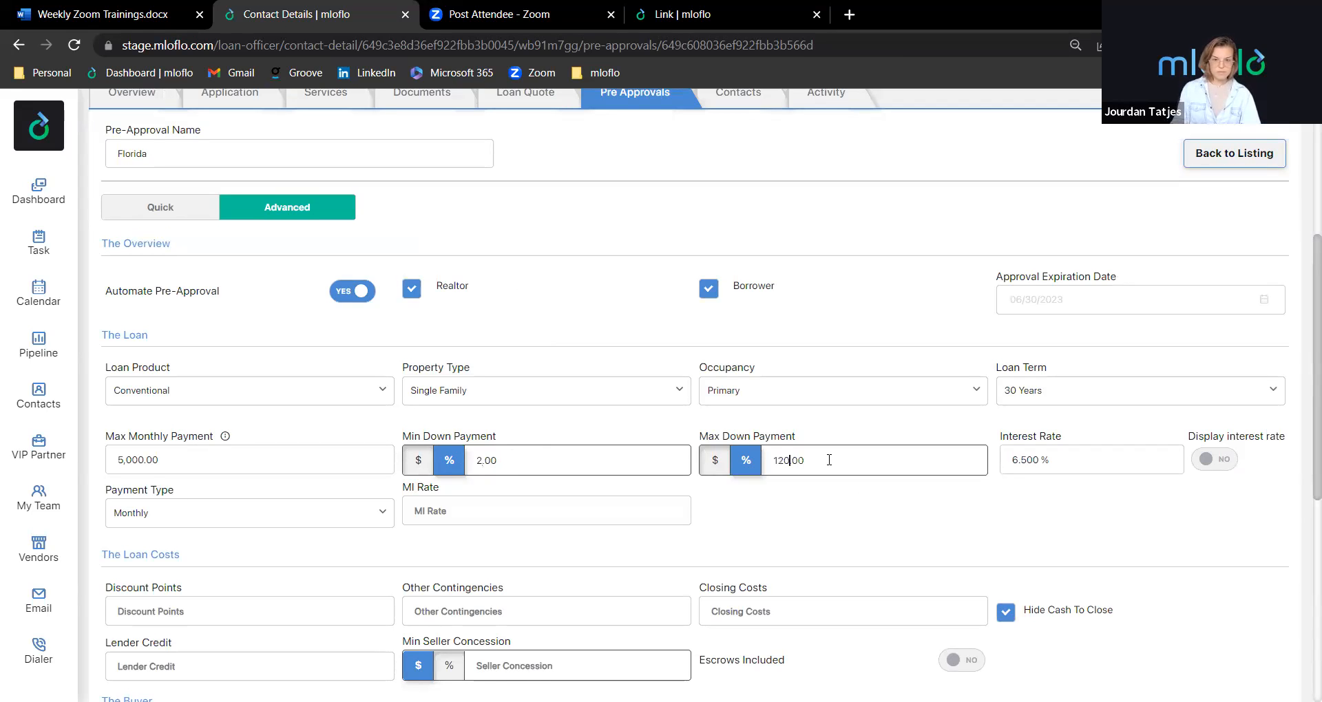
key("BackSpace")
key("BackSpace")
key("BackSpace")
type("20")
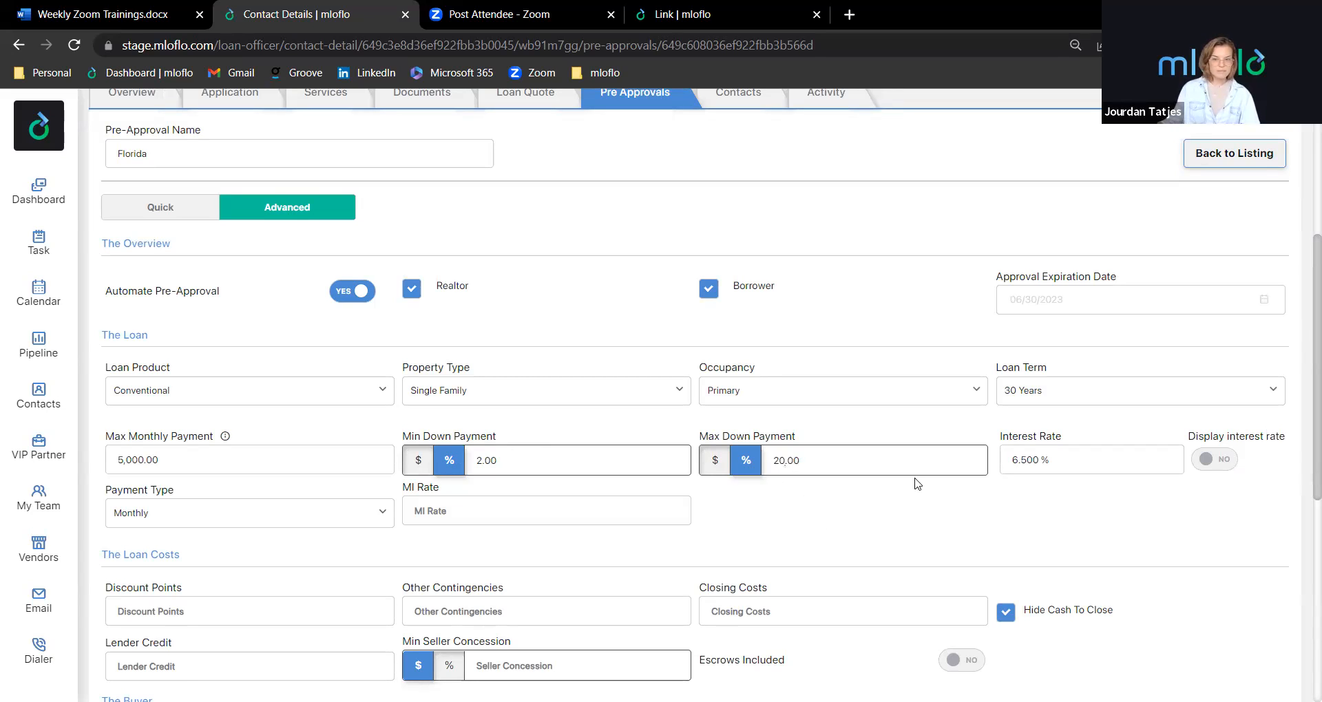
scroll(977, 454, "down", 1)
scroll(980, 460, "up", 2)
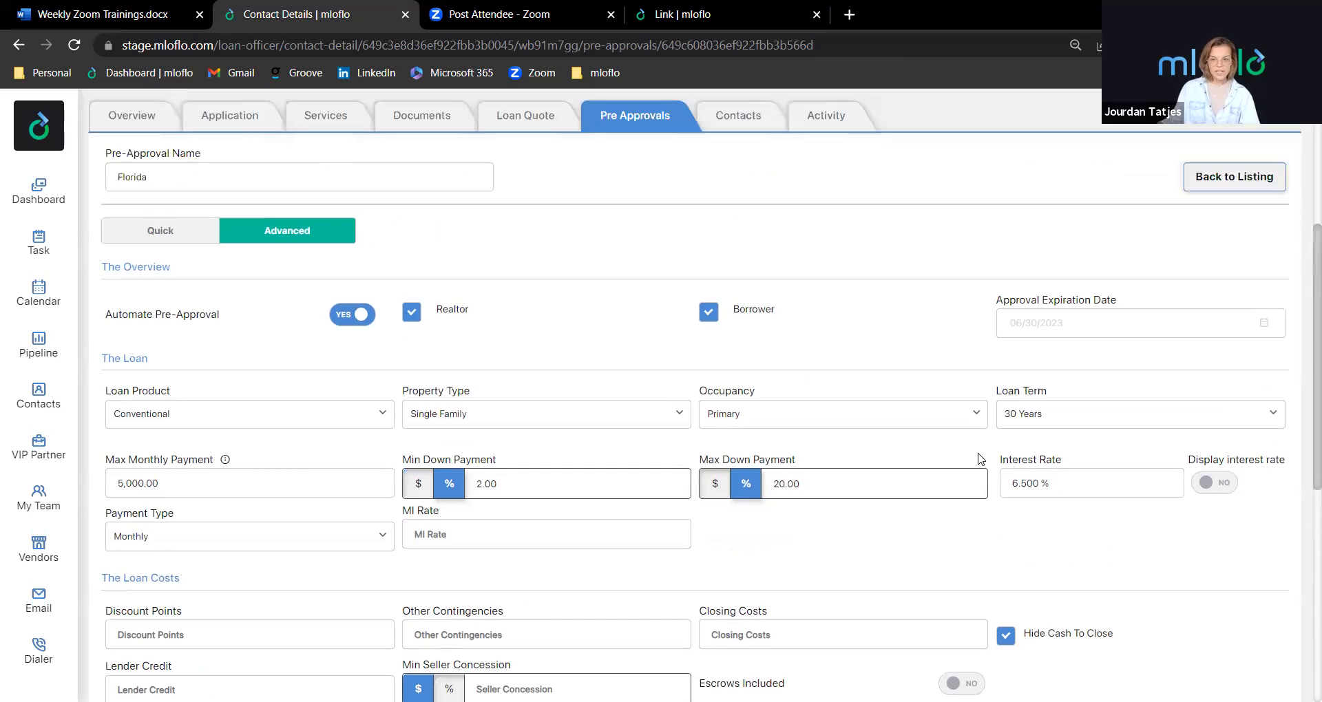
scroll(1223, 551, "up", 1)
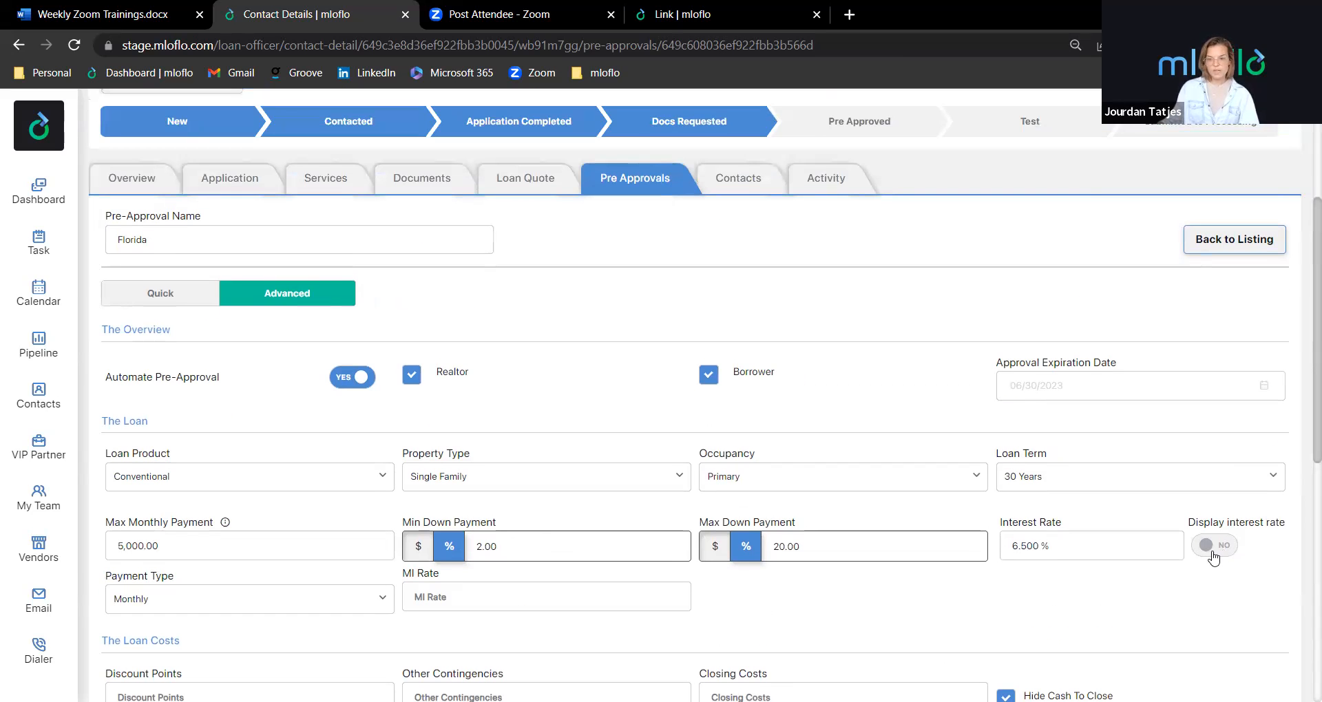
Step: Leave the interest rate display off and save the pre-approval settings
left_click(1213, 556)
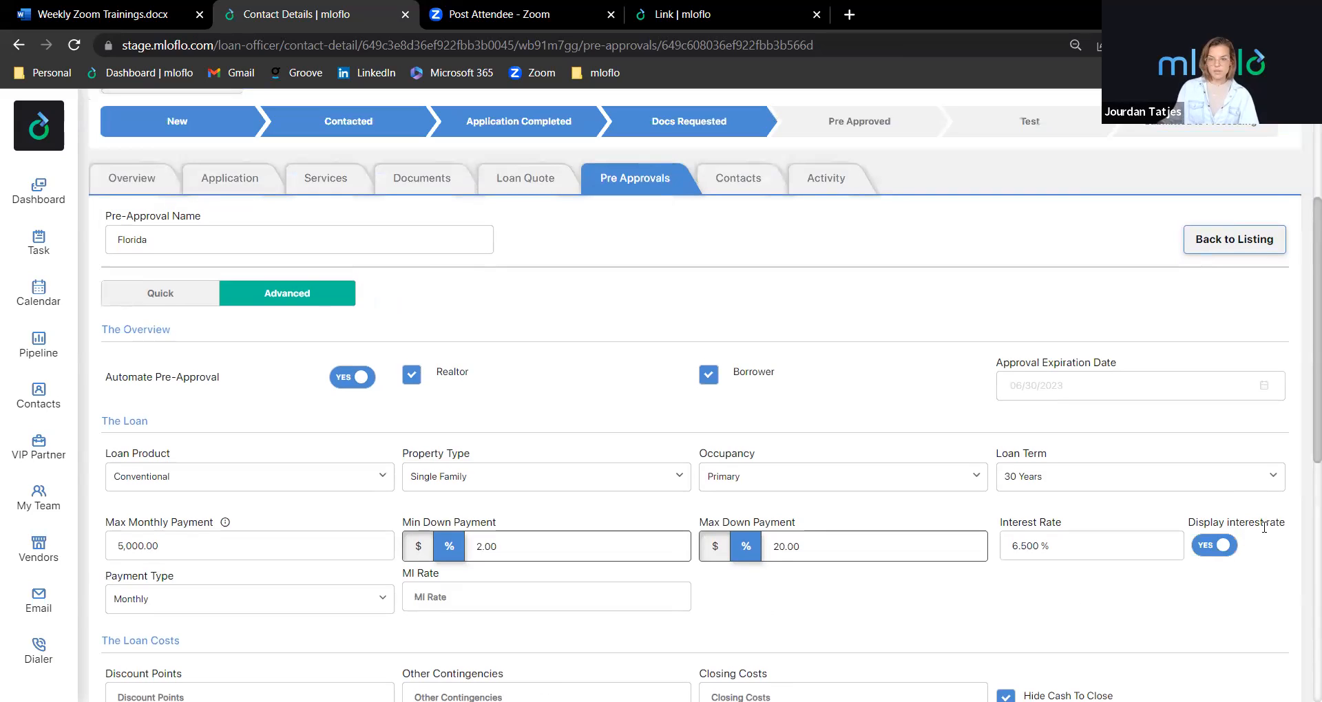
left_click(1217, 551)
left_click(1218, 552)
left_click(1219, 552)
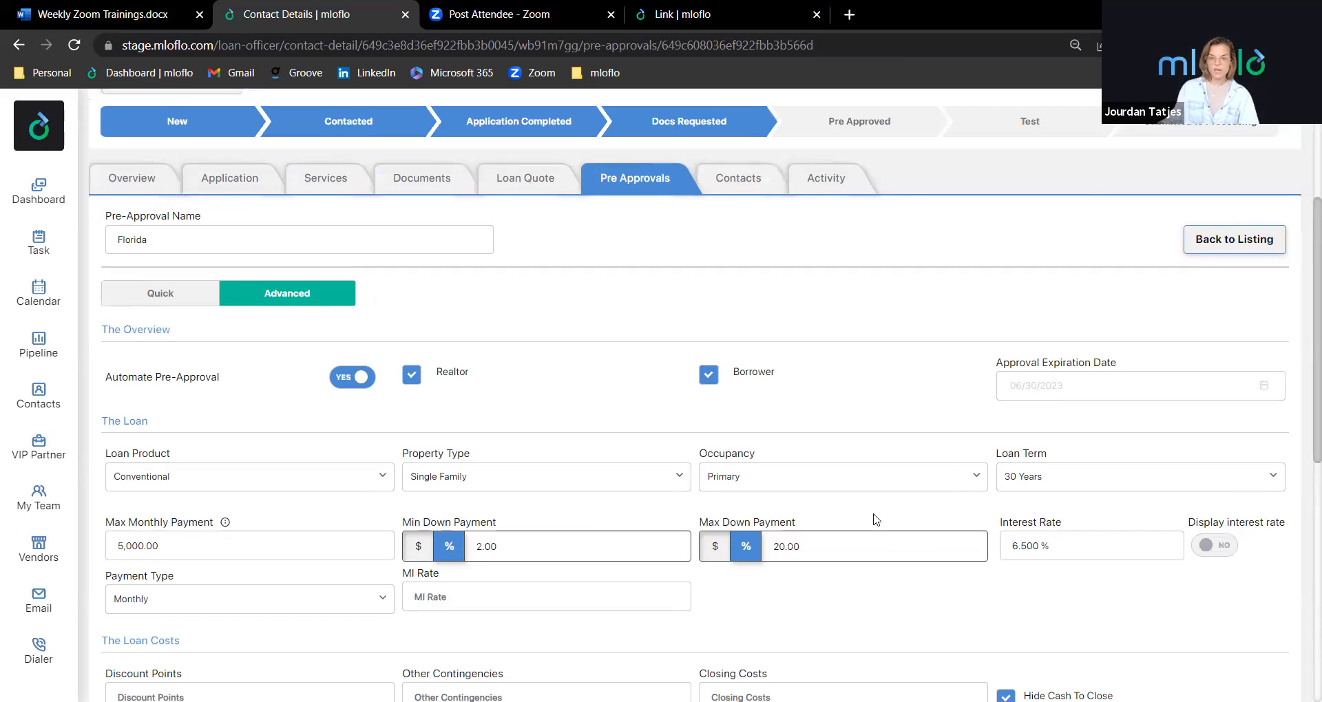
scroll(1255, 651, "down", 10)
left_click(1254, 650)
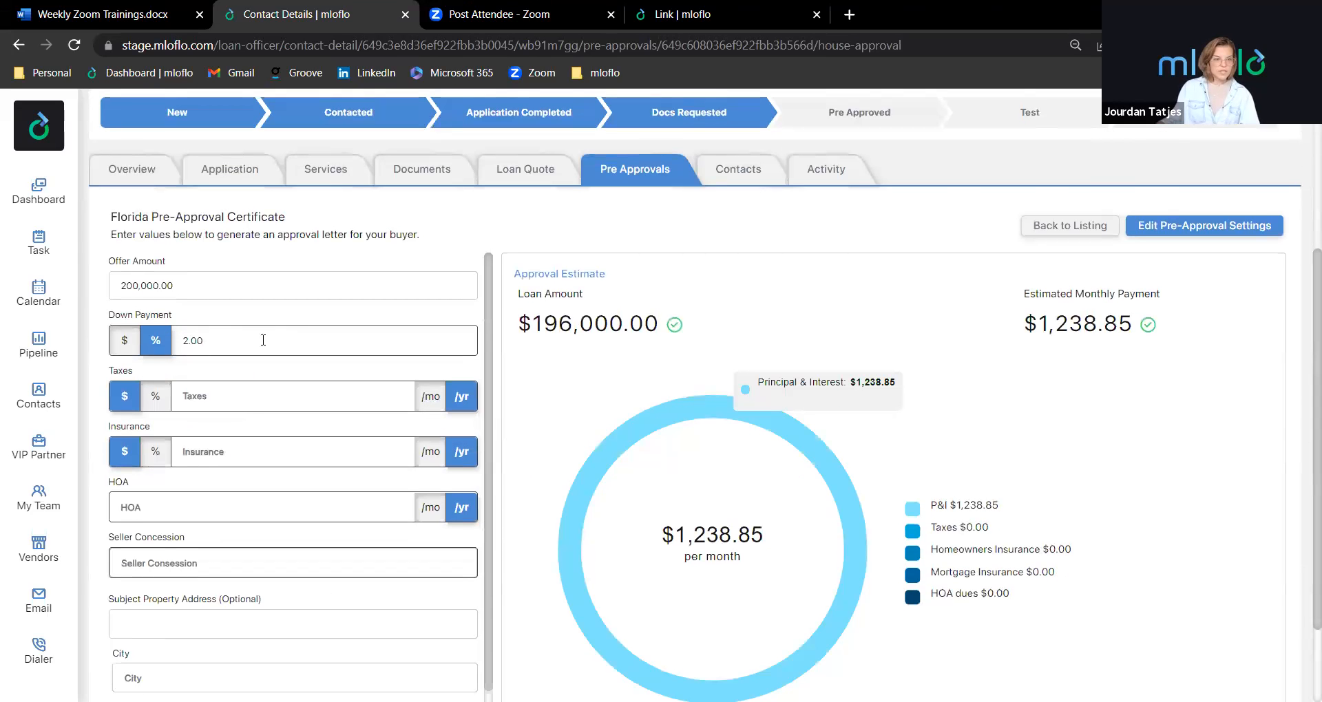
Step: Enter 100.00 taxes and 100.00 insurance, and make taxes, insurance and HOA dues monthly
left_click(231, 390)
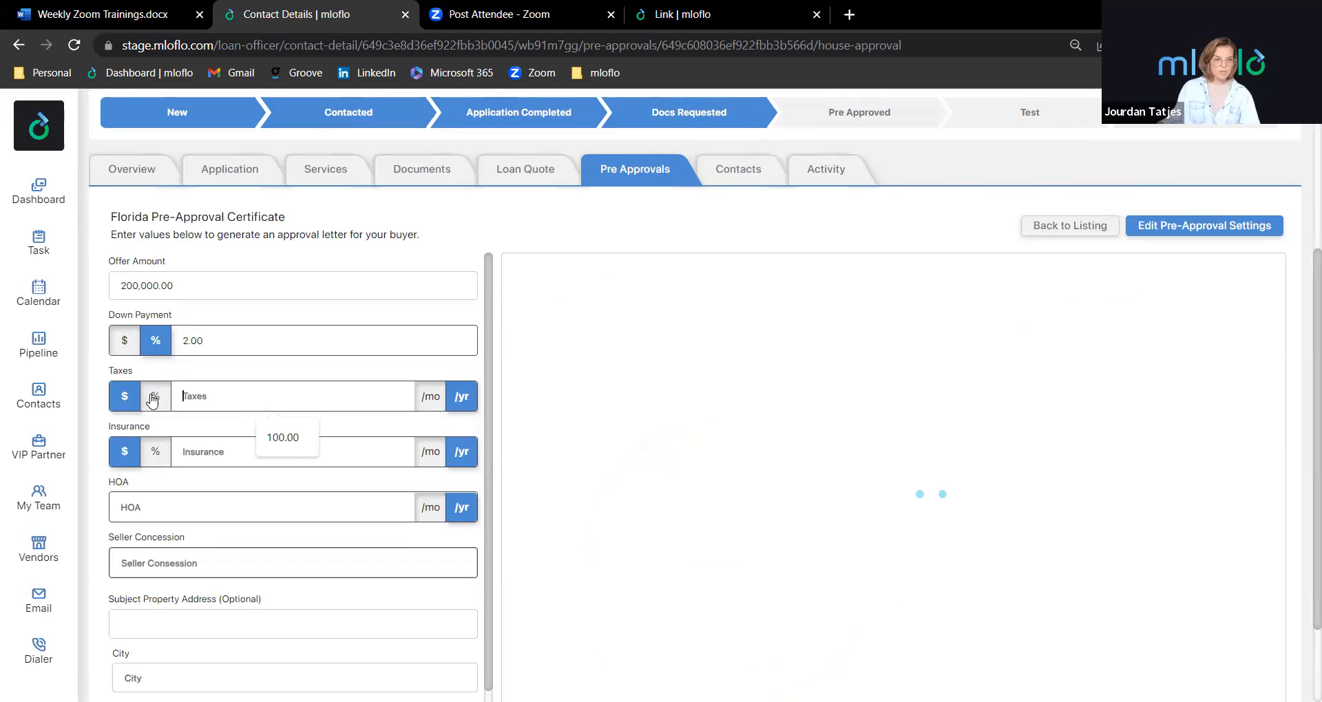
left_click(286, 437)
left_click(279, 453)
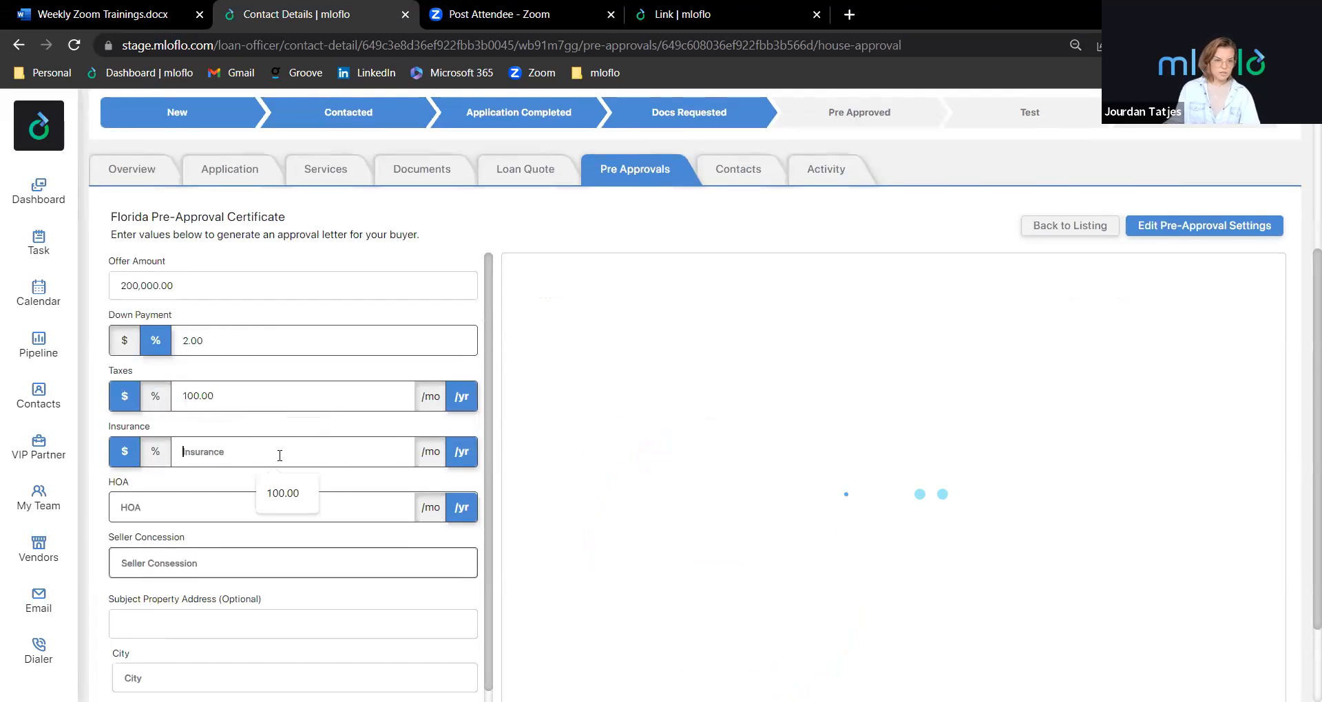
type("1000")
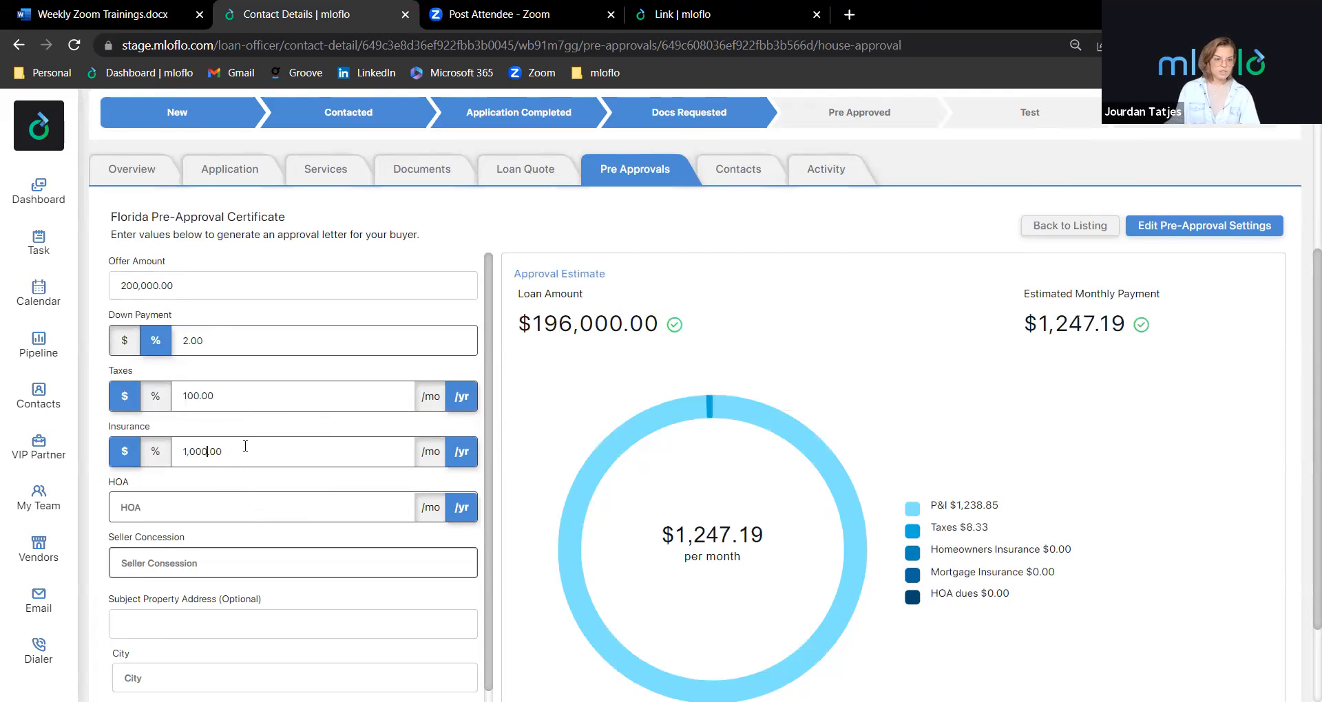
key("BackSpace")
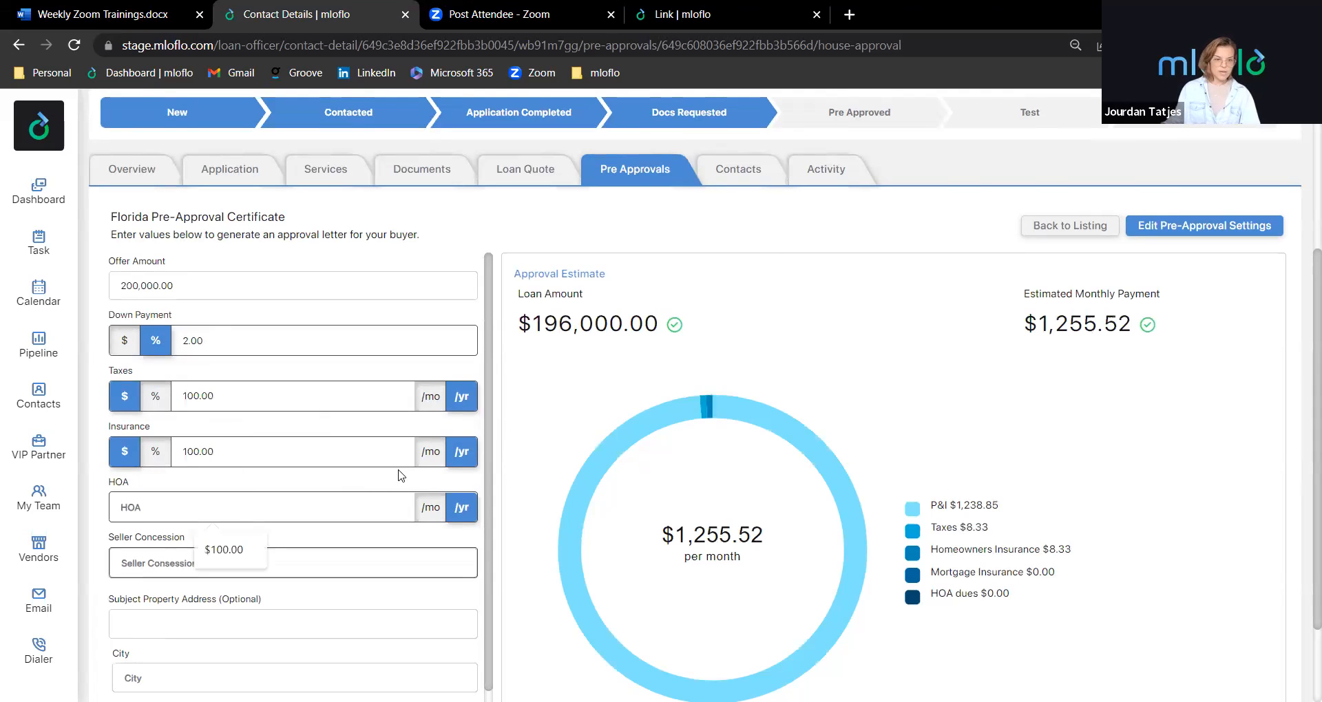
type("100")
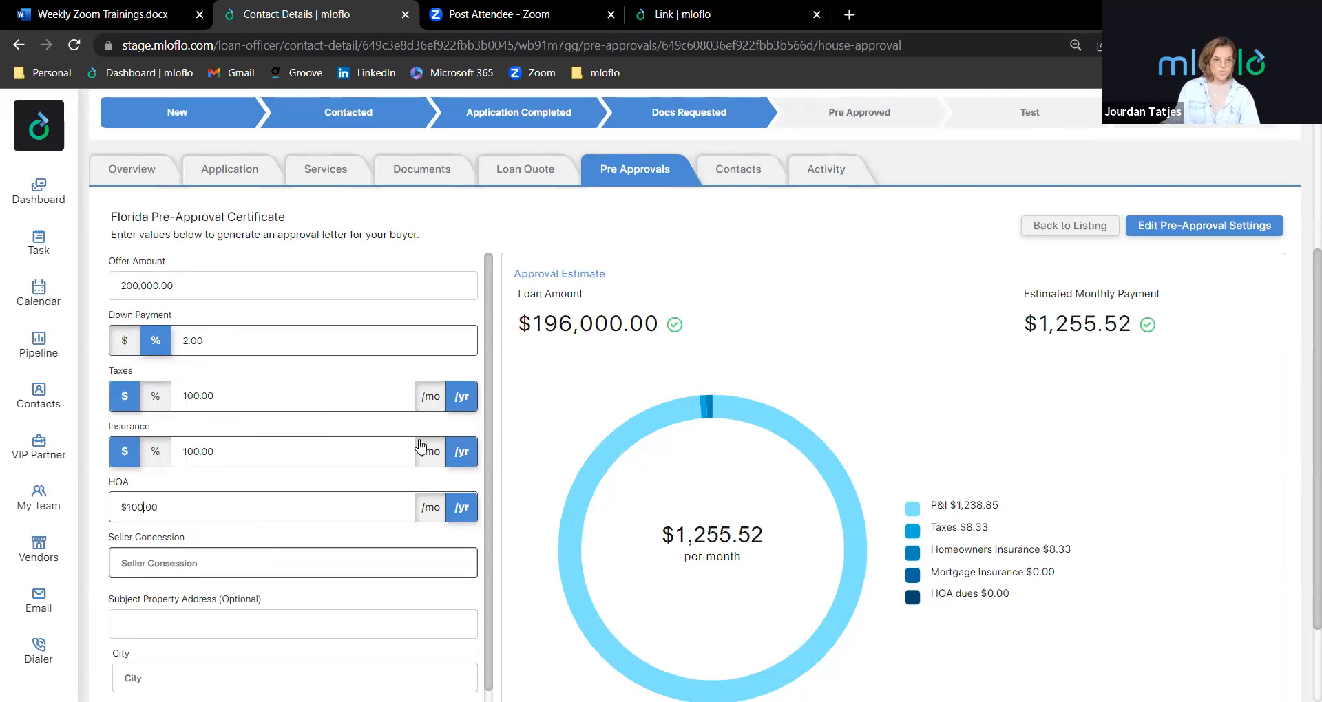
left_click(425, 398)
left_click(431, 455)
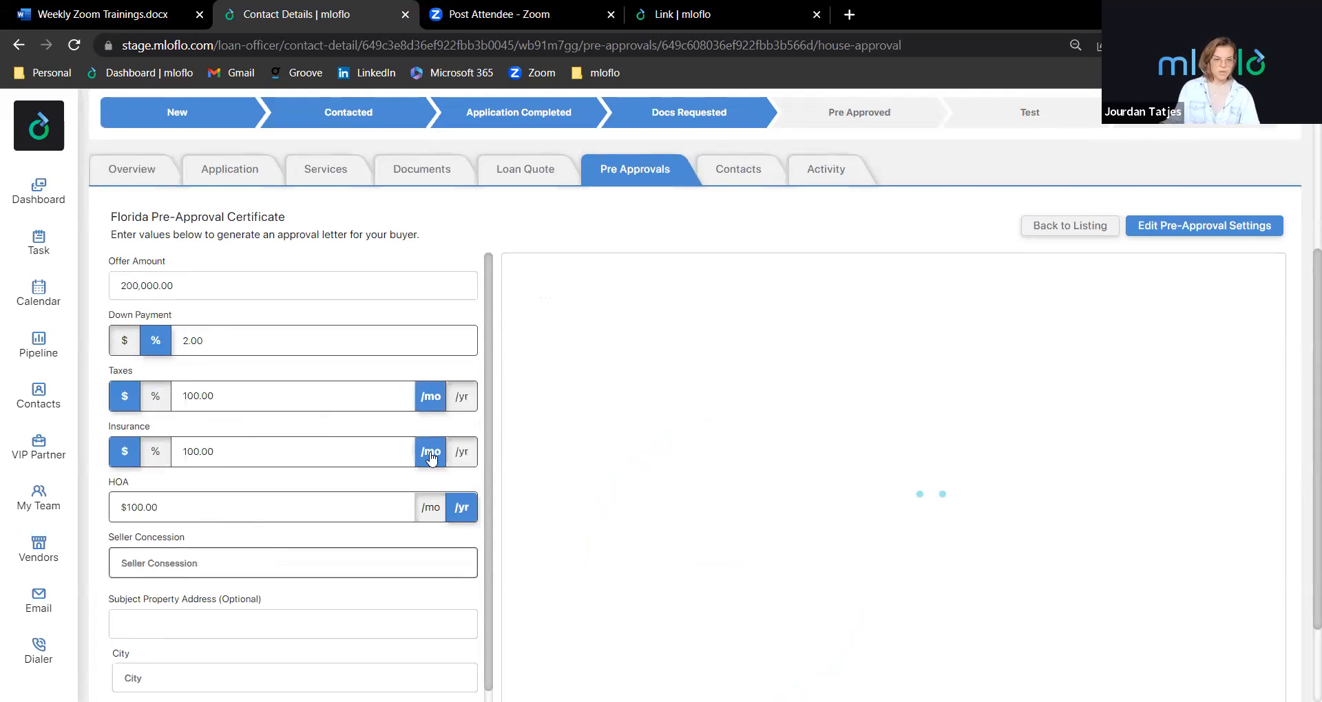
left_click(430, 507)
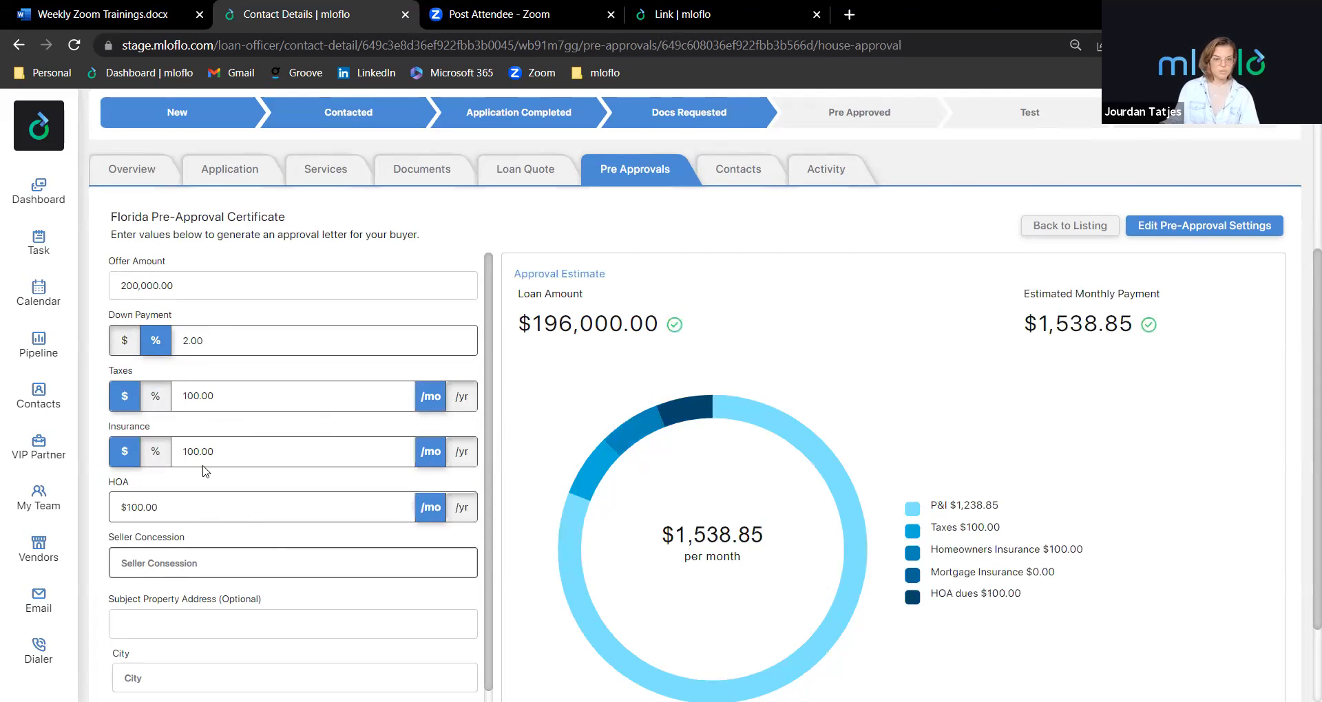
Step: Review the $1,538.85 monthly estimate and generate the approval certificate
scroll(696, 474, "down", 1)
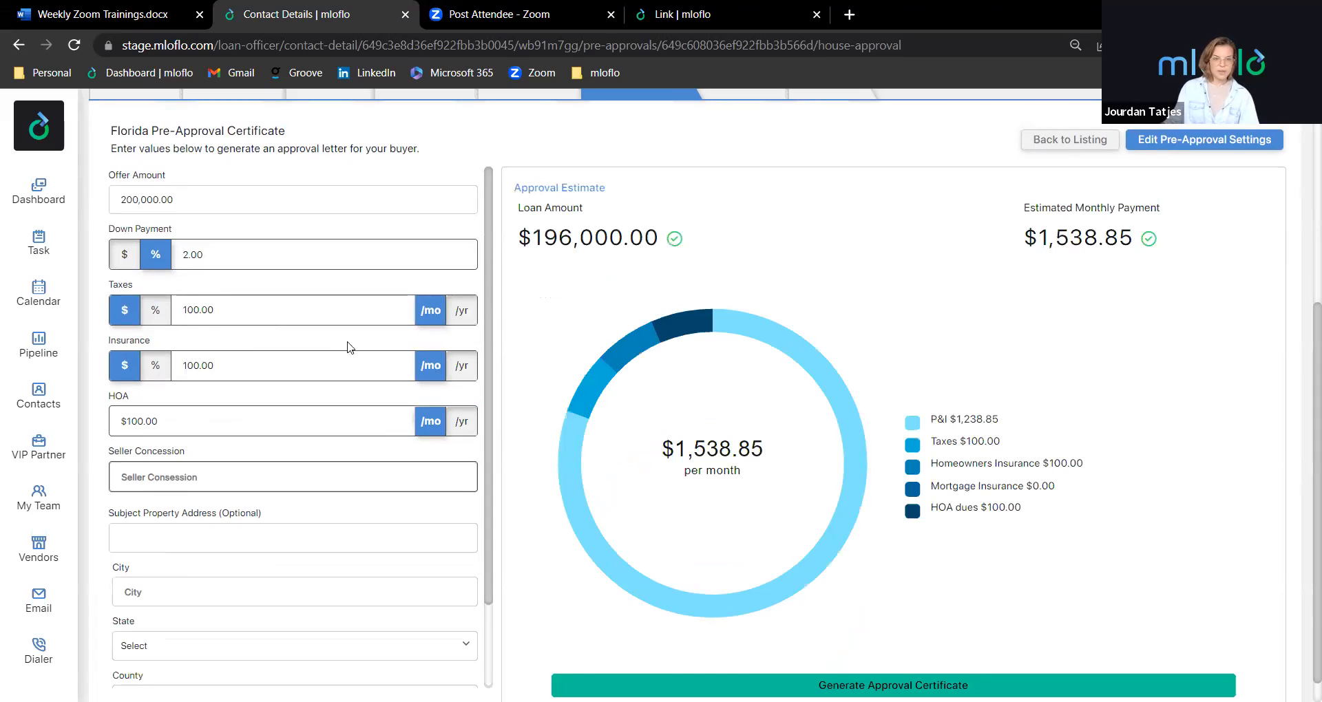
mouse_move(571, 394)
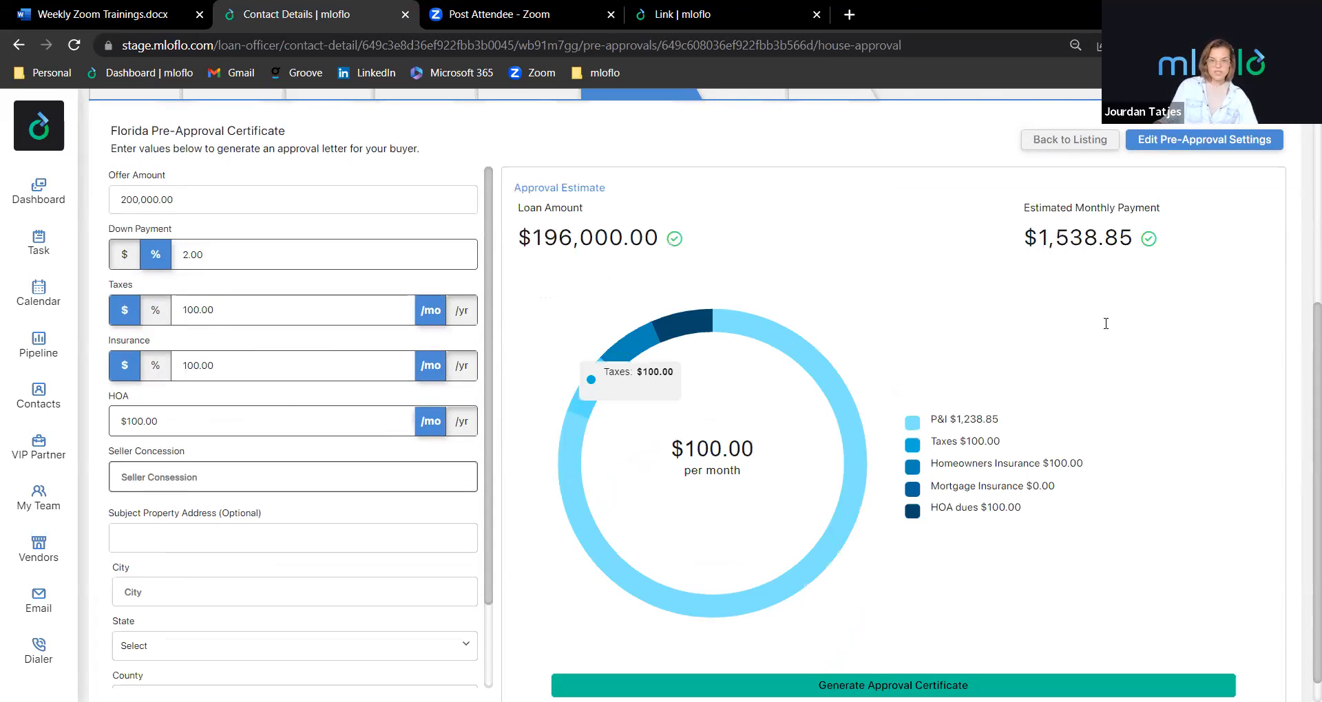
scroll(1123, 350, "up", 1)
left_click_drag(1133, 327, 1031, 332)
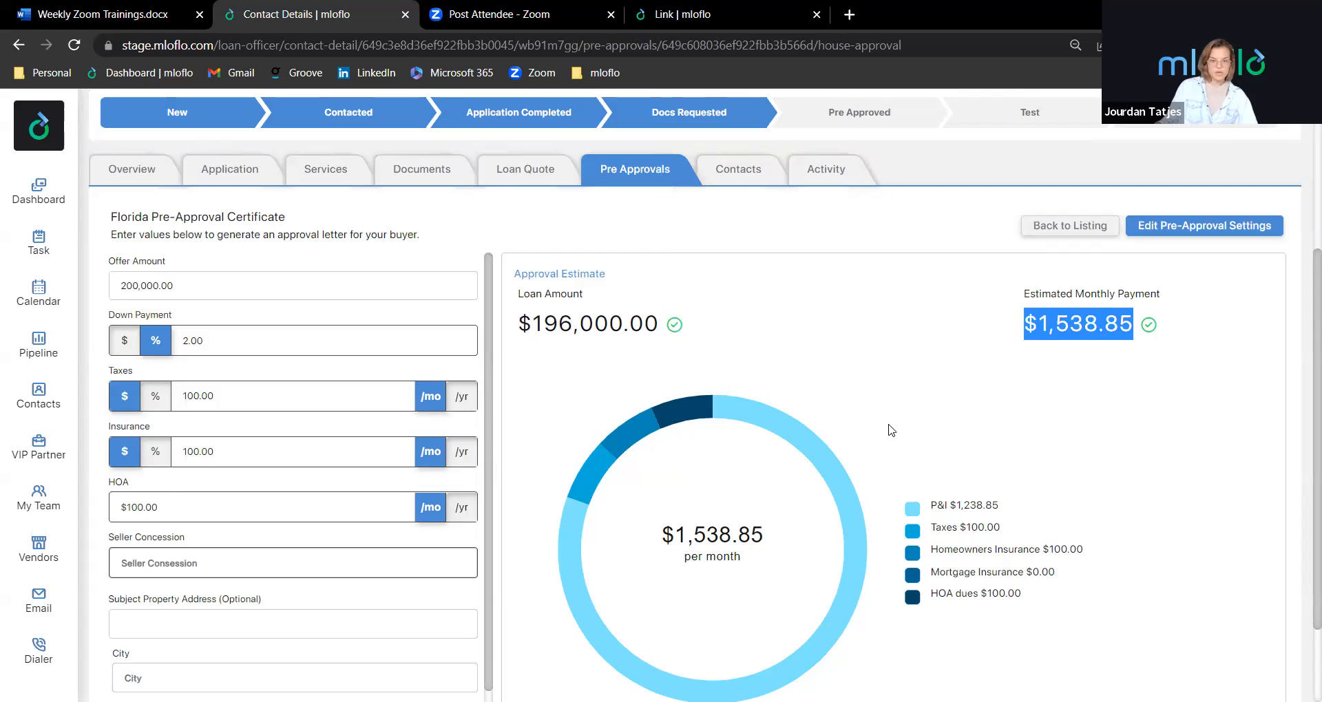
scroll(891, 431, "down", 2)
scroll(916, 413, "up", 2)
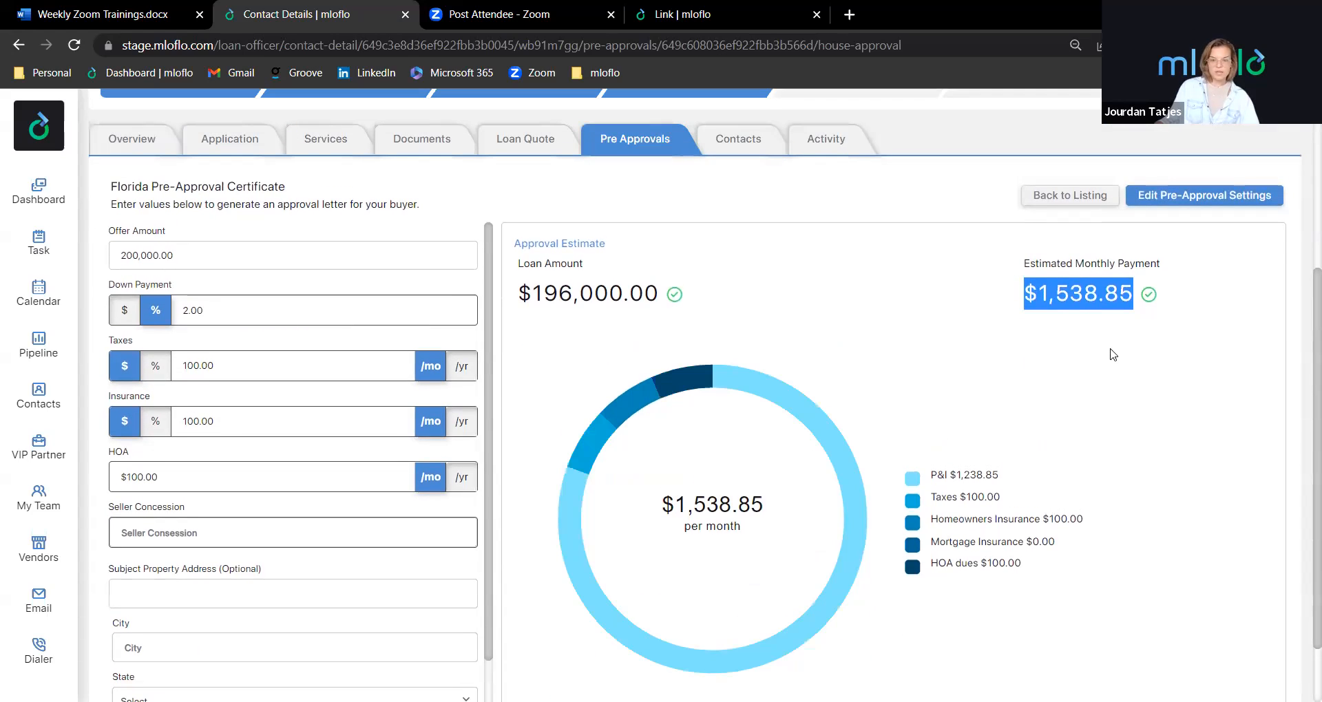
scroll(978, 510, "down", 1)
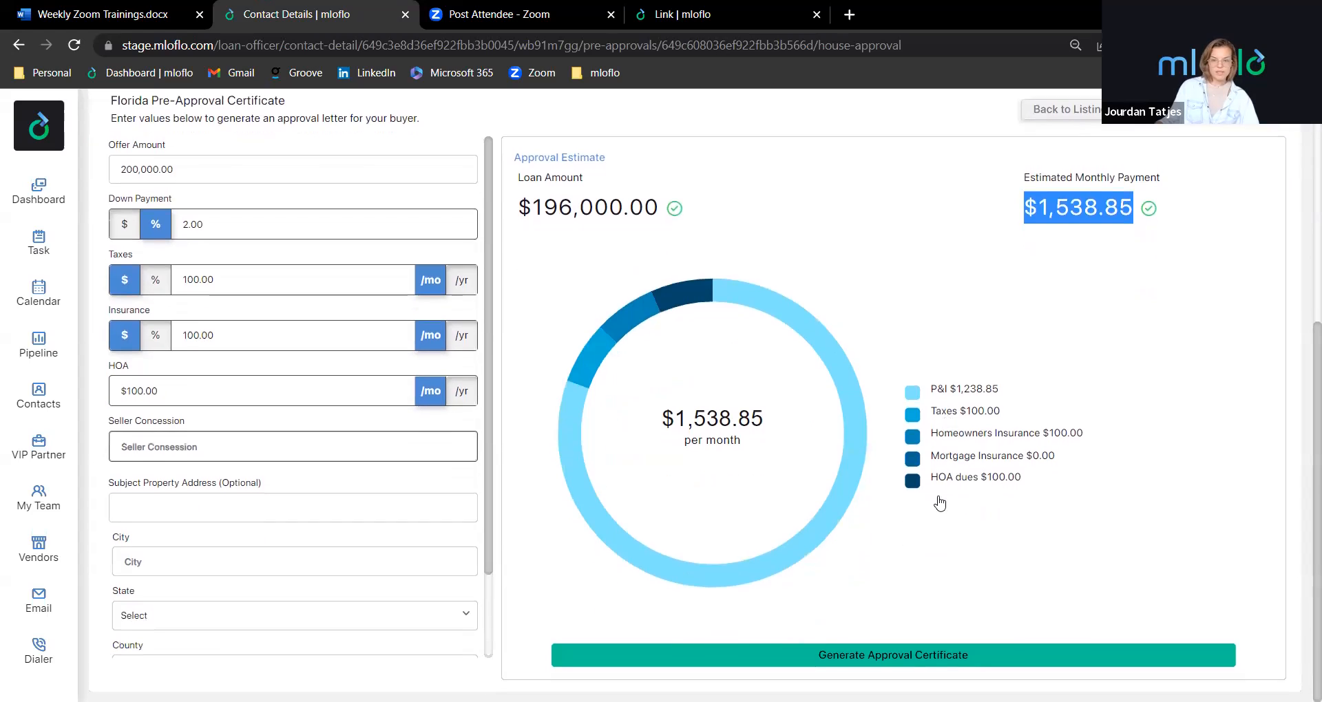
mouse_move(858, 444)
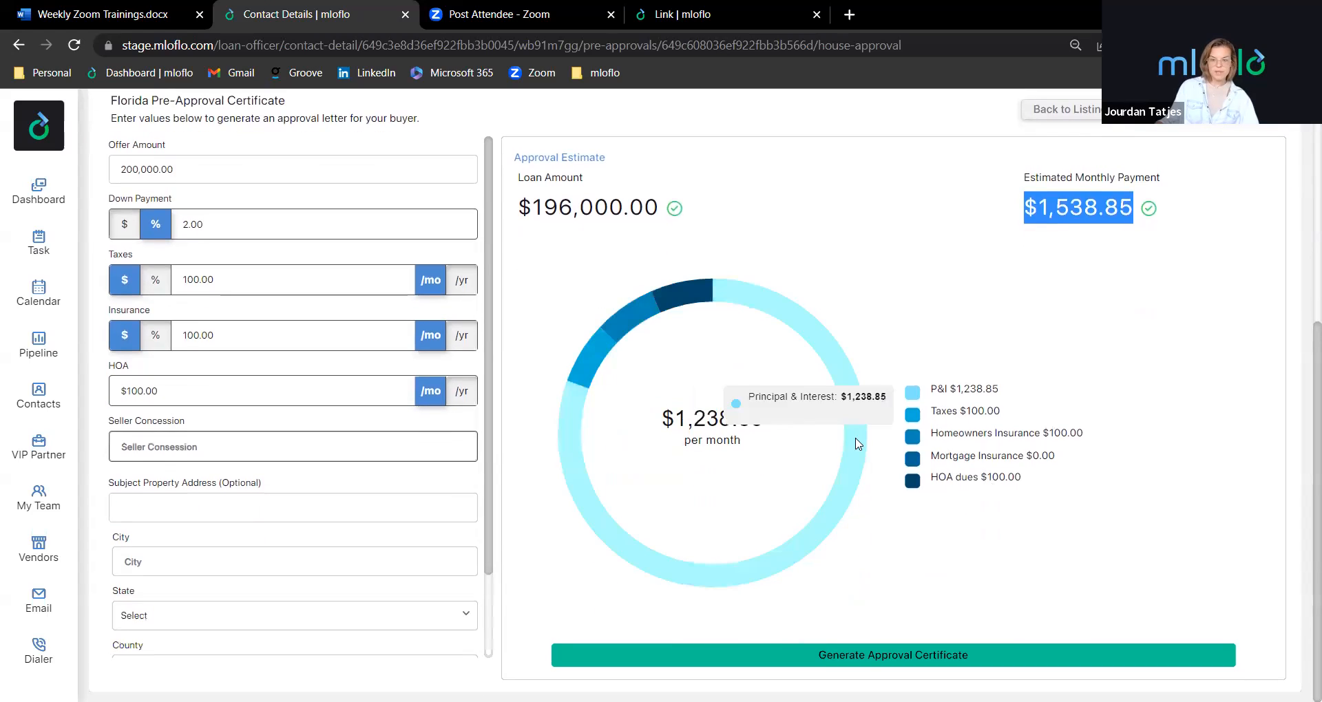
left_click(864, 655)
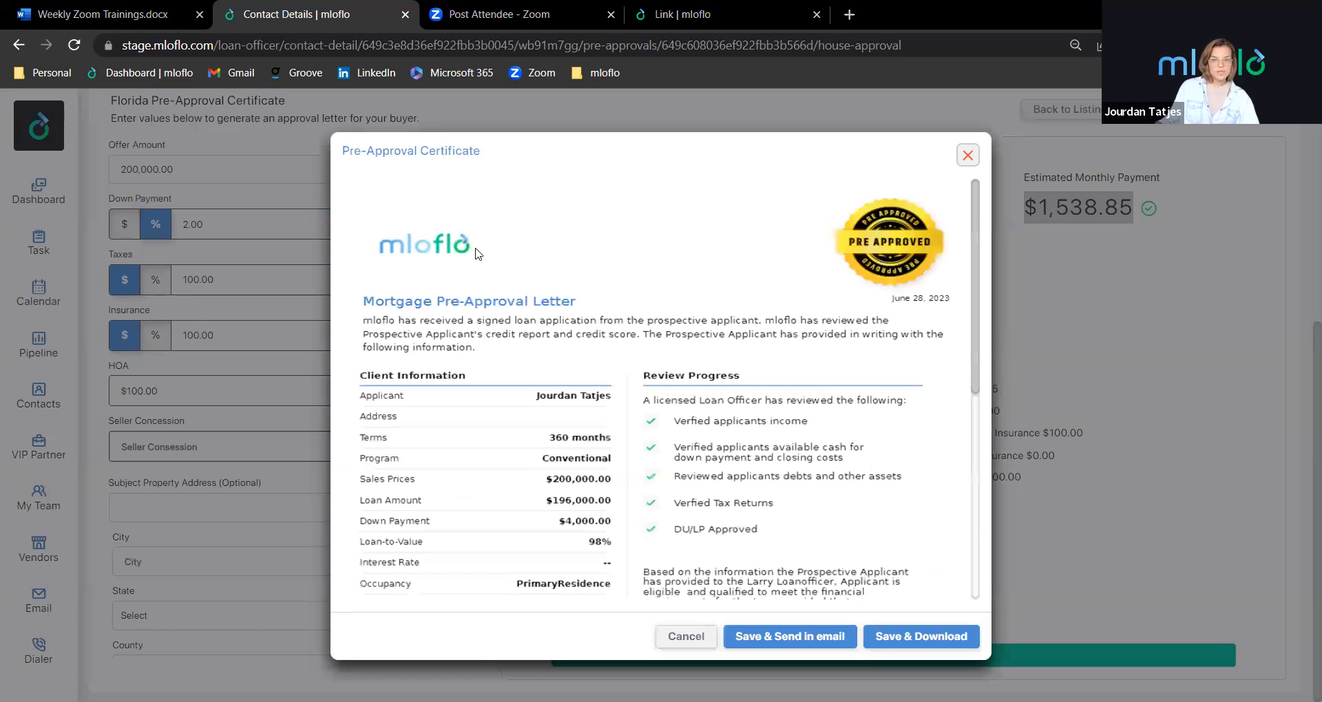
Step: Read through the letter showing the $196,000.00 loan, then cancel the preview without saving
scroll(709, 274, "down", 1)
scroll(707, 274, "up", 1)
scroll(754, 357, "down", 5)
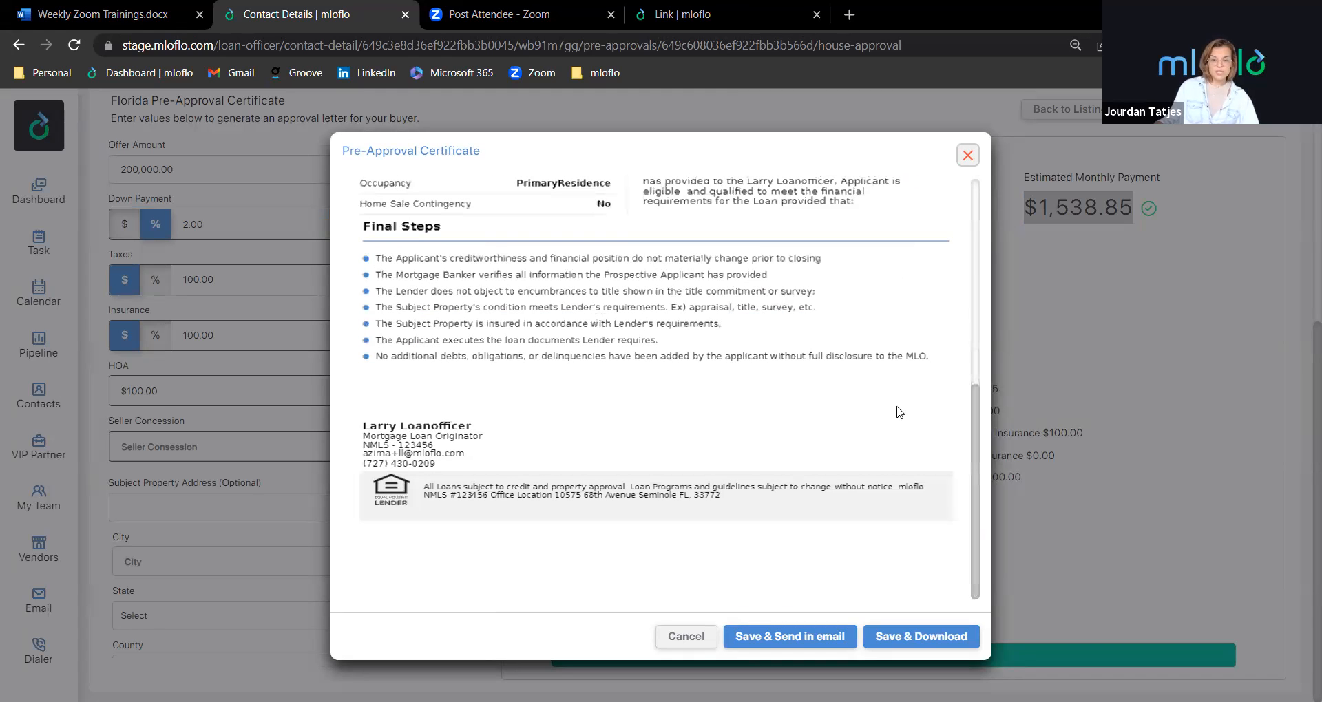
scroll(861, 390, "up", 6)
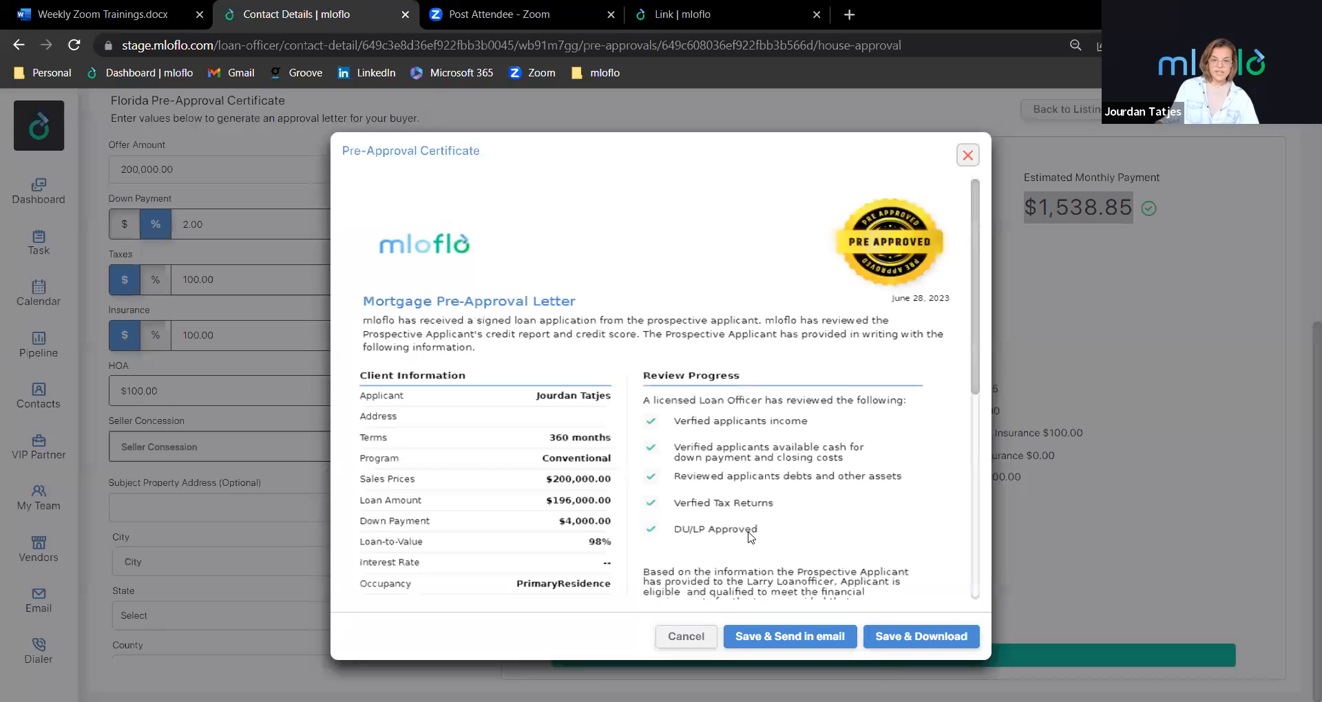
scroll(825, 403, "down", 3)
scroll(824, 403, "down", 4)
scroll(654, 403, "up", 8)
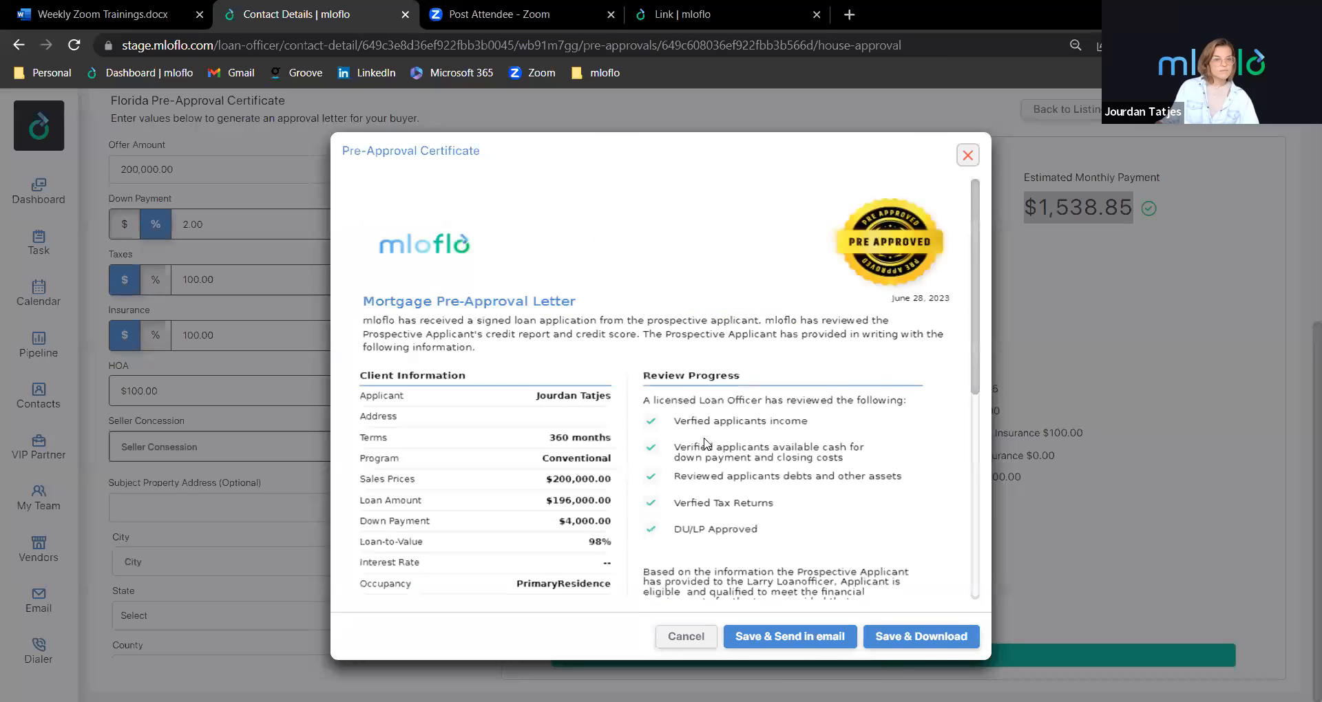
left_click(393, 216)
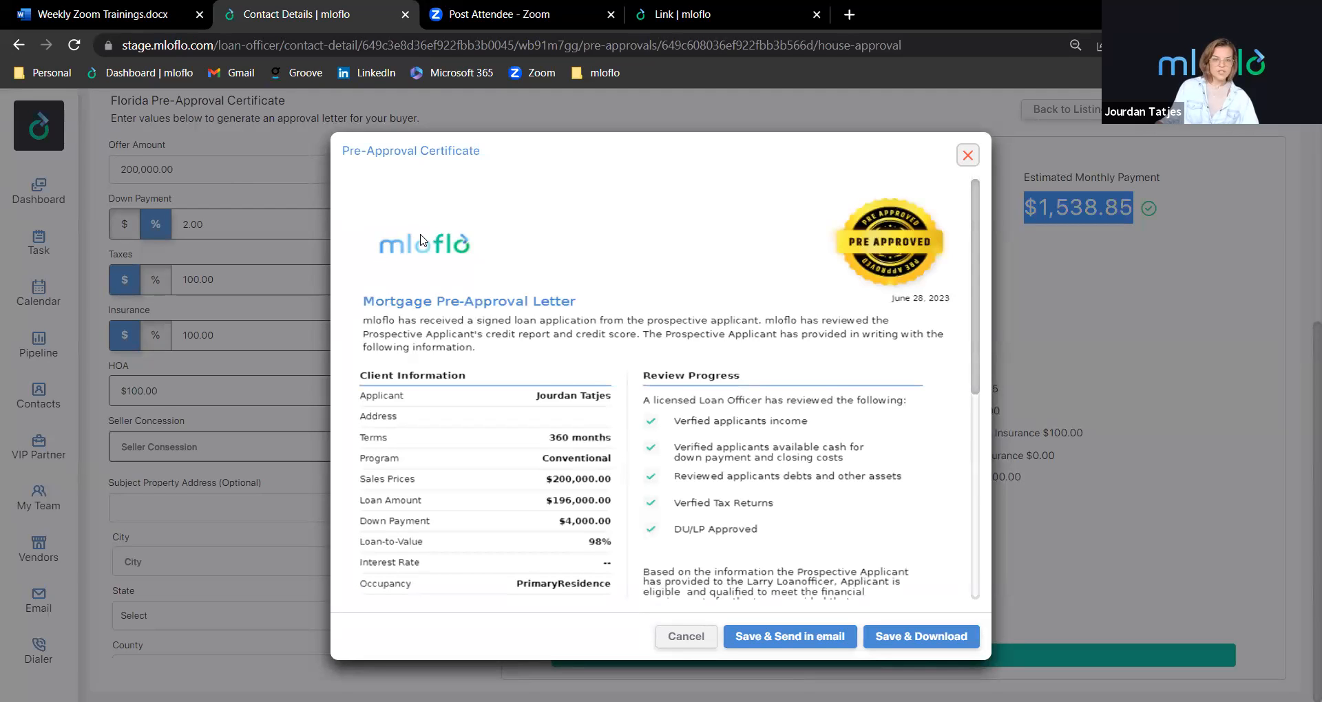
scroll(667, 229, "down", 6)
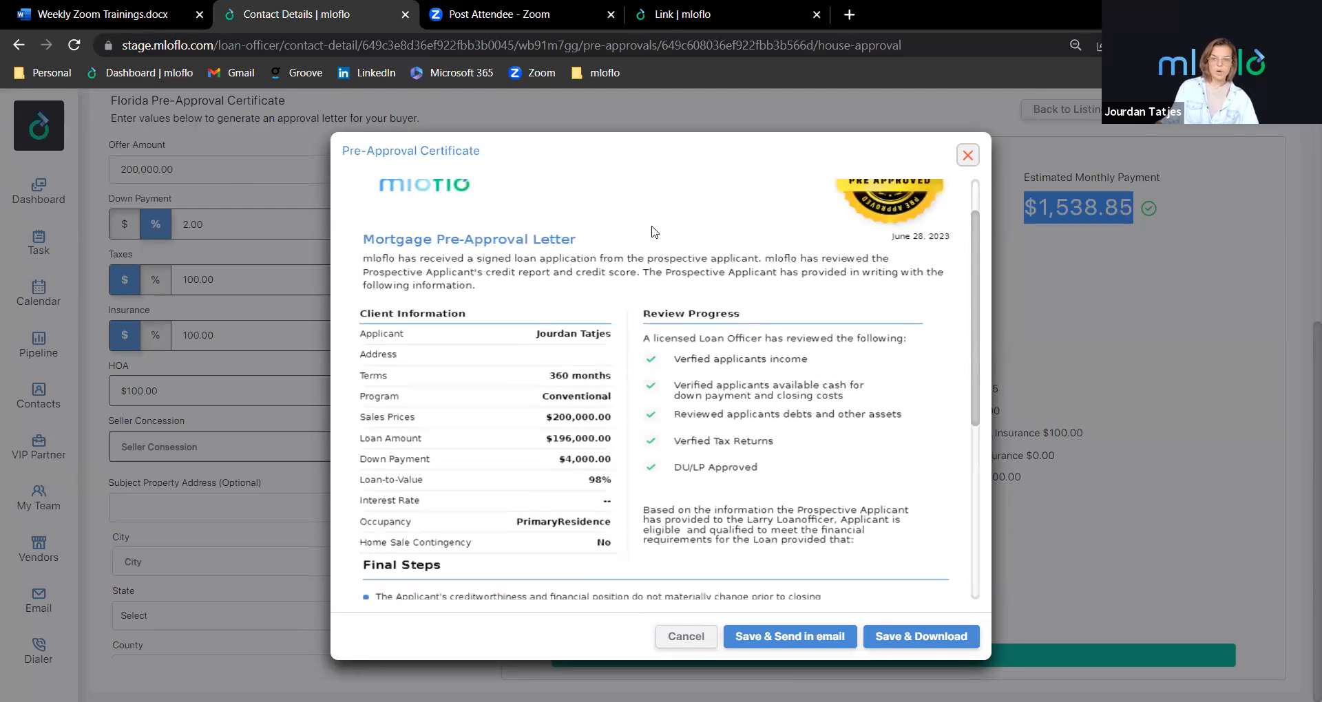
scroll(661, 390, "up", 6)
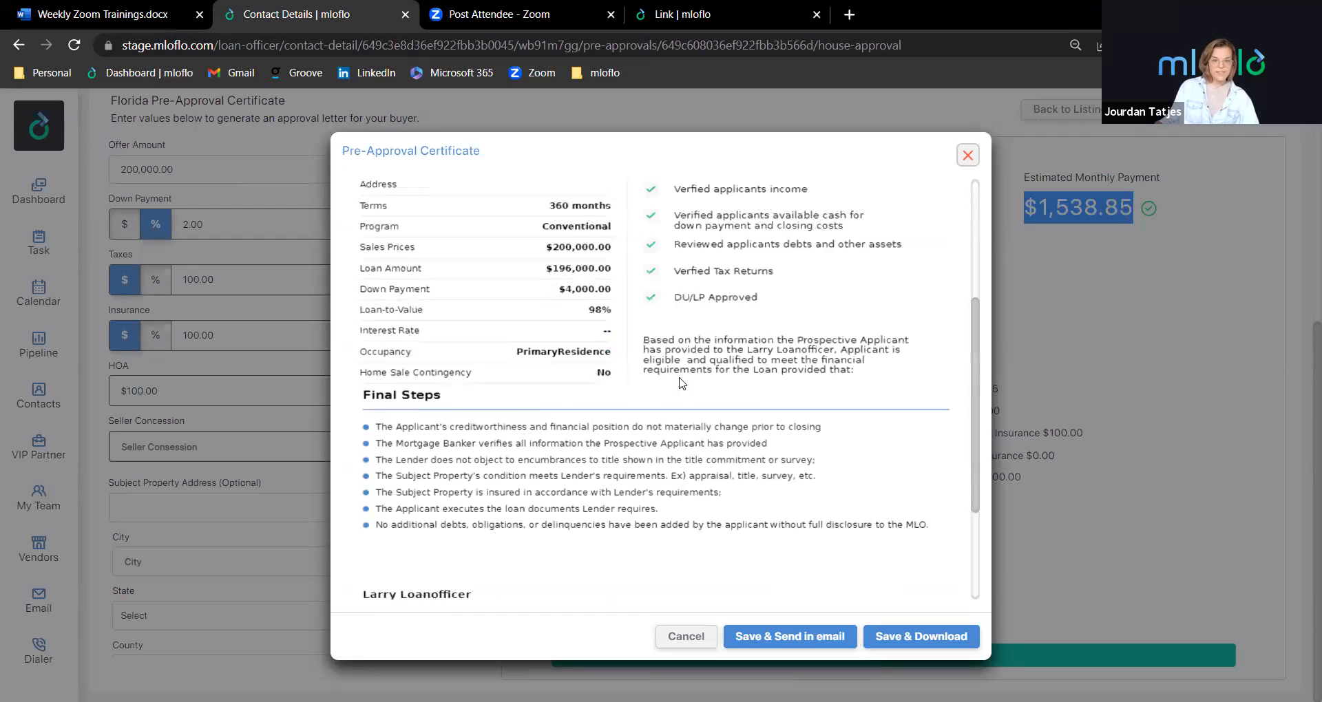
scroll(632, 372, "down", 2)
scroll(633, 371, "down", 4)
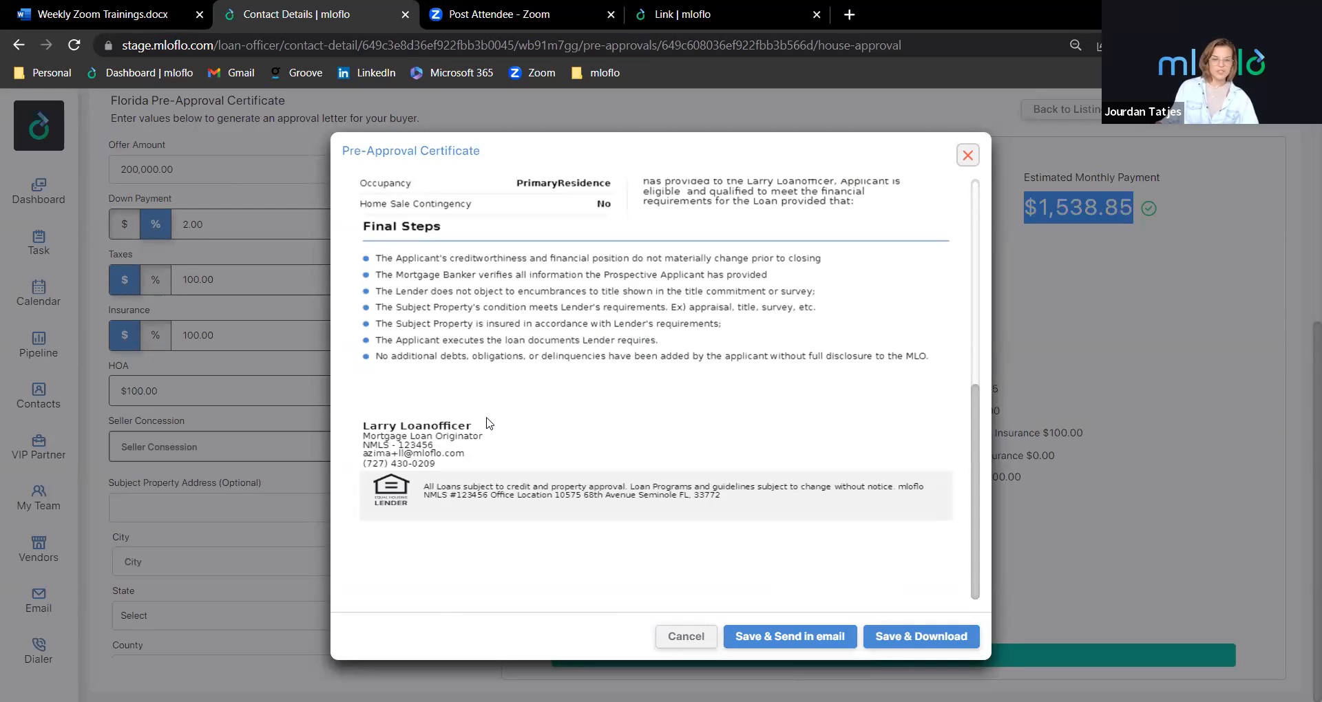
scroll(493, 438, "up", 1)
scroll(493, 438, "up", 5)
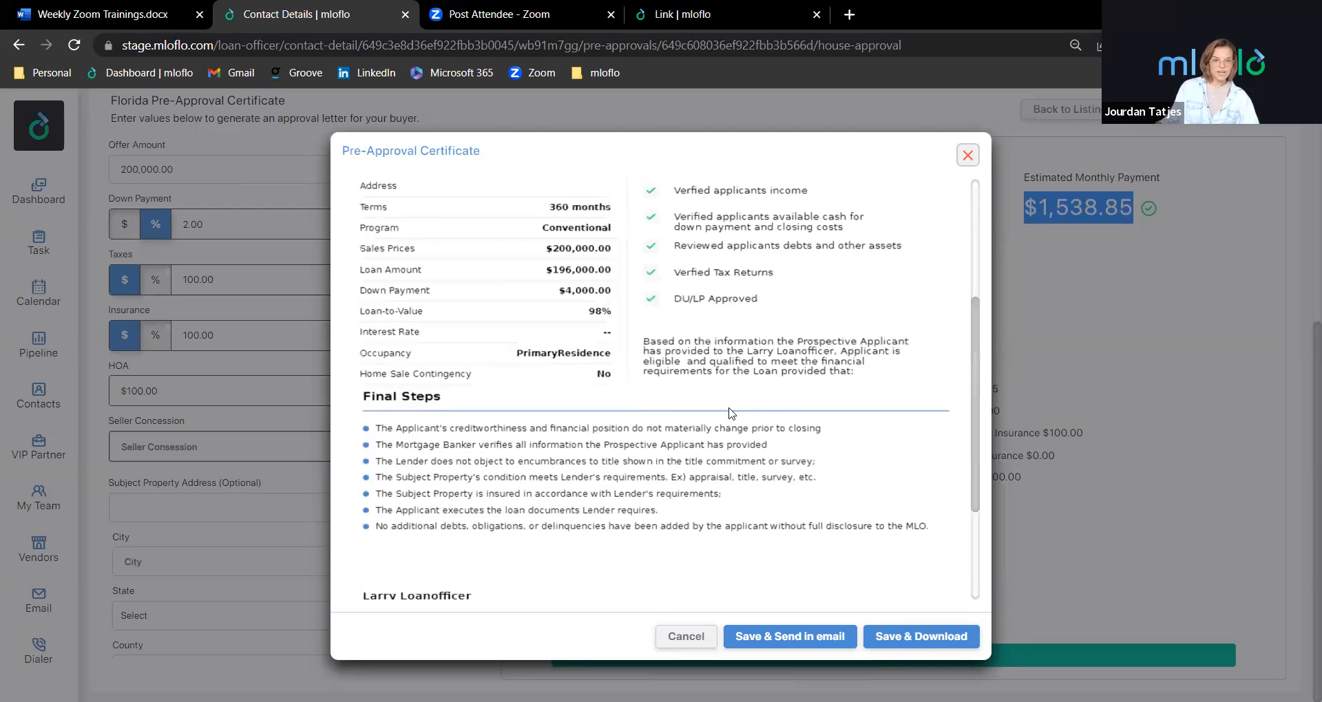
left_click(674, 639)
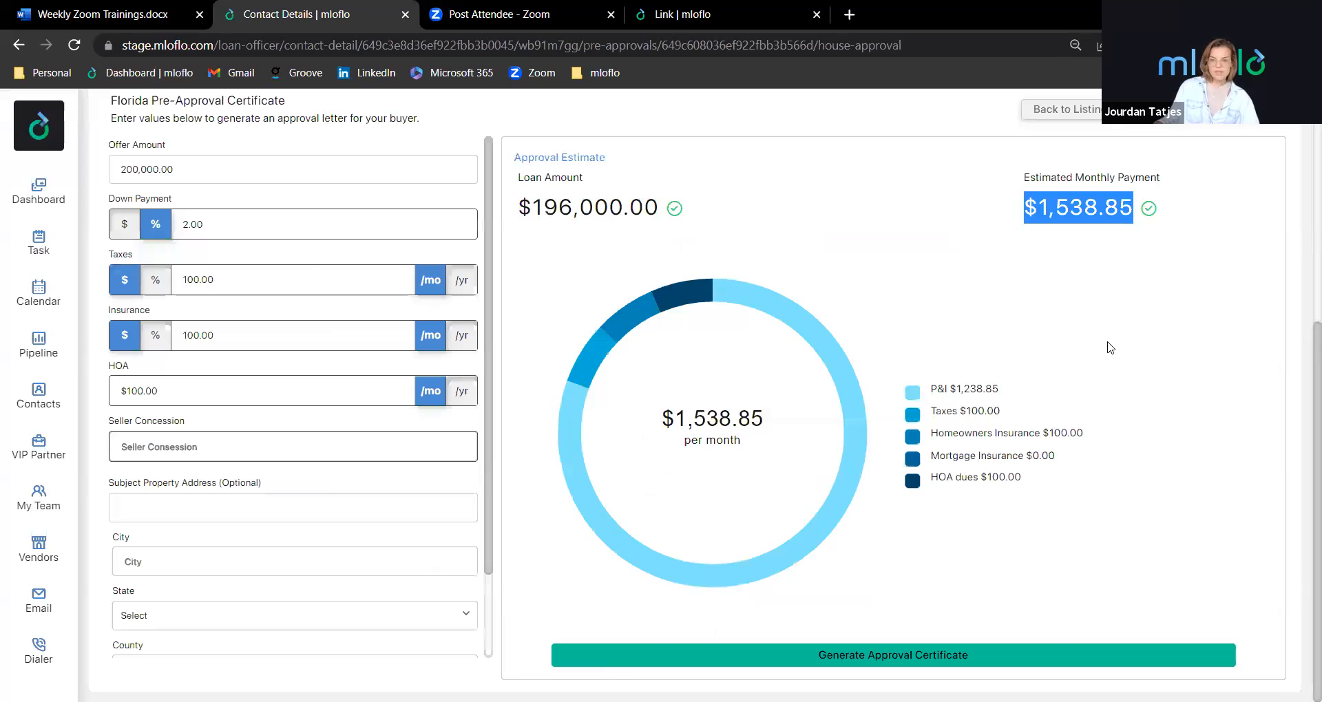
scroll(1083, 451, "up", 5)
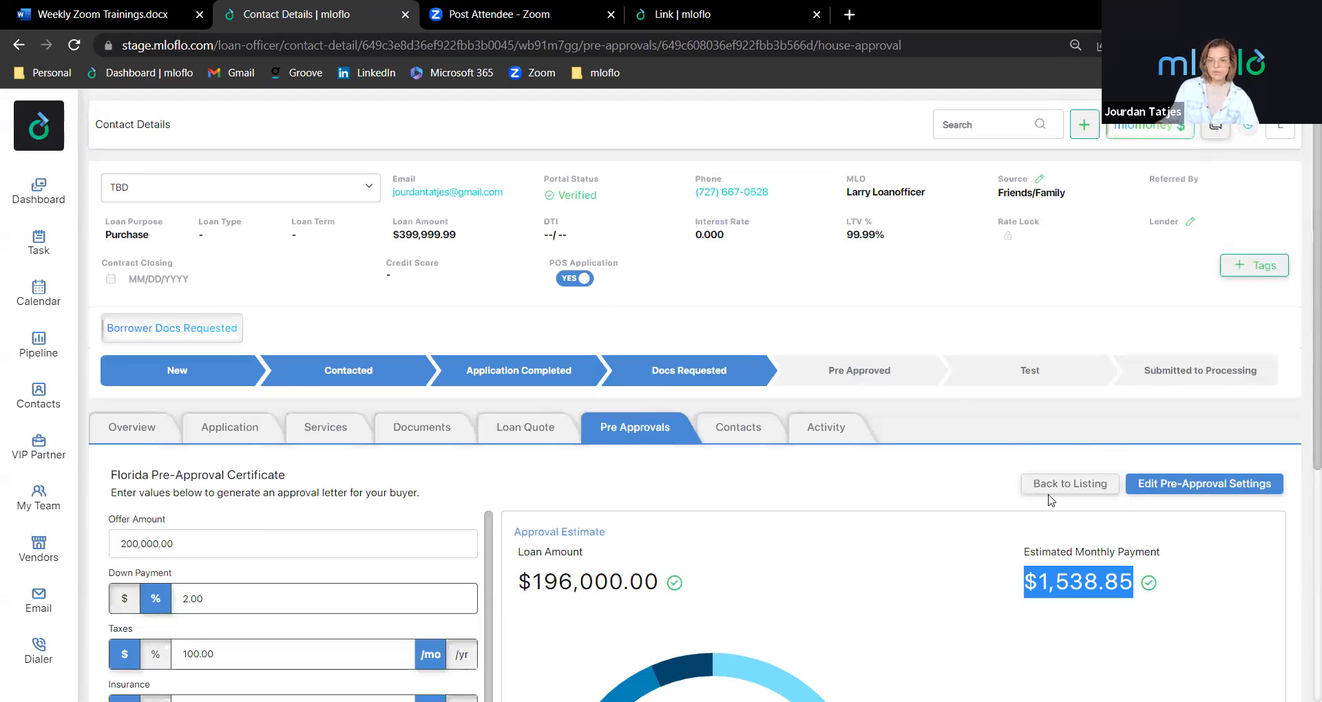
Step: Return from the Florida pre-approval to the pre-approval listing
left_click(1070, 484)
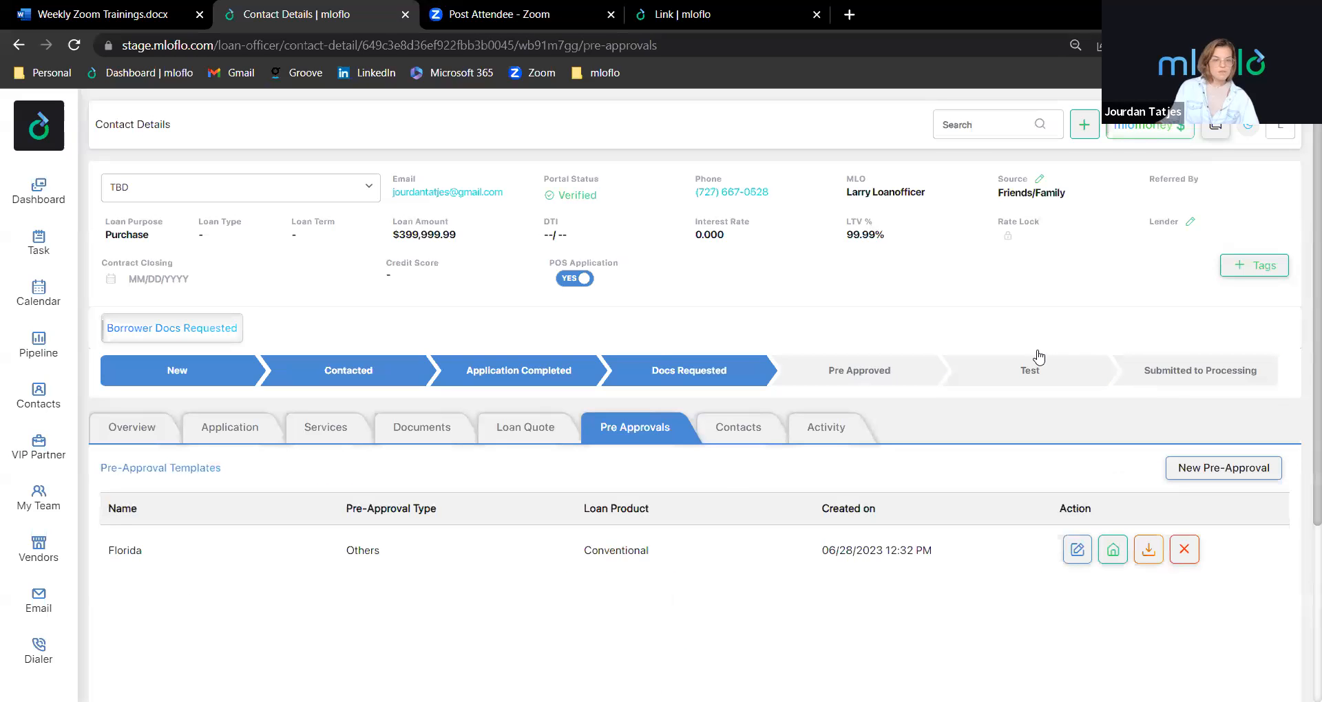
scroll(681, 407, "down", 3)
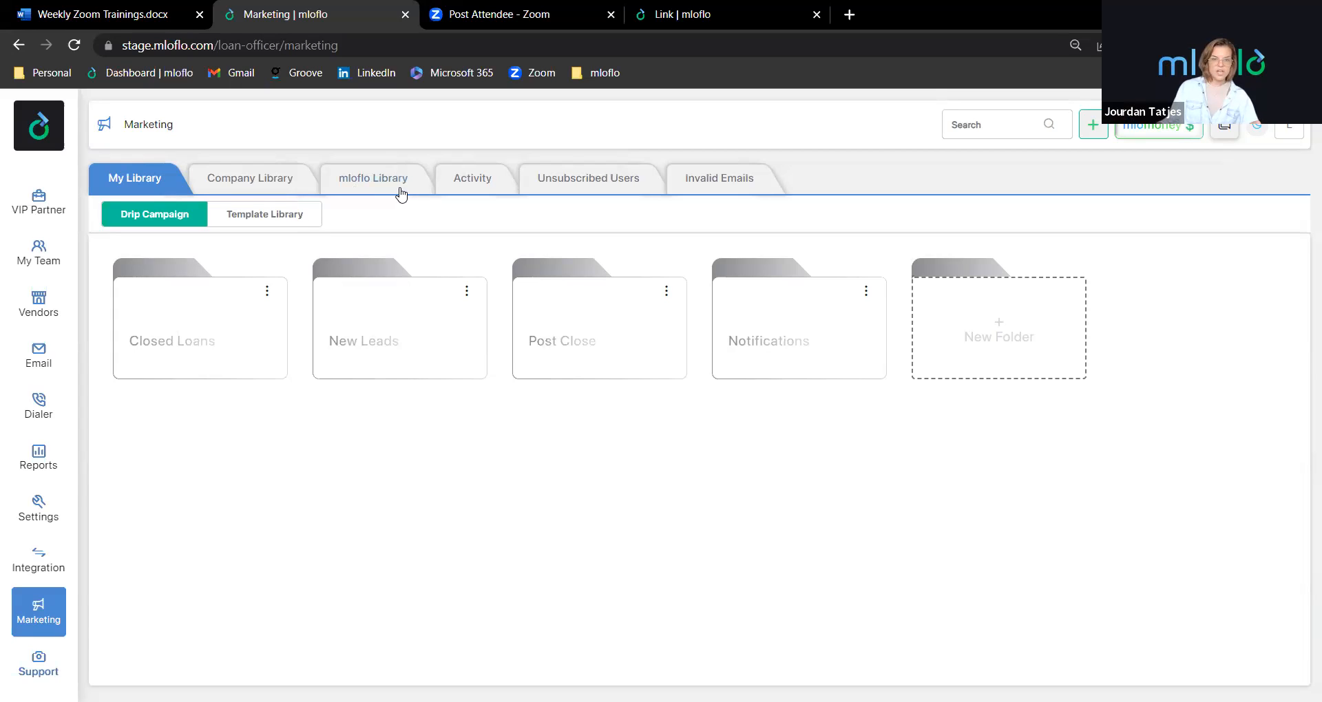
Step: Switch to the shared mloflo Library and open the Status "New" campaign in New Leads
left_click(405, 346)
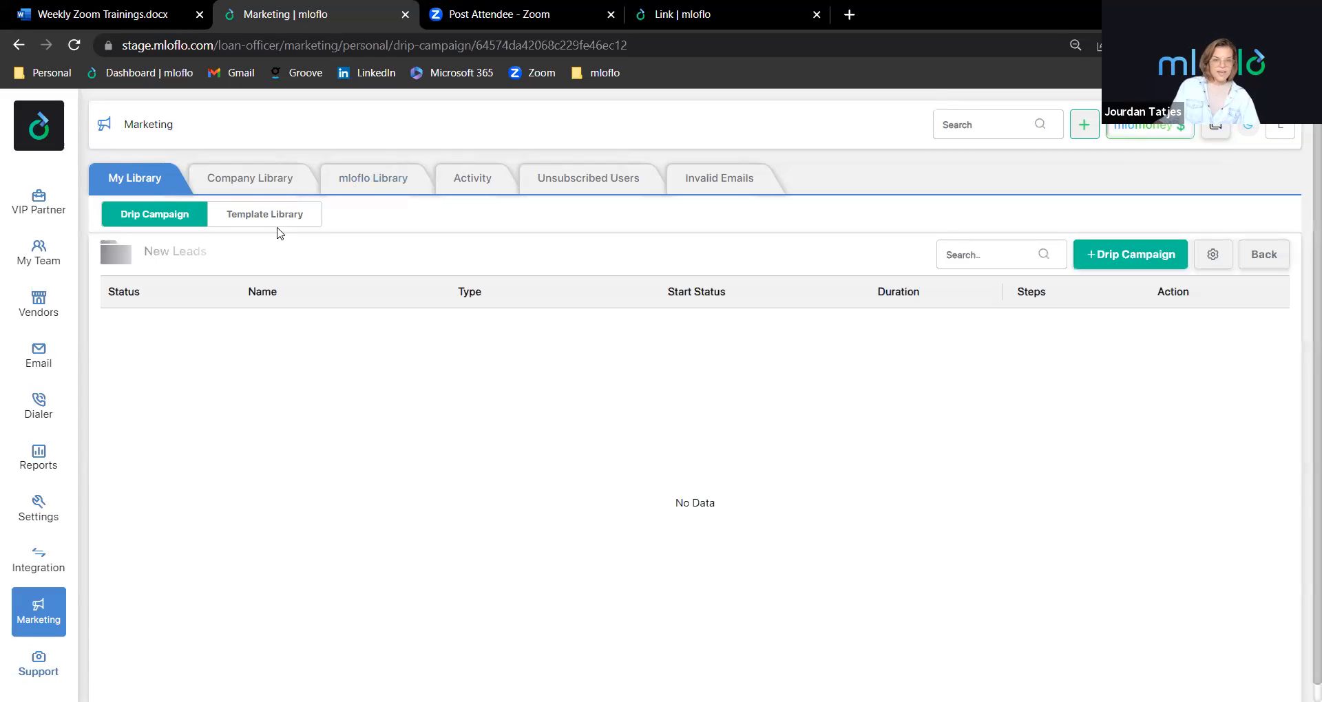
left_click(365, 184)
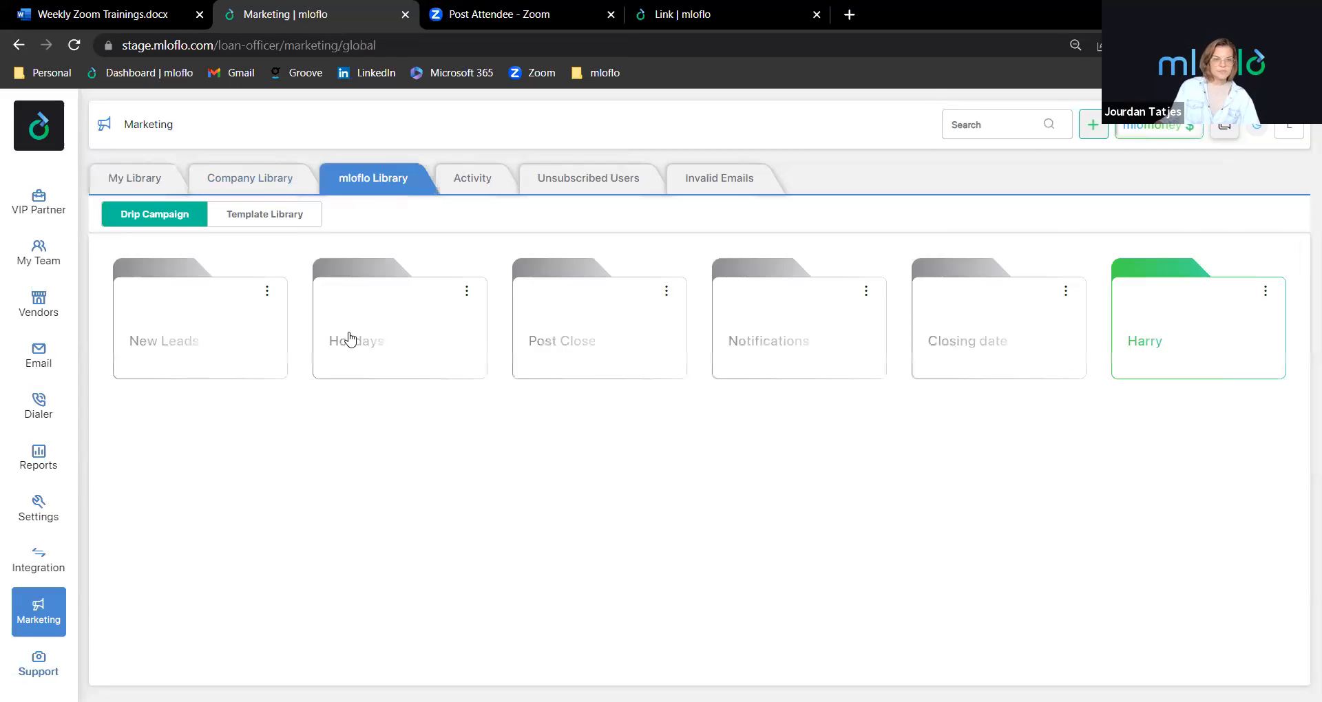
left_click(247, 329)
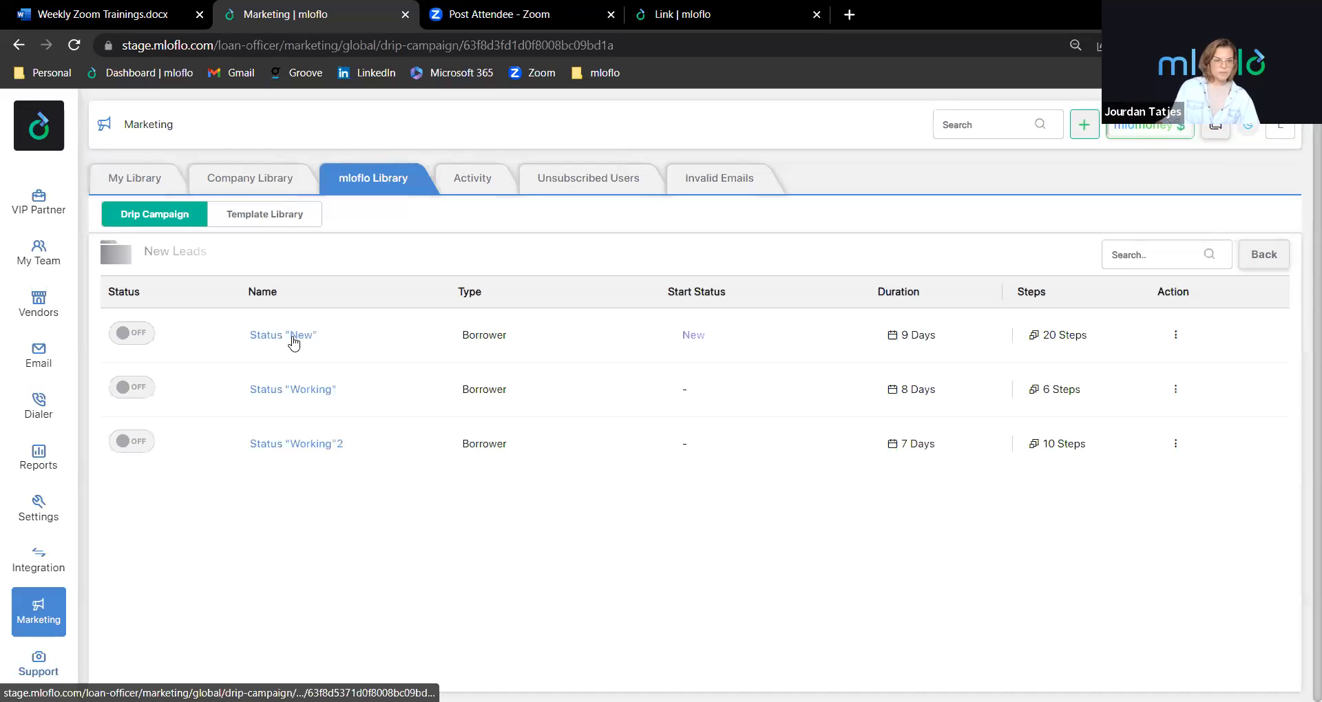
left_click(294, 336)
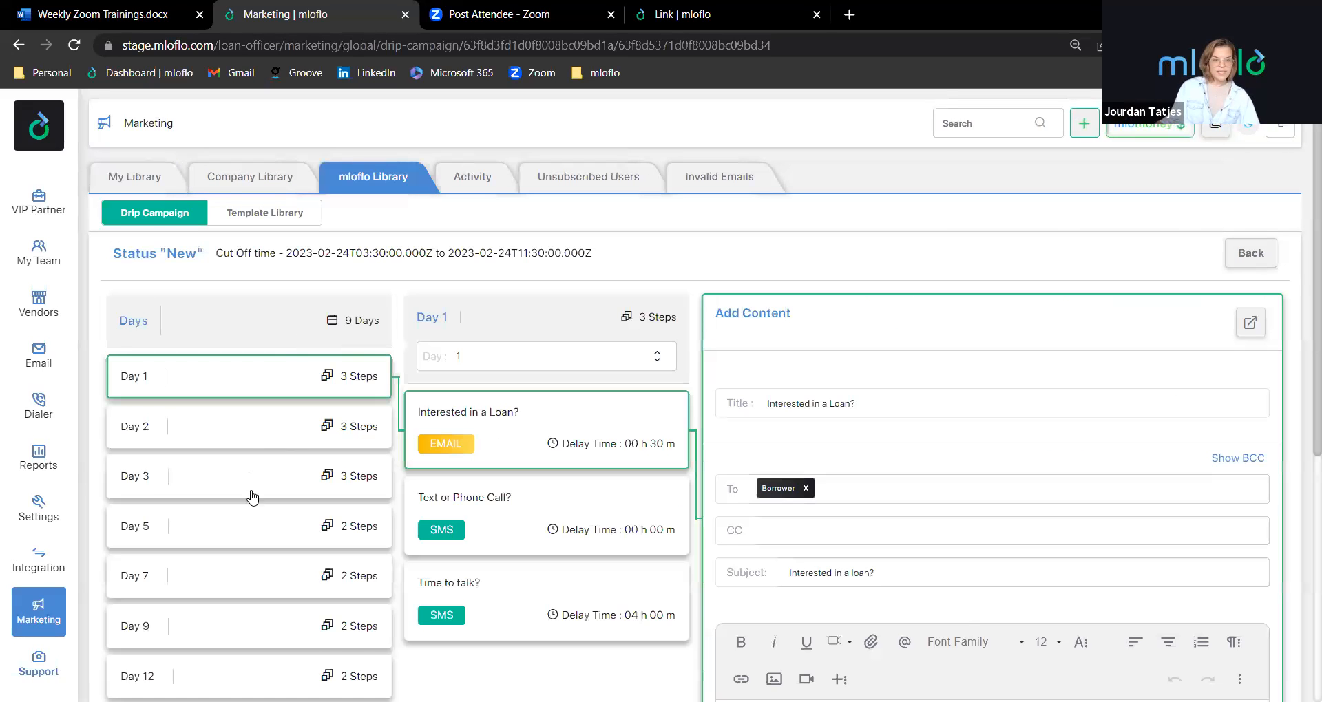
scroll(253, 497, "down", 4)
scroll(339, 430, "up", 1)
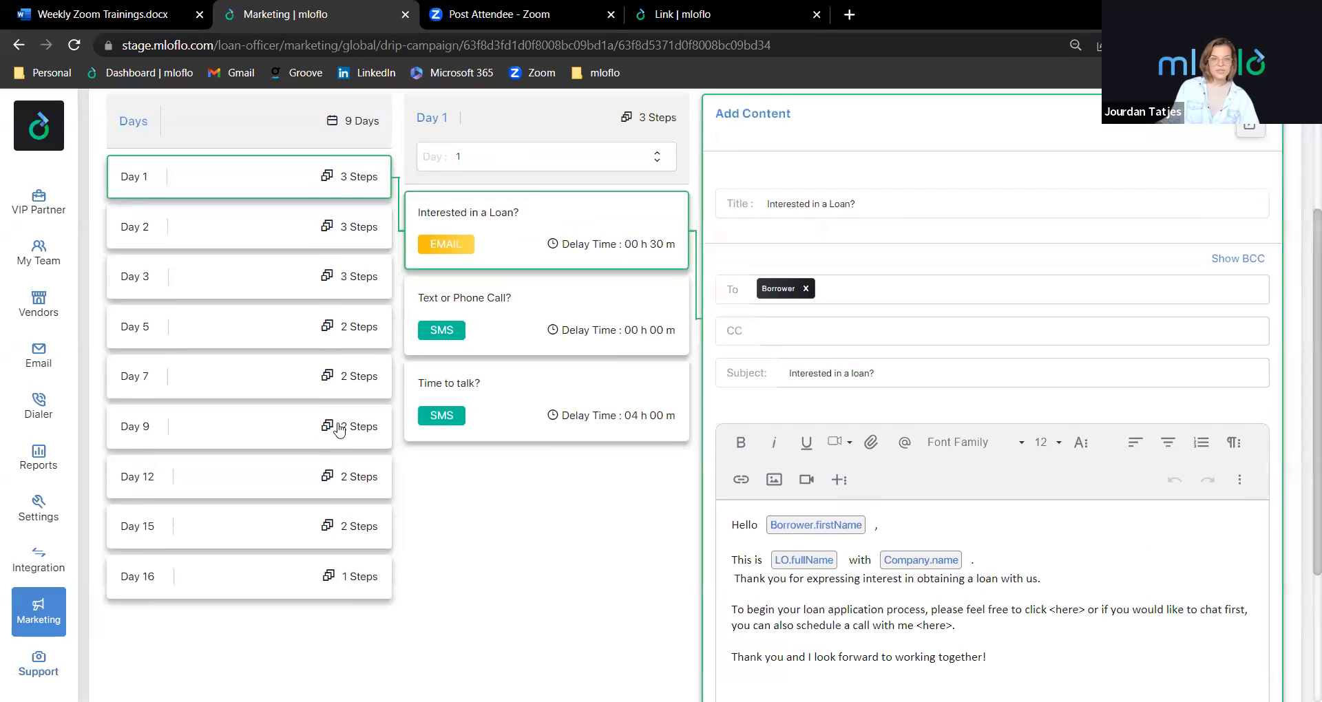
scroll(339, 430, "up", 1)
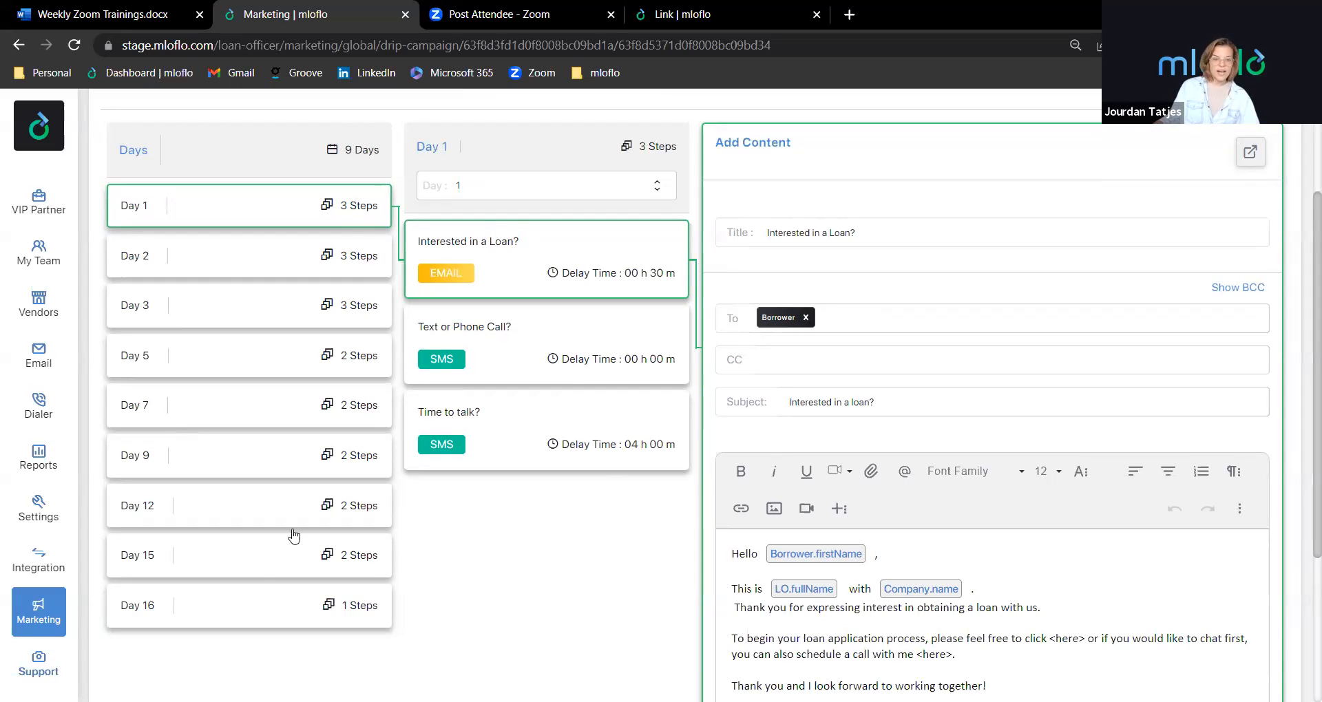
Step: Check the single Day 16 step, then return to Day 1's "Interested in a Loan?" email
left_click(297, 603)
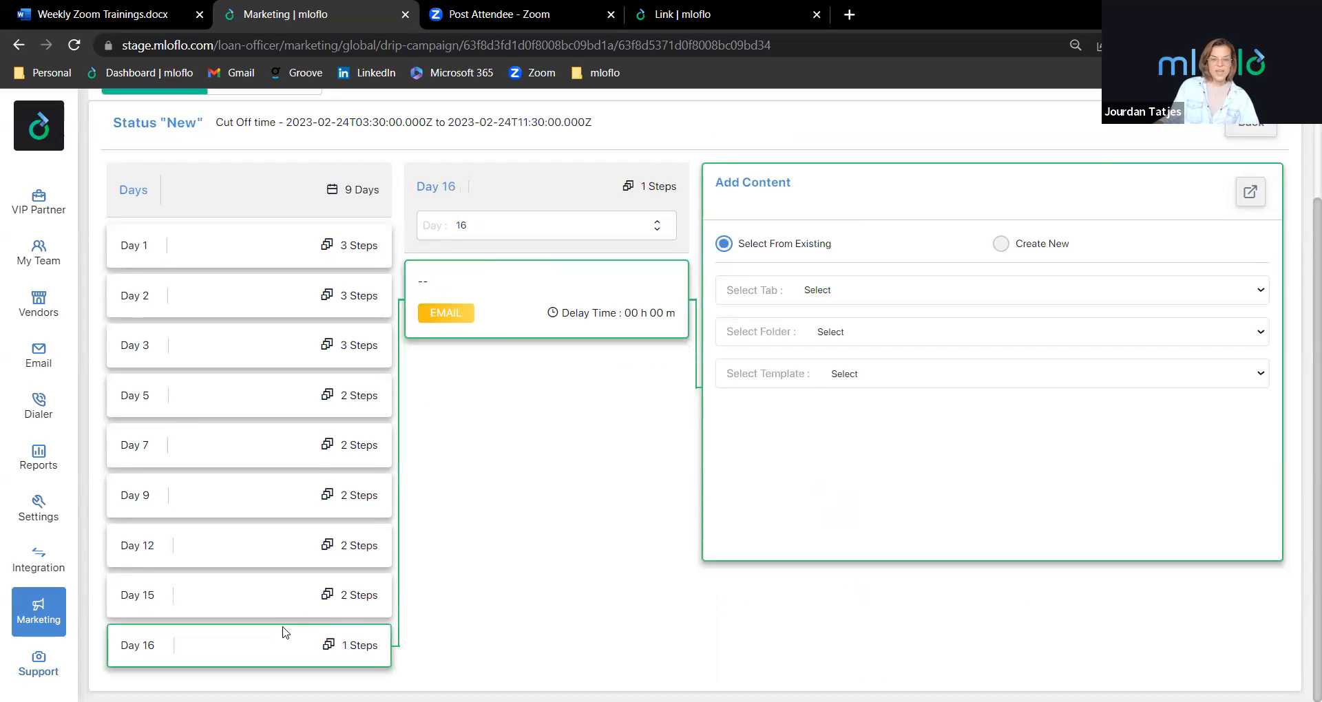
scroll(587, 536, "up", 1)
scroll(588, 536, "up", 2)
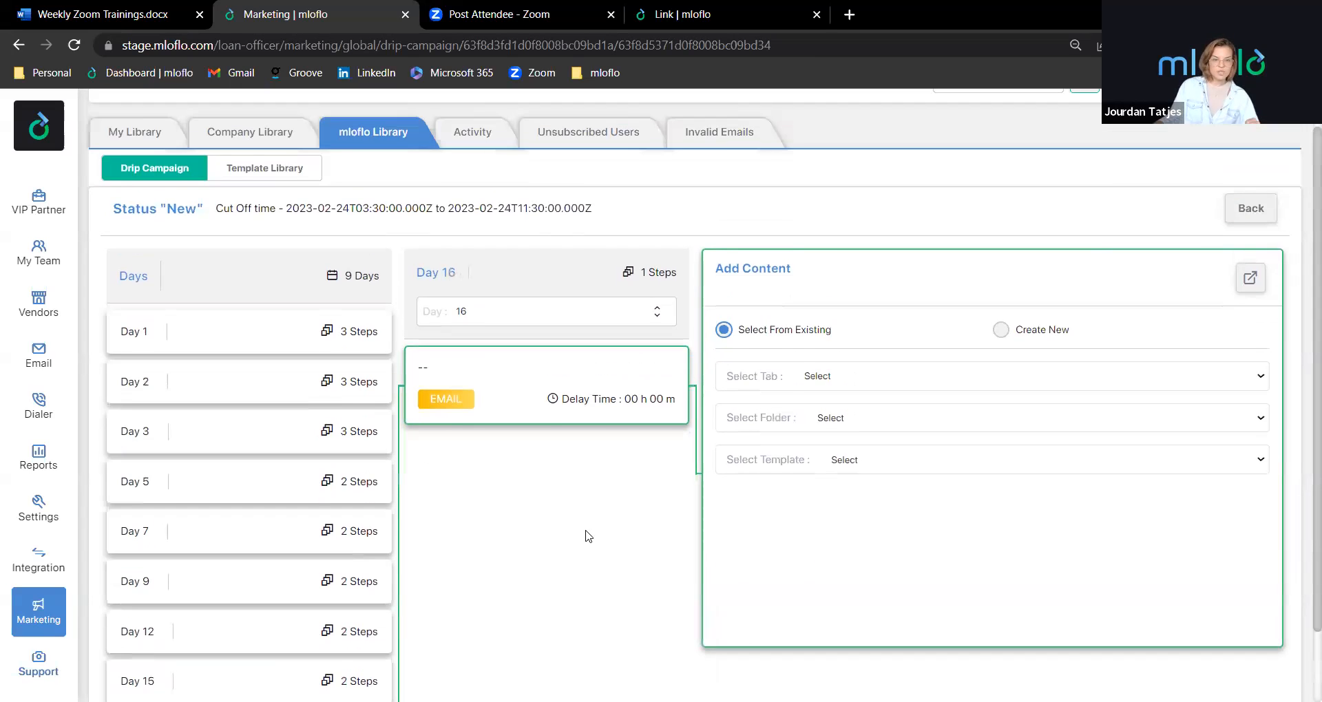
scroll(486, 596, "down", 3)
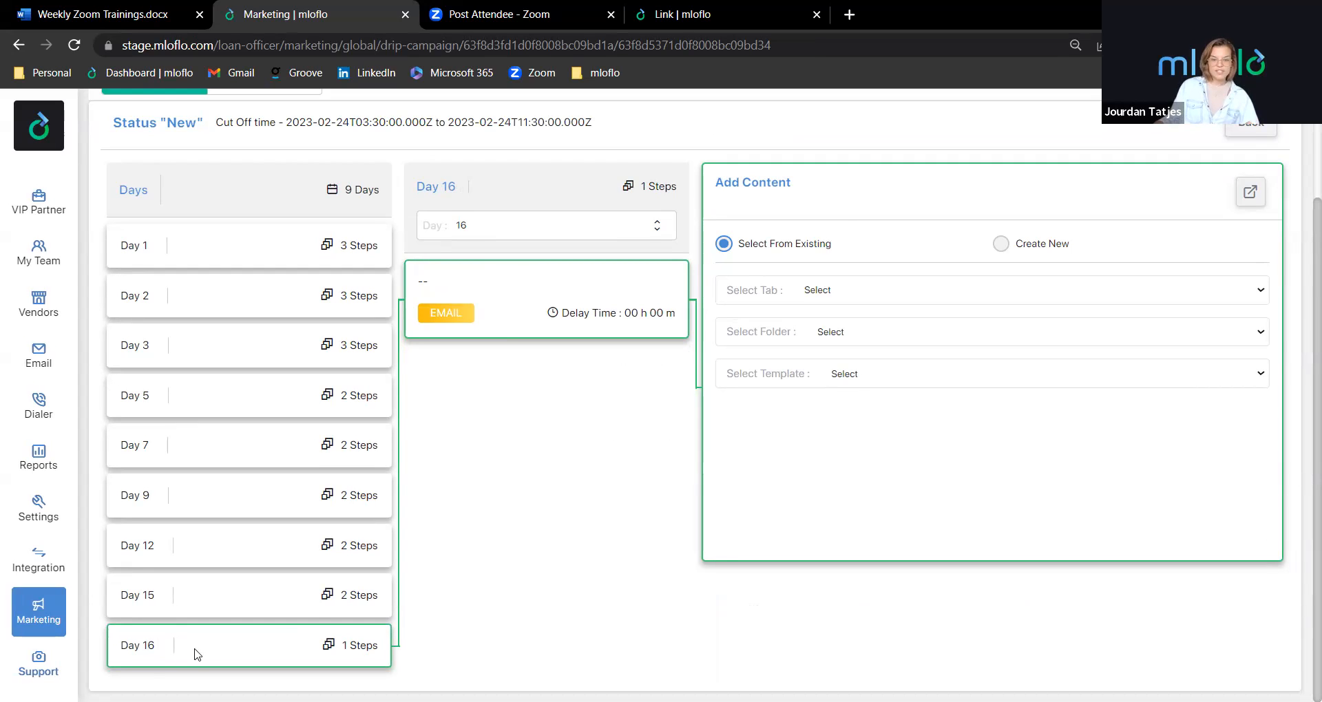
left_click(248, 255)
scroll(537, 413, "up", 1)
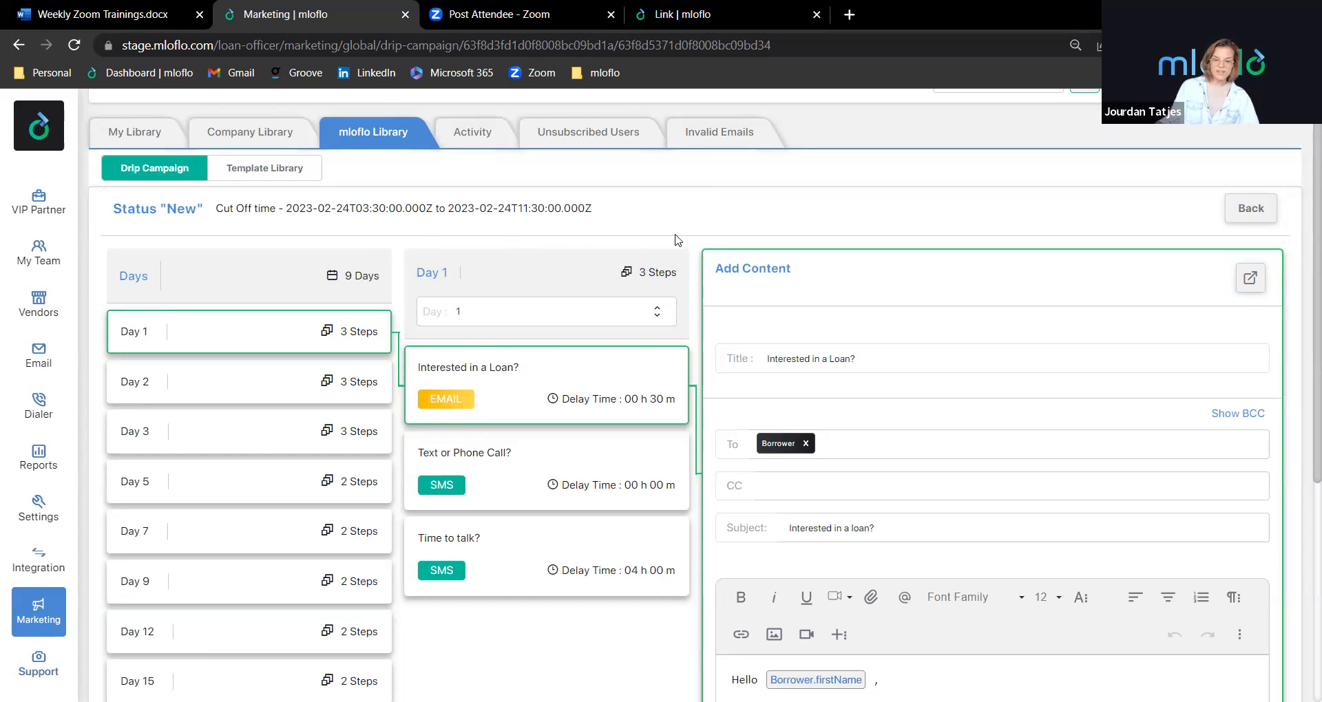
scroll(842, 389, "up", 1)
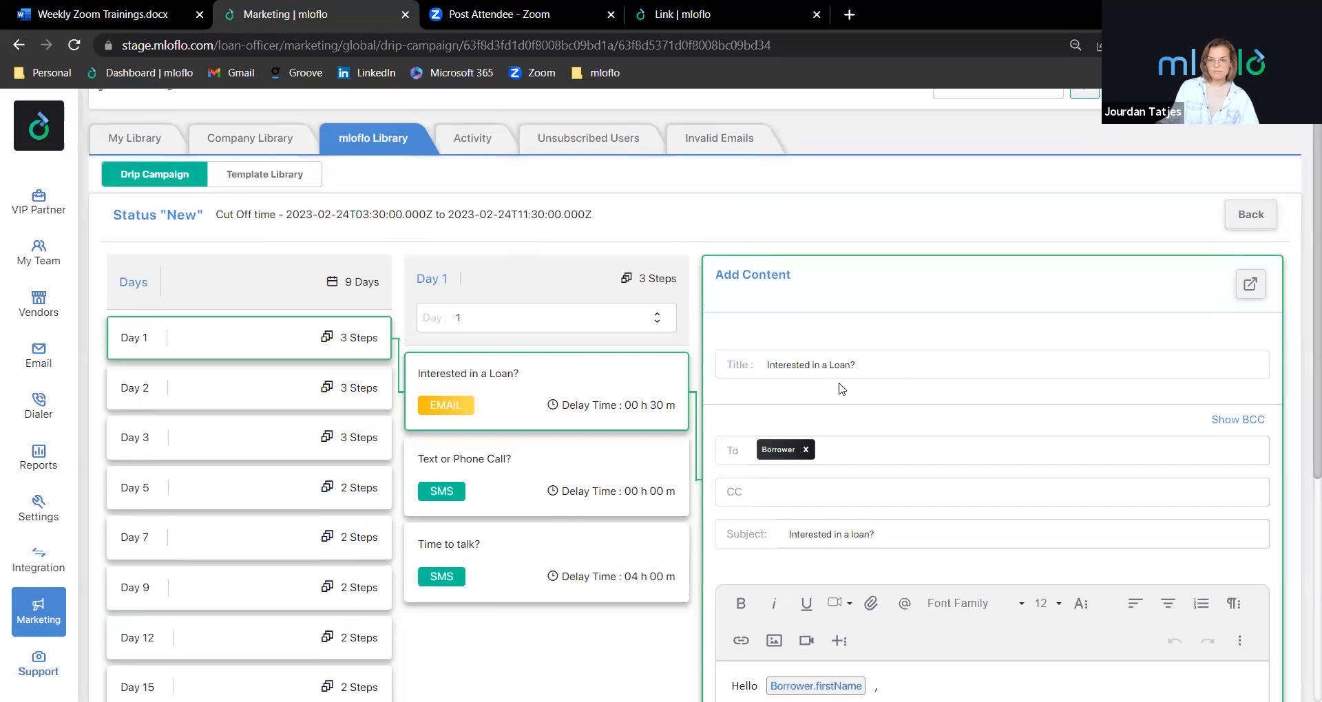